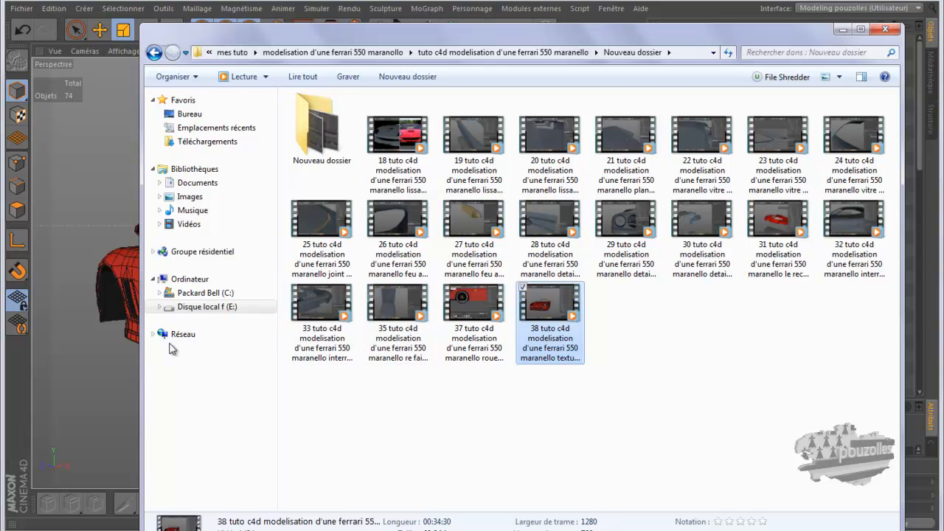
Switch to Cinema 4D and copy the plaque imatri plane at the rear of the car.
{"action": "left_click", "coordinate": [123, 362]}
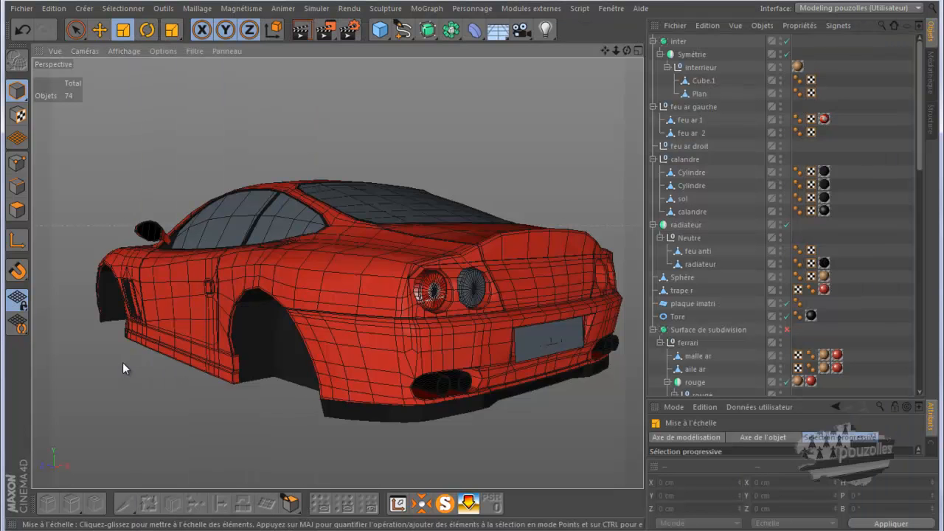
{"action": "left_click", "coordinate": [535, 337]}
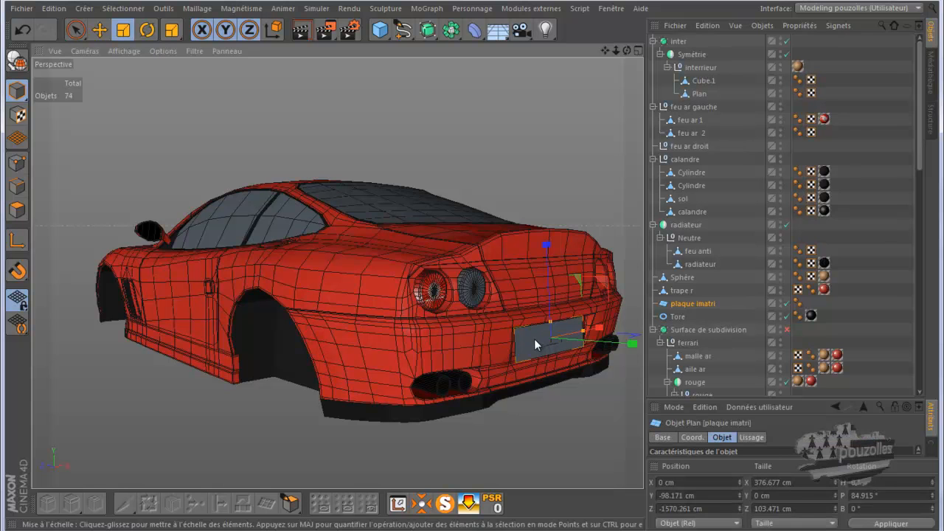
{"action": "left_click", "coordinate": [100, 29]}
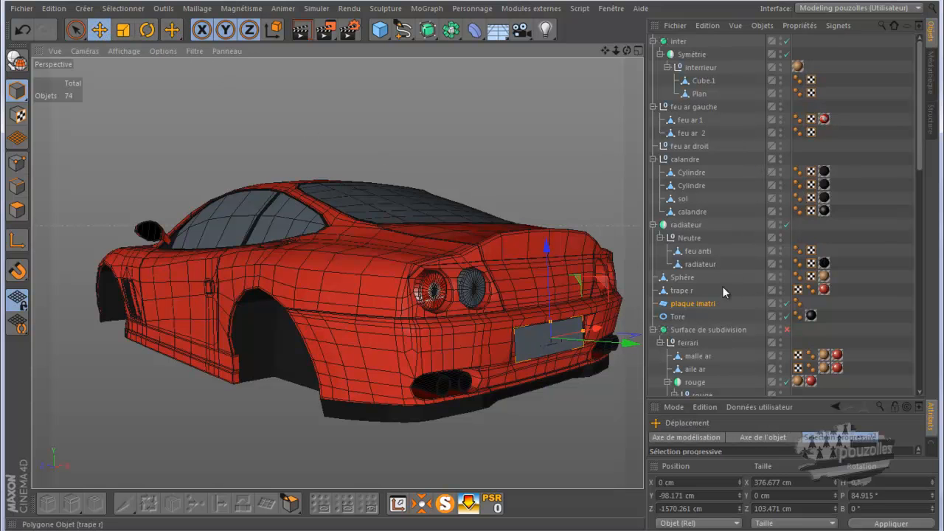
{"action": "left_click", "coordinate": [730, 303]}
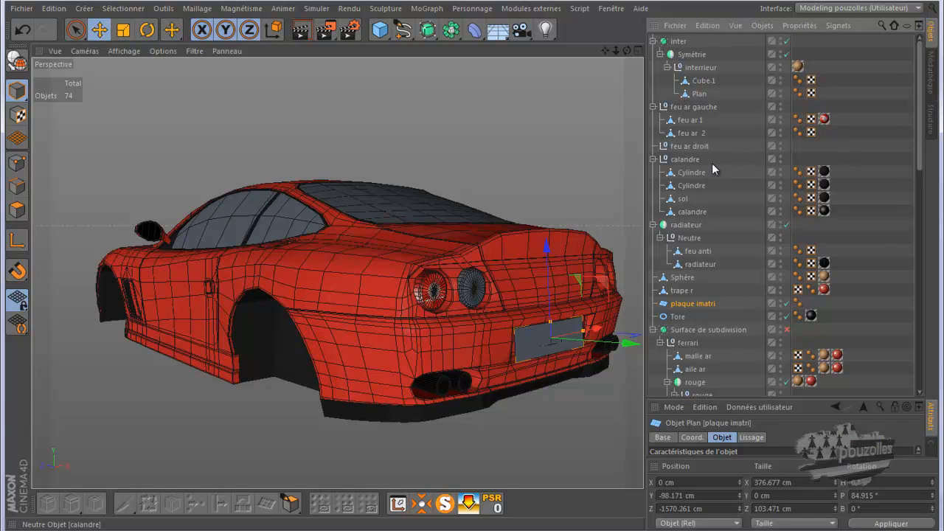
{"action": "left_click", "coordinate": [707, 30]}
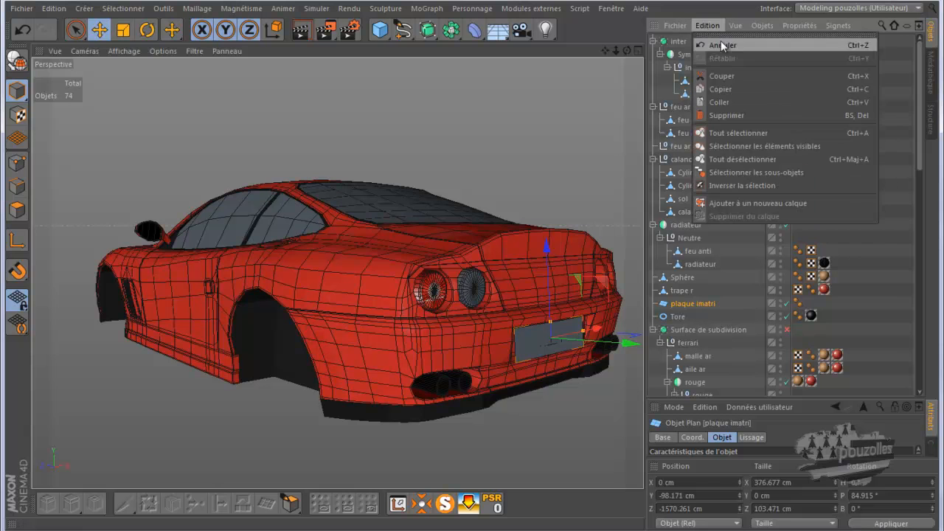
{"action": "left_click", "coordinate": [726, 89]}
Create a new project, paste the plaque imatri plane into it and frame it in the perspective view.
{"action": "left_click", "coordinate": [21, 8]}
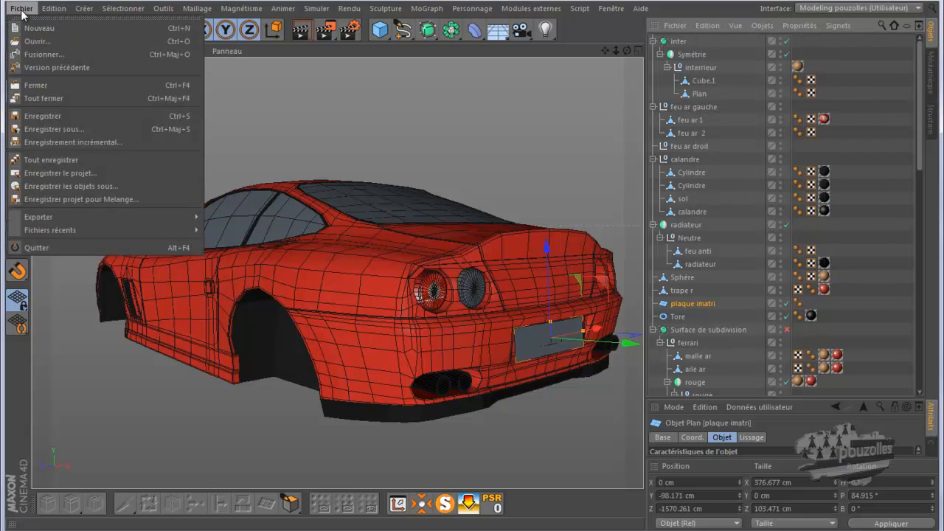
{"action": "left_click", "coordinate": [35, 30]}
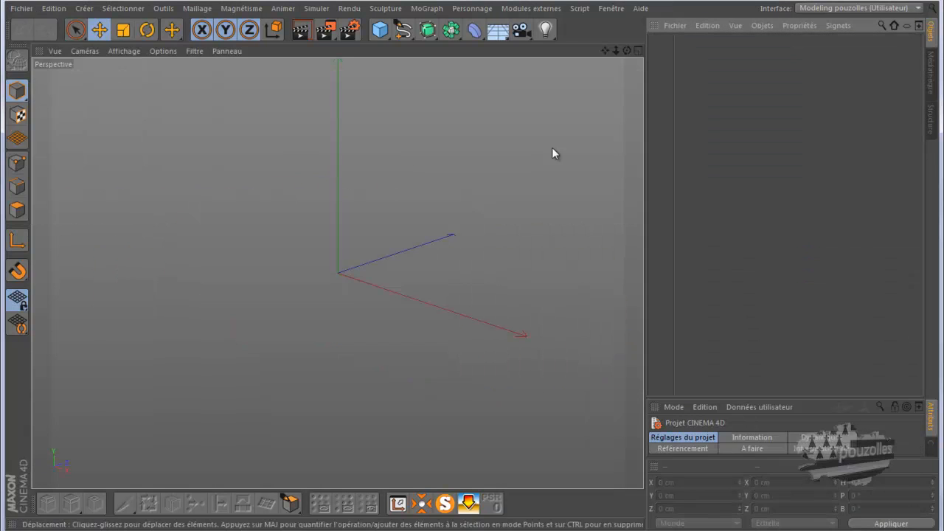
{"action": "left_click", "coordinate": [704, 26]}
{"action": "left_click", "coordinate": [727, 101]}
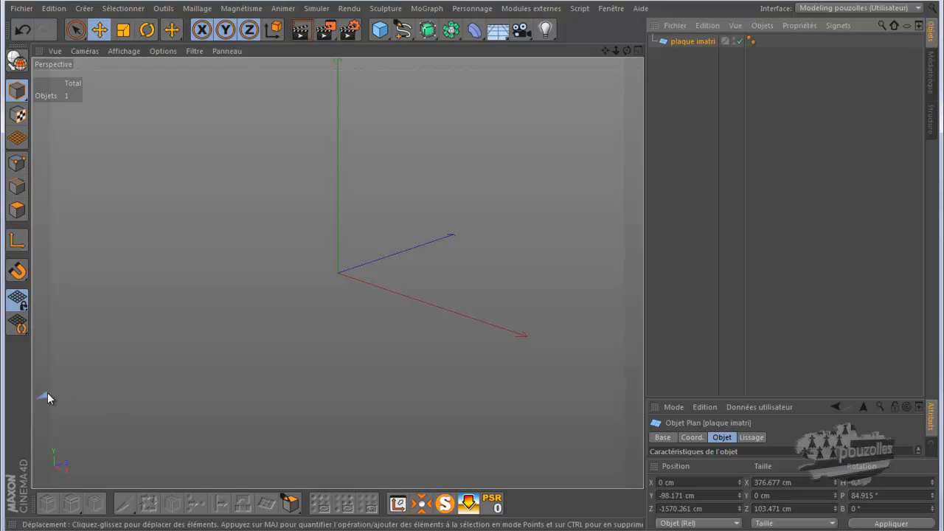
{"action": "key", "text": "h"}
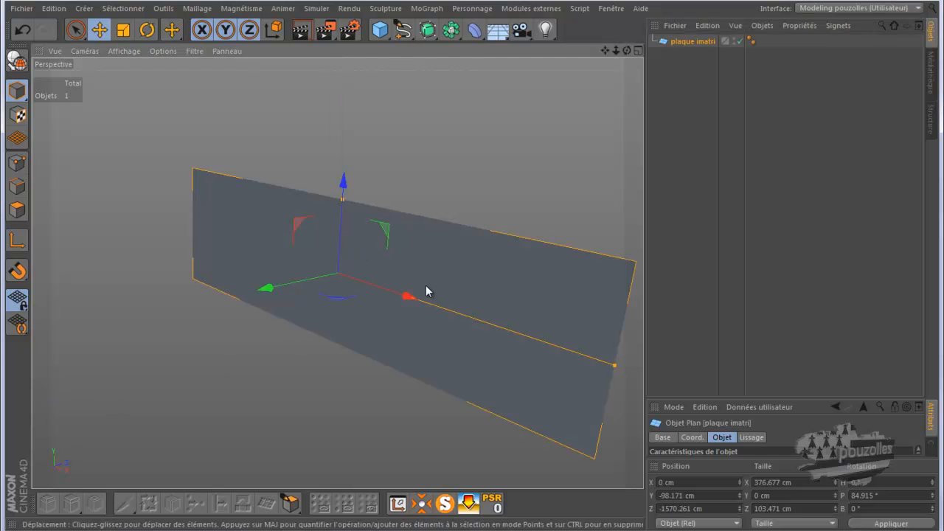
Change the interface layout to BP UV Edit and resize the program window to fit the screen.
{"action": "left_click", "coordinate": [846, 10]}
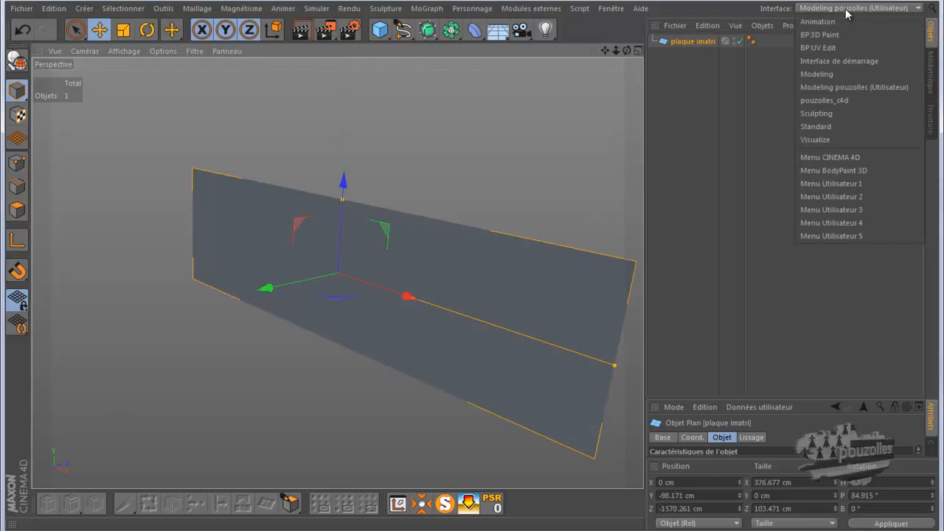
{"action": "left_click", "coordinate": [841, 47]}
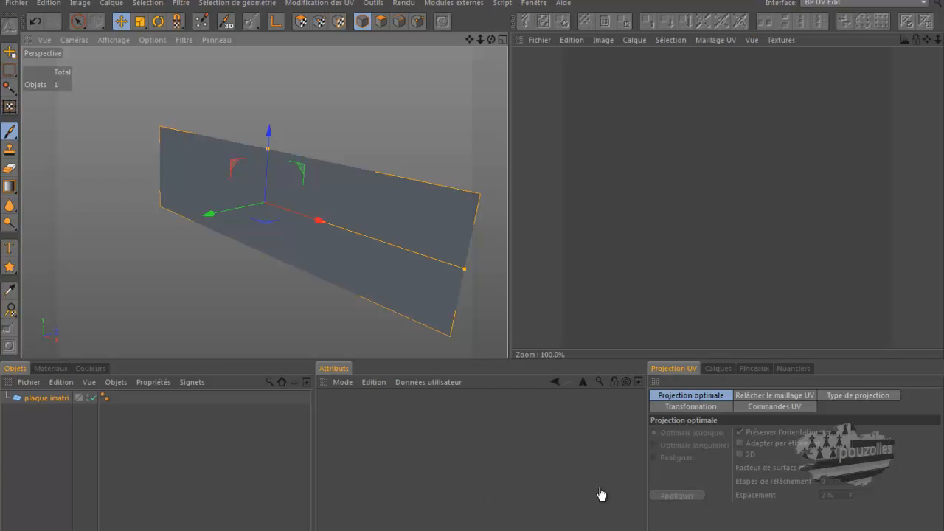
{"action": "left_click", "coordinate": [889, 1]}
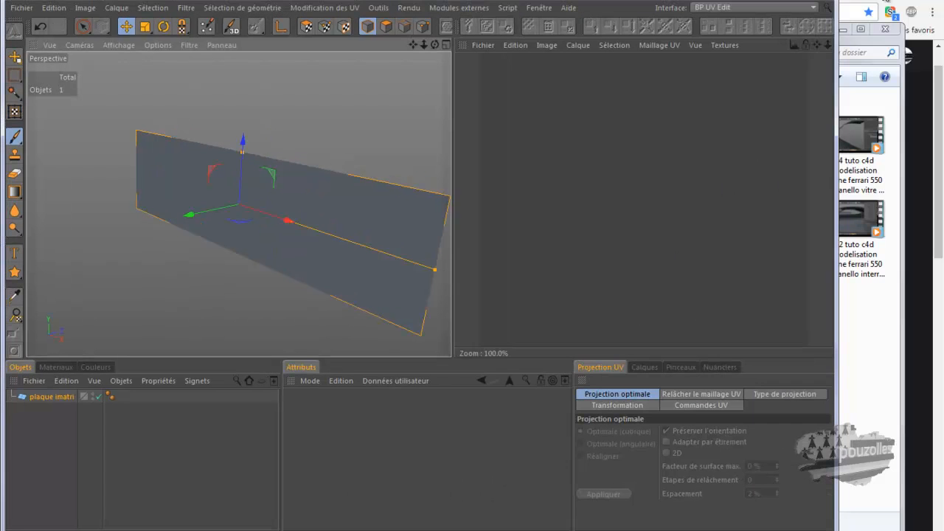
{"action": "left_click_drag", "start_coordinate": [834, 126], "coordinate": [940, 143]}
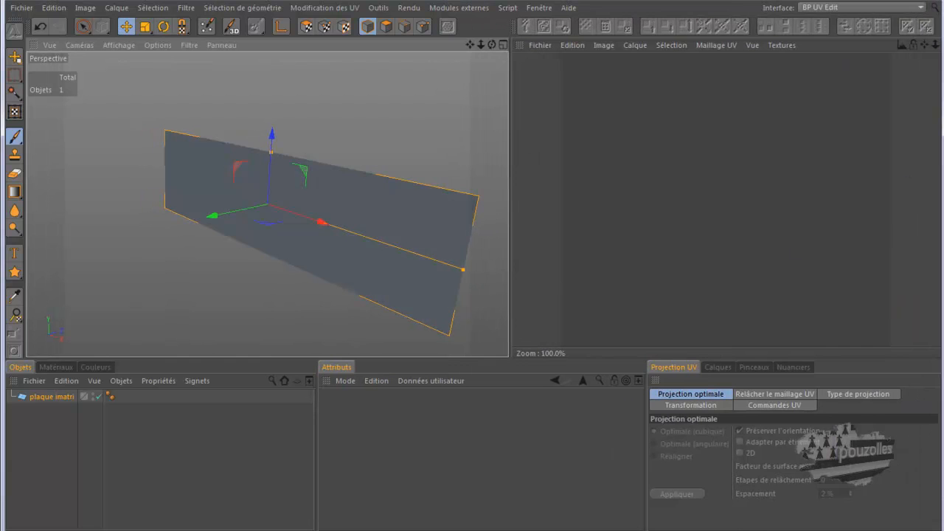
{"action": "left_click_drag", "start_coordinate": [550, 530], "coordinate": [551, 530]}
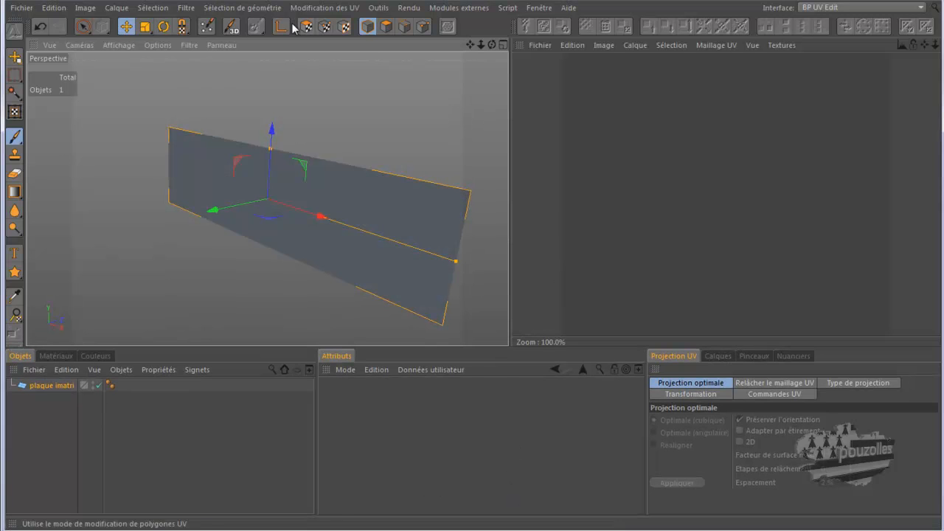
Run the paint setup assistant on plaque imatri with optimal cubic projection, a Couleur channel and a maximum texture size of 600.
{"action": "left_click", "coordinate": [208, 28]}
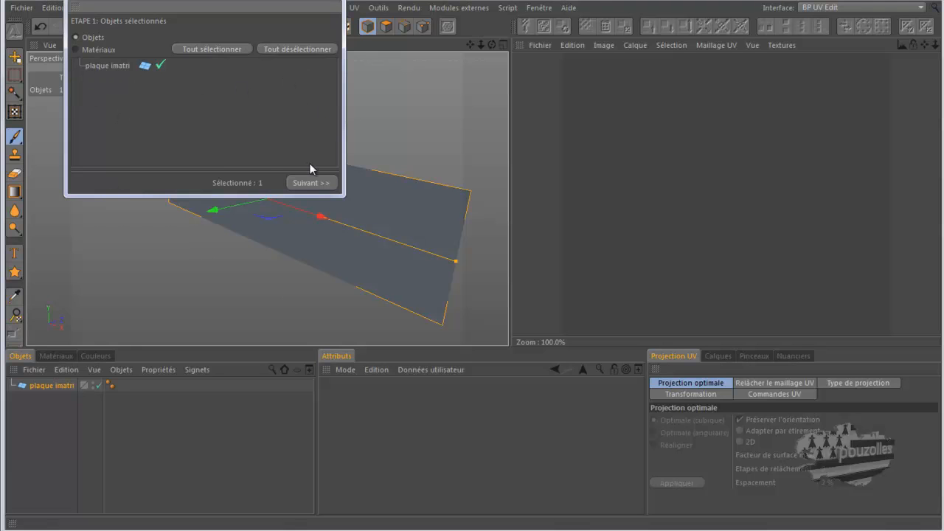
{"action": "left_click", "coordinate": [307, 182]}
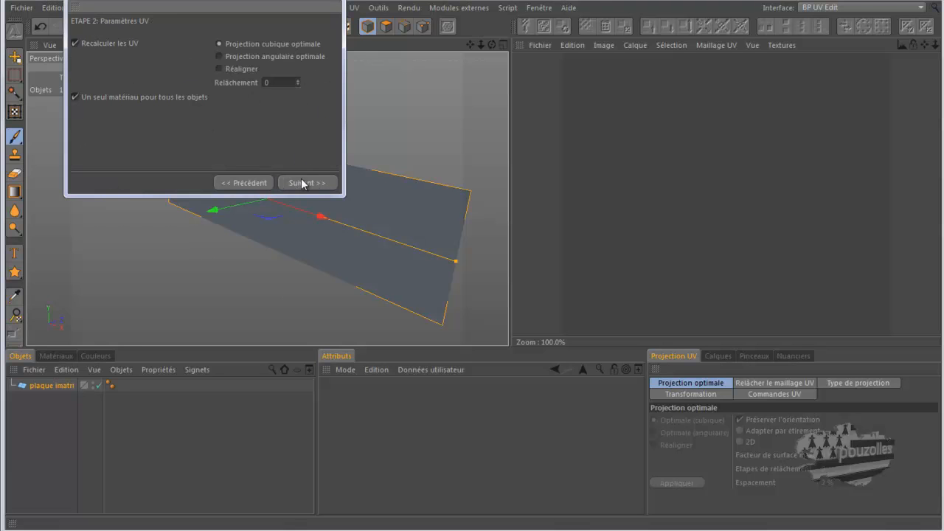
{"action": "left_click", "coordinate": [300, 179]}
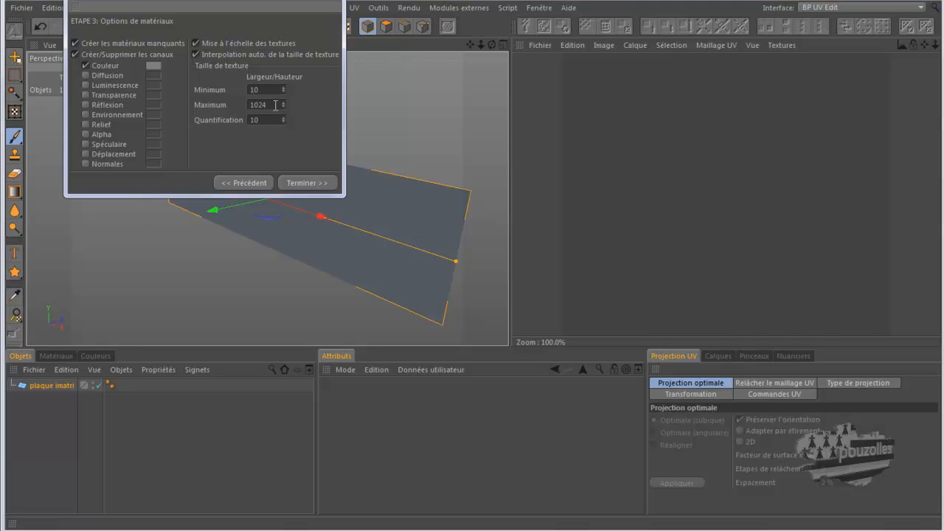
{"action": "left_click_drag", "start_coordinate": [275, 105], "coordinate": [244, 105]}
{"action": "type", "text": "600"}
{"action": "left_click", "coordinate": [308, 183]}
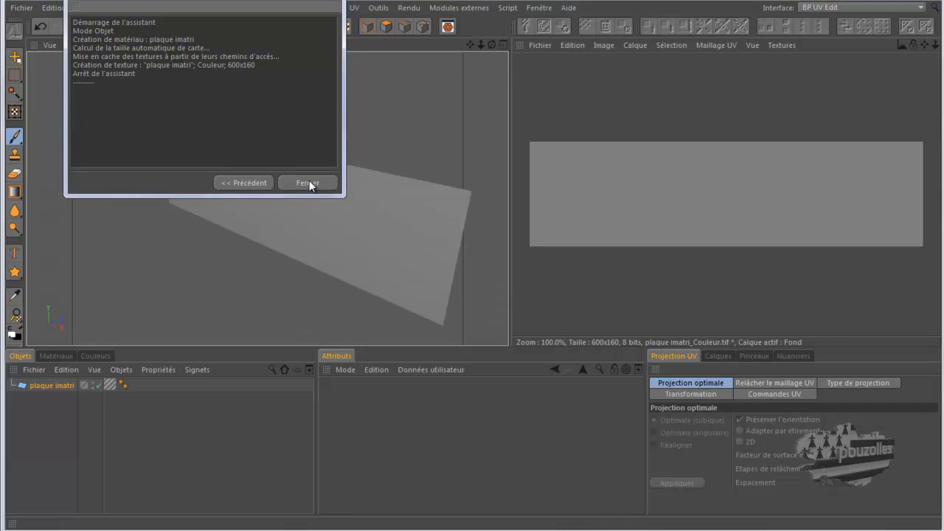
{"action": "left_click", "coordinate": [307, 183]}
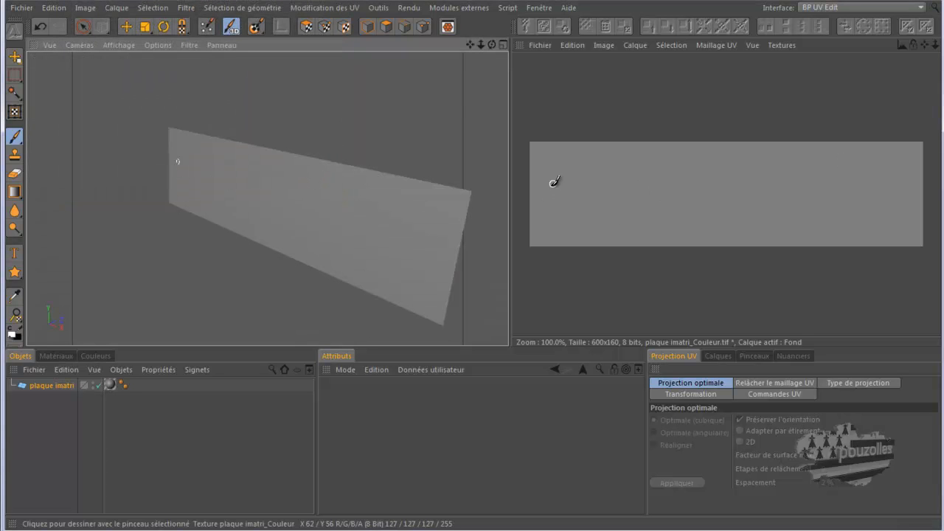
Paint wavy white freehand test strokes across the plate and its texture, and display the texture's layers.
{"action": "mouse_move", "coordinate": [218, 163]}
{"action": "left_mouse_down"}
{"action": "mouse_move", "coordinate": [275, 211]}
{"action": "mouse_move", "coordinate": [401, 229]}
{"action": "left_mouse_up"}
{"action": "mouse_move", "coordinate": [600, 166]}
{"action": "left_mouse_down"}
{"action": "mouse_move", "coordinate": [627, 212]}
{"action": "mouse_move", "coordinate": [809, 168]}
{"action": "mouse_move", "coordinate": [853, 185]}
{"action": "left_mouse_up"}
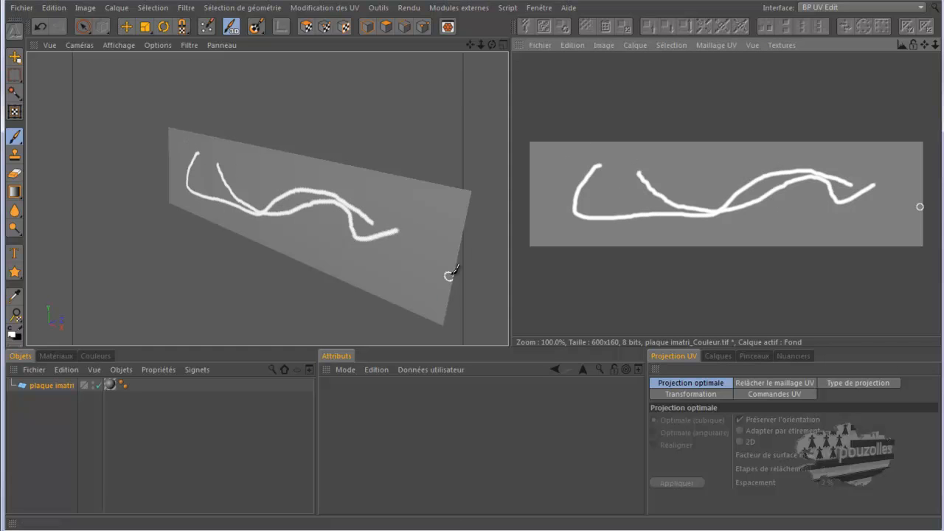
{"action": "left_click", "coordinate": [718, 356]}
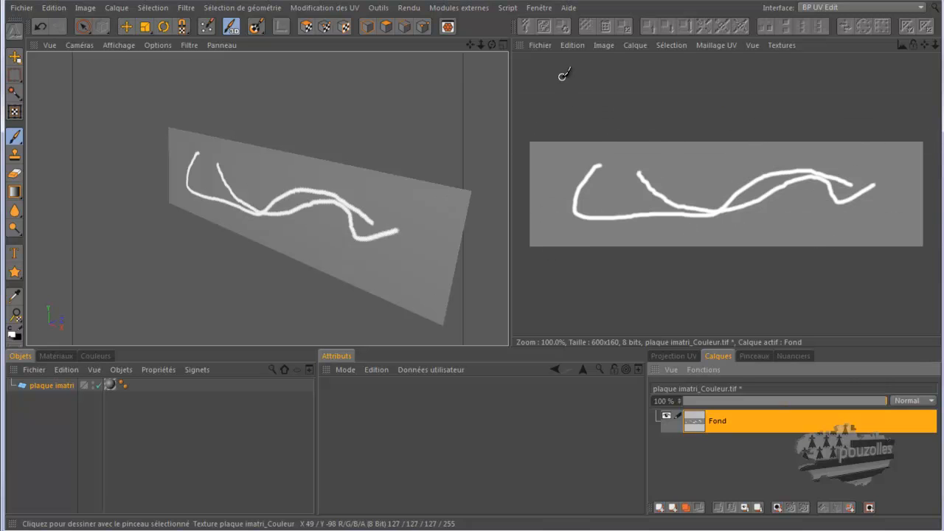
Start saving the plate texture as a new file in JPG format.
{"action": "left_click", "coordinate": [540, 45]}
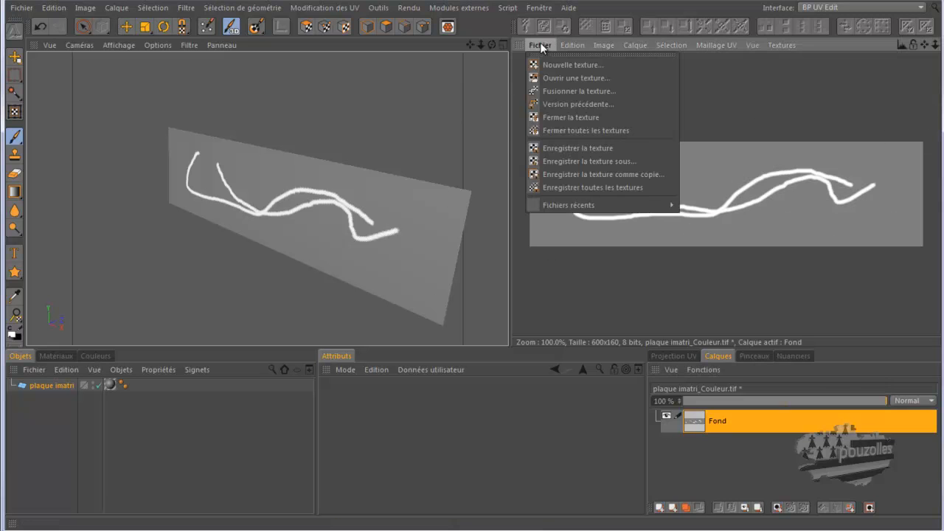
{"action": "left_click", "coordinate": [562, 160]}
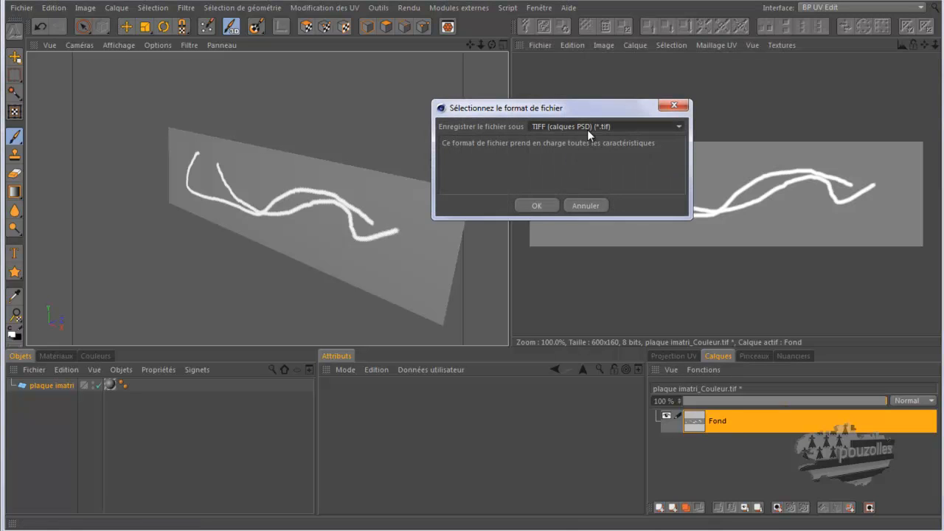
{"action": "left_click", "coordinate": [588, 126]}
{"action": "left_click", "coordinate": [566, 249]}
{"action": "left_click", "coordinate": [549, 204]}
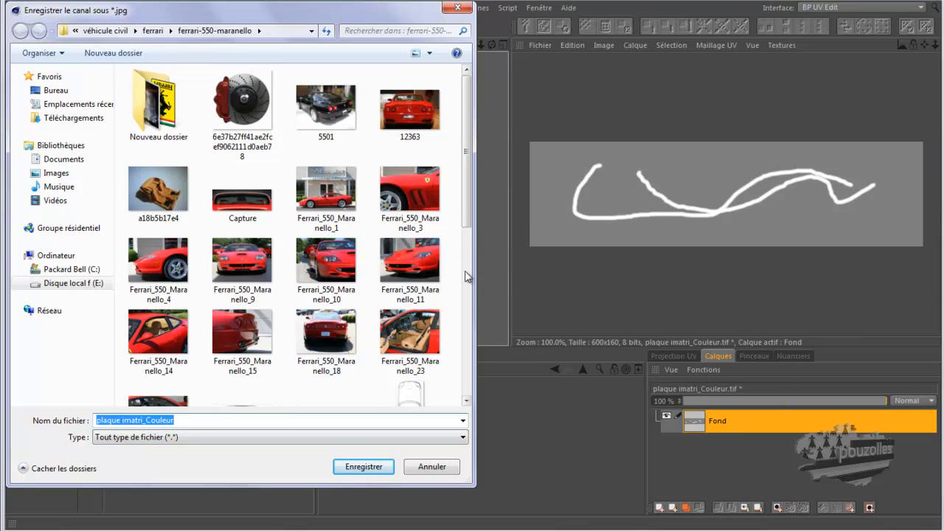
Try to save the texture as plaque imatri_Couleur in the Nouveau dossier folder, without replacing the existing file.
{"action": "left_click_drag", "start_coordinate": [466, 224], "coordinate": [477, 202]}
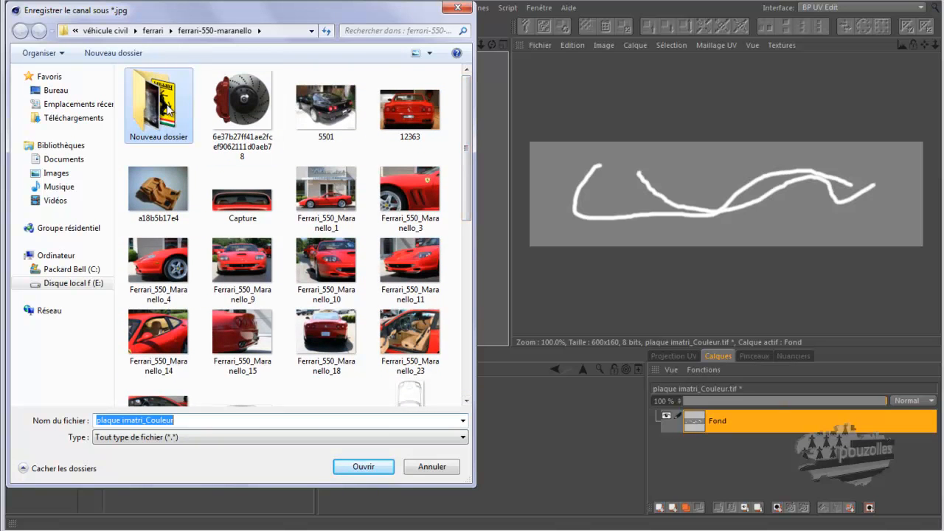
{"action": "double_click", "coordinate": [167, 110]}
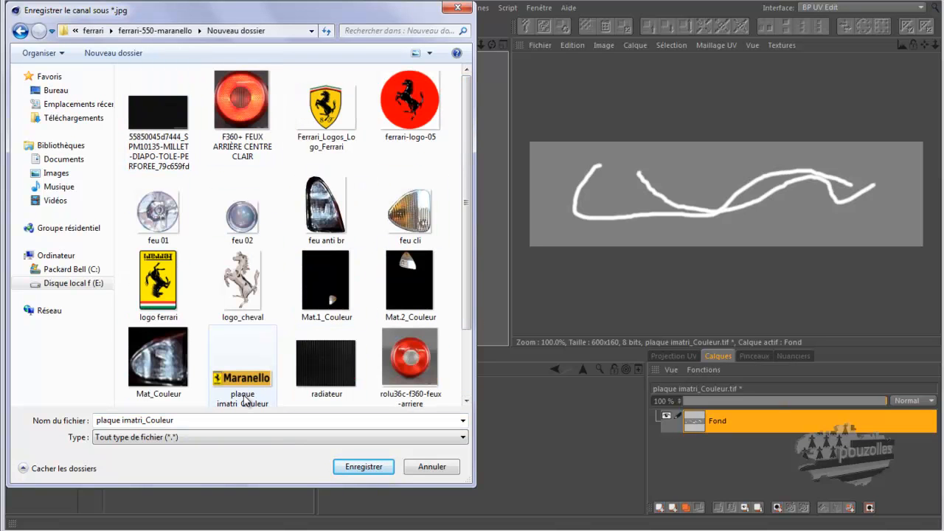
{"action": "left_click", "coordinate": [21, 30]}
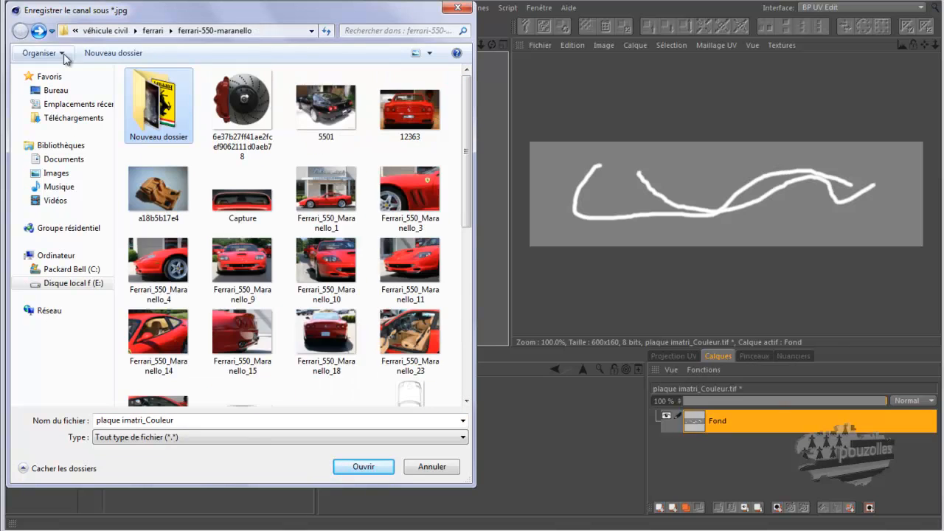
{"action": "double_click", "coordinate": [168, 116]}
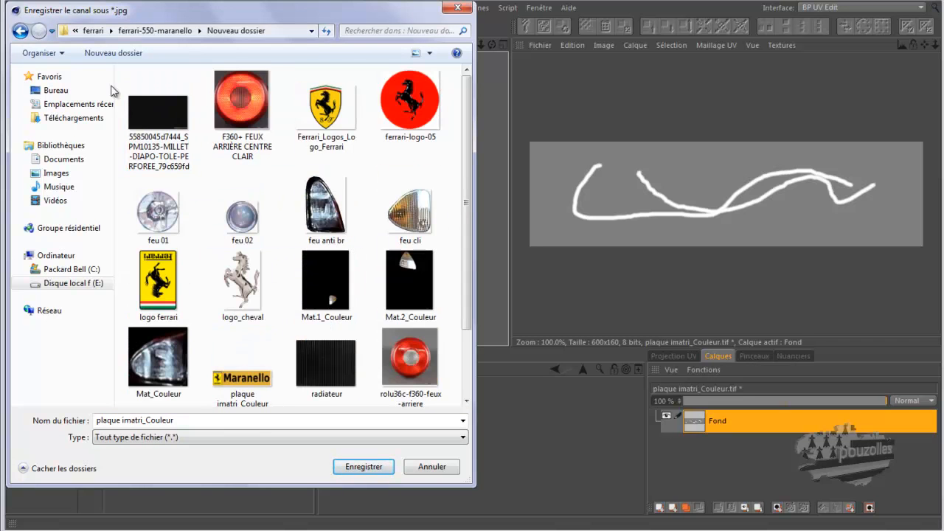
{"action": "left_click", "coordinate": [20, 32]}
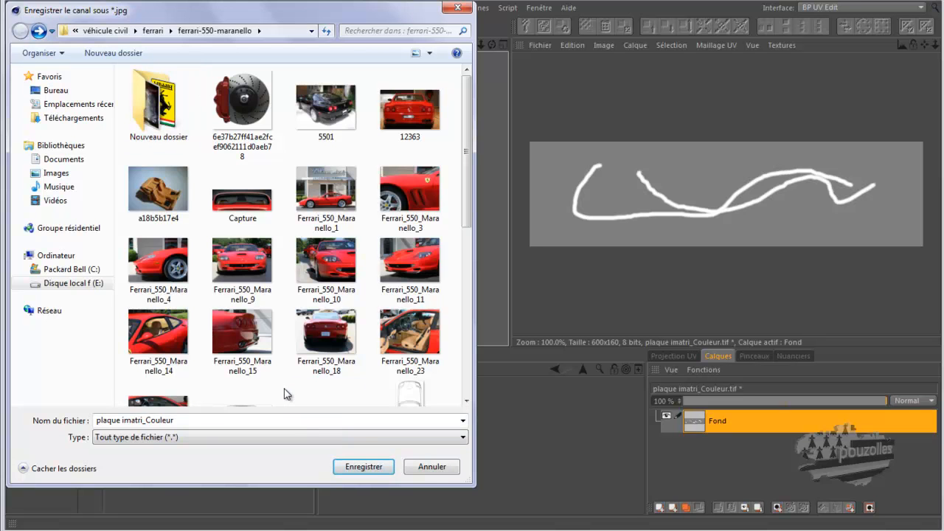
{"action": "left_click", "coordinate": [379, 466]}
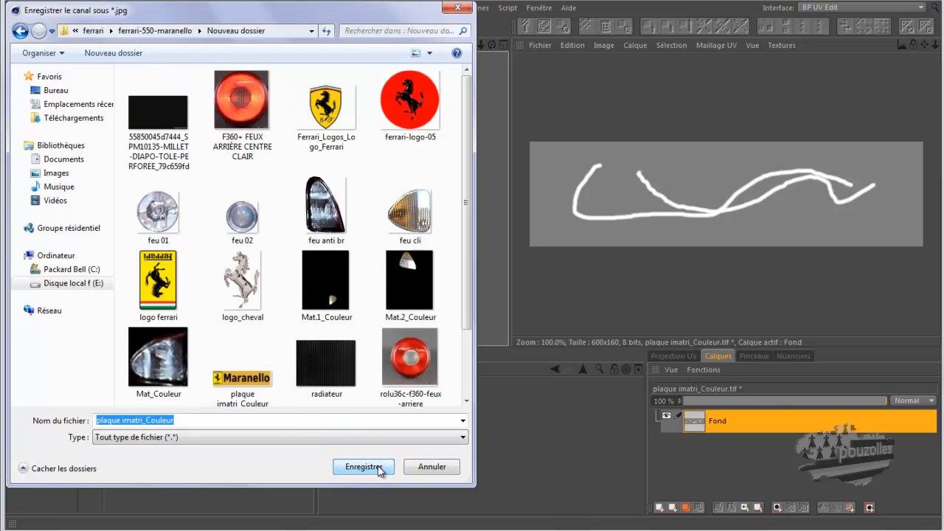
{"action": "left_click", "coordinate": [379, 468]}
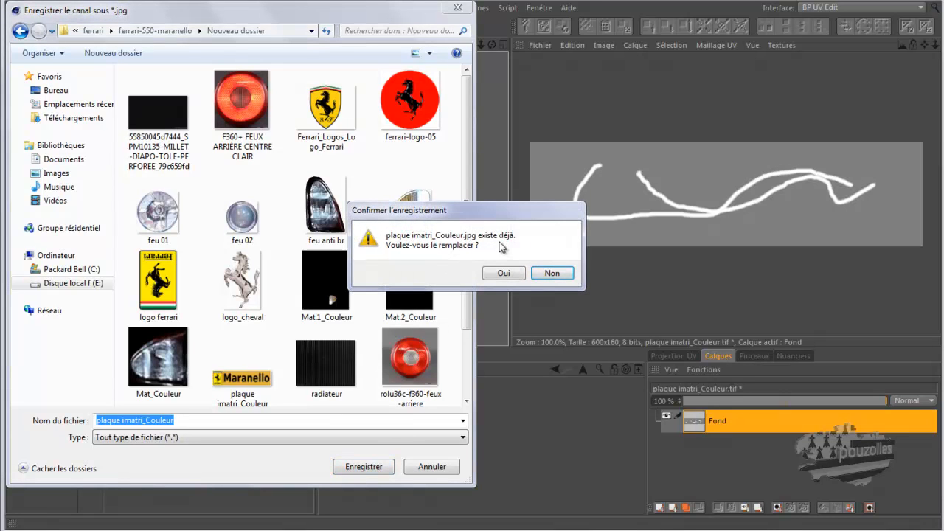
{"action": "left_click", "coordinate": [551, 273]}
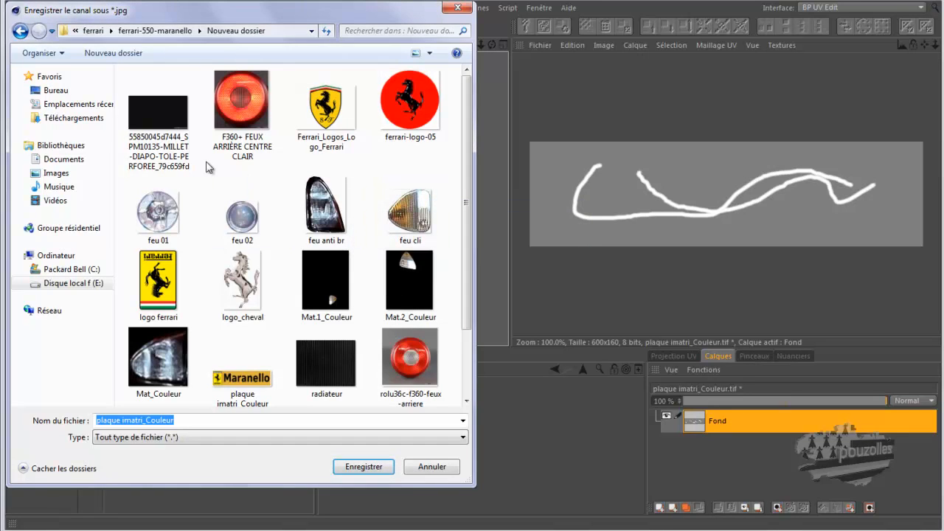
Save the texture as plaque imatri_Couleur01 in the ferrari-550-maranello folder.
{"action": "left_click", "coordinate": [20, 31]}
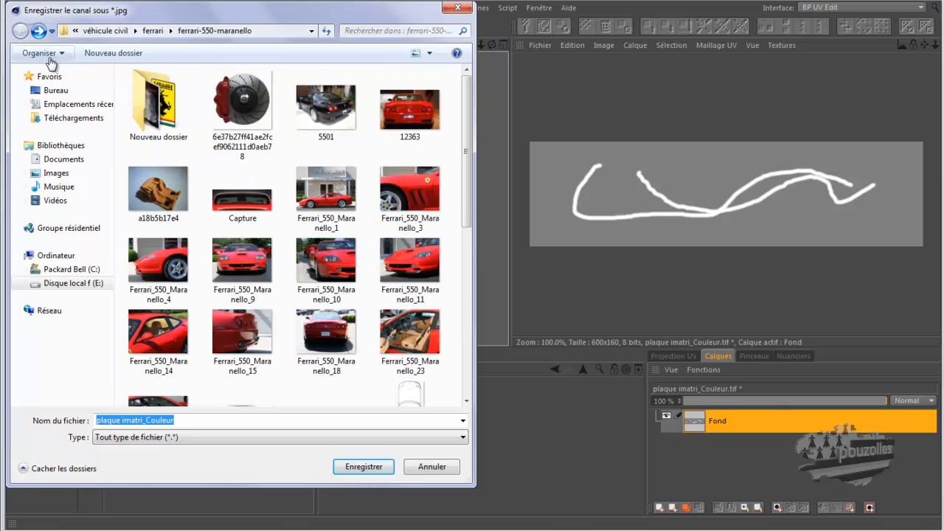
{"action": "left_click", "coordinate": [193, 421]}
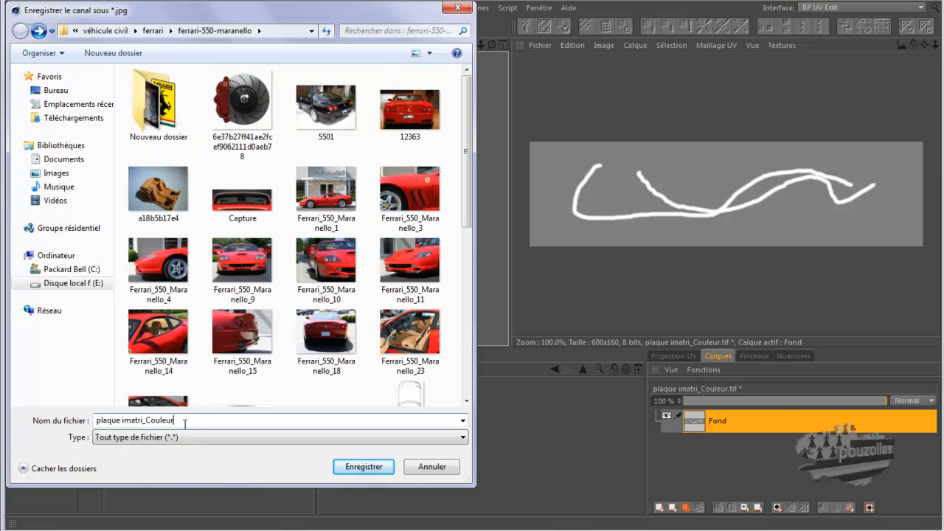
{"action": "left_click", "coordinate": [363, 466]}
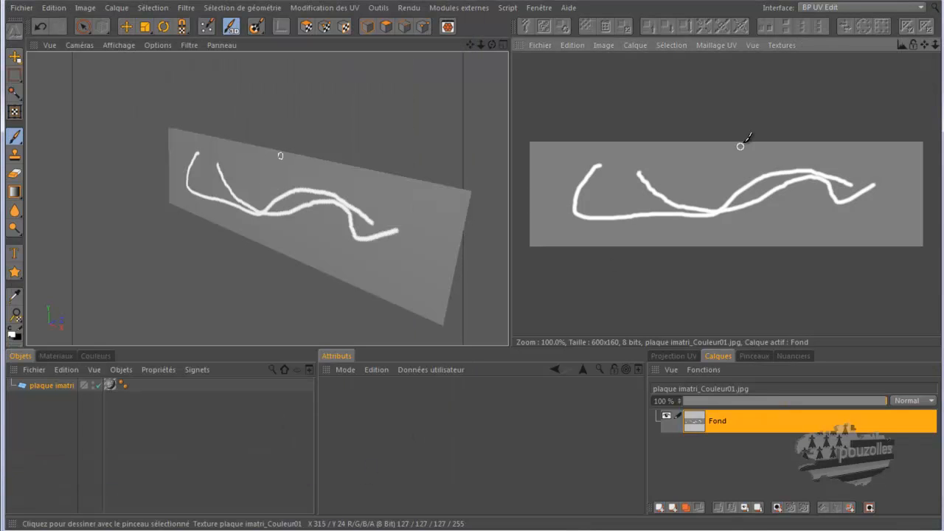
Switch the Cinema 4D interface layout to Modeling pouzolles (Utilisateur).
{"action": "left_click", "coordinate": [843, 7]}
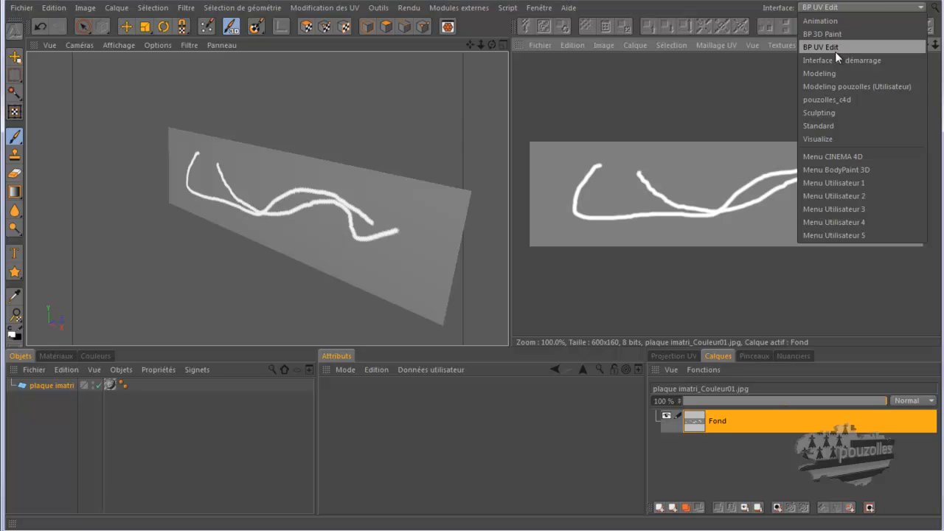
{"action": "left_click", "coordinate": [839, 87]}
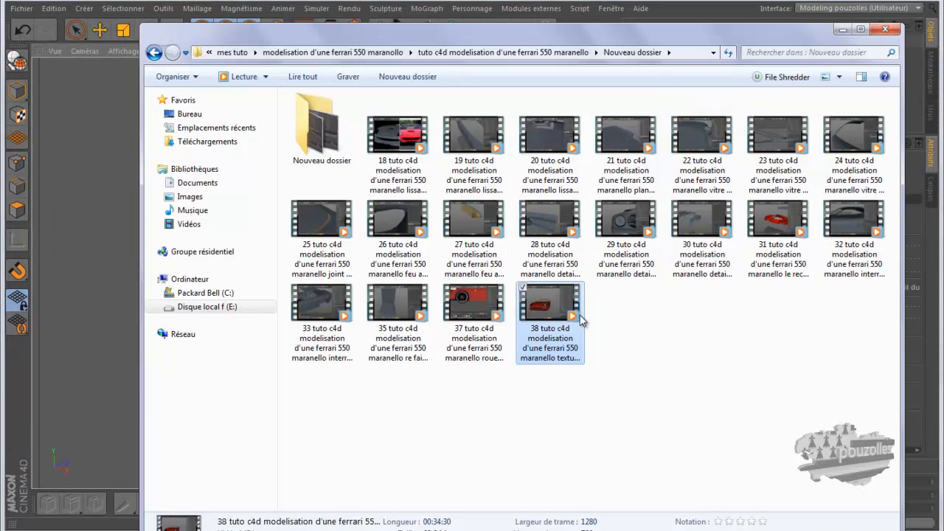
Minimize the file explorer window, switch to GIMP and close the open lissage pare choc avant image.
{"action": "left_click", "coordinate": [841, 29]}
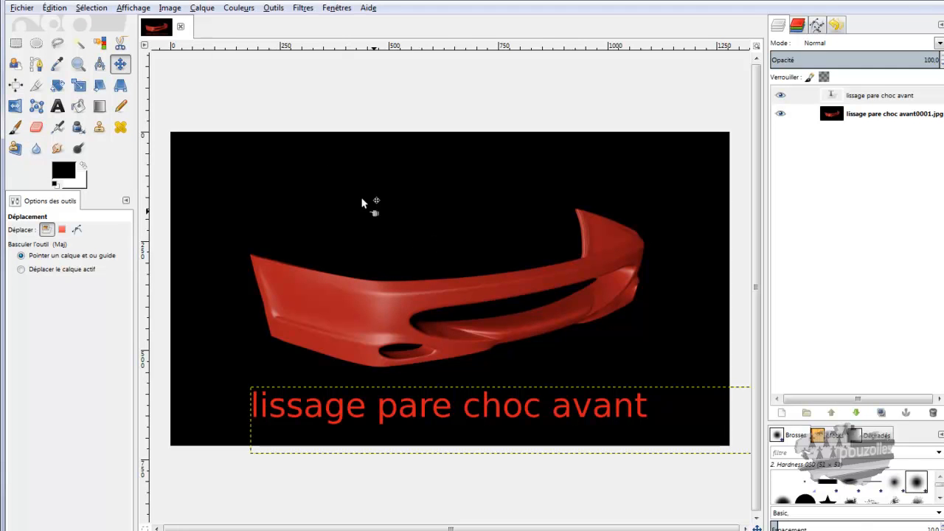
{"action": "left_click", "coordinate": [180, 27]}
{"action": "left_click", "coordinate": [480, 367]}
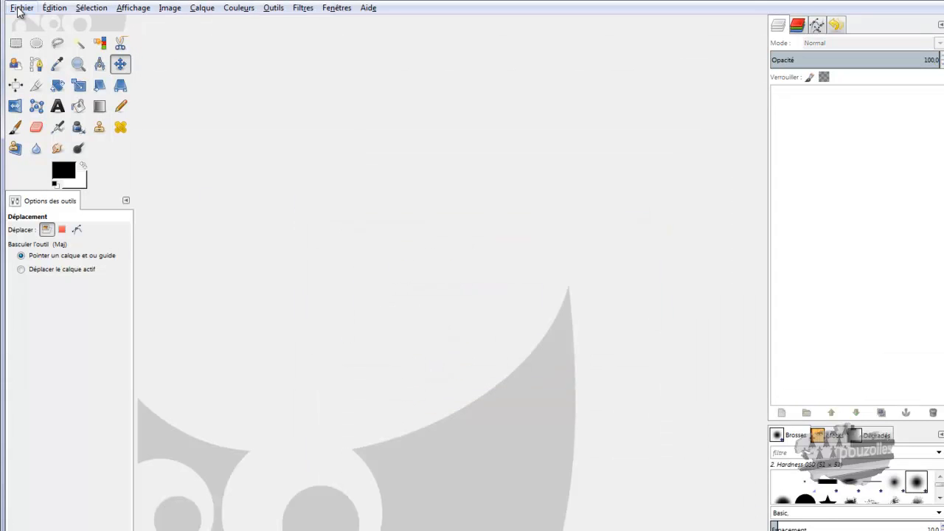
Bring up the ferrari-550-maranello folder window and move it aside so GIMP's empty canvas area stays uncovered.
{"action": "left_click", "coordinate": [20, 8]}
{"action": "left_click", "coordinate": [40, 50]}
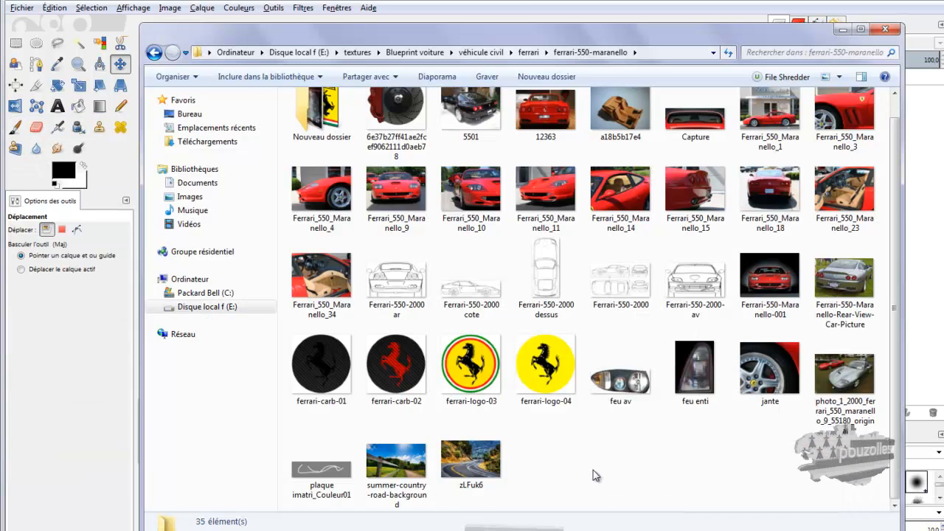
{"action": "left_click_drag", "start_coordinate": [416, 44], "coordinate": [646, 47]}
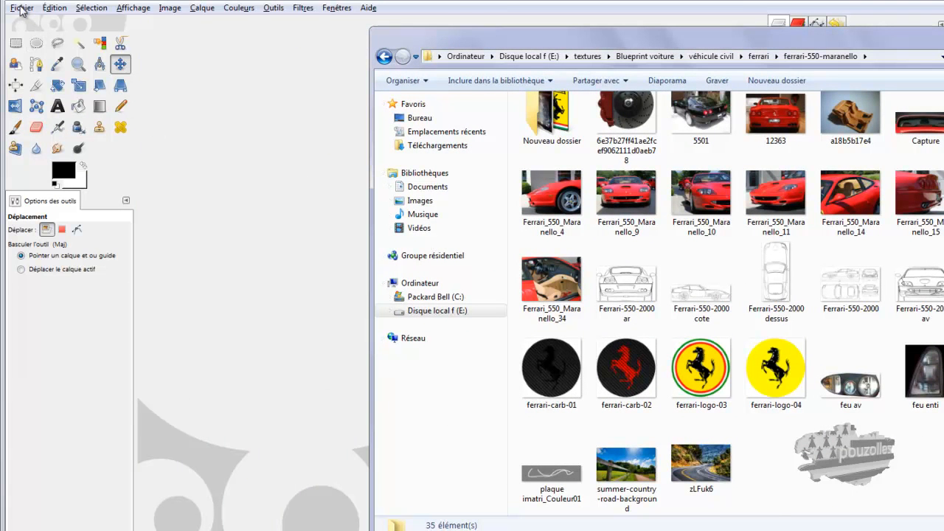
{"action": "left_click", "coordinate": [22, 8]}
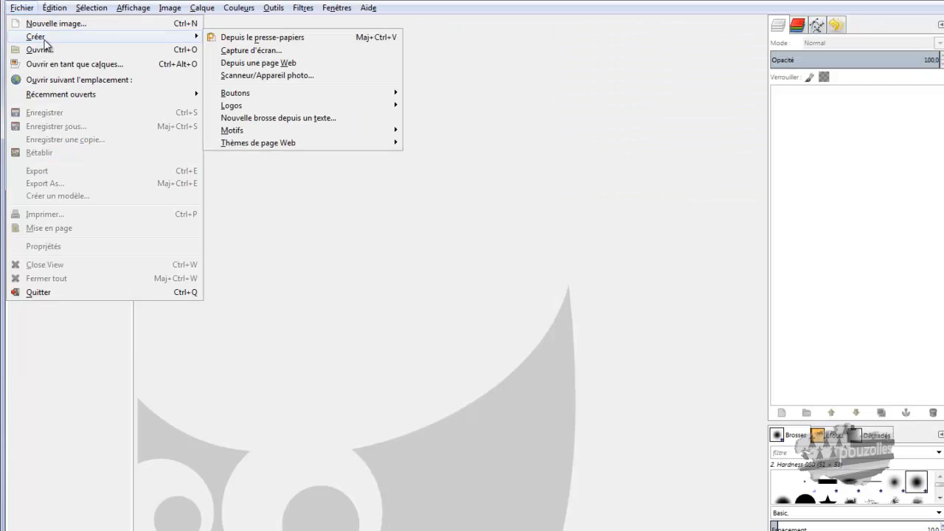
{"action": "left_click", "coordinate": [40, 49]}
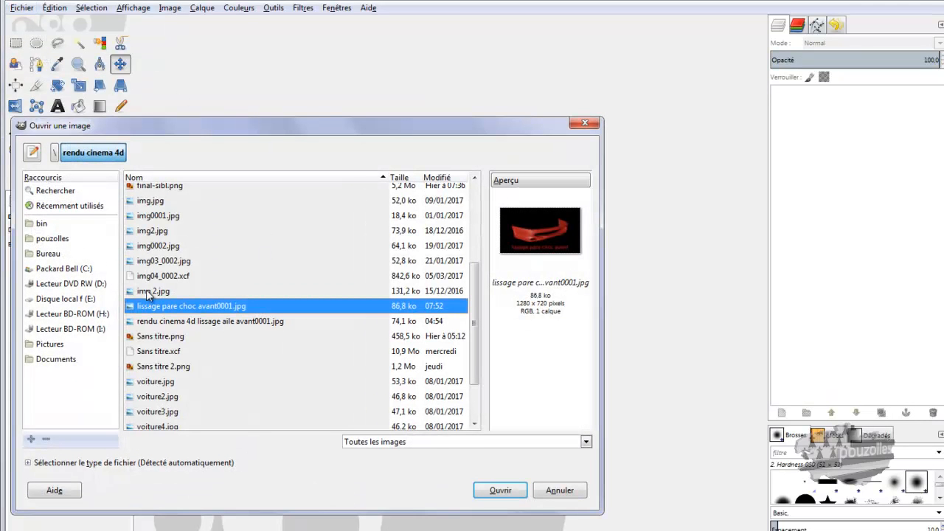
{"action": "left_click", "coordinate": [149, 292]}
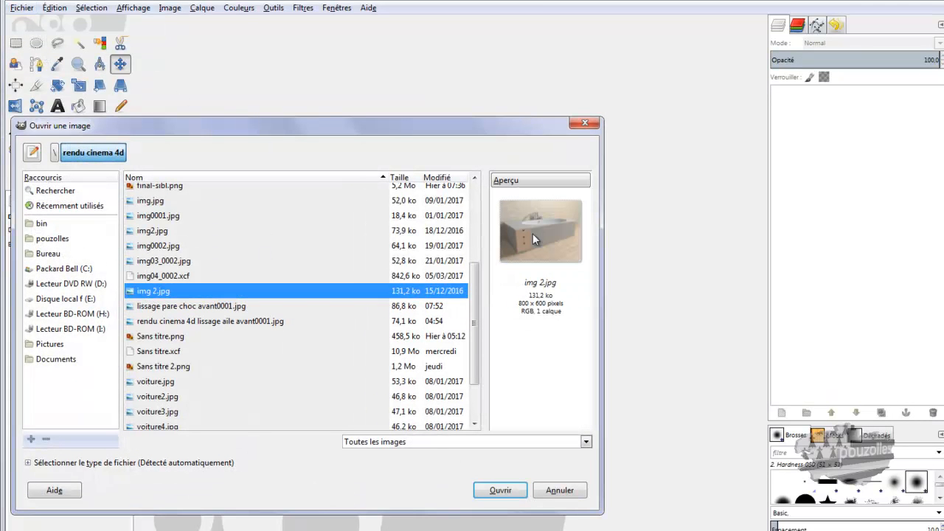
{"action": "left_click", "coordinate": [161, 335]}
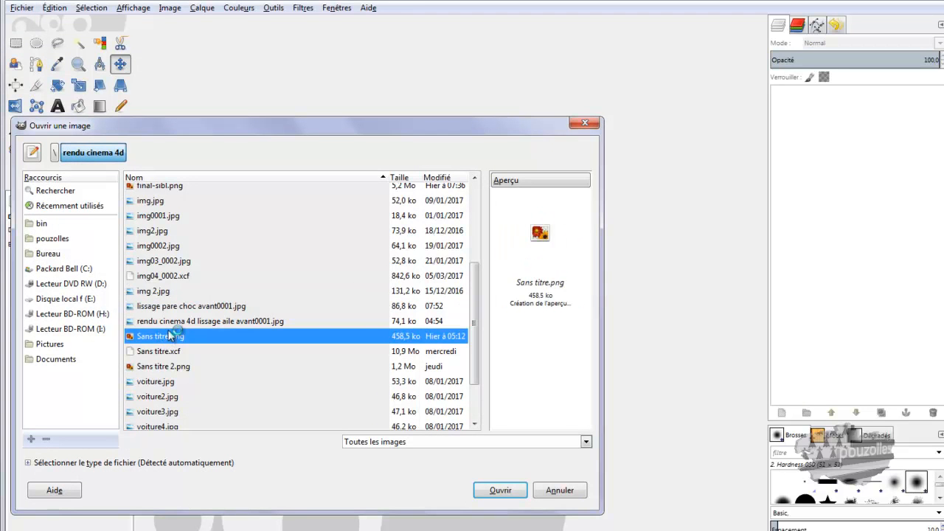
{"action": "left_click", "coordinate": [160, 321]}
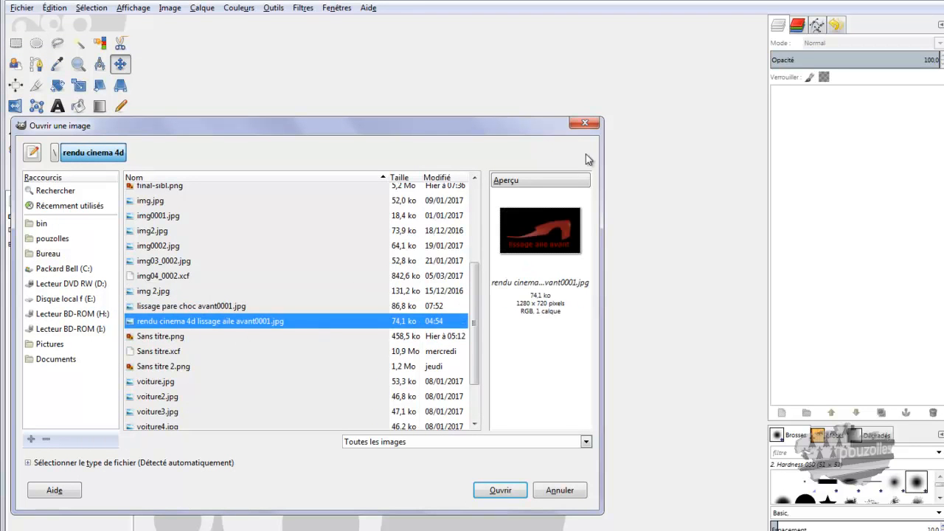
{"action": "left_click", "coordinate": [585, 123]}
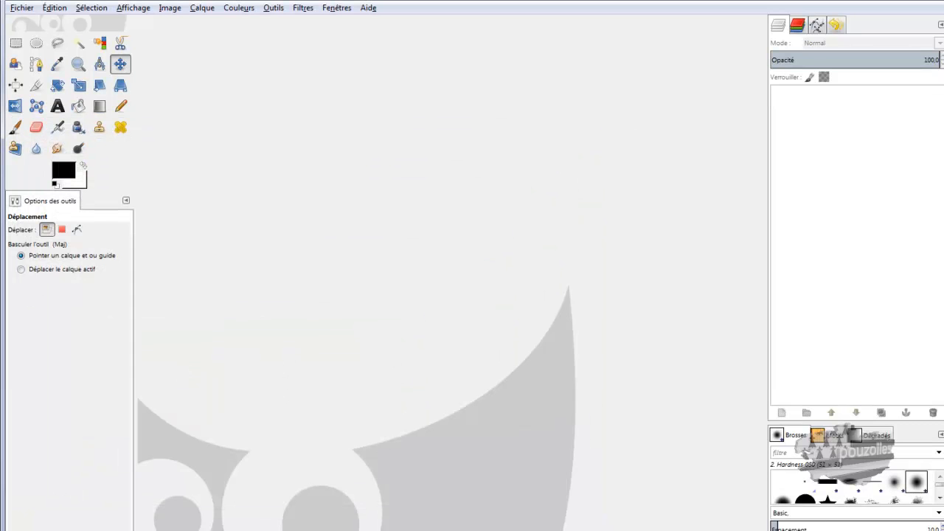
Open plaque imatri_Couleur01 from the ferrari-550-maranello folder in GIMP and put the folder window away.
{"action": "mouse_move", "coordinate": [156, 530]}
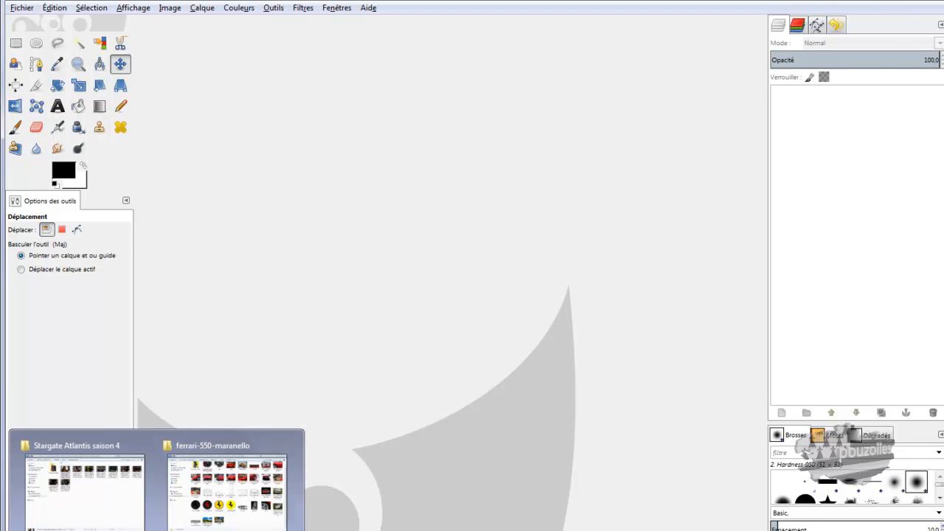
{"action": "left_click", "coordinate": [222, 505]}
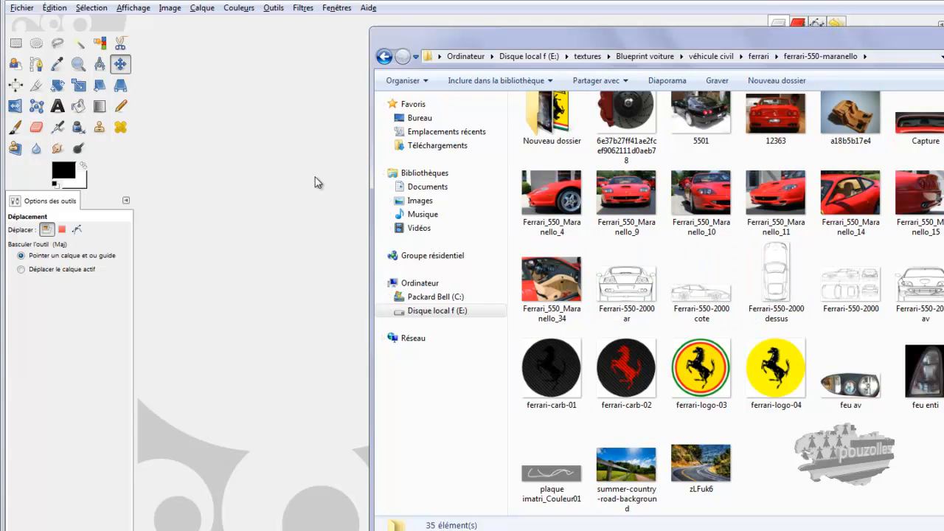
{"action": "left_click", "coordinate": [564, 474]}
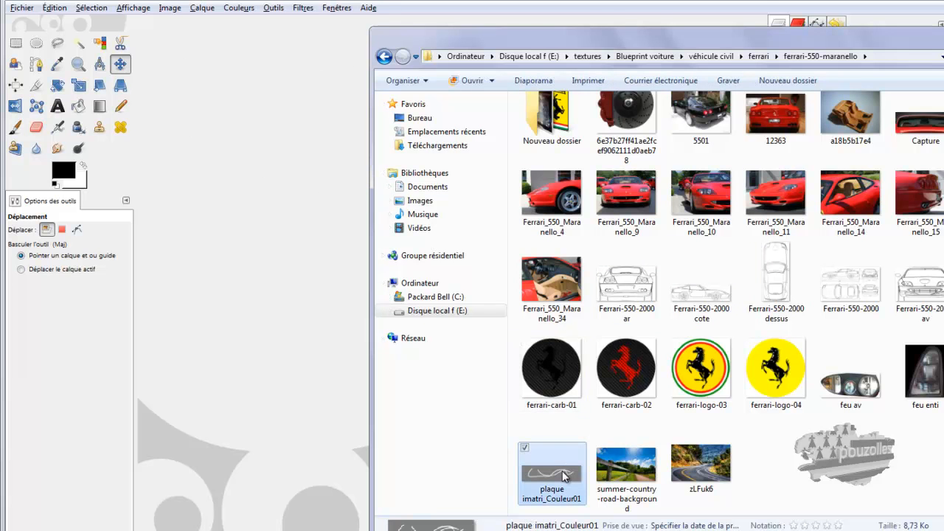
{"action": "left_click_drag", "start_coordinate": [564, 474], "coordinate": [332, 256]}
{"action": "left_click_drag", "start_coordinate": [831, 41], "coordinate": [590, 41]}
{"action": "left_click", "coordinate": [864, 35]}
{"action": "left_click", "coordinate": [493, 341]}
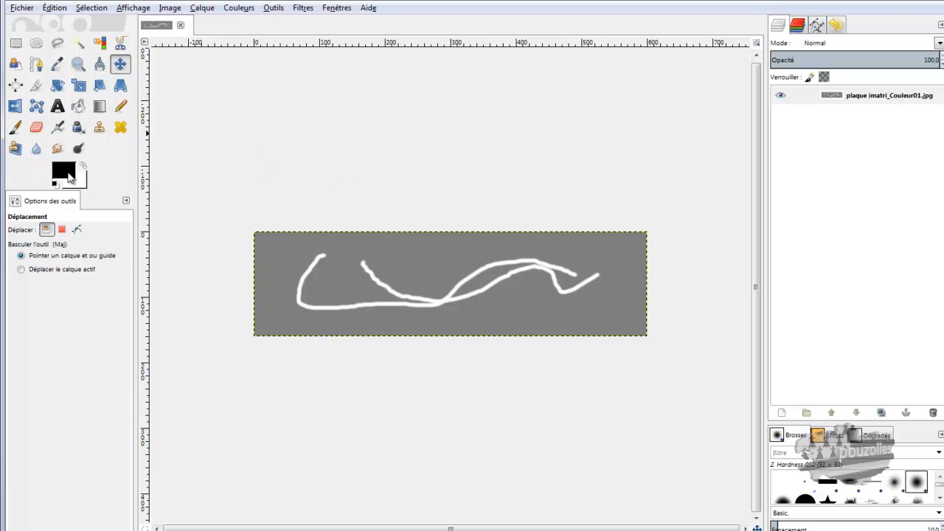
Set the foreground colour to the light yellow-orange f9ca59.
{"action": "left_click", "coordinate": [63, 169]}
{"action": "left_click", "coordinate": [124, 207]}
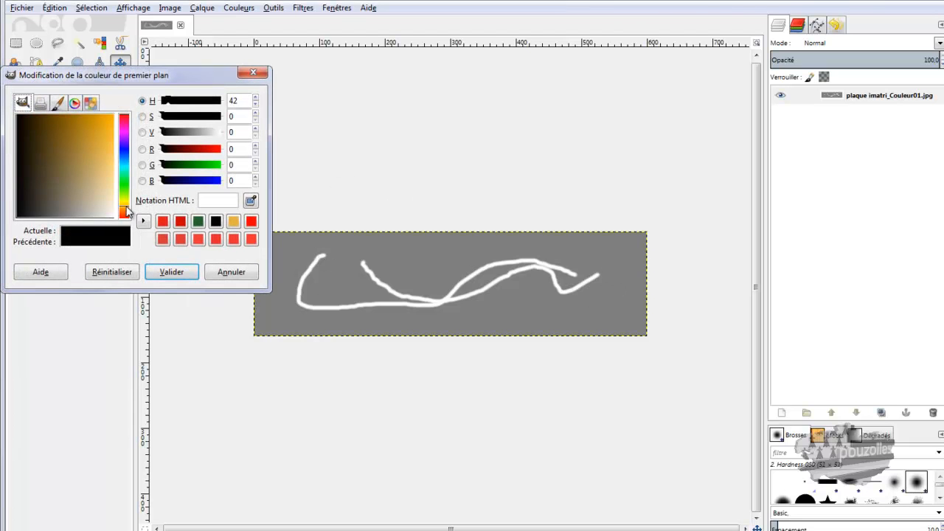
{"action": "left_click", "coordinate": [101, 156]}
{"action": "left_click_drag", "start_coordinate": [101, 156], "coordinate": [101, 160]}
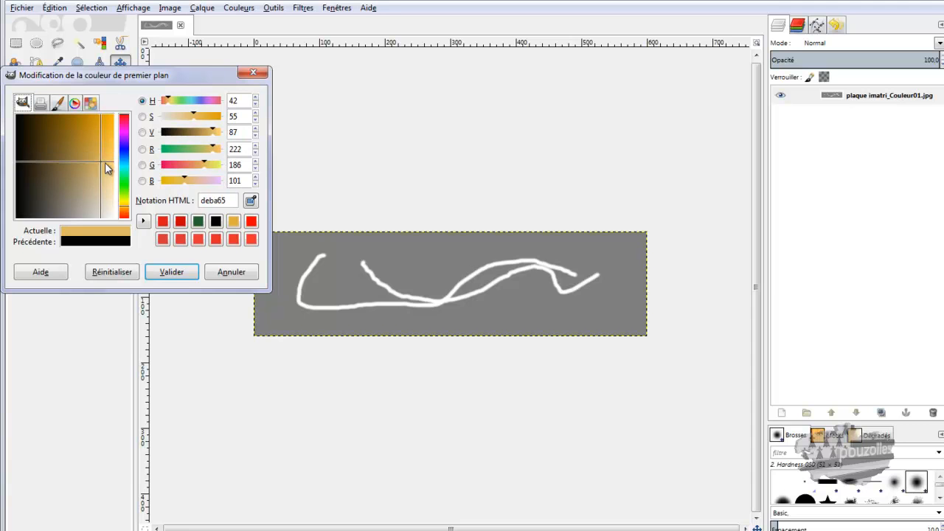
{"action": "left_click_drag", "start_coordinate": [129, 211], "coordinate": [129, 211]}
{"action": "left_click_drag", "start_coordinate": [105, 167], "coordinate": [109, 150]}
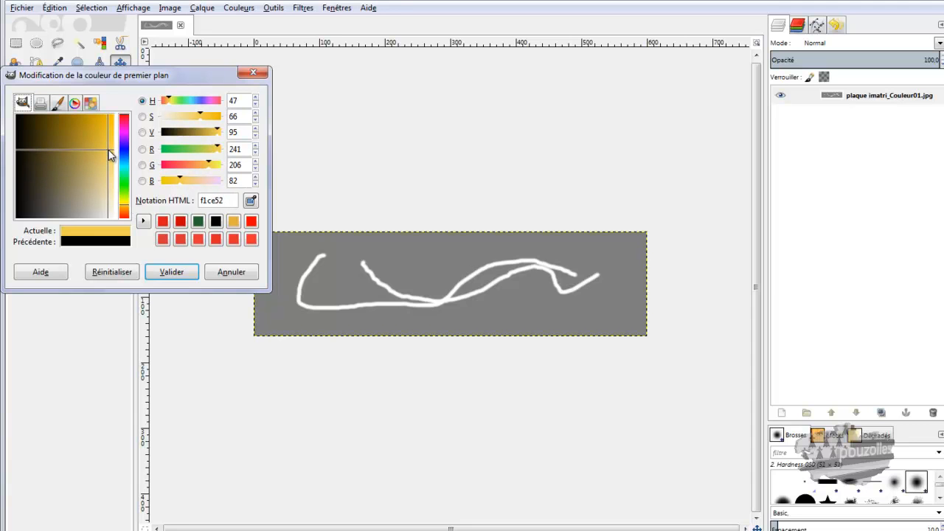
{"action": "left_click_drag", "start_coordinate": [129, 211], "coordinate": [129, 213]}
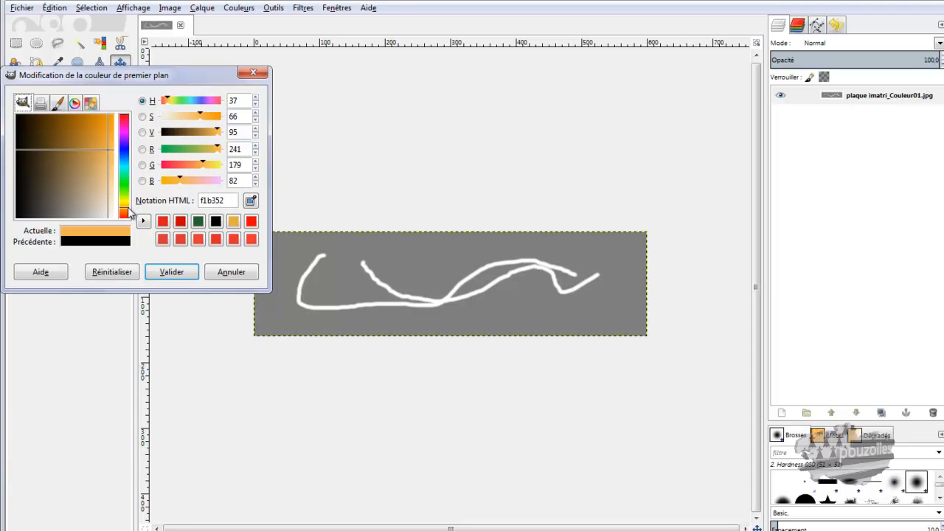
{"action": "left_click", "coordinate": [97, 165]}
{"action": "left_click_drag", "start_coordinate": [98, 165], "coordinate": [112, 152]}
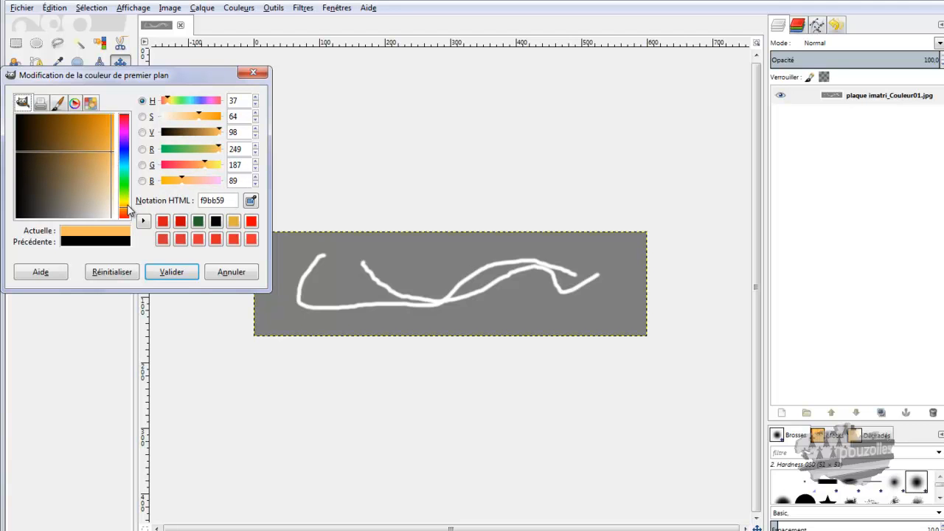
{"action": "left_click", "coordinate": [129, 210]}
{"action": "left_click_drag", "start_coordinate": [129, 210], "coordinate": [129, 210]}
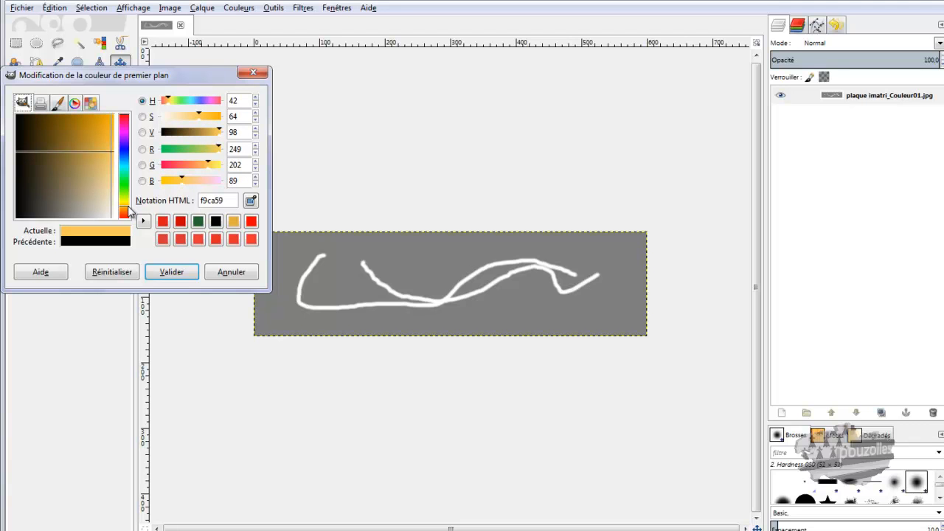
{"action": "left_click", "coordinate": [172, 272]}
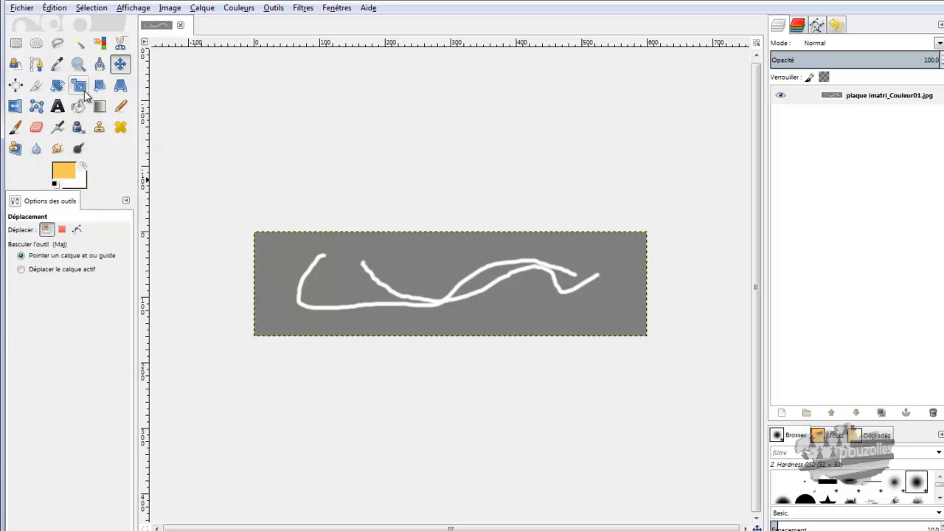
Change the foreground colour to the golden yellow e1b13f from the recently used colours.
{"action": "left_click", "coordinate": [63, 173]}
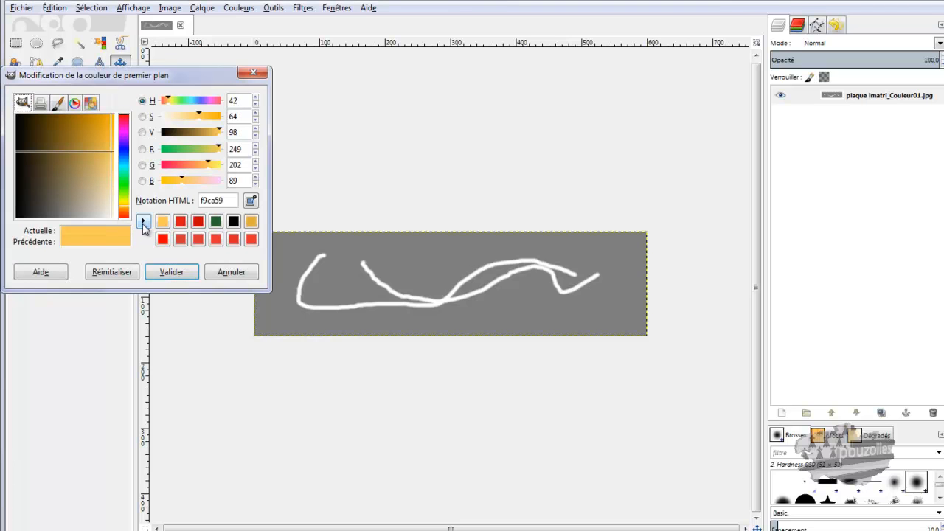
{"action": "left_click", "coordinate": [251, 221]}
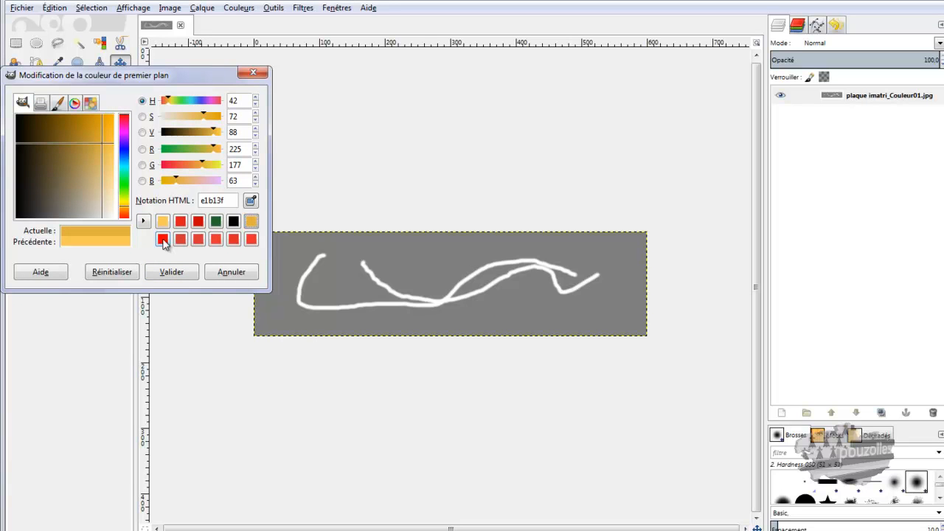
{"action": "left_click", "coordinate": [171, 272]}
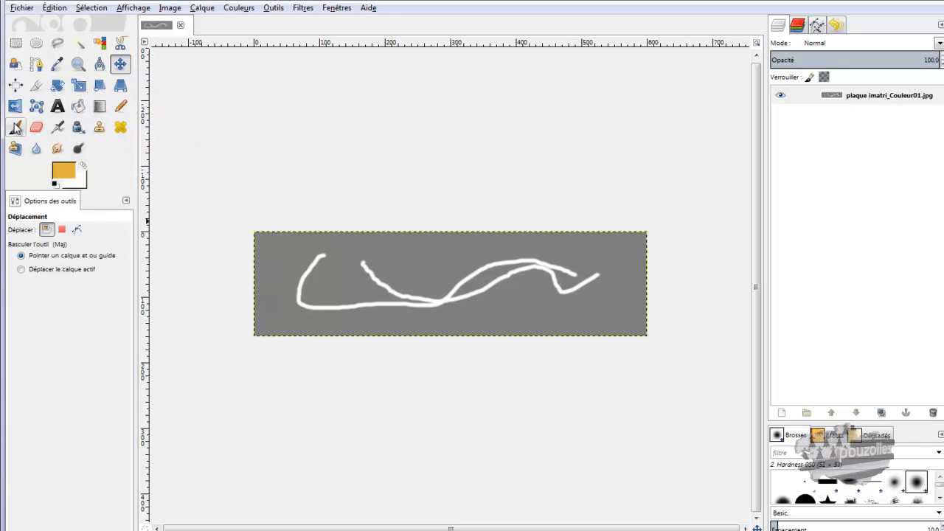
Bucket-fill the grey plate background and the grey area enclosed by the white strokes with the foreground colour.
{"action": "left_click", "coordinate": [78, 105]}
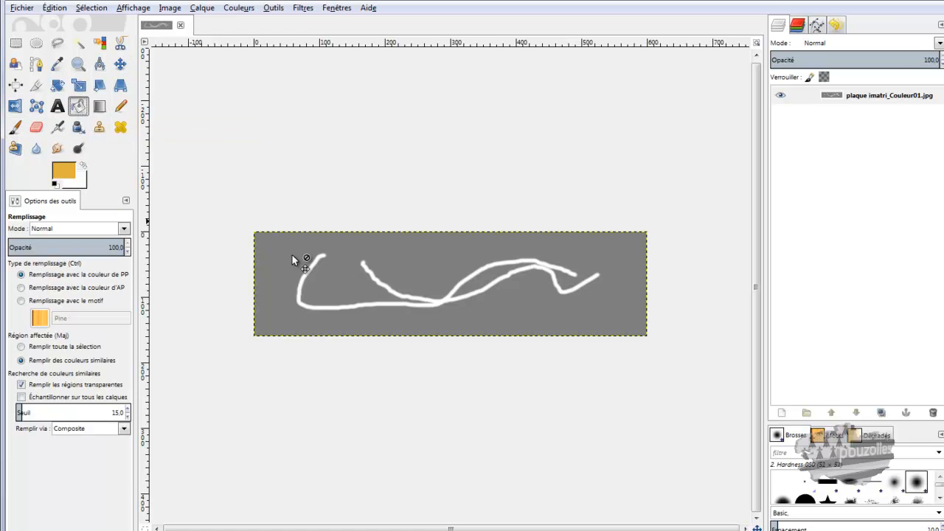
{"action": "left_click", "coordinate": [293, 260]}
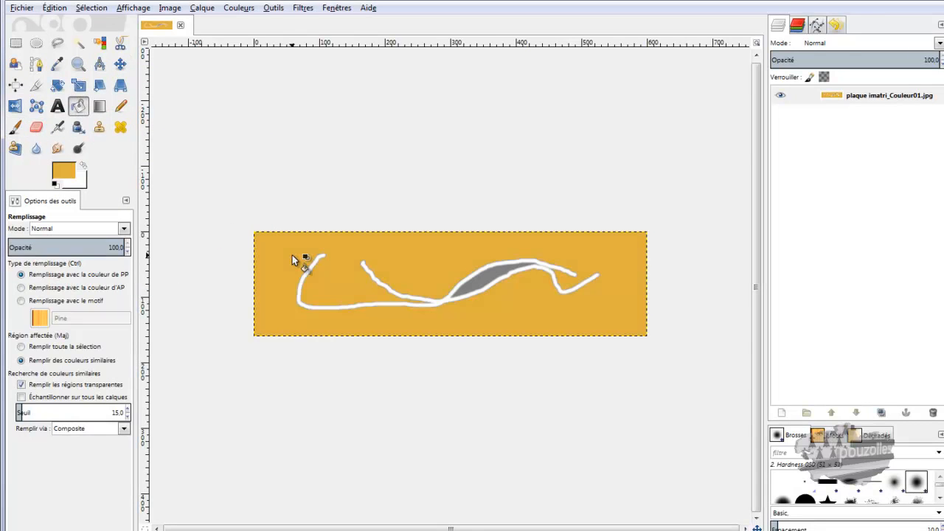
{"action": "left_click", "coordinate": [480, 277]}
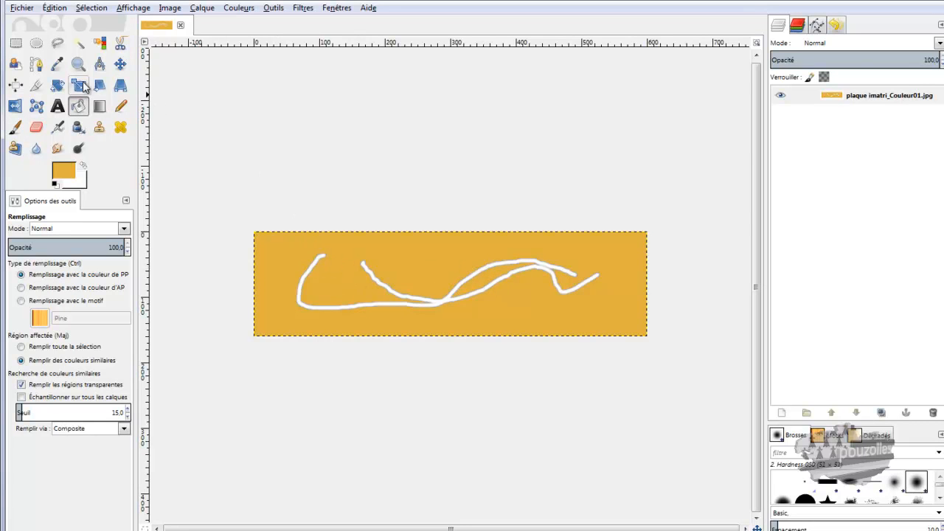
Erase the whole plate image, white strokes included, using the Eraser with the 2. Hardness 100 brush at size 220.14.
{"action": "left_click", "coordinate": [36, 127]}
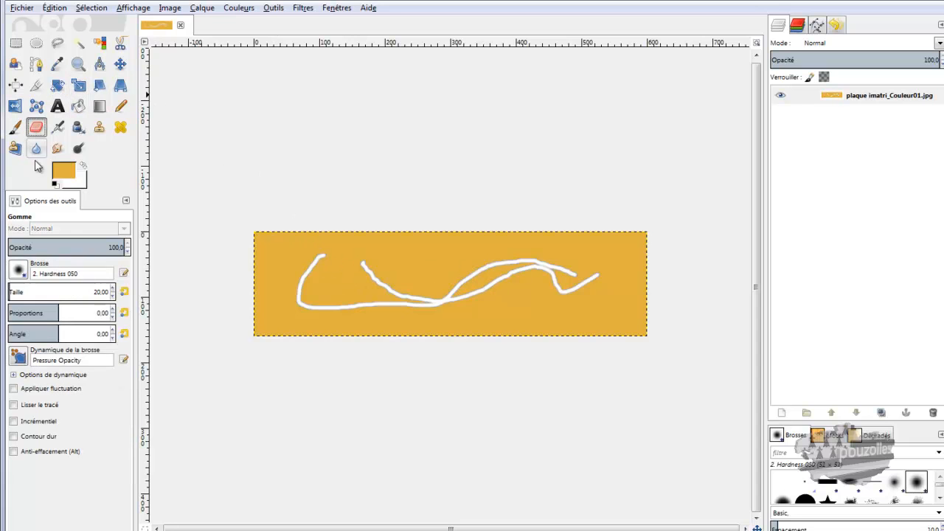
{"action": "left_click", "coordinate": [18, 270]}
{"action": "left_click", "coordinate": [52, 309]}
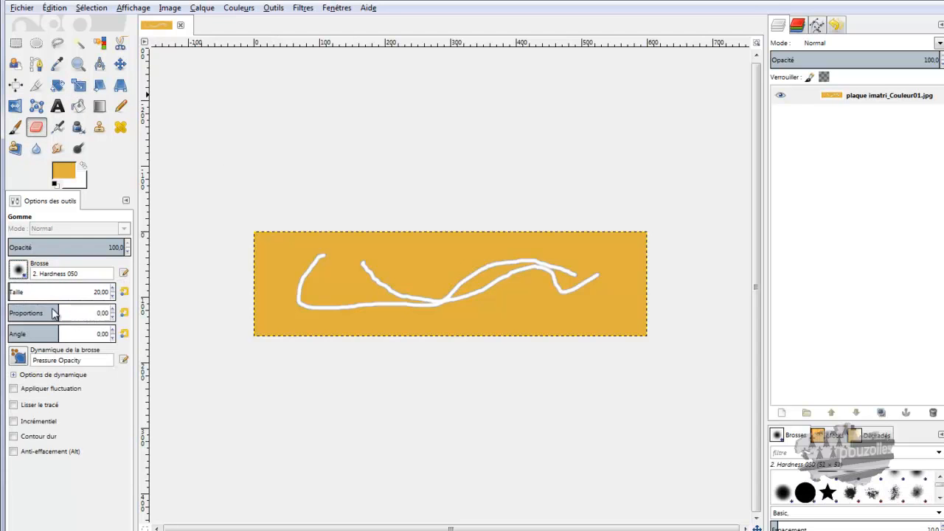
{"action": "left_click", "coordinate": [30, 289]}
{"action": "left_click", "coordinate": [326, 287]}
{"action": "mouse_move", "coordinate": [326, 287]}
{"action": "left_mouse_down"}
{"action": "mouse_move", "coordinate": [607, 287]}
{"action": "mouse_move", "coordinate": [249, 287]}
{"action": "left_mouse_up"}
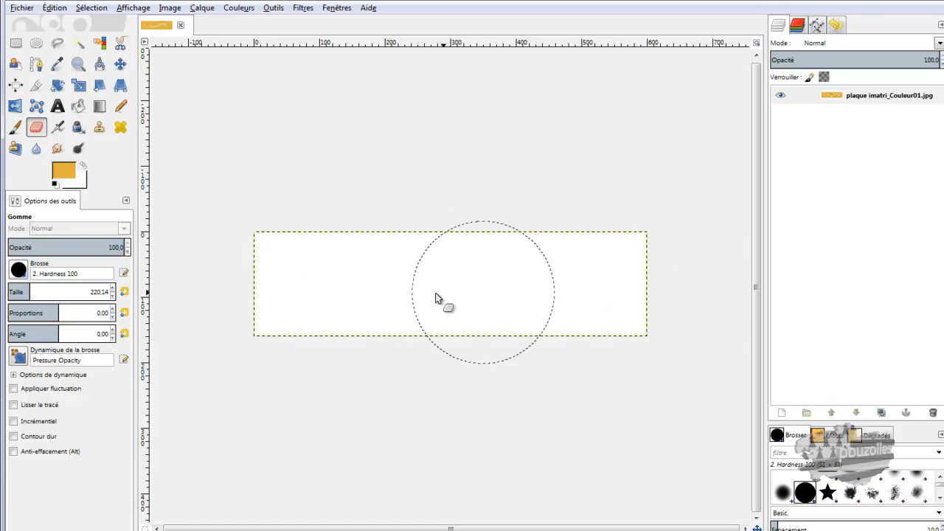
Bucket-fill the blank plate with the golden yellow foreground colour and select the entire image.
{"action": "left_click", "coordinate": [78, 106]}
{"action": "left_click", "coordinate": [299, 272]}
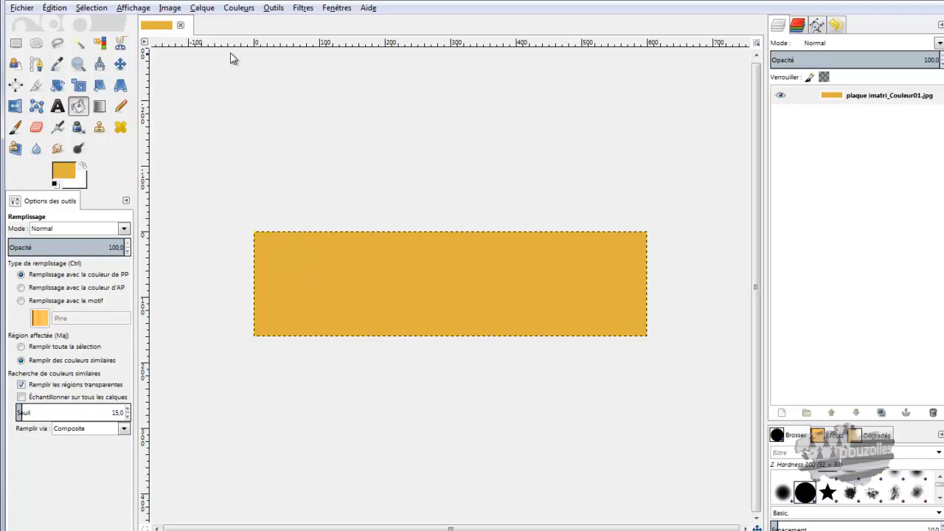
{"action": "left_click", "coordinate": [98, 10]}
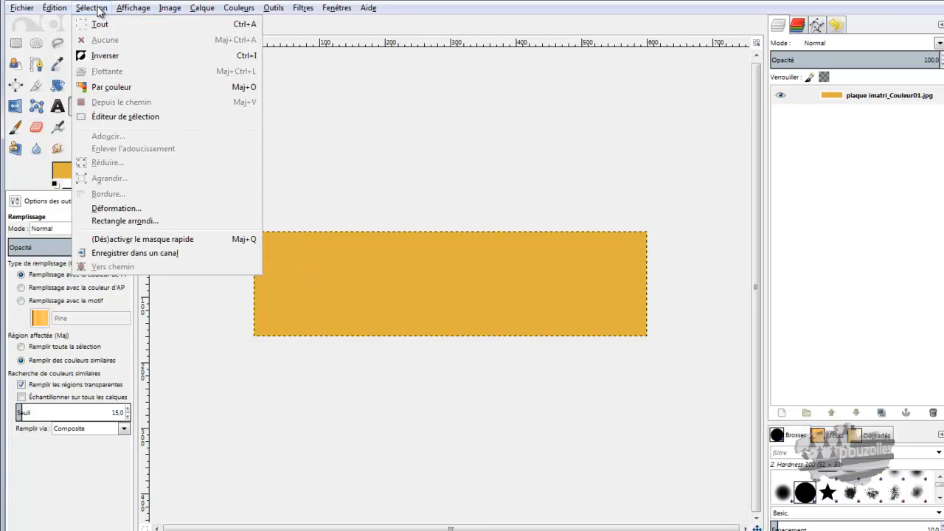
{"action": "left_click", "coordinate": [99, 24]}
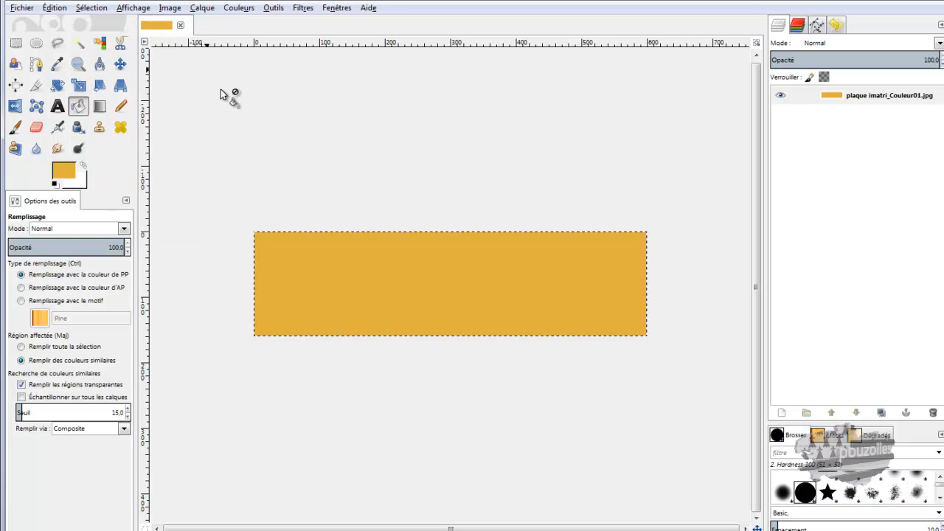
Try shrinking the whole-image selection by 8 px, and undo the reduction.
{"action": "left_click", "coordinate": [85, 7]}
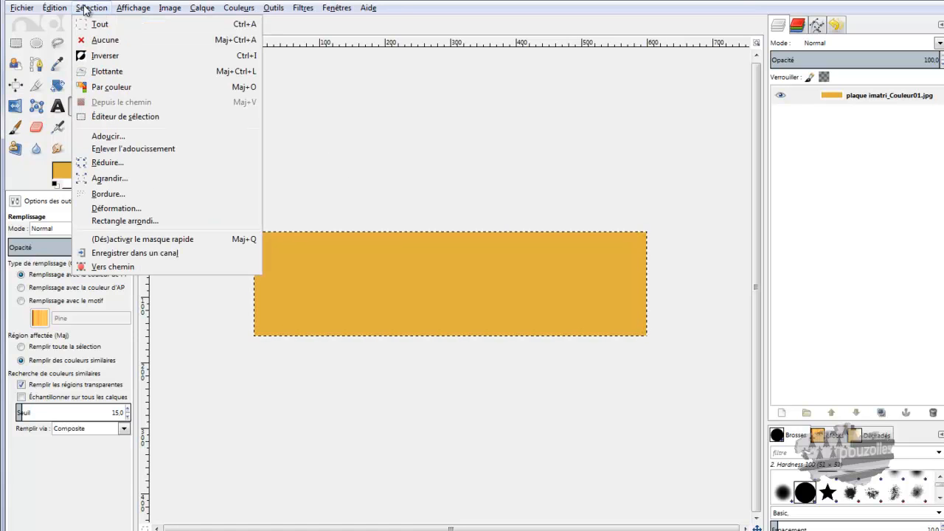
{"action": "left_click", "coordinate": [109, 163]}
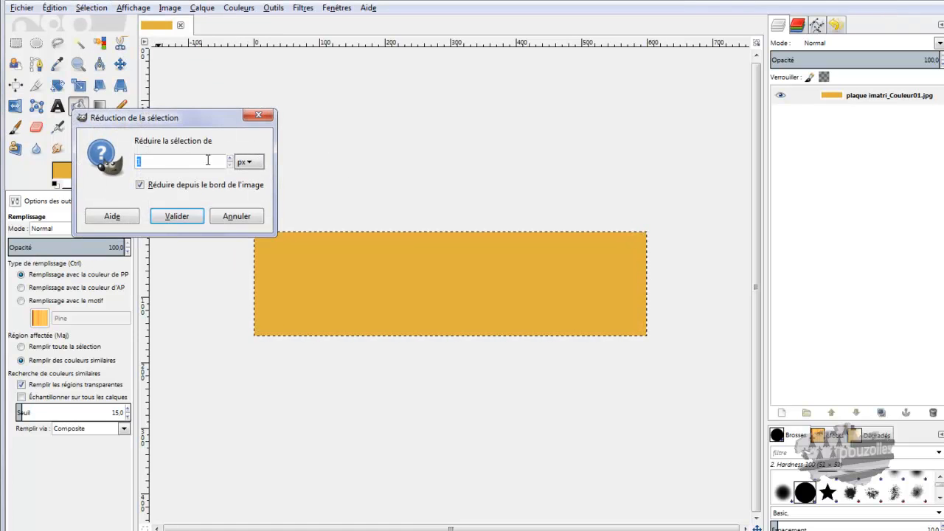
{"action": "type", "text": "8"}
{"action": "left_click", "coordinate": [177, 216]}
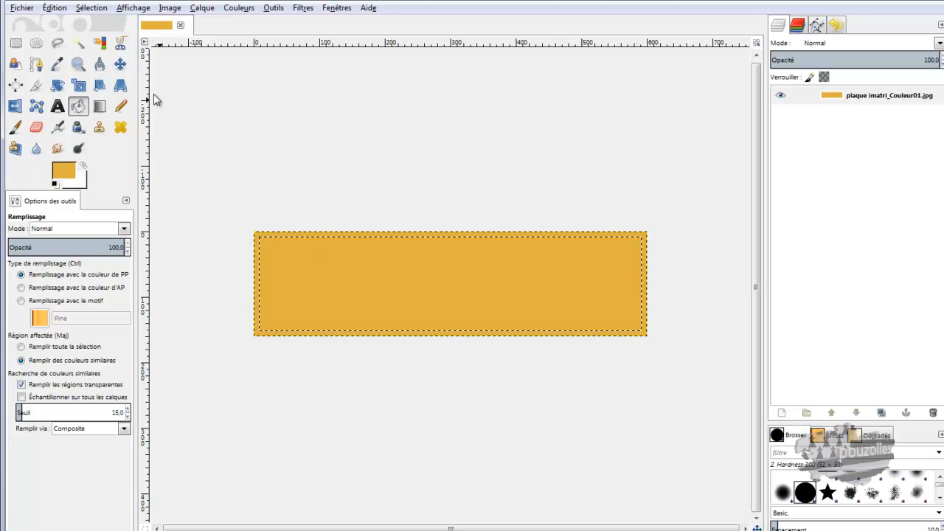
{"action": "left_click", "coordinate": [58, 10]}
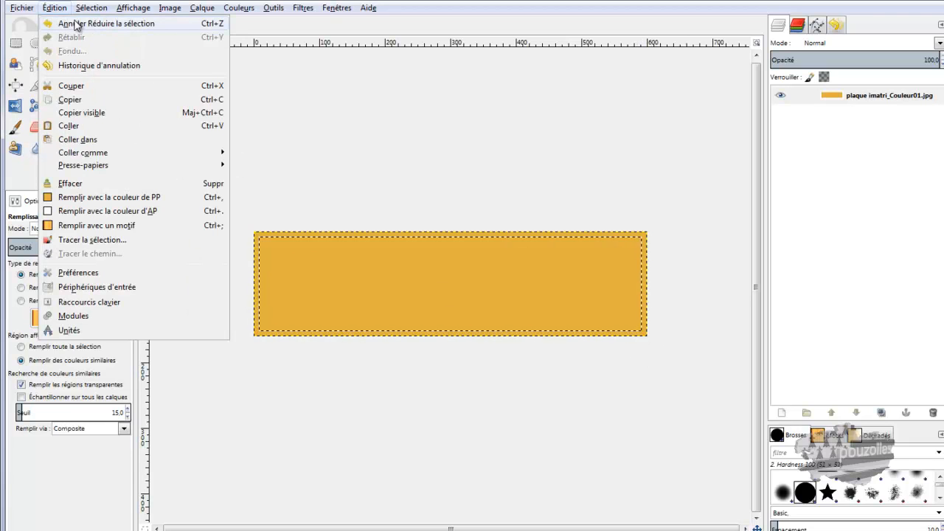
{"action": "left_click", "coordinate": [78, 23]}
Try twice to grow the plate selection by 6 px.
{"action": "left_click", "coordinate": [91, 7]}
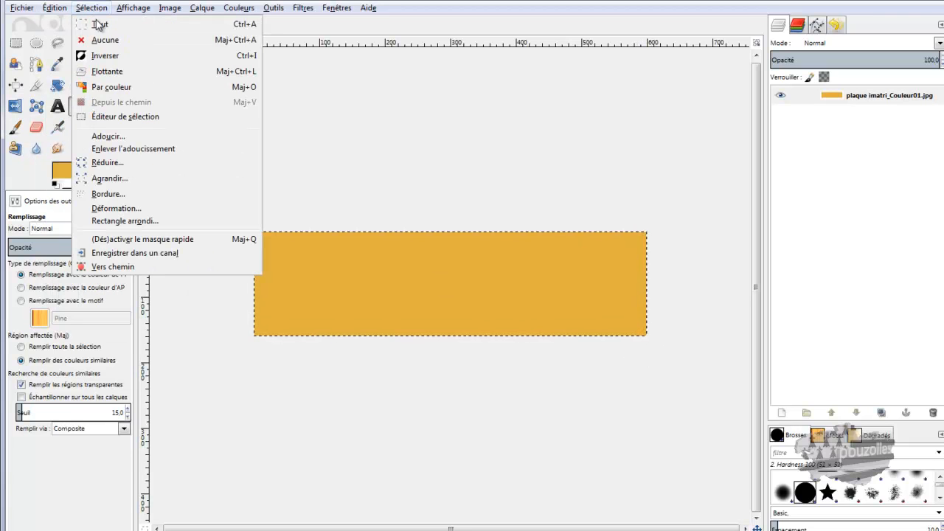
{"action": "left_click", "coordinate": [100, 165]}
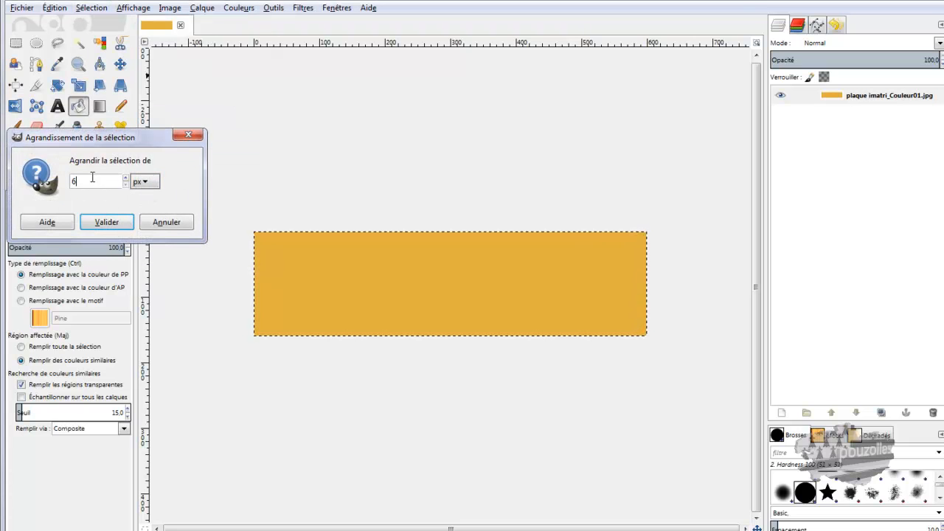
{"action": "left_click", "coordinate": [109, 222]}
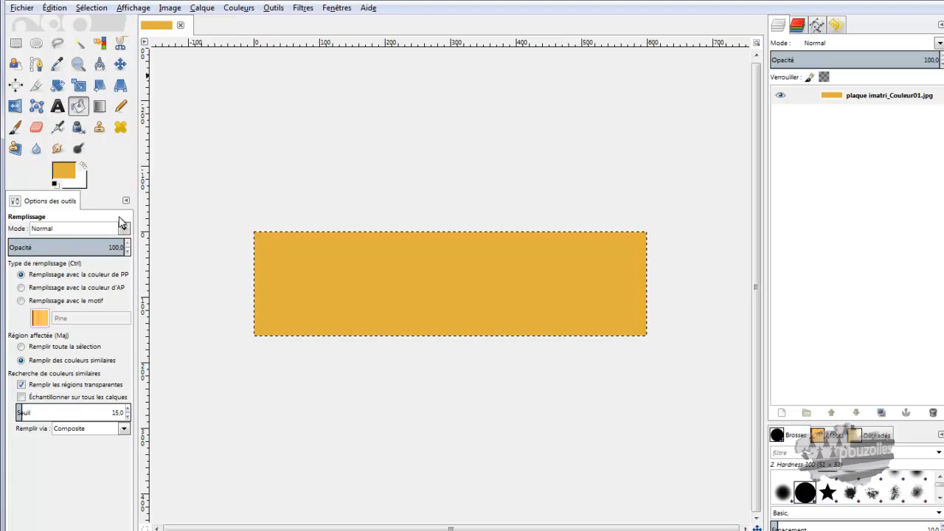
{"action": "left_click", "coordinate": [92, 8]}
{"action": "left_click", "coordinate": [107, 184]}
{"action": "left_click", "coordinate": [108, 225]}
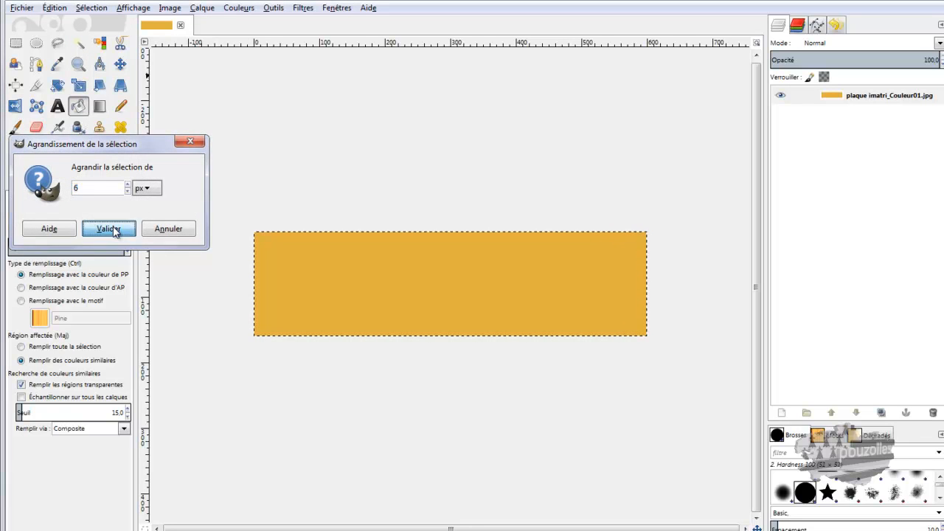
Shrink the plate selection by 4 px from the image border.
{"action": "left_click", "coordinate": [96, 10]}
{"action": "left_click", "coordinate": [103, 167]}
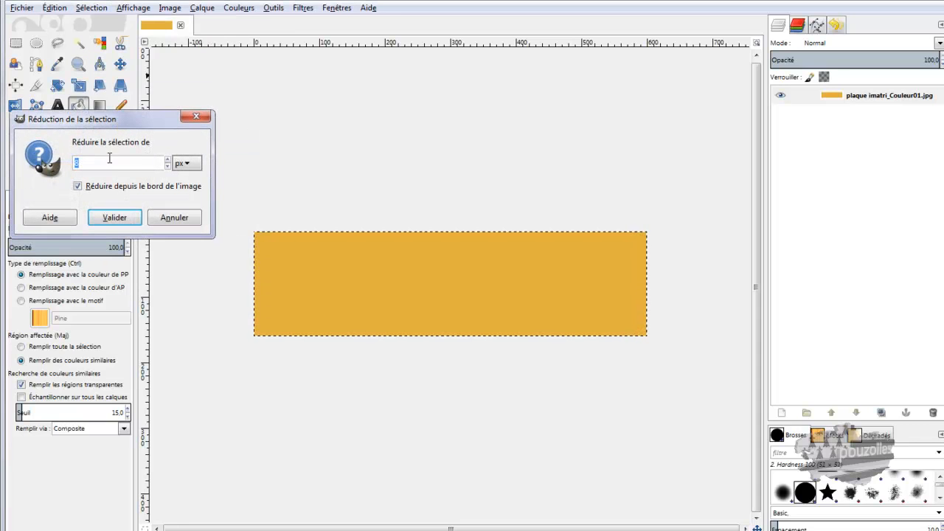
{"action": "double_click", "coordinate": [101, 163]}
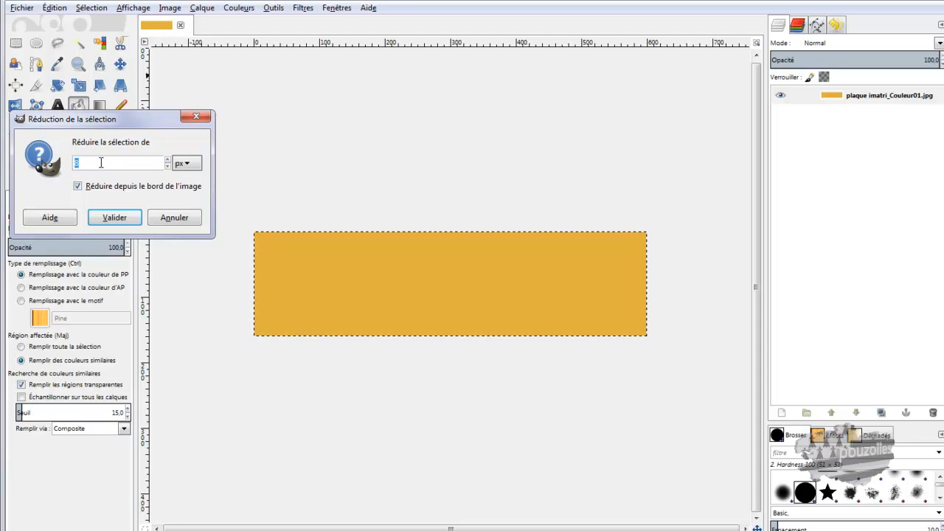
{"action": "type", "text": "4"}
{"action": "left_click", "coordinate": [133, 217]}
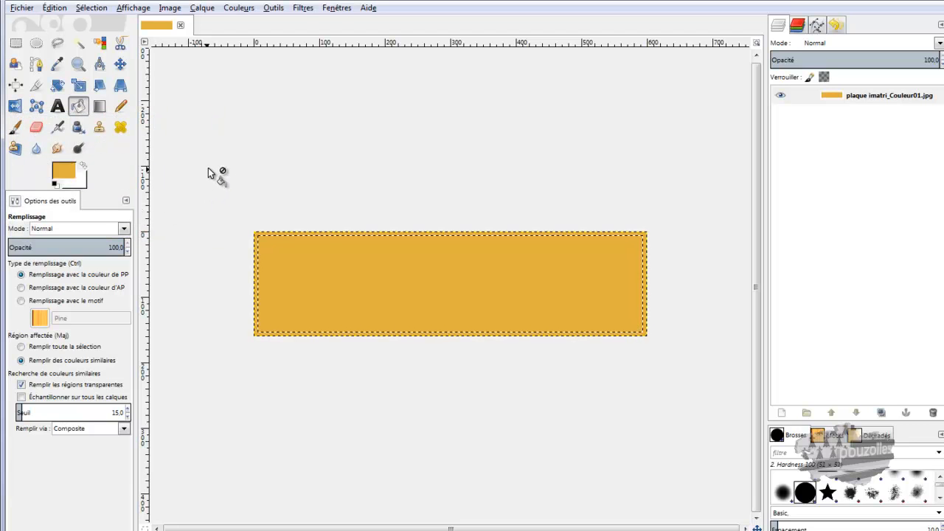
Invert the selection, swap the foreground and background colours, and paint the plate's thin border white with the Paintbrush.
{"action": "left_click", "coordinate": [93, 7]}
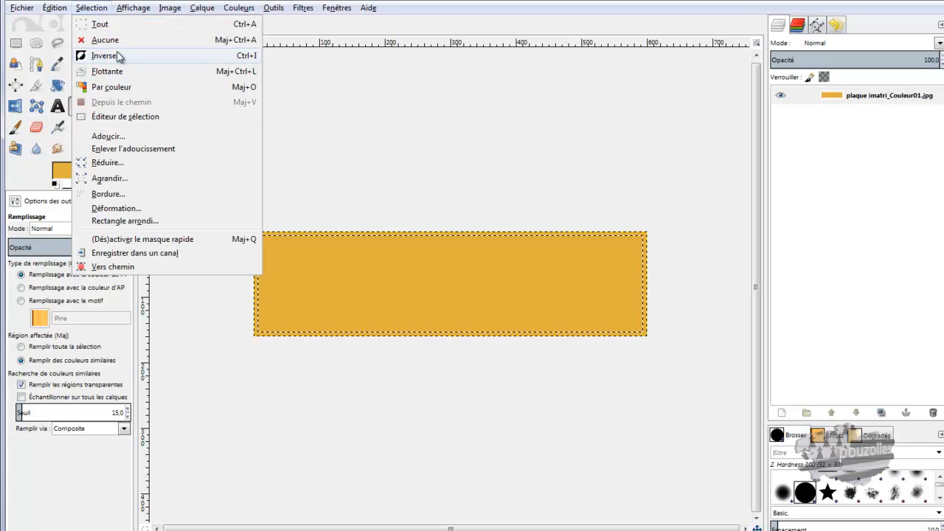
{"action": "left_click", "coordinate": [116, 56]}
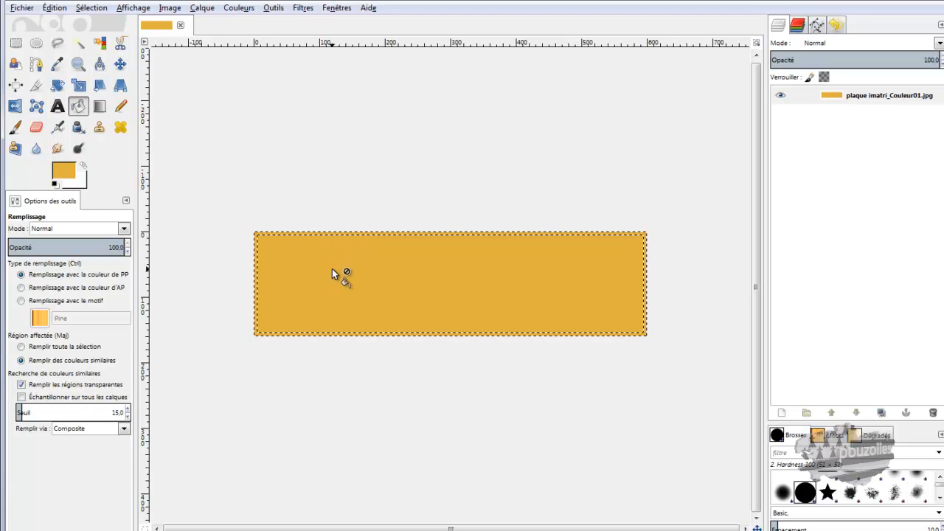
{"action": "left_click", "coordinate": [85, 167]}
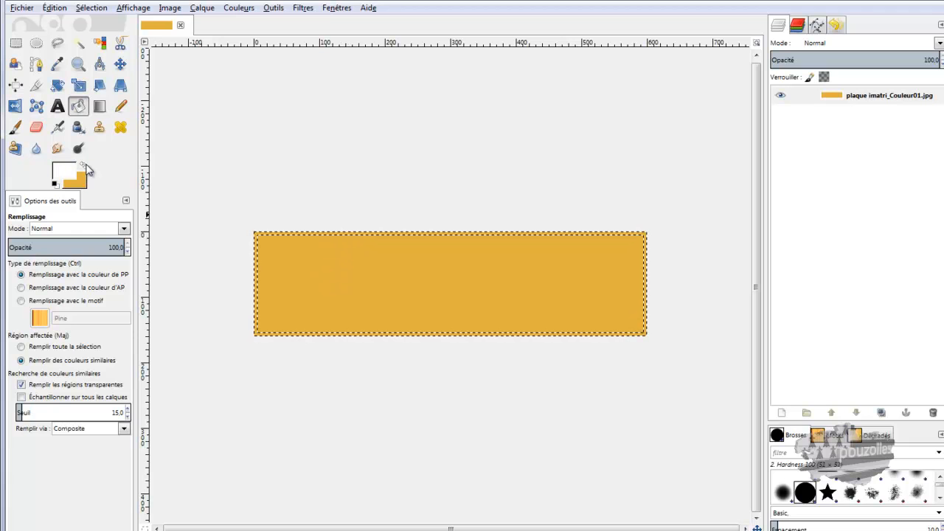
{"action": "left_click", "coordinate": [15, 127]}
{"action": "mouse_move", "coordinate": [255, 232]}
{"action": "left_mouse_down"}
{"action": "mouse_move", "coordinate": [418, 349]}
{"action": "mouse_move", "coordinate": [676, 293]}
{"action": "mouse_move", "coordinate": [337, 244]}
{"action": "mouse_move", "coordinate": [299, 322]}
{"action": "mouse_move", "coordinate": [697, 322]}
{"action": "left_mouse_up"}
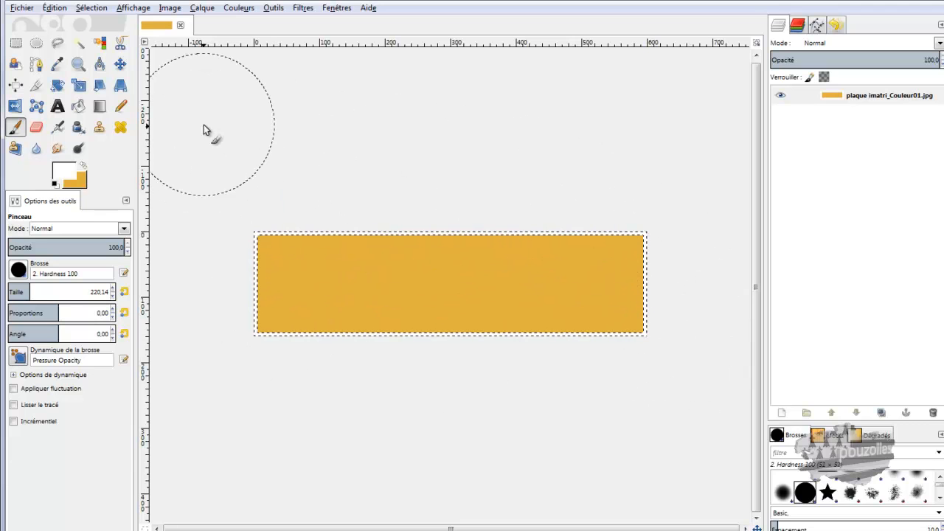
Add the white Sans text "manarello" at 18 px in a text box across most of the plate.
{"action": "left_click", "coordinate": [58, 108]}
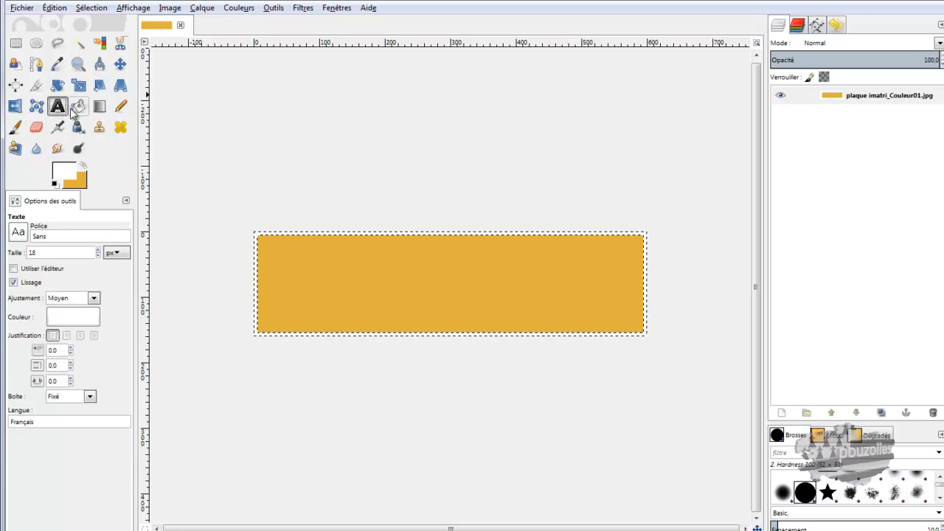
{"action": "left_click_drag", "start_coordinate": [286, 257], "coordinate": [632, 325]}
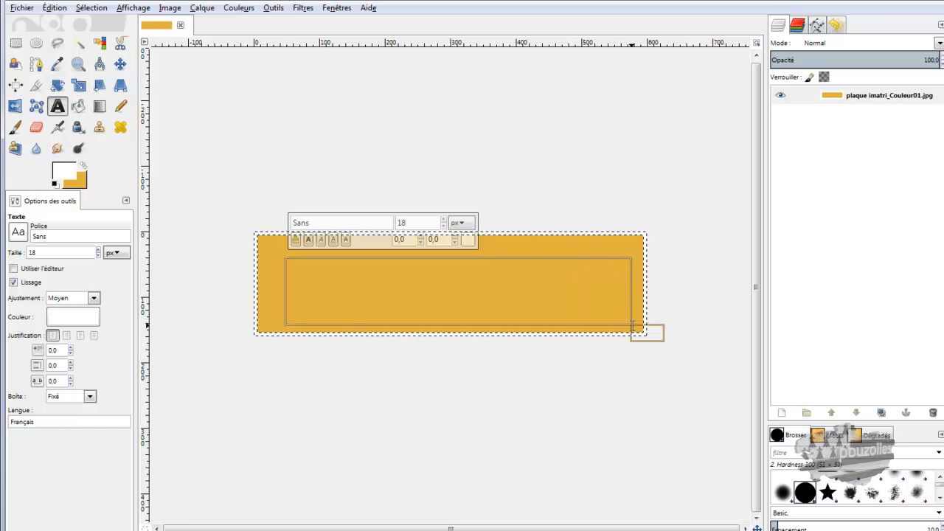
{"action": "type", "text": "man"}
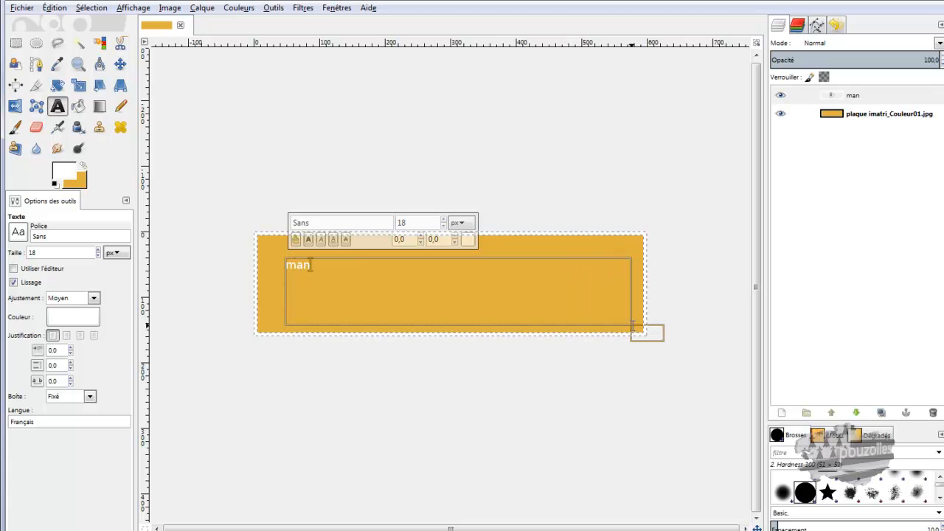
{"action": "type", "text": "lo"}
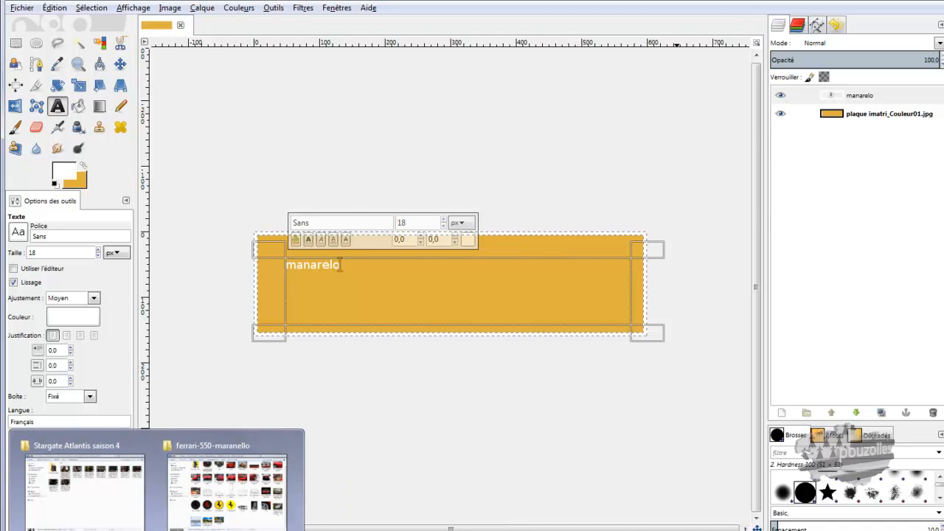
{"action": "mouse_move", "coordinate": [196, 508]}
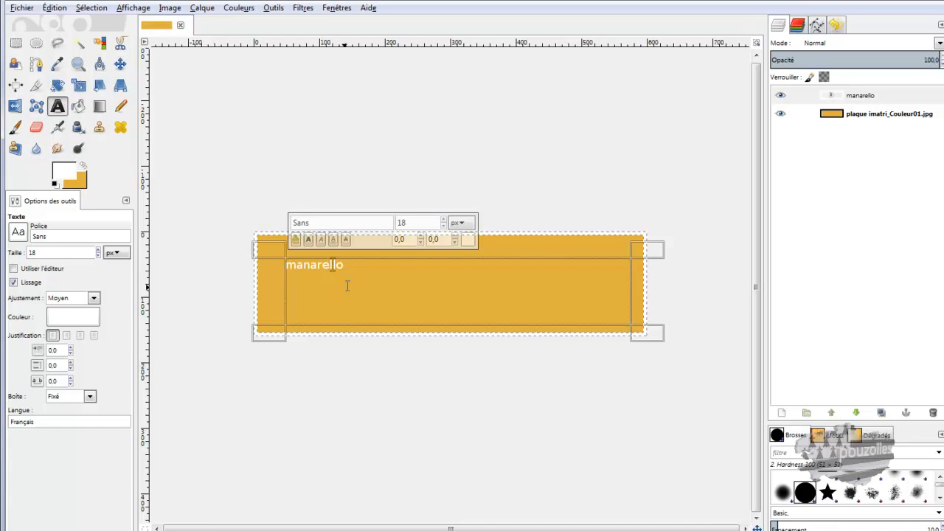
Set the size of the whole "manarello" text to 93 px.
{"action": "left_click_drag", "start_coordinate": [349, 265], "coordinate": [287, 265]}
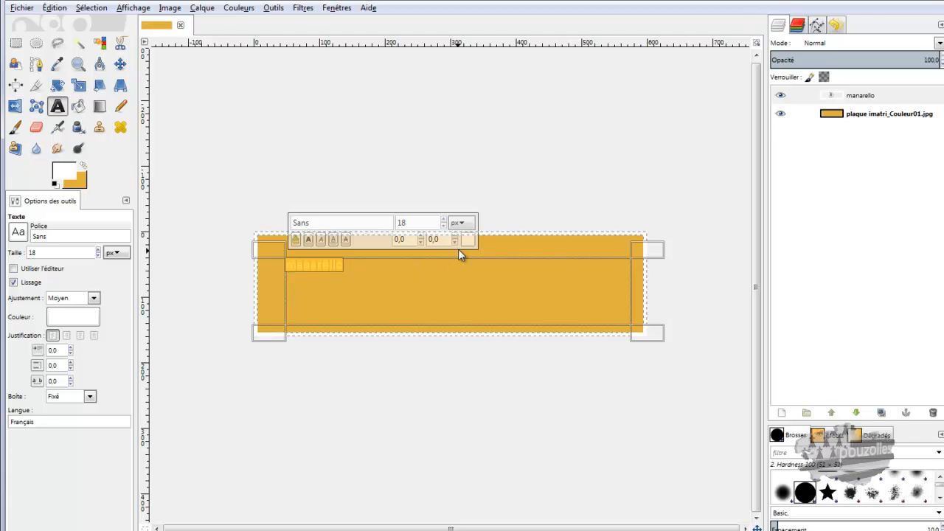
{"action": "left_click", "coordinate": [443, 219]}
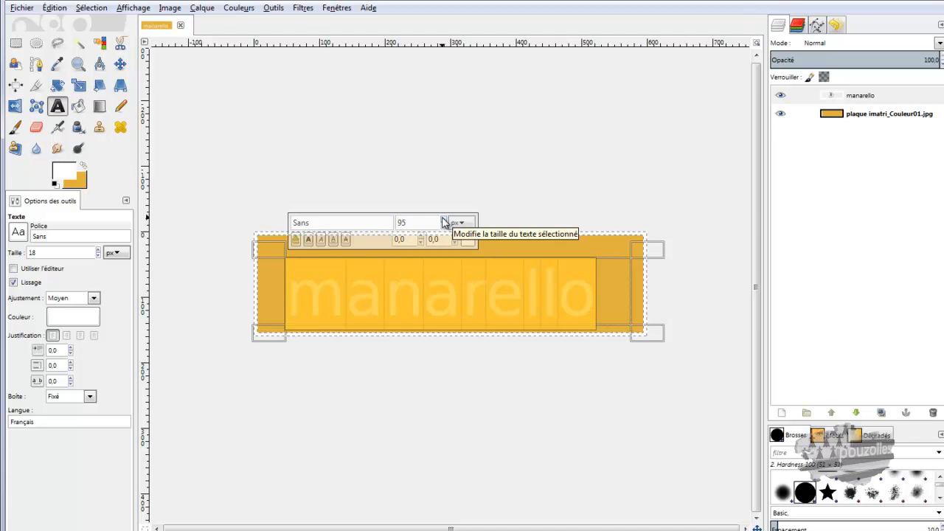
{"action": "left_click", "coordinate": [443, 227]}
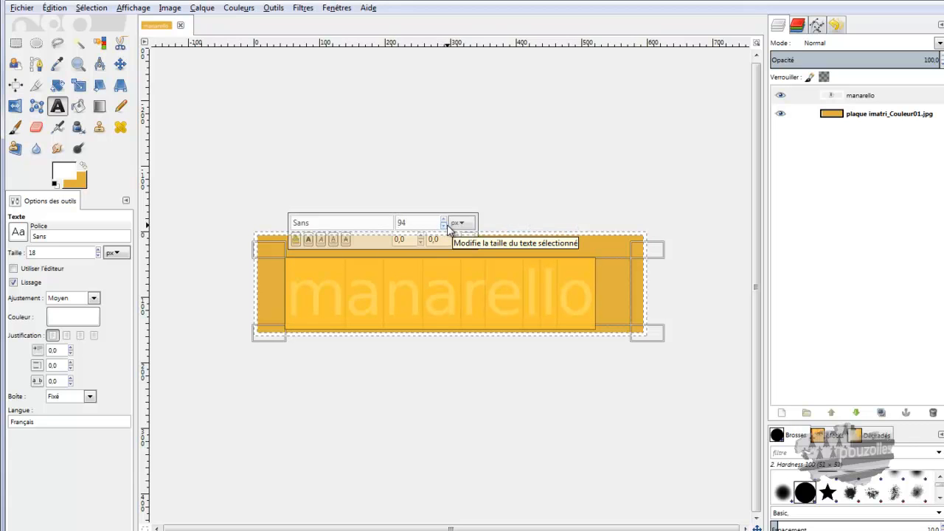
{"action": "left_click", "coordinate": [445, 228]}
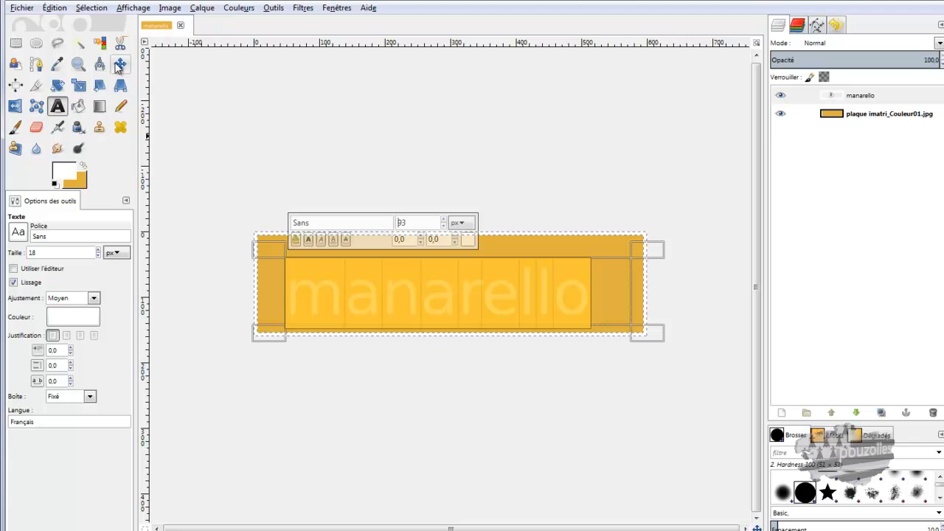
Colour the "manarello" text black (000000) and move its layer slightly up and towards the plate's right edge.
{"action": "left_click", "coordinate": [469, 241]}
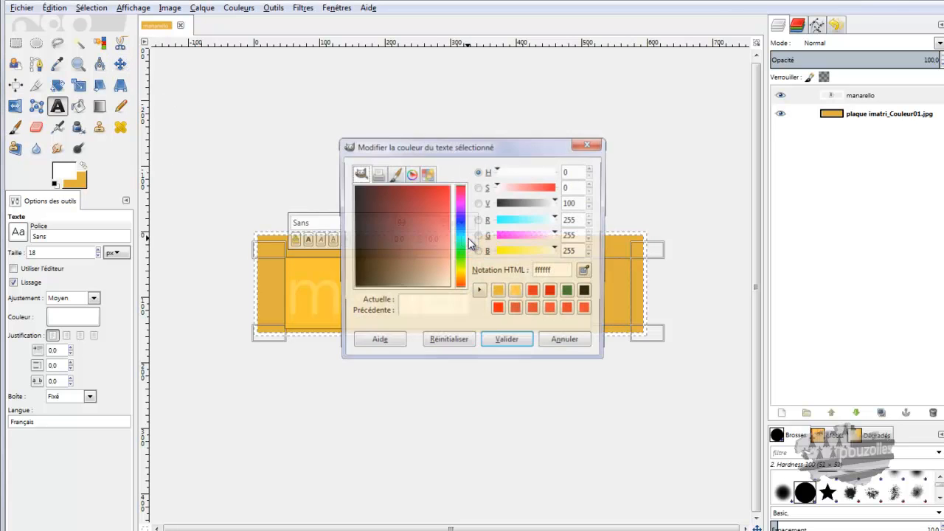
{"action": "left_click_drag", "start_coordinate": [388, 239], "coordinate": [350, 282]}
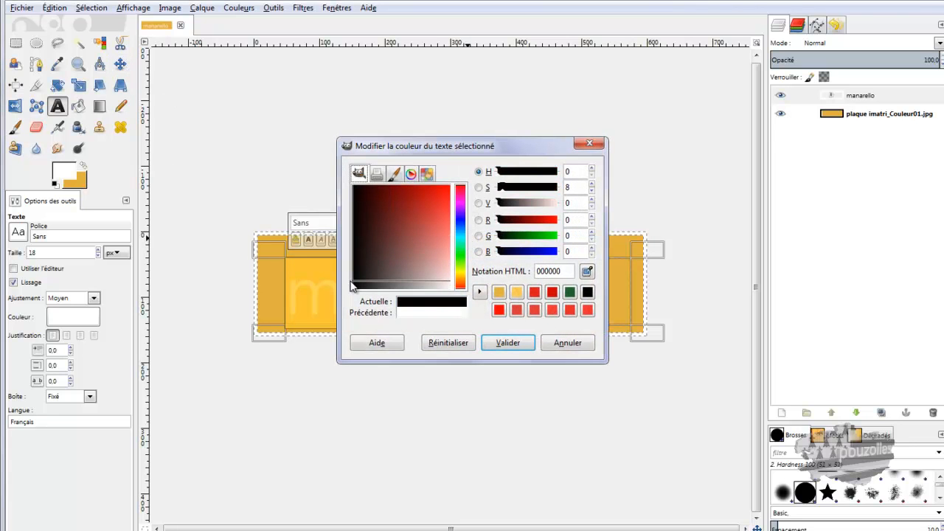
{"action": "left_click", "coordinate": [508, 342]}
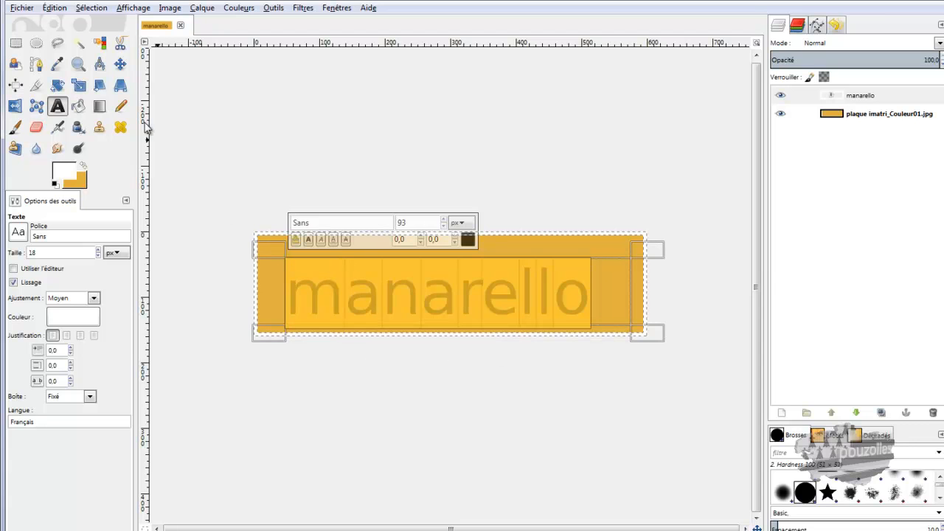
{"action": "left_click", "coordinate": [120, 65]}
{"action": "left_click_drag", "start_coordinate": [391, 309], "coordinate": [423, 298]}
Reopen the "manarello" layer for text editing and make the whole word bold.
{"action": "double_click", "coordinate": [855, 95]}
{"action": "left_click", "coordinate": [830, 97]}
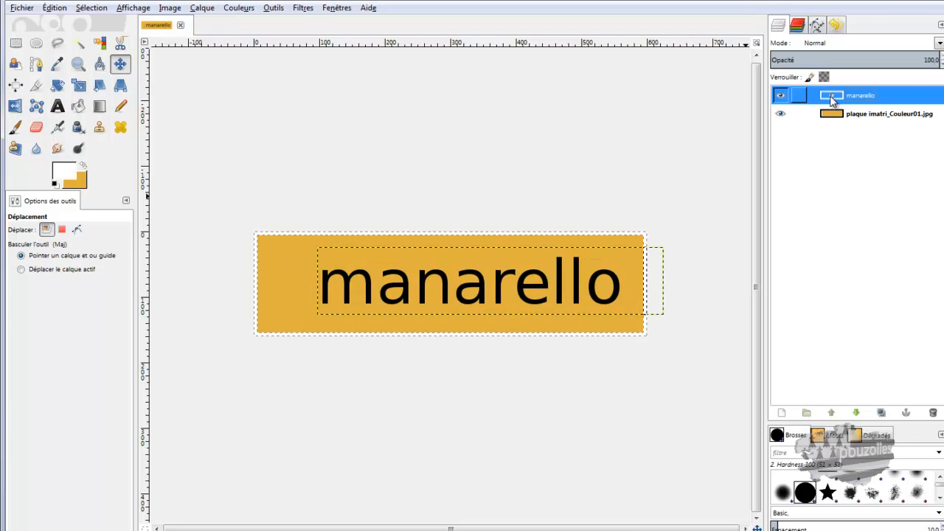
{"action": "double_click", "coordinate": [831, 97]}
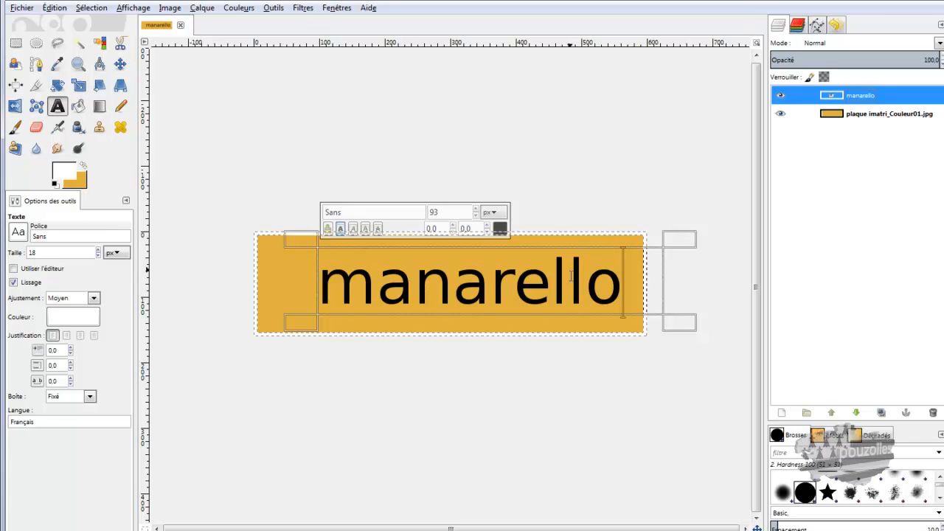
{"action": "left_click_drag", "start_coordinate": [634, 290], "coordinate": [331, 287]}
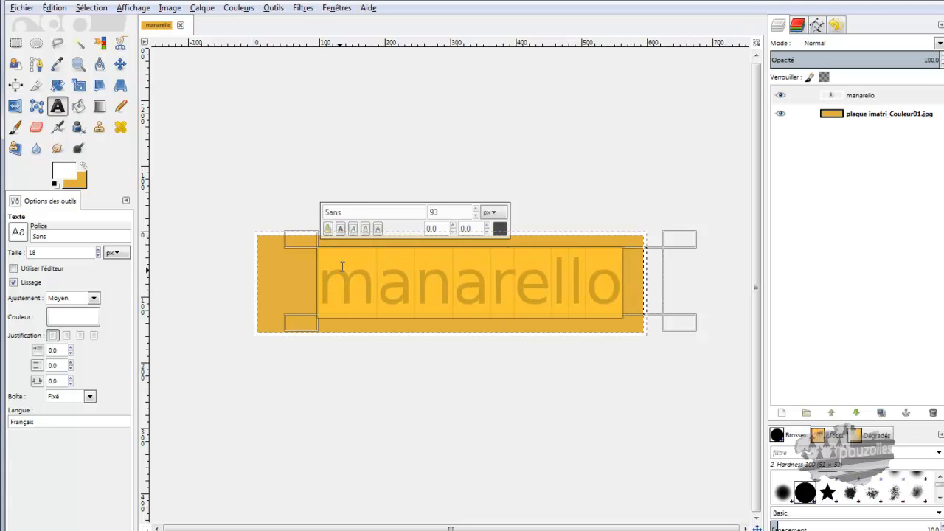
{"action": "left_click", "coordinate": [340, 232]}
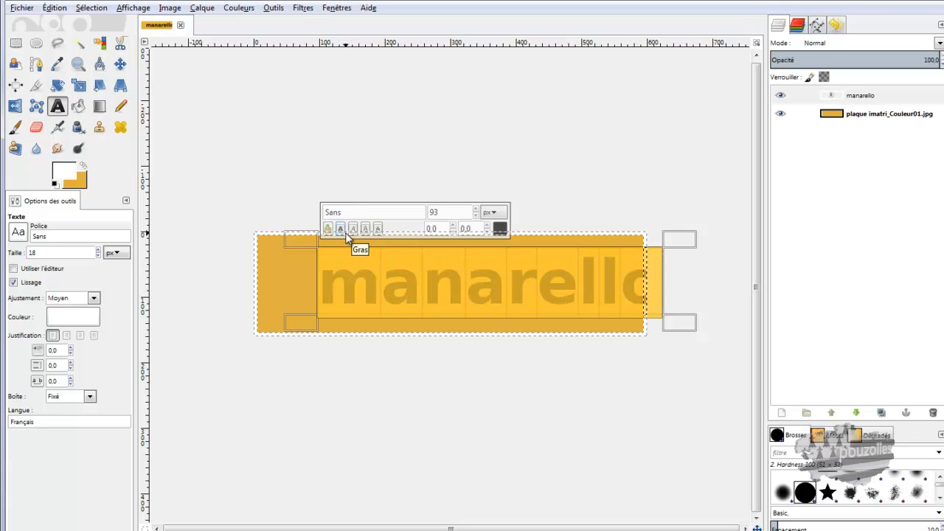
Reduce the bold "manarello" text to 84 px.
{"action": "left_click", "coordinate": [476, 215]}
{"action": "left_click", "coordinate": [476, 215]}
{"action": "left_click", "coordinate": [476, 215]}
{"action": "left_click", "coordinate": [476, 215]}
{"action": "left_click", "coordinate": [476, 216]}
{"action": "left_click", "coordinate": [476, 215]}
{"action": "left_click", "coordinate": [476, 215]}
{"action": "left_click", "coordinate": [476, 215]}
{"action": "left_click", "coordinate": [476, 215]}
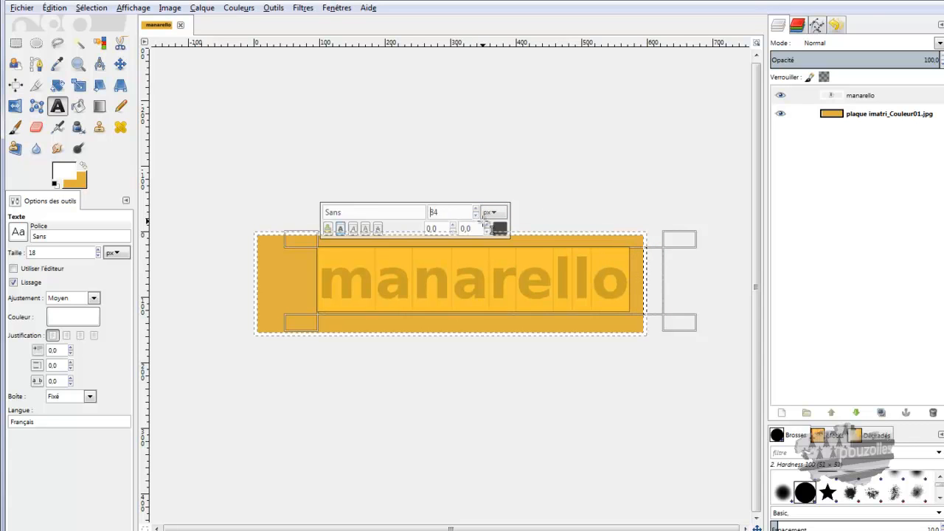
Scale the "manarello" text layer taller, to 503 × 153 px.
{"action": "left_click", "coordinate": [832, 100]}
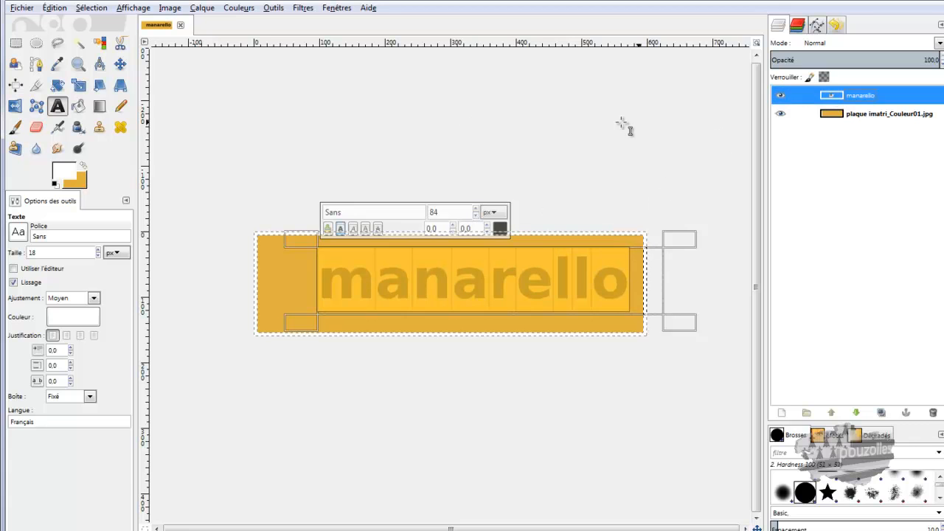
{"action": "left_click", "coordinate": [122, 67]}
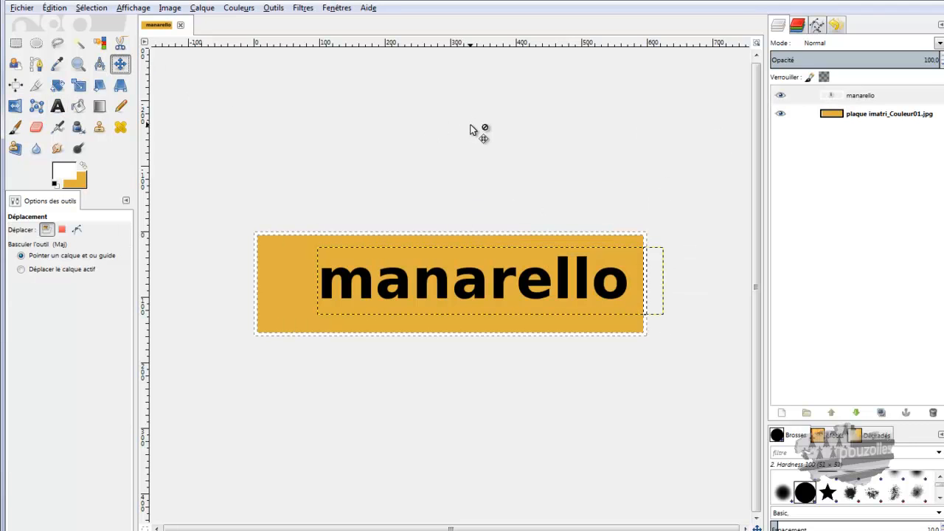
{"action": "left_click", "coordinate": [79, 86]}
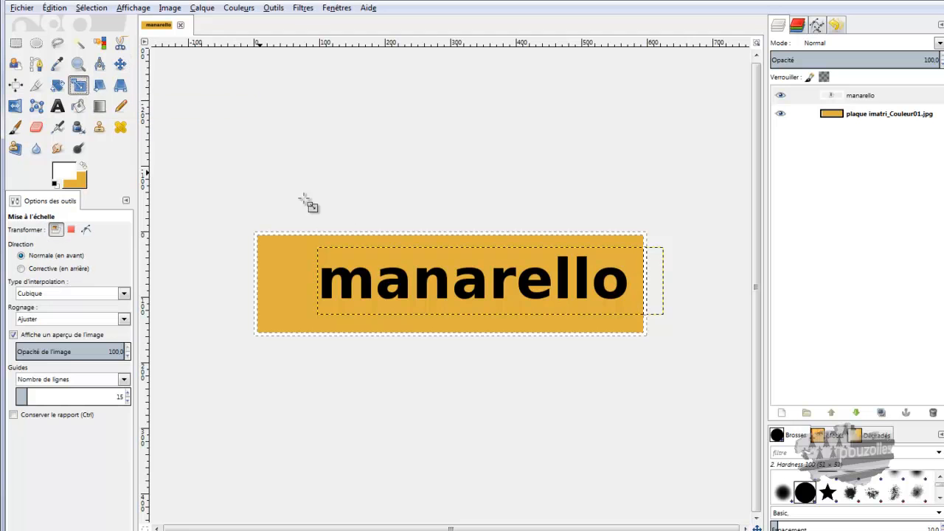
{"action": "left_click", "coordinate": [423, 290]}
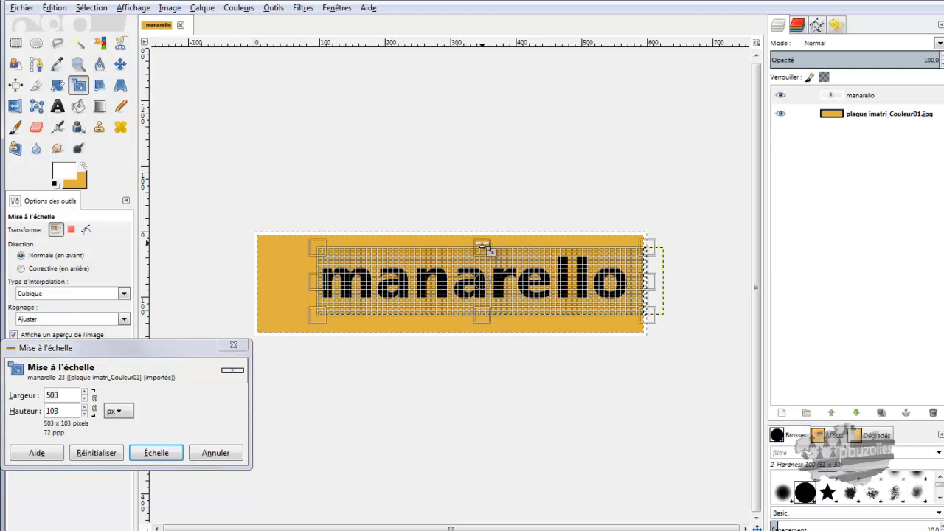
{"action": "left_click_drag", "start_coordinate": [483, 233], "coordinate": [482, 215]}
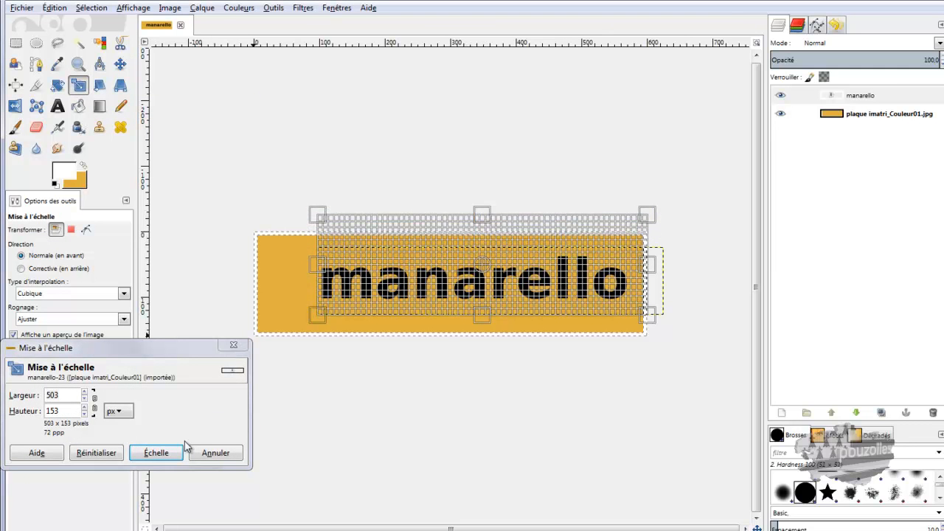
{"action": "left_click", "coordinate": [156, 452]}
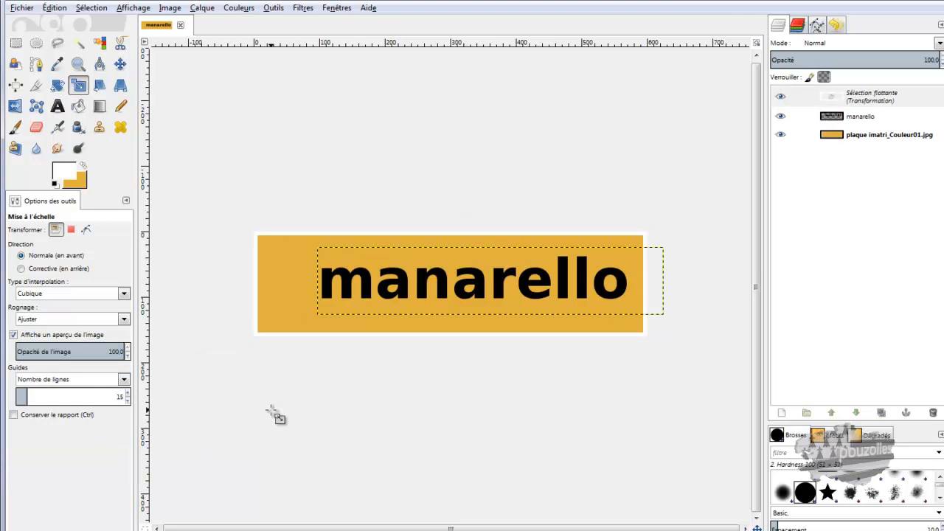
{"action": "left_click", "coordinate": [425, 284]}
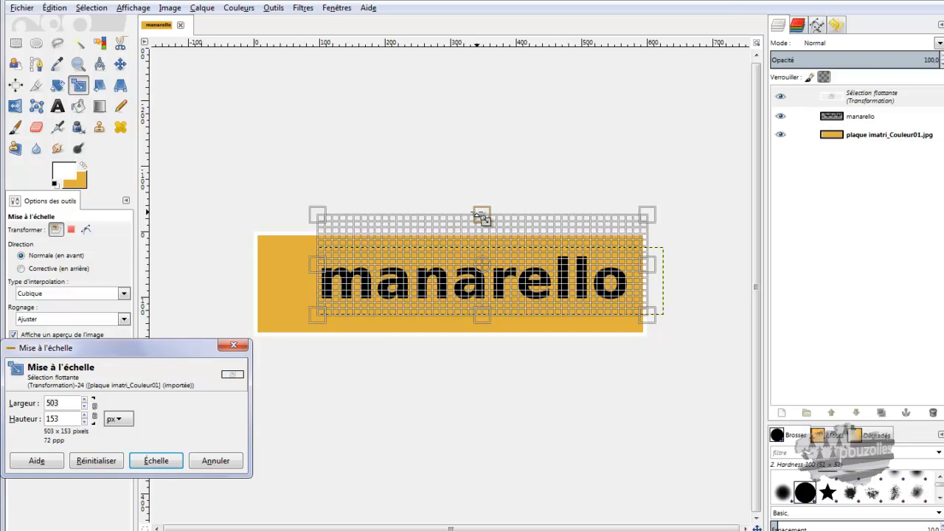
{"action": "left_click_drag", "start_coordinate": [483, 216], "coordinate": [483, 241]}
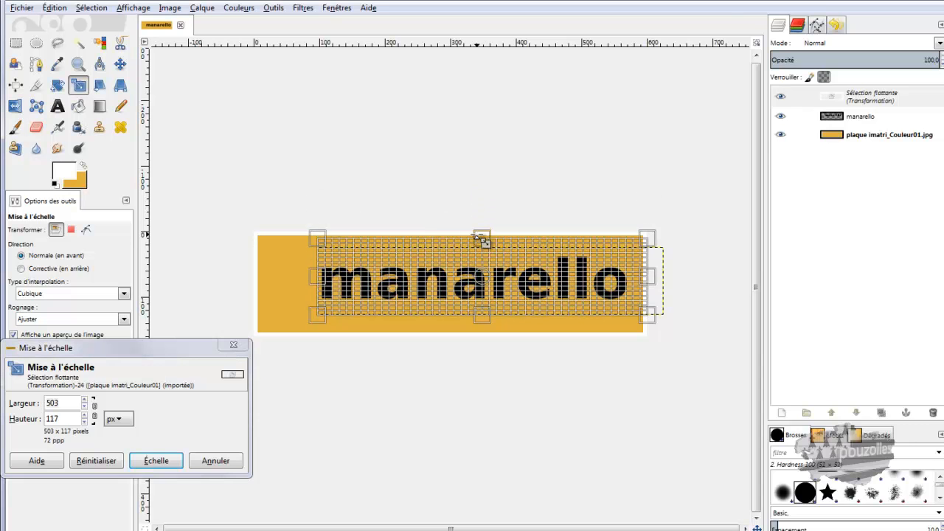
{"action": "left_click", "coordinate": [210, 461]}
{"action": "left_click", "coordinate": [830, 97]}
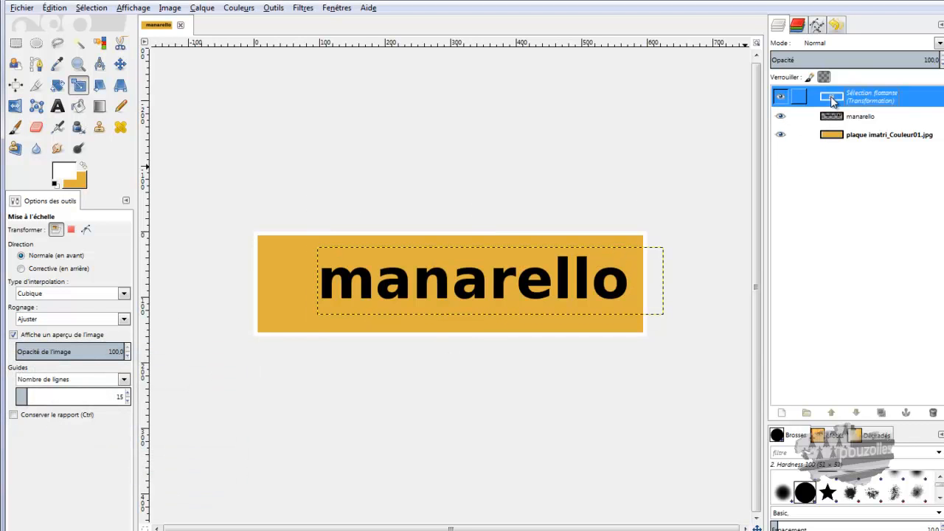
{"action": "left_click", "coordinate": [478, 282]}
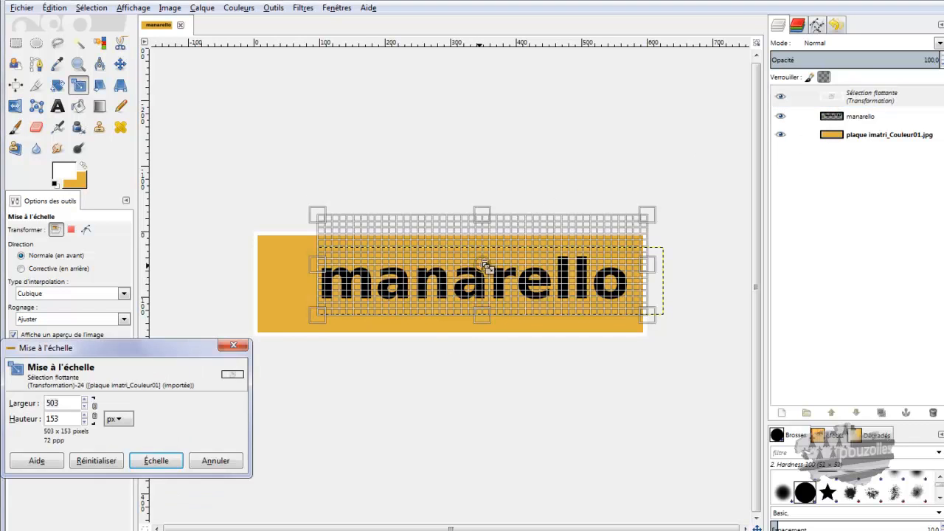
{"action": "left_click_drag", "start_coordinate": [483, 218], "coordinate": [501, 185]}
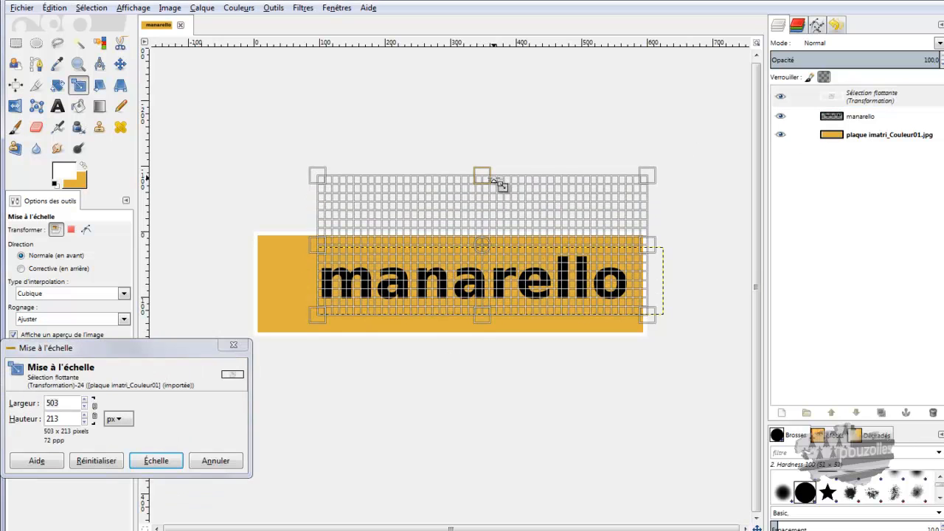
{"action": "left_click", "coordinate": [855, 99]}
{"action": "double_click", "coordinate": [834, 98]}
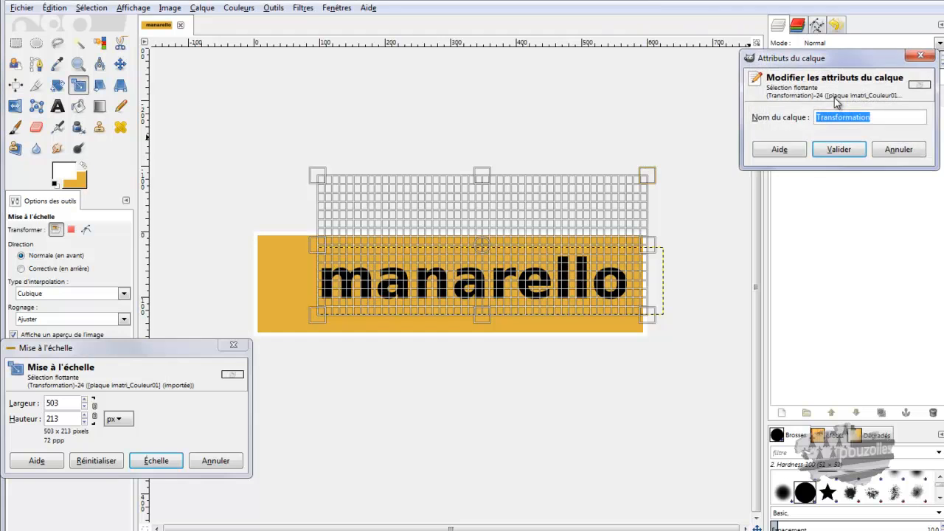
{"action": "left_click", "coordinate": [835, 149]}
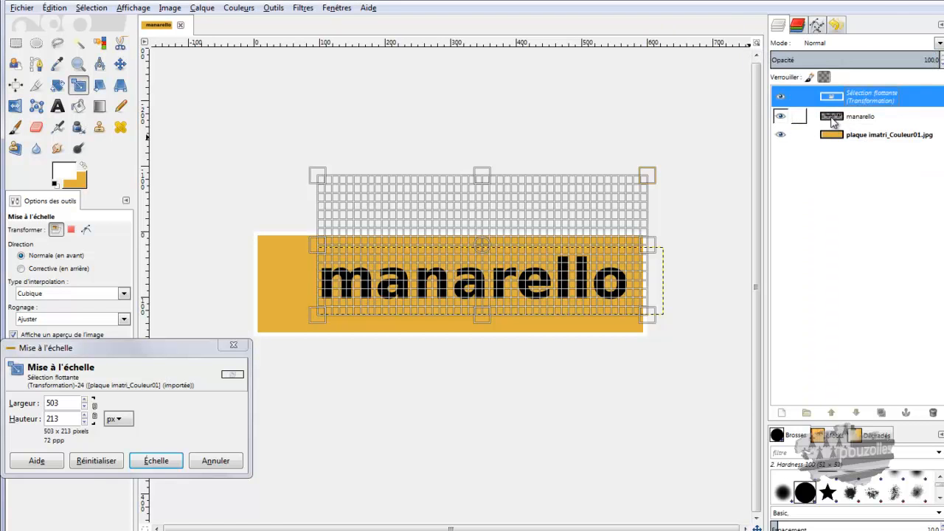
{"action": "left_click", "coordinate": [209, 460]}
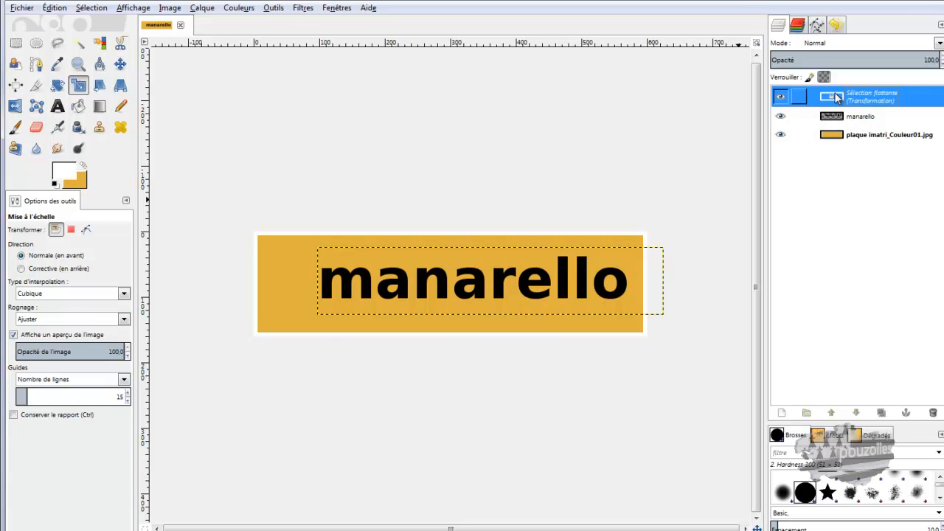
Delete the floating selection and stretch the "manarello" layer's scaling frame upward to 528 × 149 px.
{"action": "left_click", "coordinate": [933, 412]}
{"action": "left_click", "coordinate": [797, 95]}
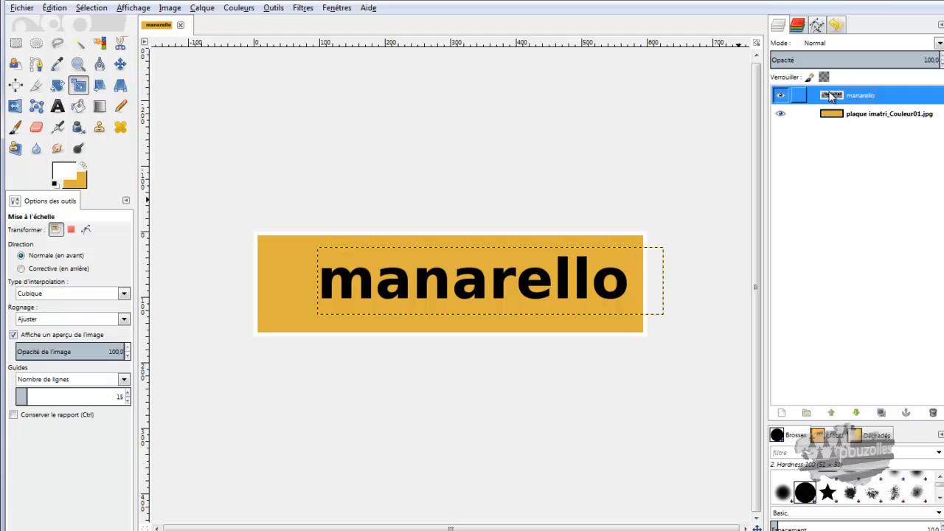
{"action": "left_click", "coordinate": [478, 279]}
{"action": "left_click_drag", "start_coordinate": [489, 247], "coordinate": [490, 217]}
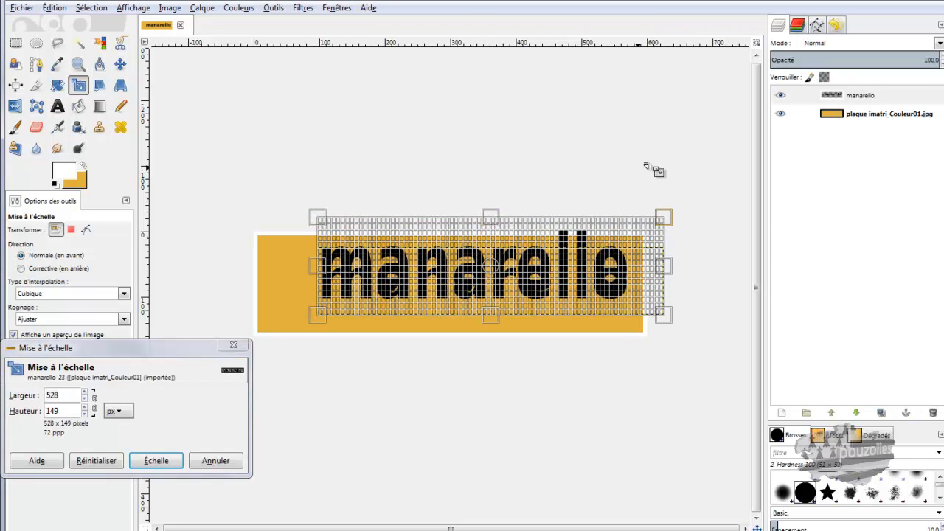
Undo the deletion of the floating selection and apply the pending 528 × 149 px scaling.
{"action": "left_click", "coordinate": [51, 9]}
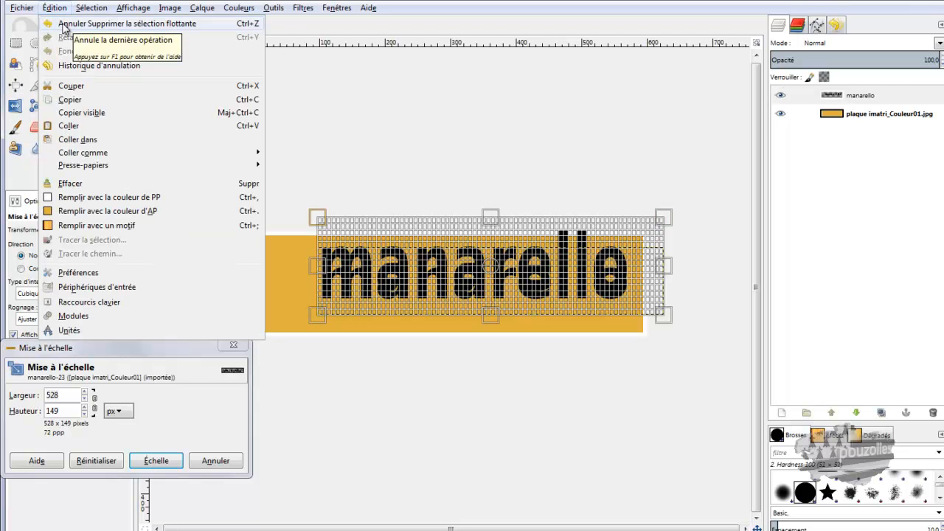
{"action": "left_click", "coordinate": [68, 22]}
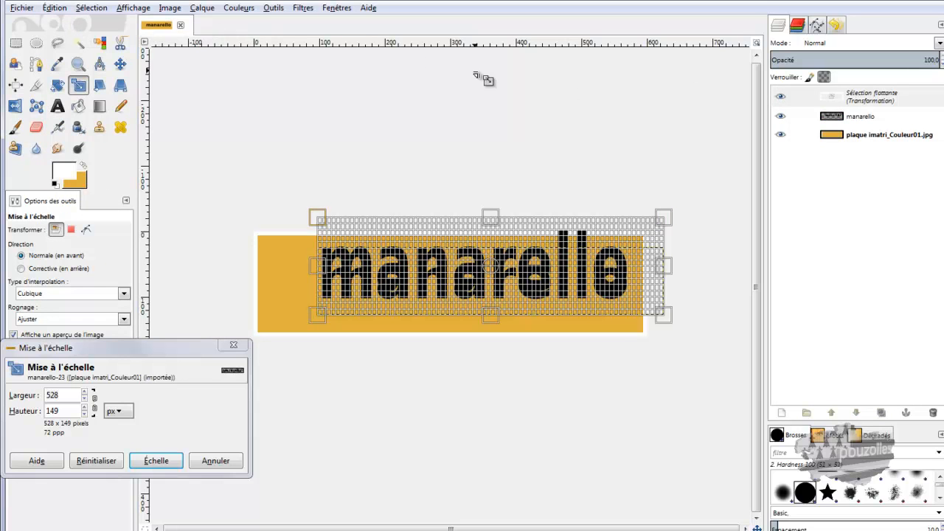
{"action": "left_click", "coordinate": [156, 458]}
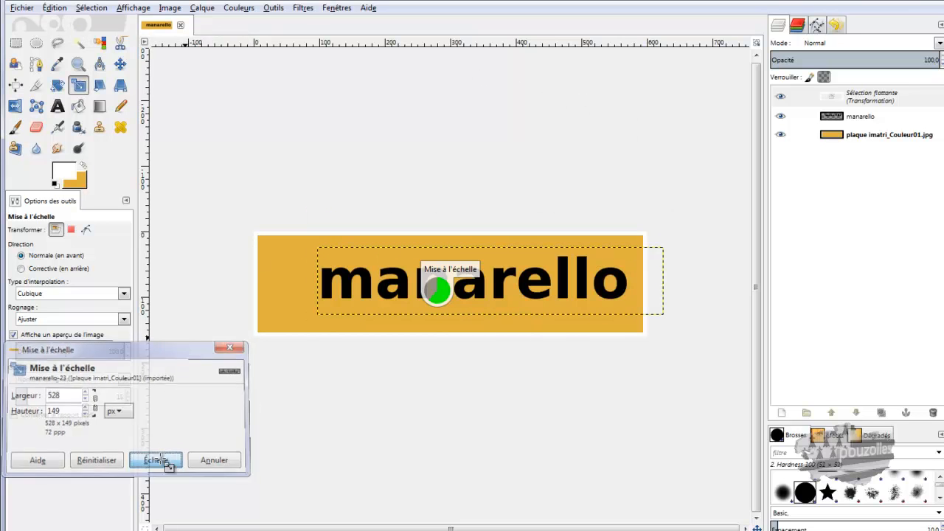
Turn the floating selection into a regular layer by renaming it "1".
{"action": "double_click", "coordinate": [832, 97]}
{"action": "double_click", "coordinate": [841, 114]}
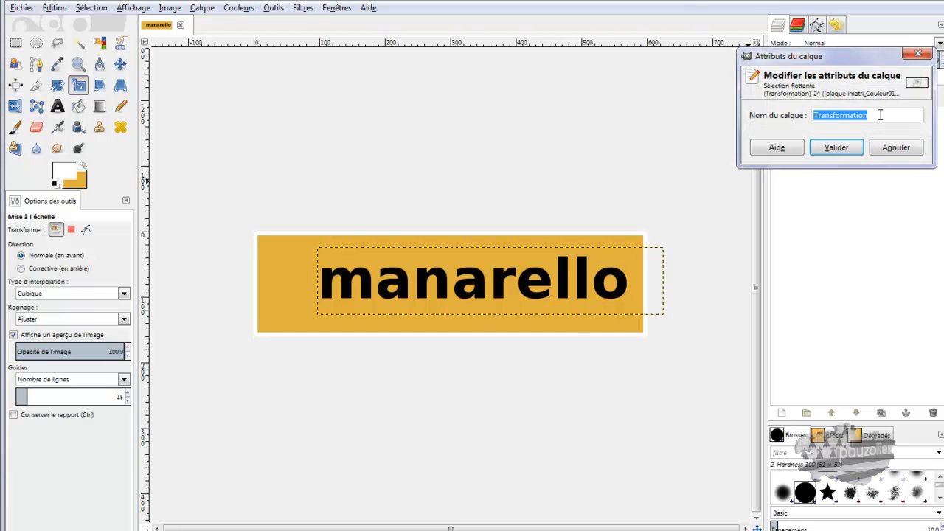
{"action": "key", "text": "BackSpace"}
{"action": "key", "text": "Escape"}
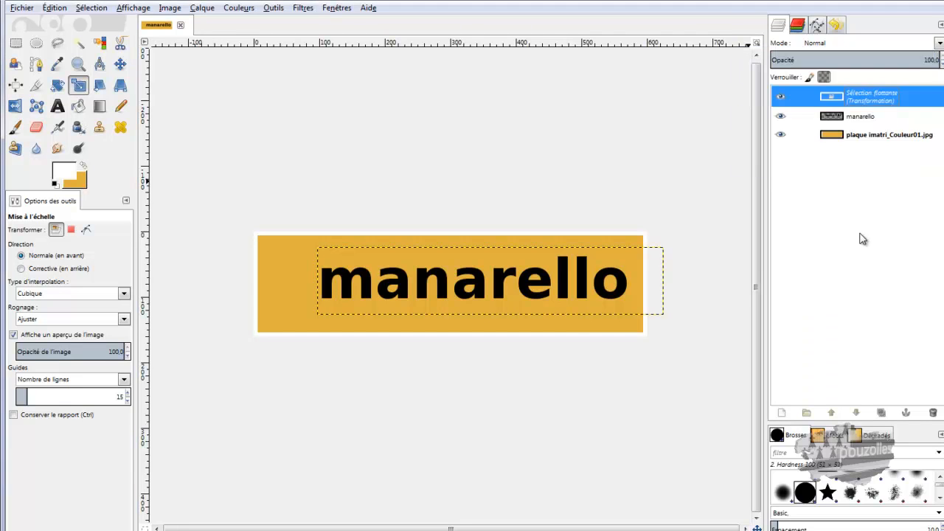
{"action": "double_click", "coordinate": [831, 99]}
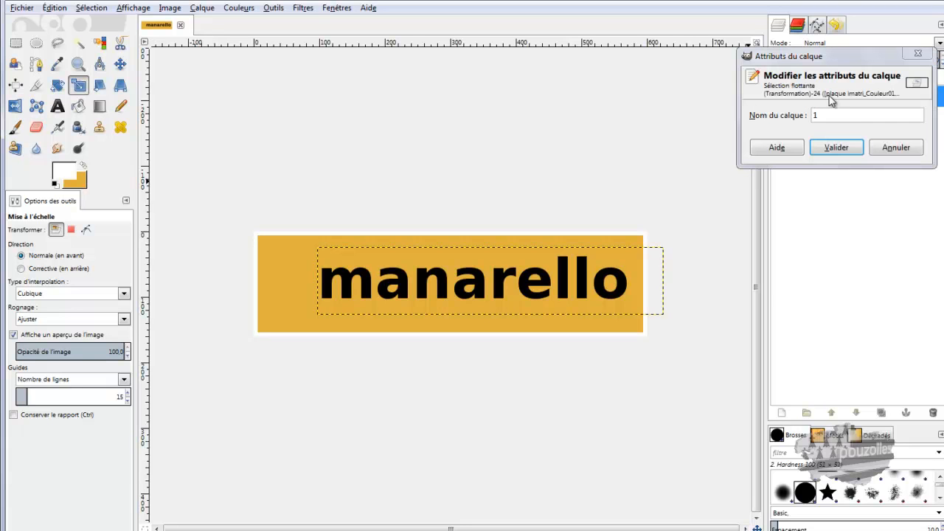
{"action": "type", "text": "1"}
{"action": "left_click", "coordinate": [836, 148]}
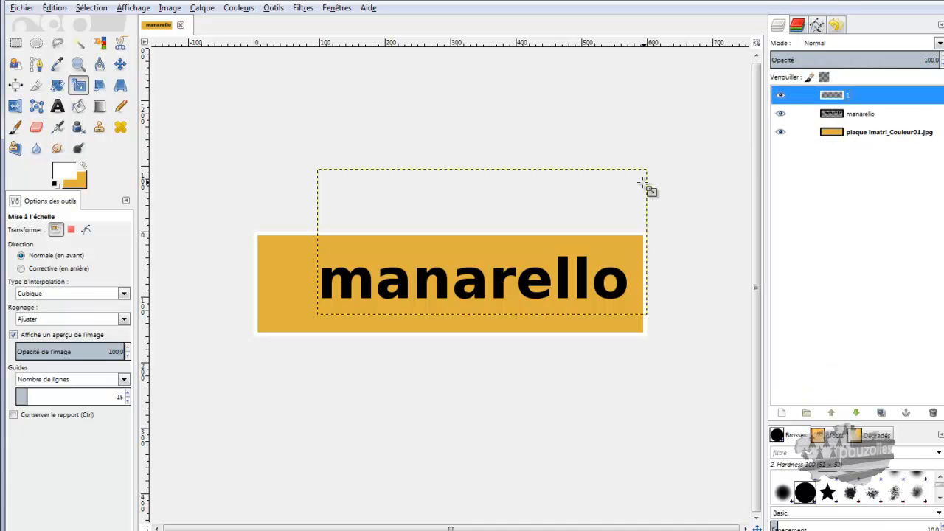
Select the whole image and scale the "manarello" layer's lettering taller, to 503 × 149 px.
{"action": "left_click", "coordinate": [90, 8]}
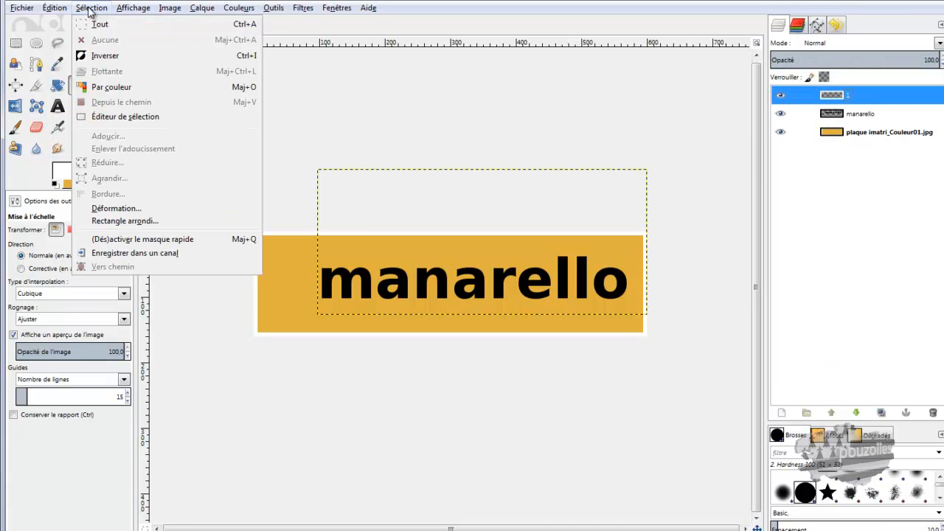
{"action": "left_click", "coordinate": [101, 25]}
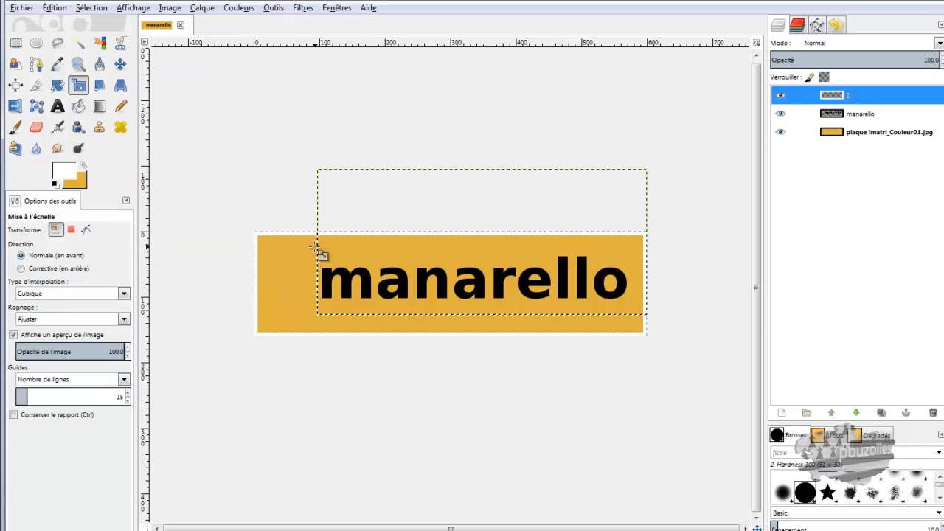
{"action": "left_click", "coordinate": [825, 116]}
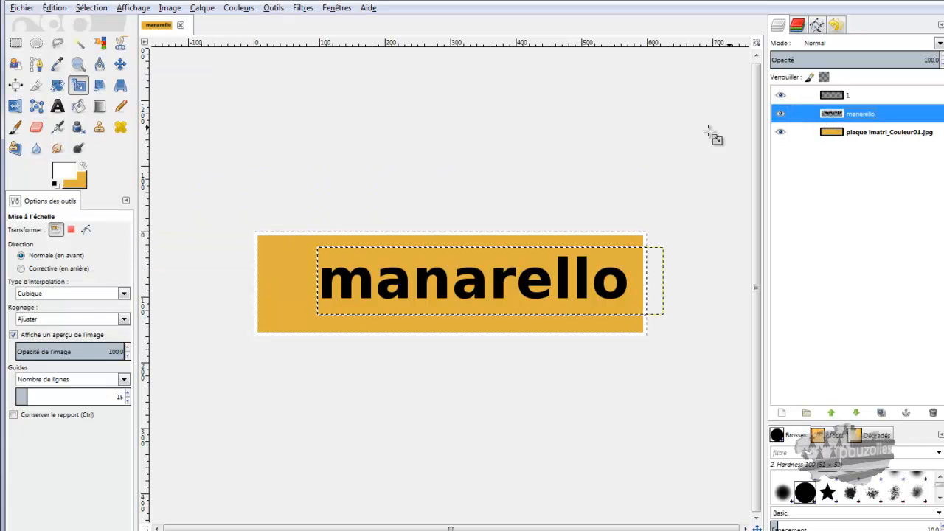
{"action": "left_click", "coordinate": [441, 278]}
{"action": "left_click_drag", "start_coordinate": [479, 254], "coordinate": [481, 223]}
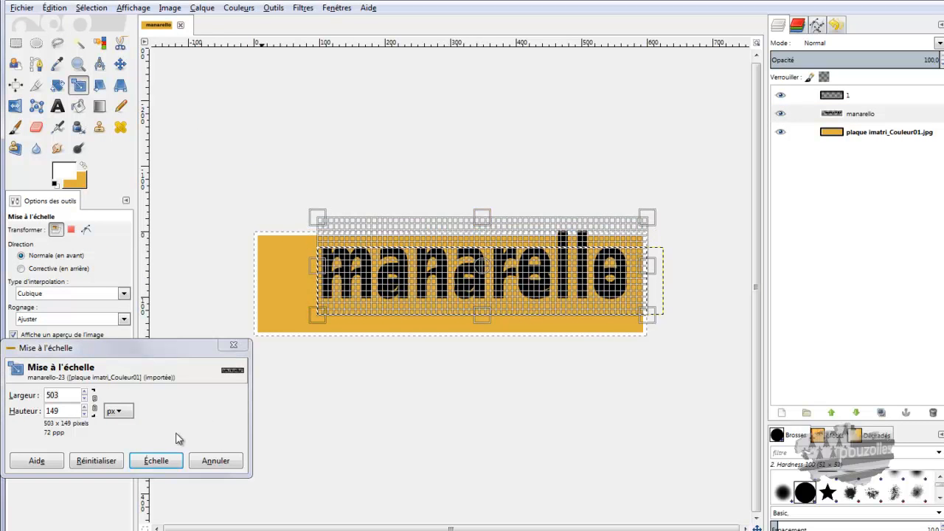
{"action": "left_click", "coordinate": [163, 462]}
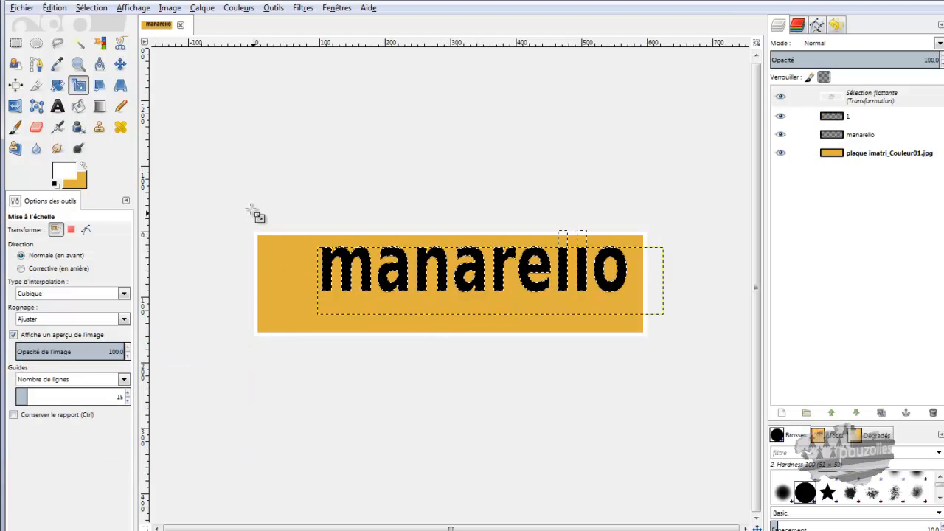
Move the stretched floating lettering down and slightly right so that it sits within the golden plate.
{"action": "left_click", "coordinate": [120, 64]}
{"action": "left_click_drag", "start_coordinate": [443, 286], "coordinate": [450, 308]}
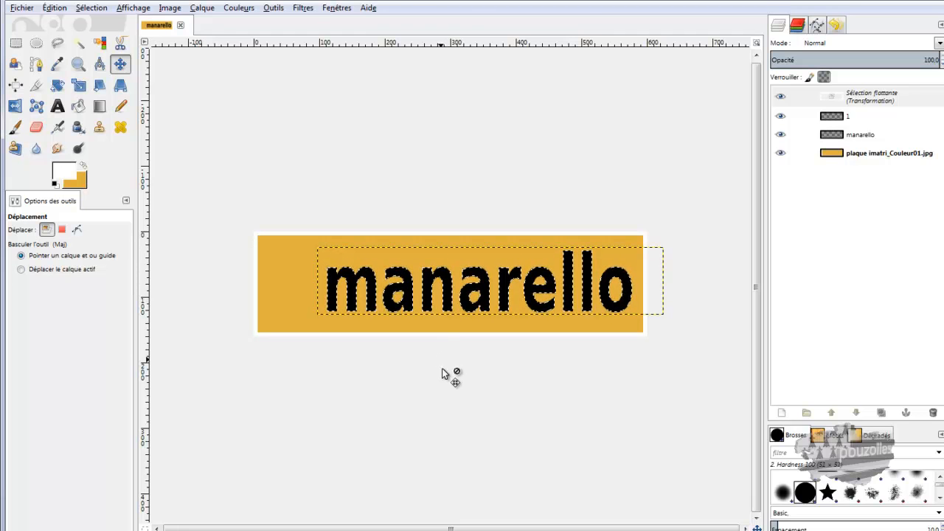
{"action": "left_click", "coordinate": [91, 8]}
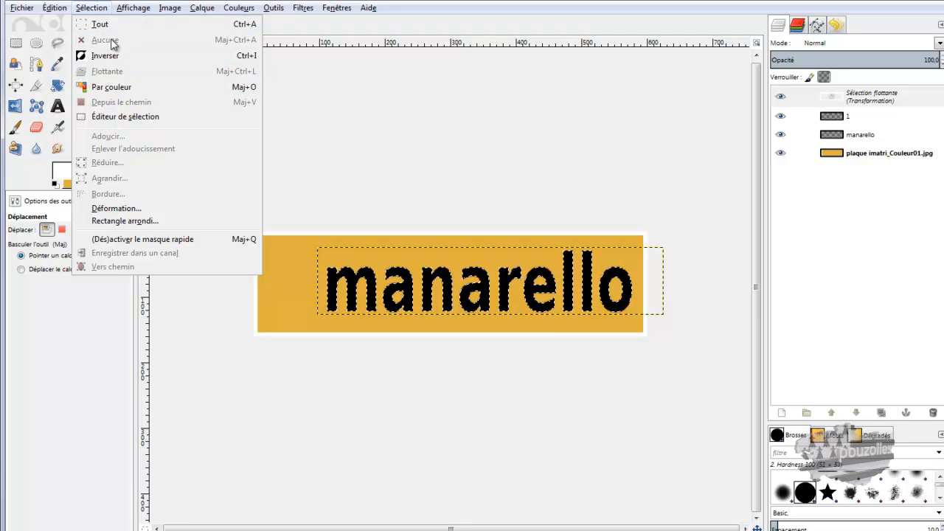
{"action": "left_click", "coordinate": [859, 94]}
Rename the floating lettering "2" so that it becomes a regular layer.
{"action": "double_click", "coordinate": [832, 100]}
{"action": "left_click", "coordinate": [872, 120]}
{"action": "double_click", "coordinate": [872, 120]}
{"action": "type", "text": "2"}
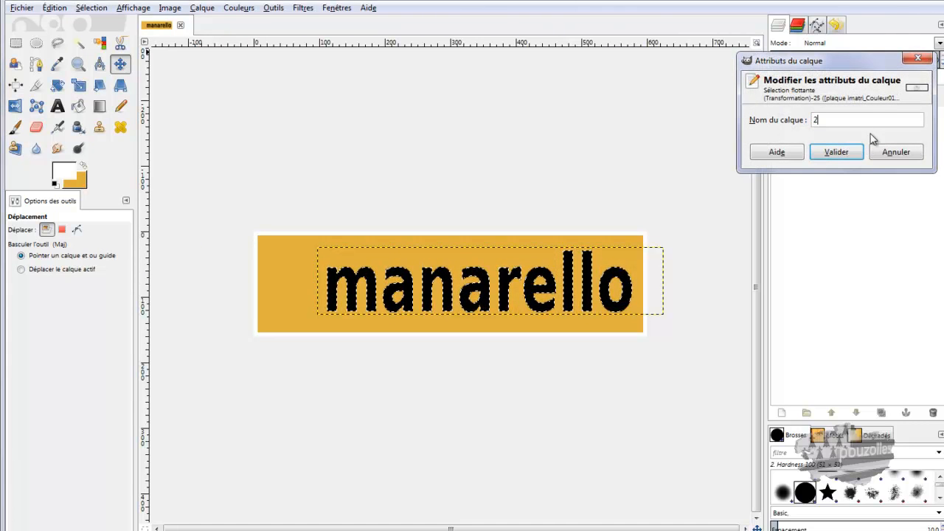
{"action": "left_click", "coordinate": [836, 151]}
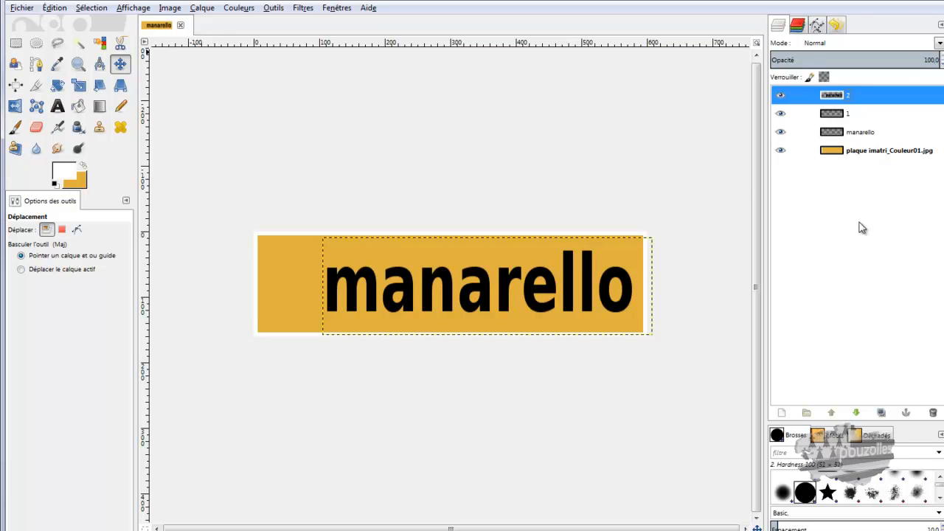
Hide the leftover "manarello" layer and delete it from the image.
{"action": "left_click", "coordinate": [782, 132]}
{"action": "left_click", "coordinate": [833, 131]}
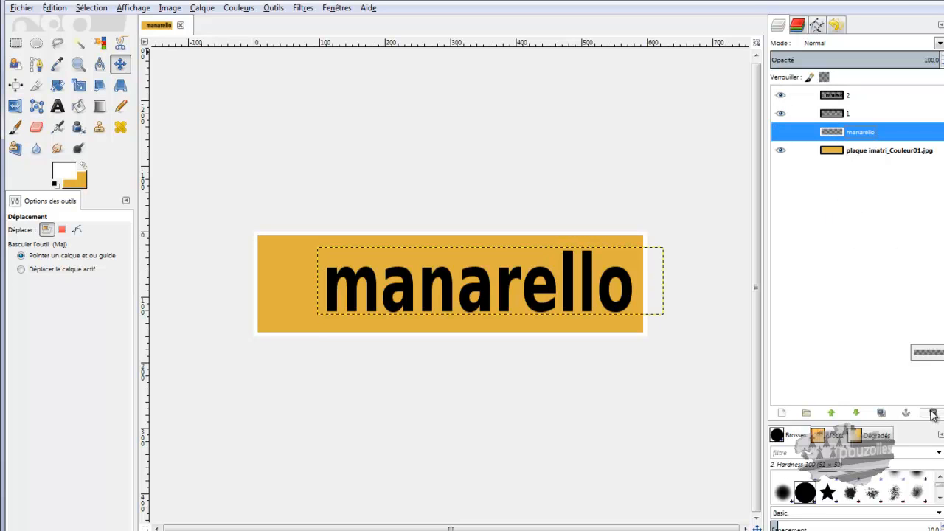
{"action": "left_click_drag", "start_coordinate": [835, 133], "coordinate": [930, 410]}
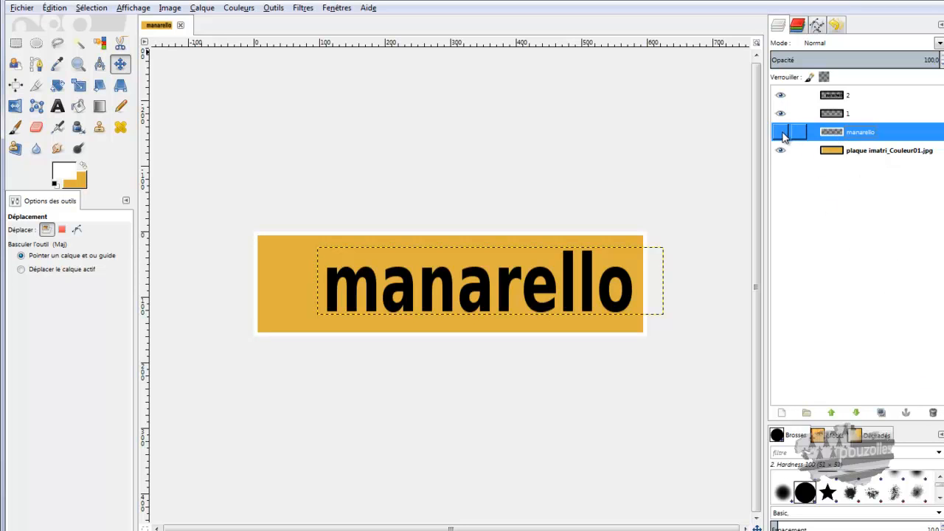
{"action": "left_click_drag", "start_coordinate": [830, 132], "coordinate": [933, 415]}
{"action": "left_click", "coordinate": [933, 413]}
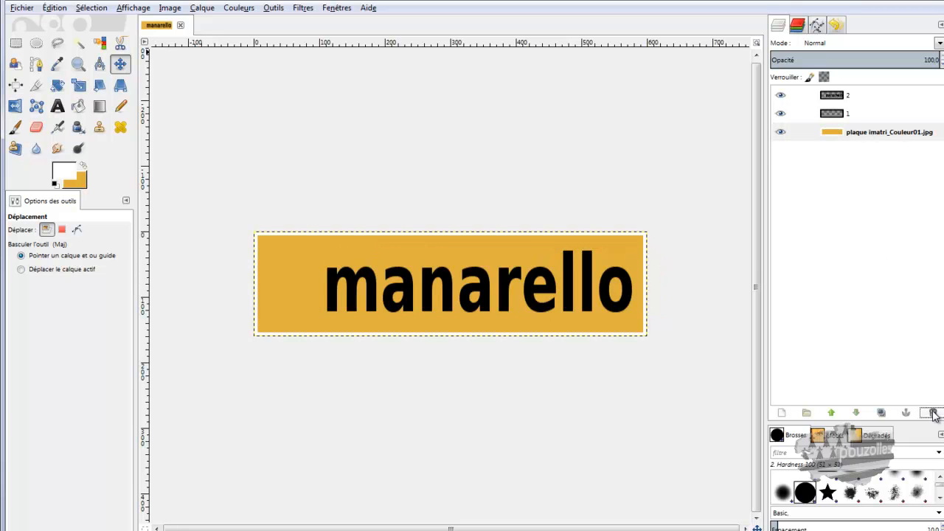
Hide layer "1", activate the plaque imatri_Couleur01.jpg layer and select the whole image.
{"action": "left_click", "coordinate": [838, 115]}
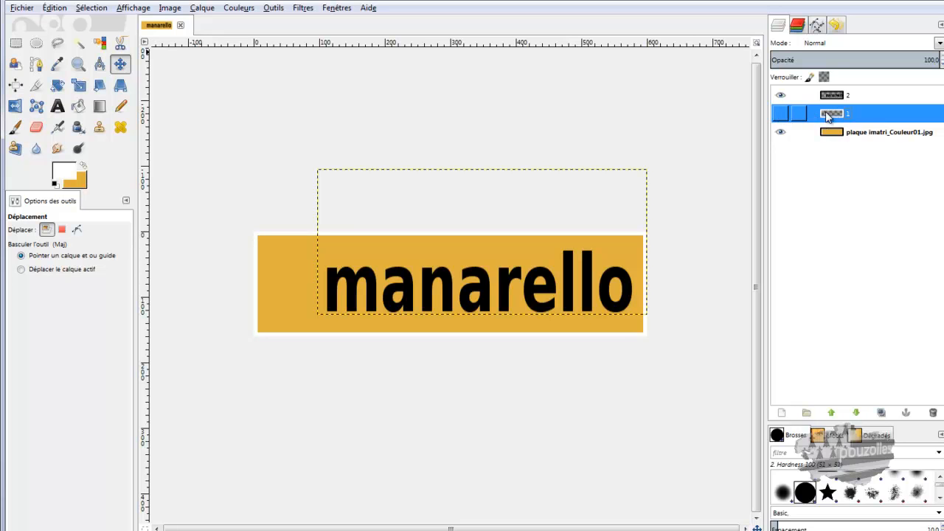
{"action": "left_click", "coordinate": [833, 134]}
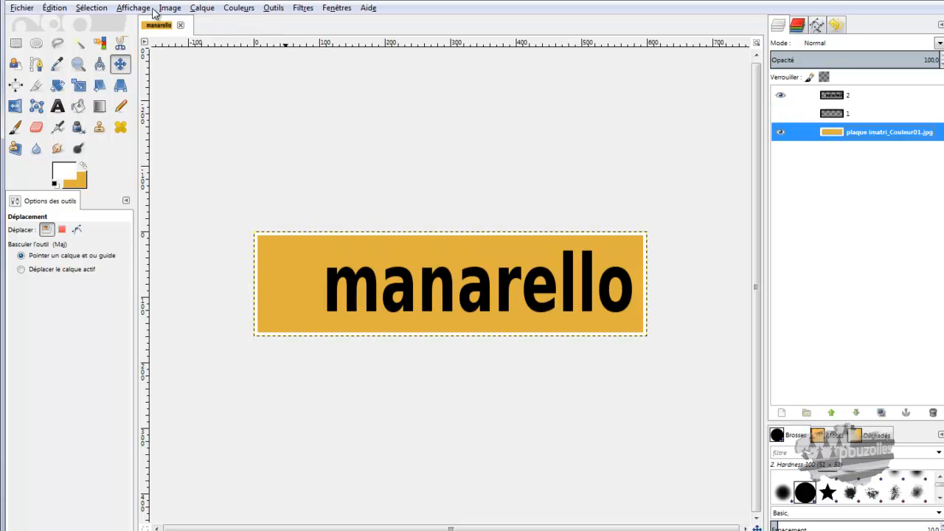
{"action": "left_click", "coordinate": [102, 9]}
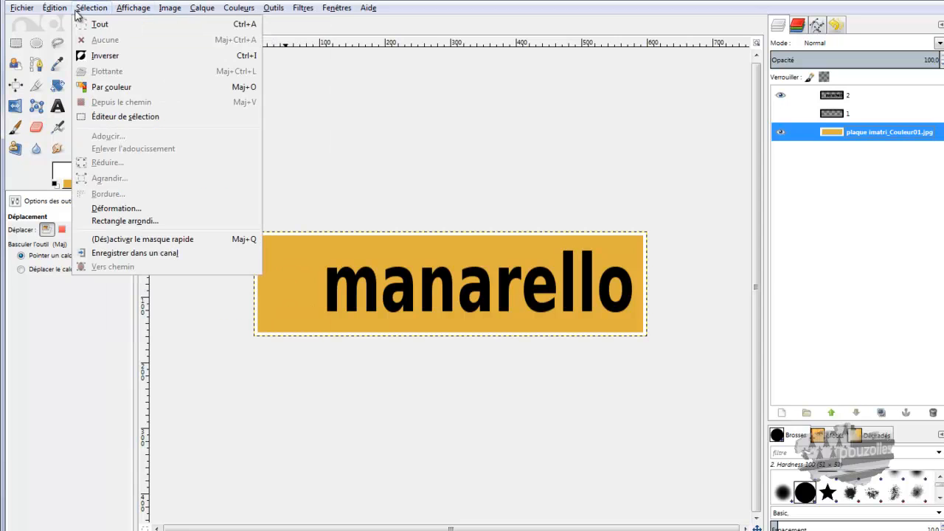
{"action": "left_click", "coordinate": [100, 24]}
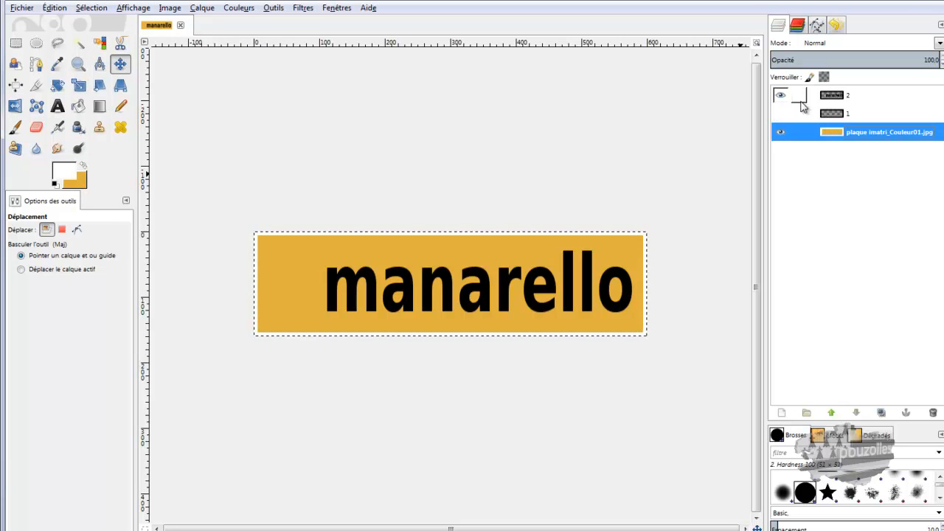
Show the leftover layer "1" again and delete it from the image.
{"action": "left_click", "coordinate": [780, 113]}
{"action": "left_click", "coordinate": [825, 118]}
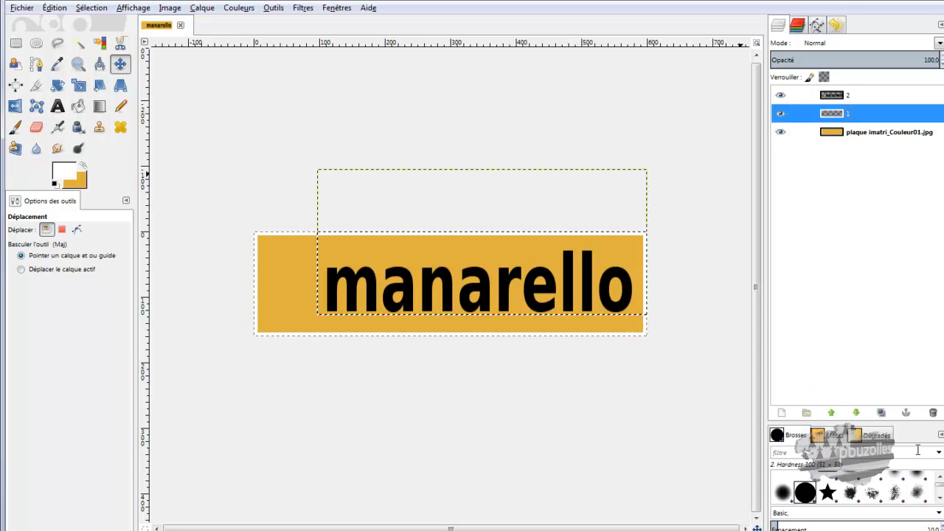
{"action": "left_click", "coordinate": [932, 413]}
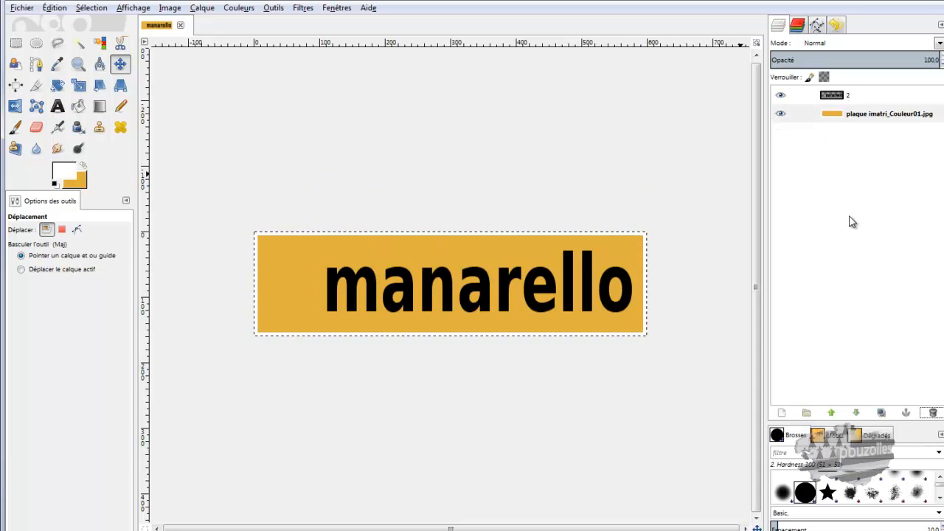
Bring the logo ferrari picture from the ferrari-550-maranello folder's "Nouveau dossier" subfolder into the plate image as a new layer.
{"action": "left_click_drag", "start_coordinate": [840, 118], "coordinate": [131, 374]}
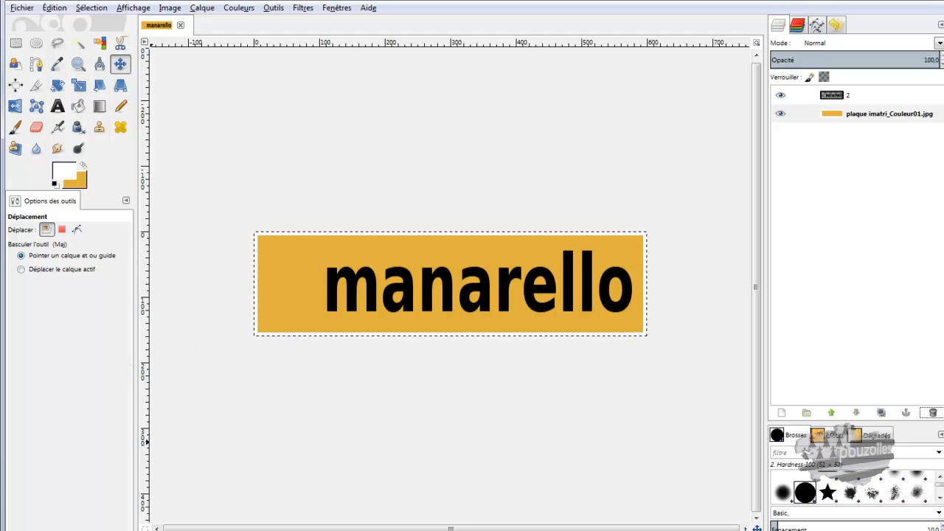
{"action": "mouse_move", "coordinate": [156, 530]}
{"action": "left_click", "coordinate": [226, 486]}
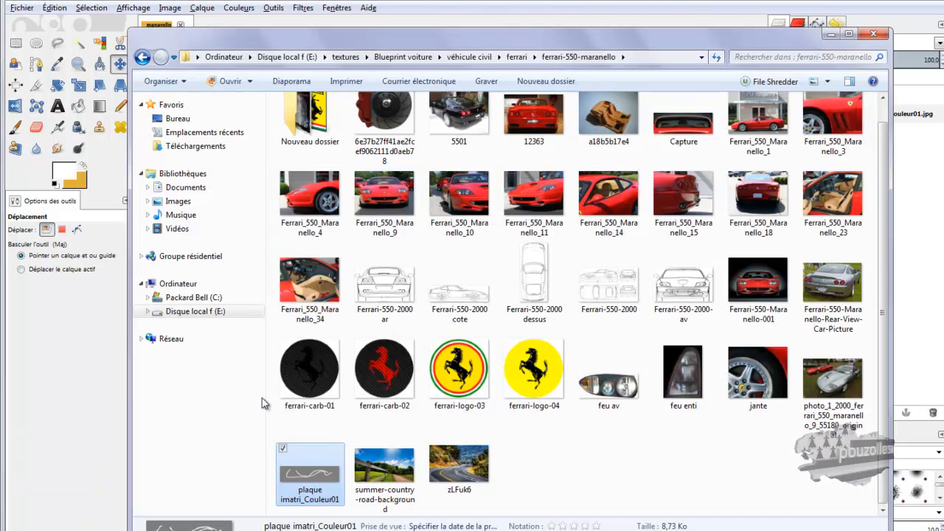
{"action": "double_click", "coordinate": [311, 125]}
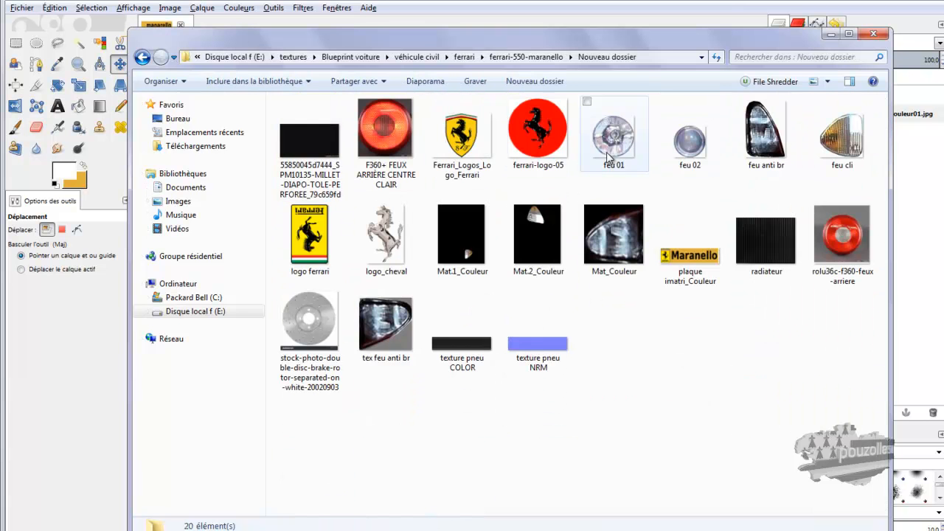
{"action": "left_click", "coordinate": [143, 57]}
{"action": "scroll", "coordinate": [493, 323], "scroll_direction": "down", "scroll_amount": 1}
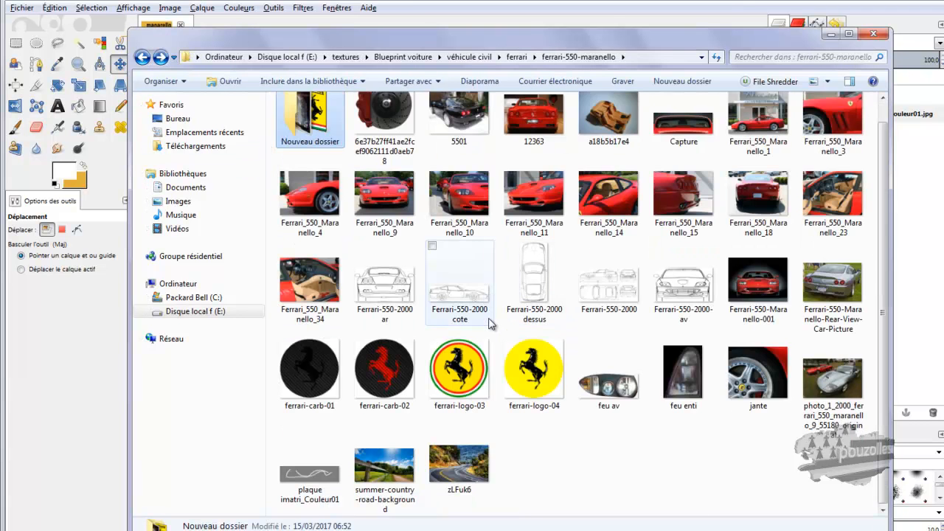
{"action": "scroll", "coordinate": [492, 323], "scroll_direction": "up", "scroll_amount": 1}
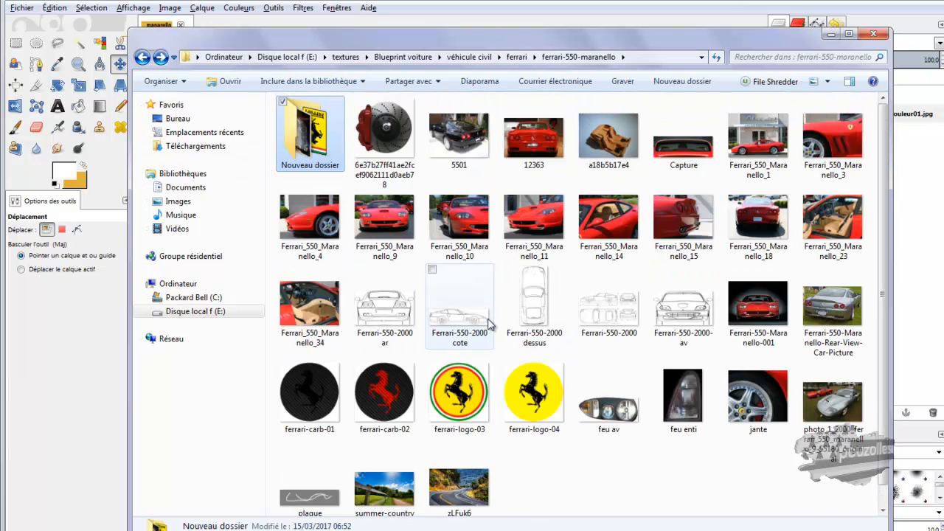
{"action": "double_click", "coordinate": [309, 133]}
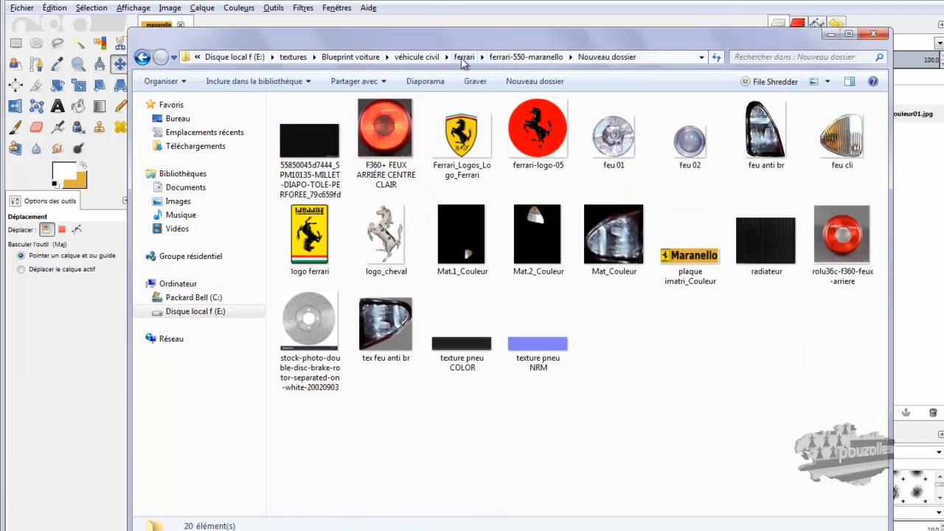
{"action": "left_click_drag", "start_coordinate": [469, 54], "coordinate": [761, 84]}
{"action": "left_click_drag", "start_coordinate": [614, 274], "coordinate": [300, 283]}
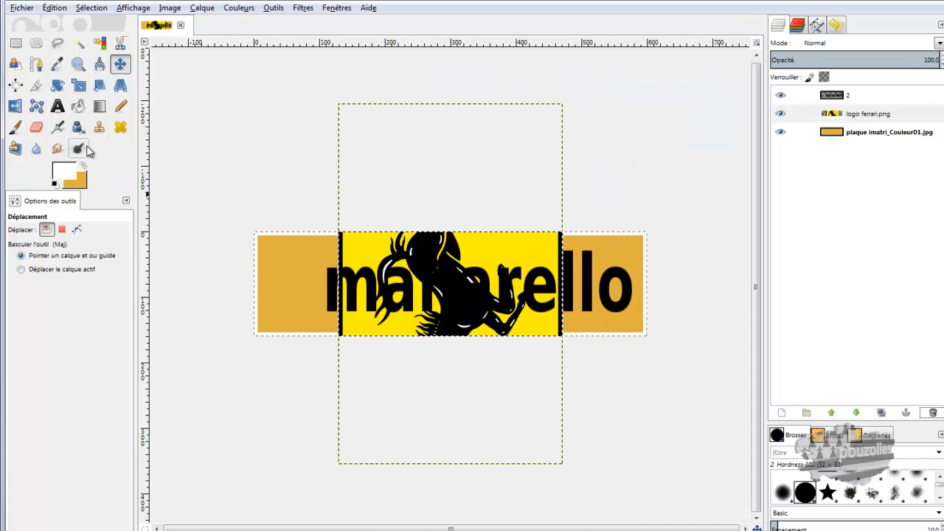
Scale the selected part of the Ferrari logo layer down proportionally to 177 × 83 px.
{"action": "left_click", "coordinate": [79, 85]}
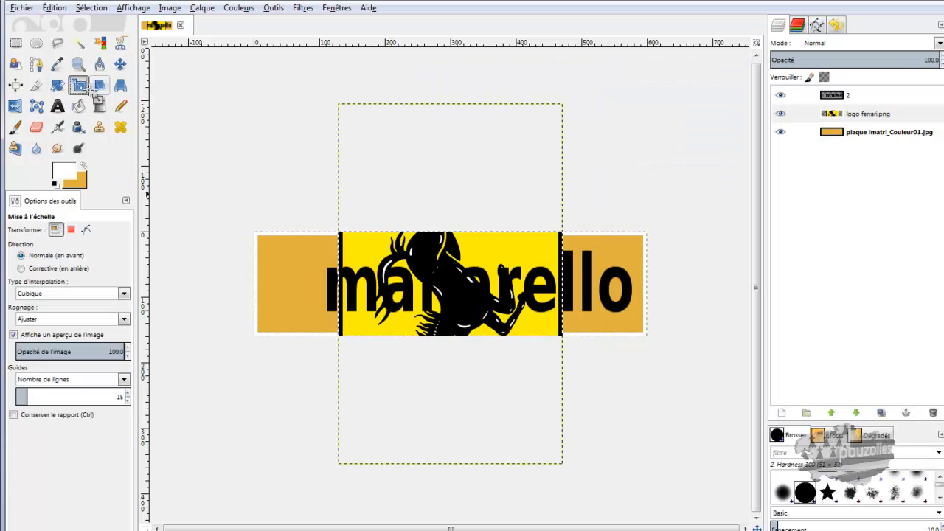
{"action": "left_click", "coordinate": [537, 154]}
{"action": "left_click", "coordinate": [94, 402]}
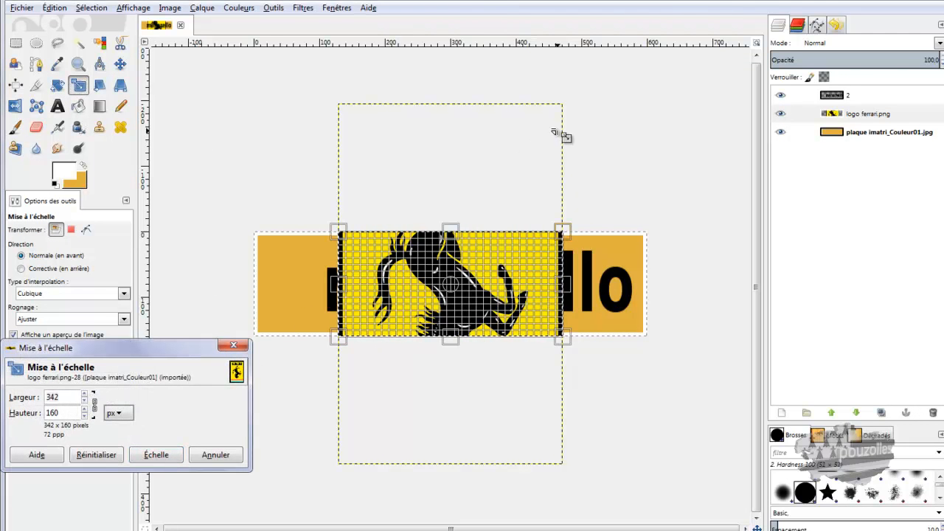
{"action": "left_click_drag", "start_coordinate": [560, 127], "coordinate": [514, 177]}
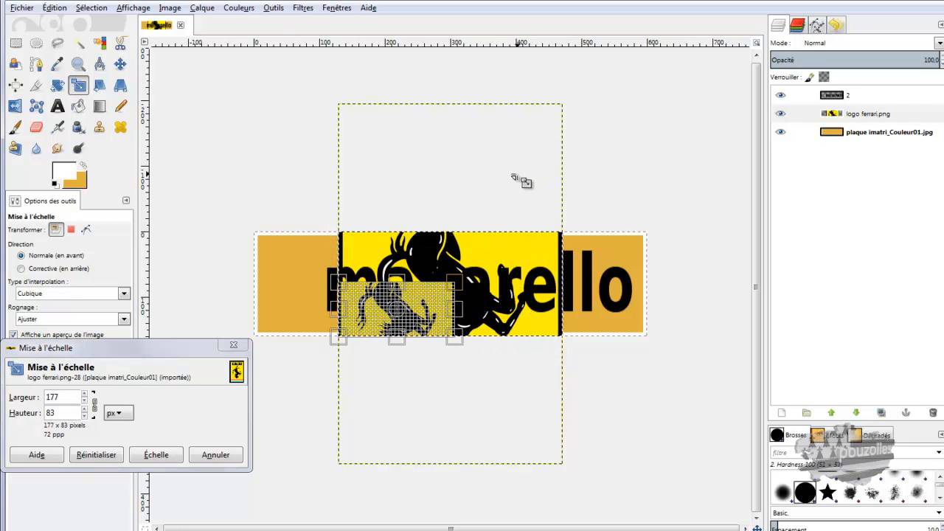
{"action": "left_click", "coordinate": [172, 452]}
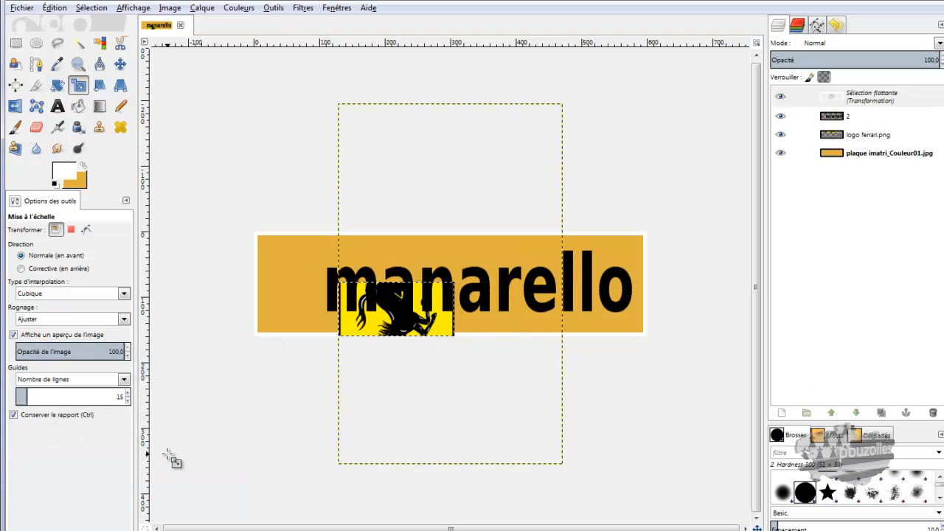
Turn the floating logo piece into a layer named "3" and move it up to the plate's mid-height.
{"action": "double_click", "coordinate": [863, 97]}
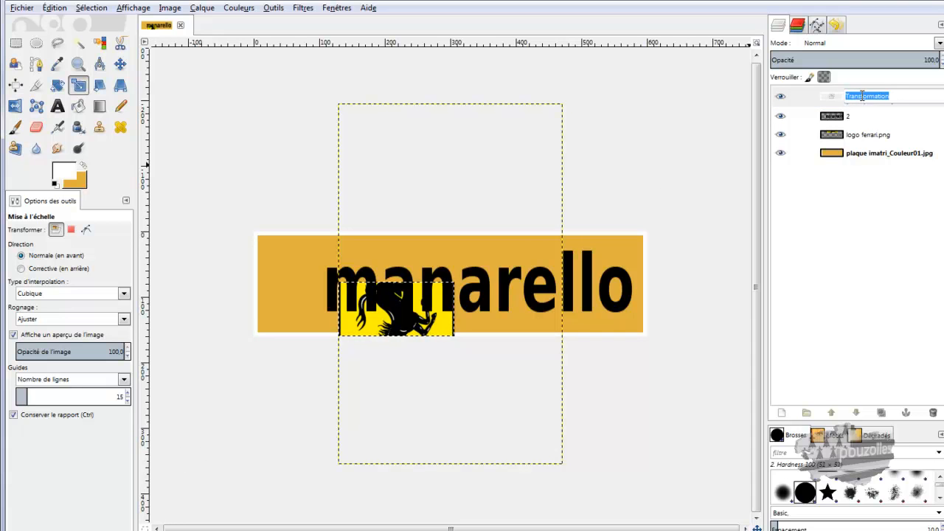
{"action": "type", "text": "3"}
{"action": "key", "text": "Return"}
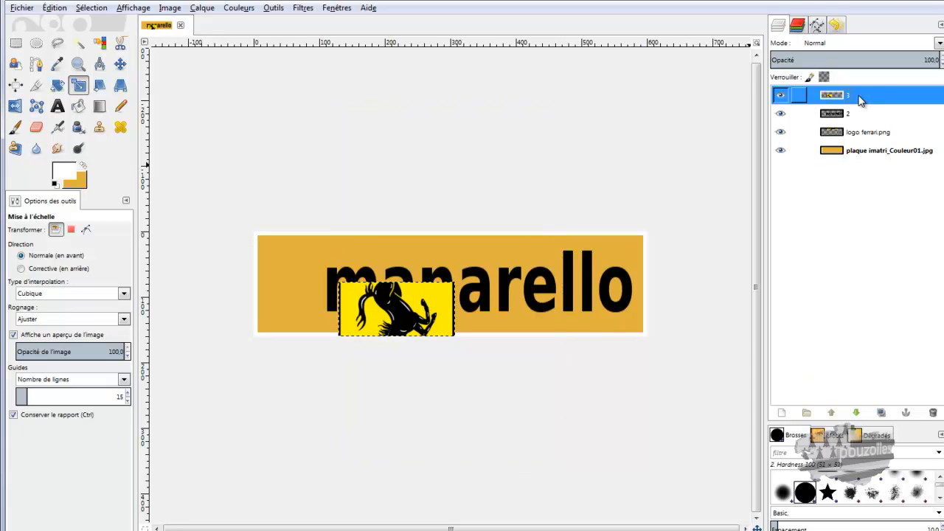
{"action": "left_click", "coordinate": [120, 64]}
{"action": "left_click_drag", "start_coordinate": [394, 313], "coordinate": [390, 289]}
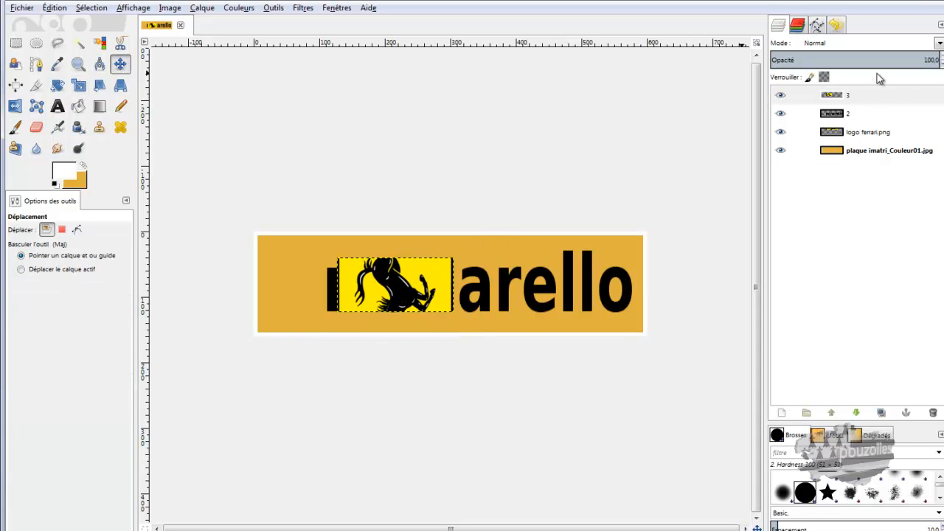
Delete the cropped logo layer "3" and make the plaque imatri_Couleur01.jpg layer active.
{"action": "left_click", "coordinate": [838, 99]}
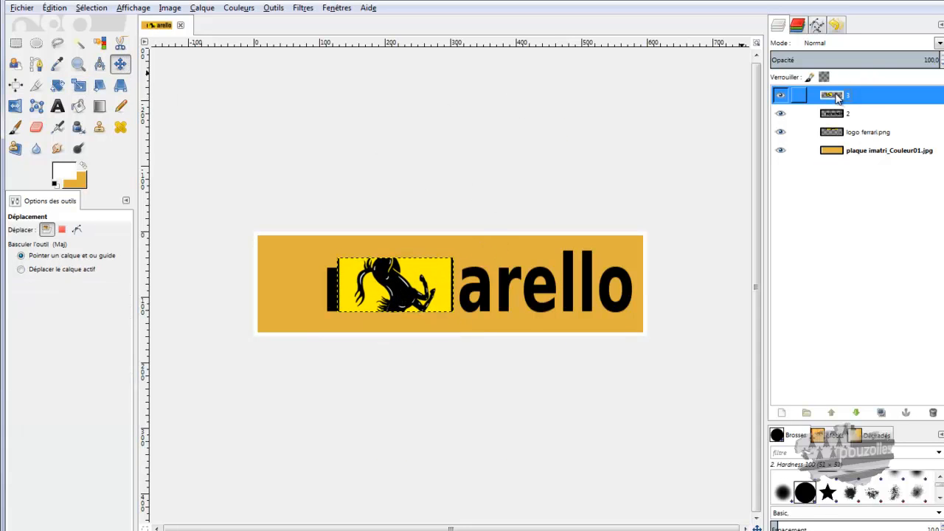
{"action": "left_click", "coordinate": [933, 412]}
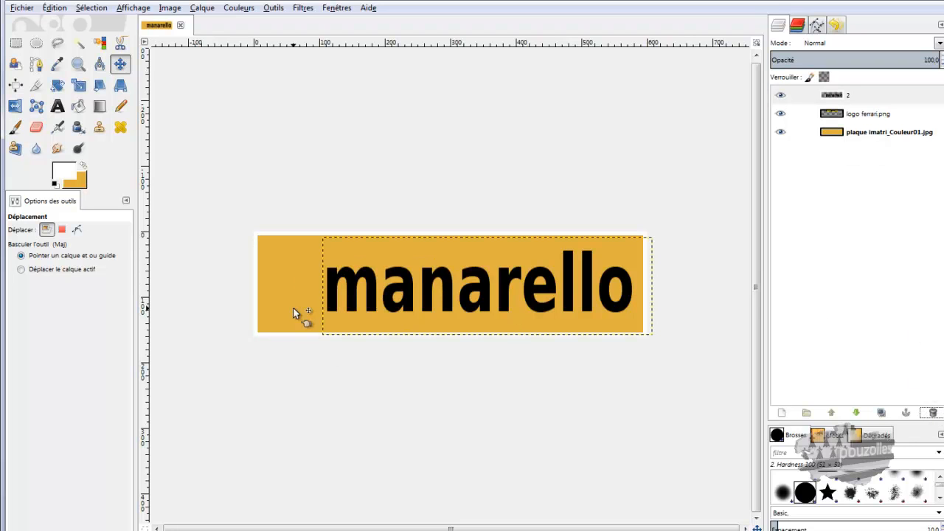
{"action": "left_click", "coordinate": [837, 133]}
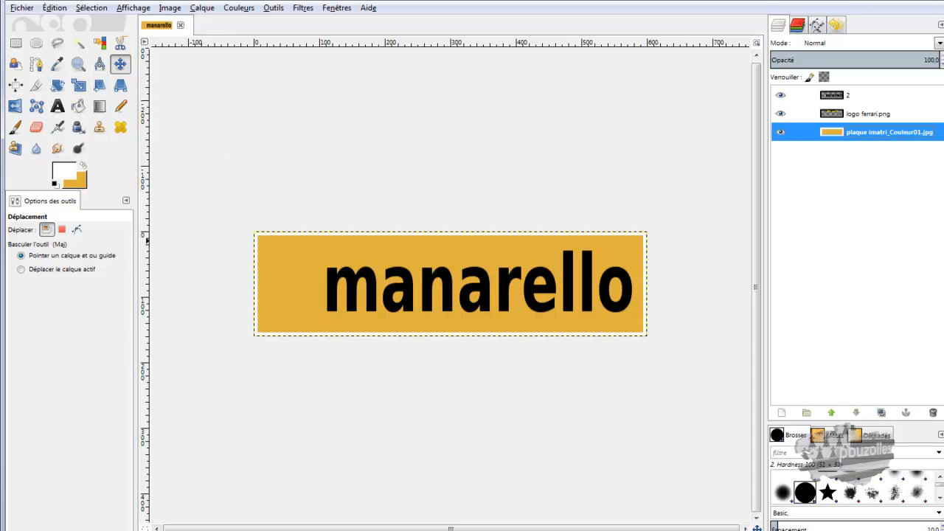
Start opening an image file and look through the pictures in the rendu cinema 4d folder.
{"action": "left_click", "coordinate": [22, 9]}
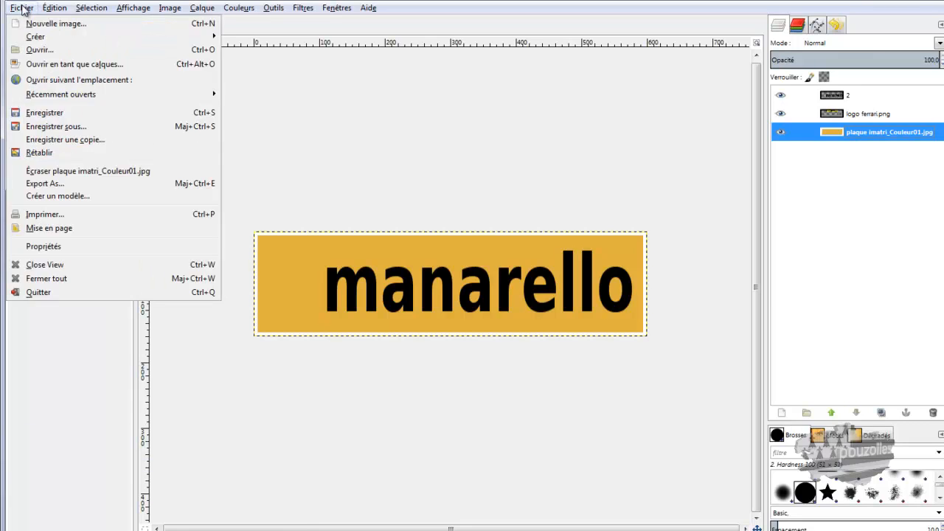
{"action": "left_click", "coordinate": [37, 50]}
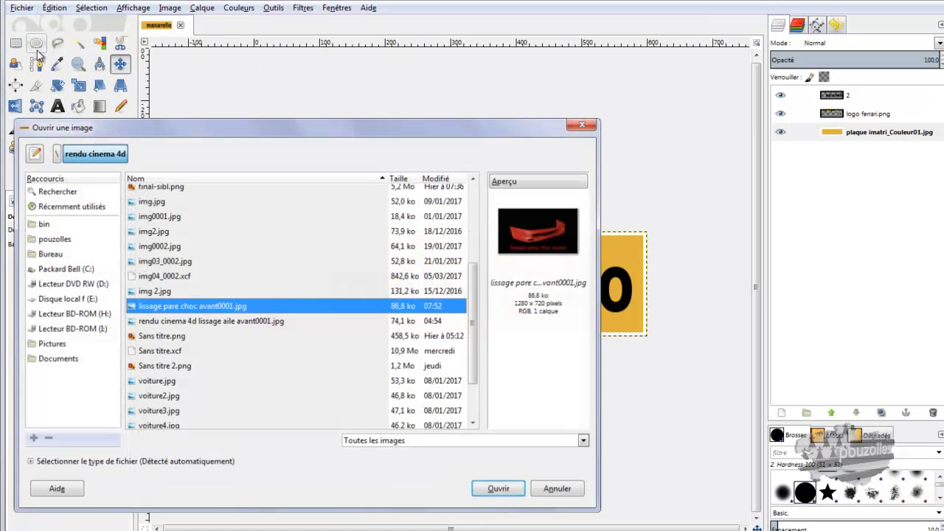
{"action": "left_click", "coordinate": [151, 382]}
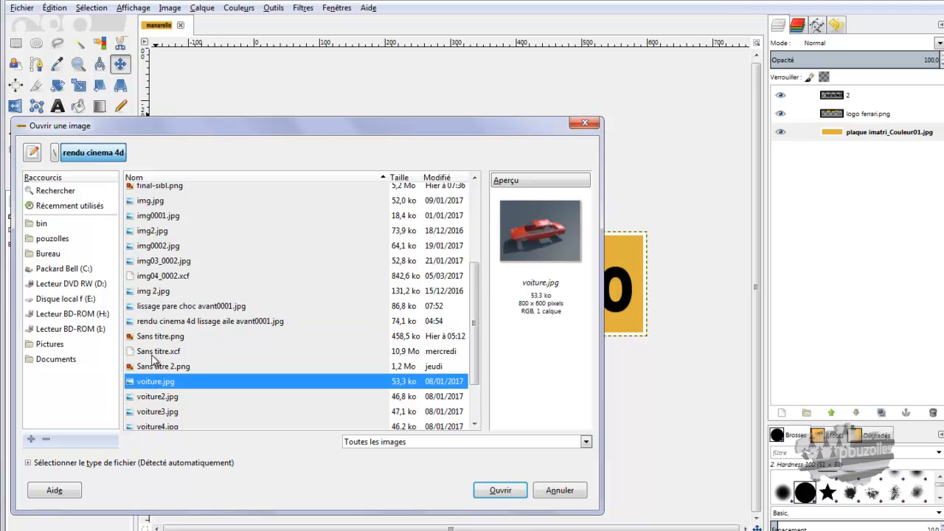
{"action": "scroll", "coordinate": [205, 216], "scroll_direction": "down", "scroll_amount": 3}
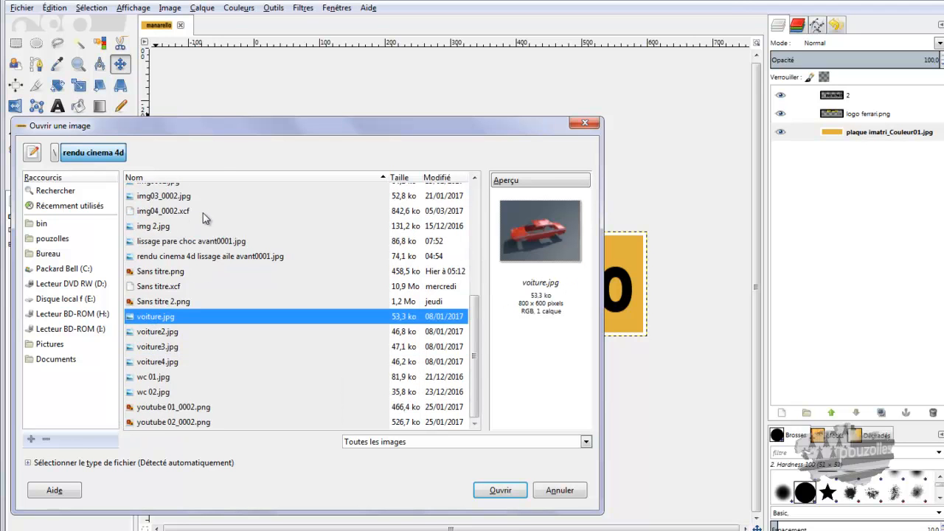
{"action": "scroll", "coordinate": [206, 218], "scroll_direction": "up", "scroll_amount": 4}
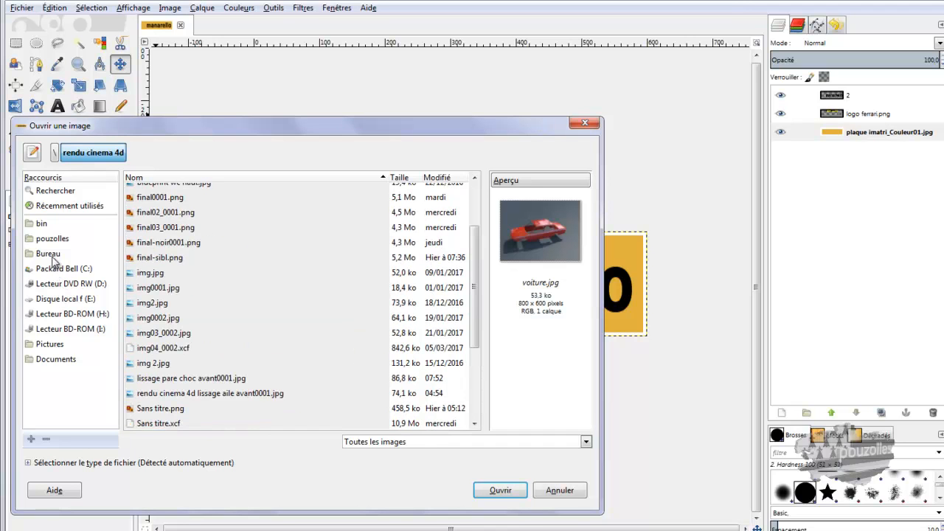
Browse drive E: to the folder textures > Blueprint voiture > véhicule civil > ferrari.
{"action": "left_click", "coordinate": [56, 298]}
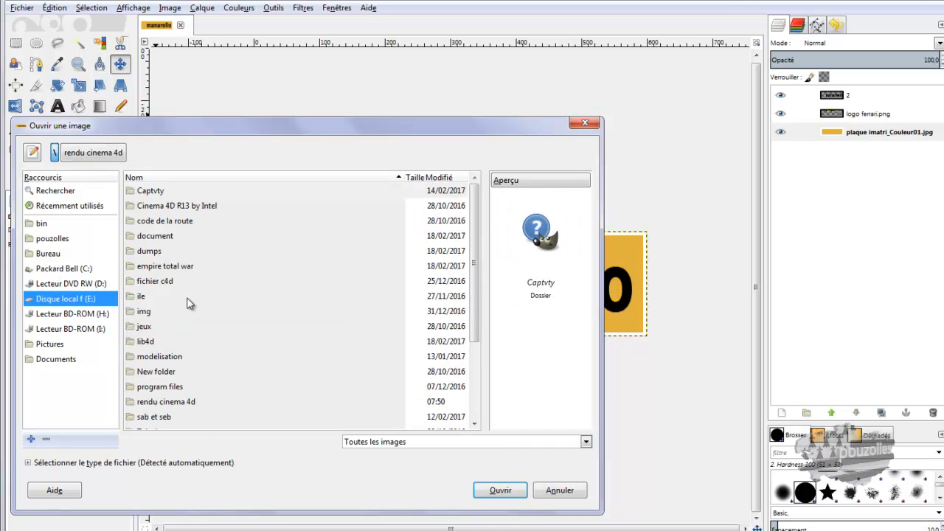
{"action": "scroll", "coordinate": [156, 382], "scroll_direction": "down", "scroll_amount": 3}
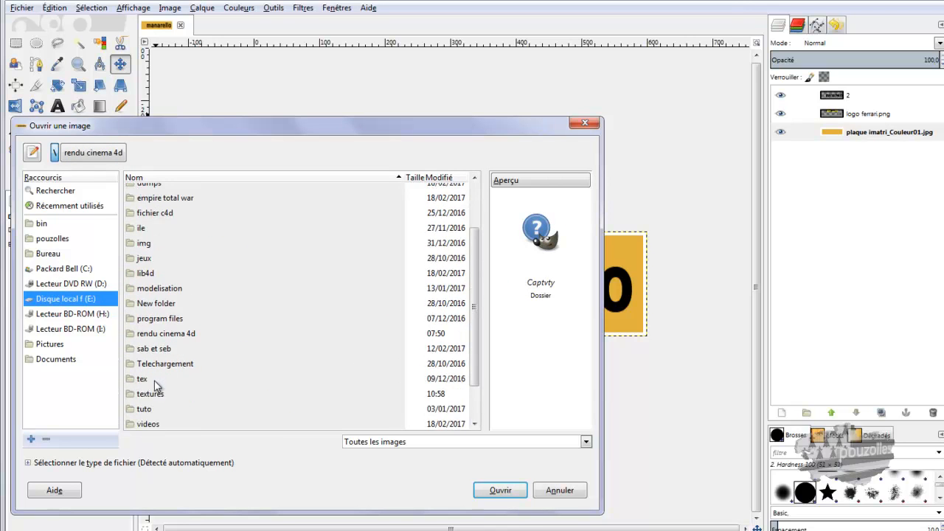
{"action": "double_click", "coordinate": [151, 398]}
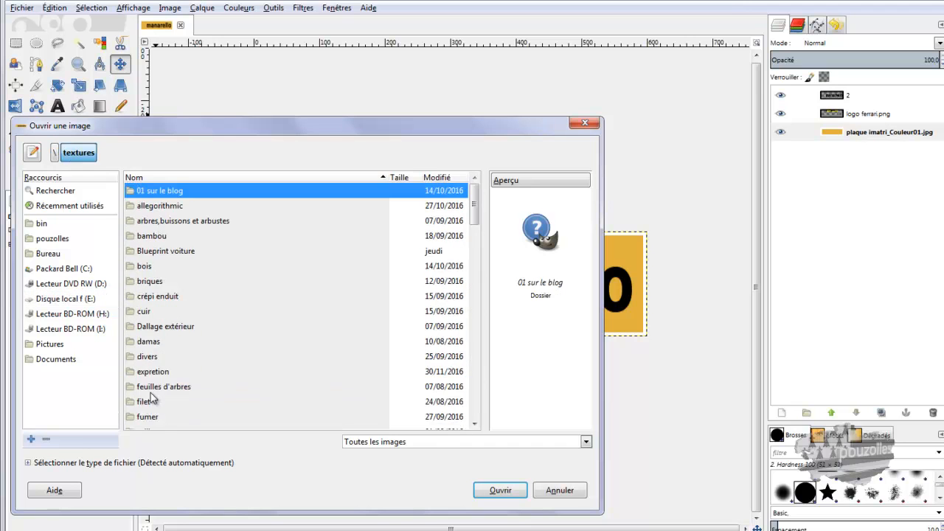
{"action": "double_click", "coordinate": [168, 252]}
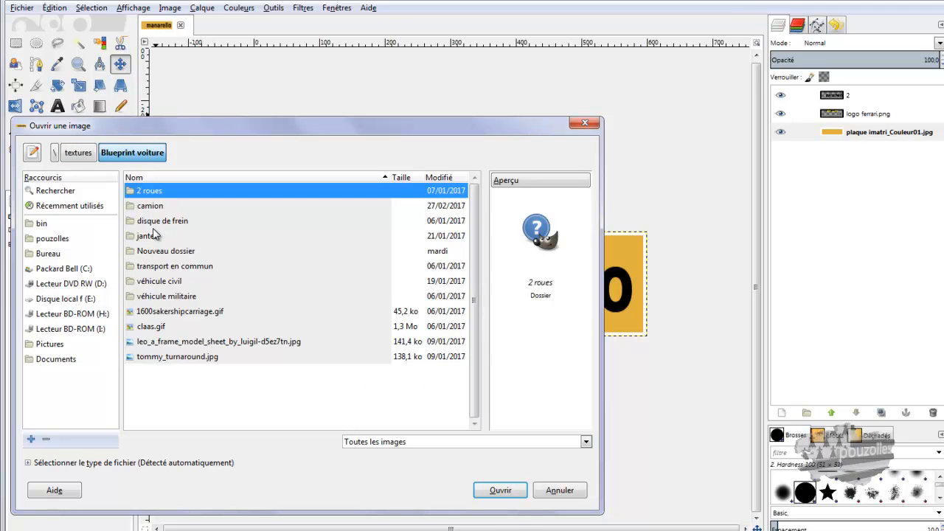
{"action": "double_click", "coordinate": [154, 283]}
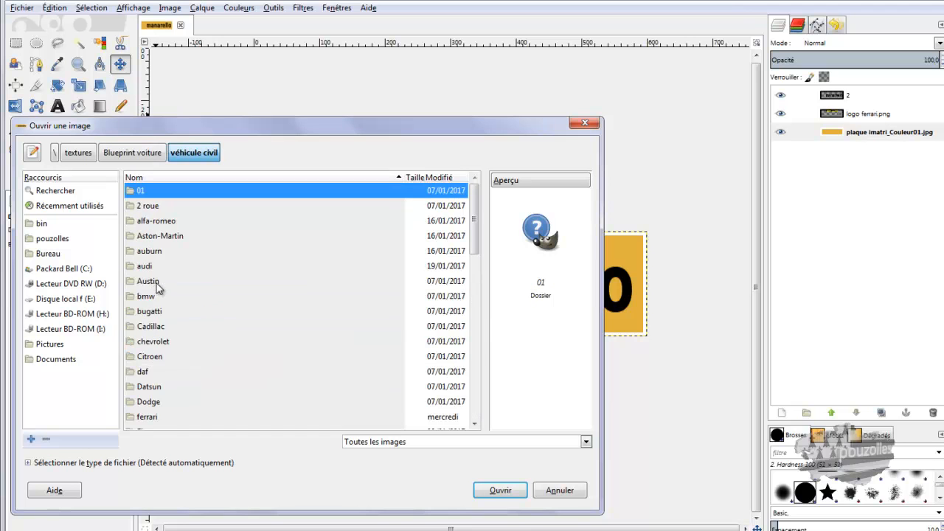
{"action": "double_click", "coordinate": [148, 418]}
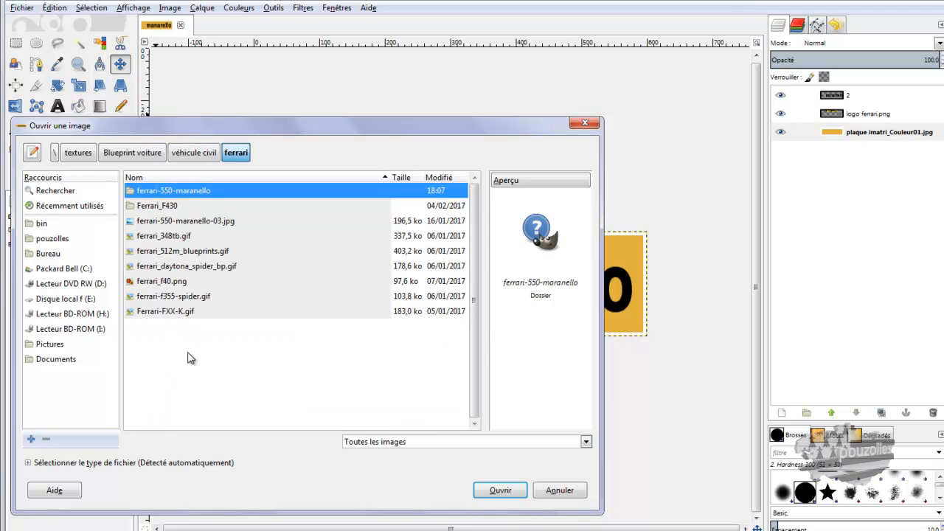
Preview the first pictures in the ferrari folder and go into the ferrari-550-maranello subfolder.
{"action": "left_click", "coordinate": [154, 222]}
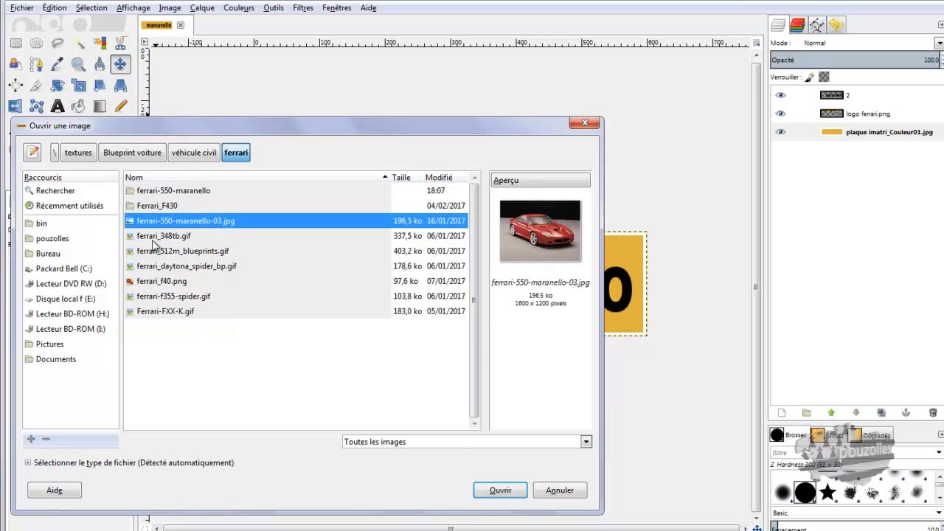
{"action": "left_click", "coordinate": [155, 236]}
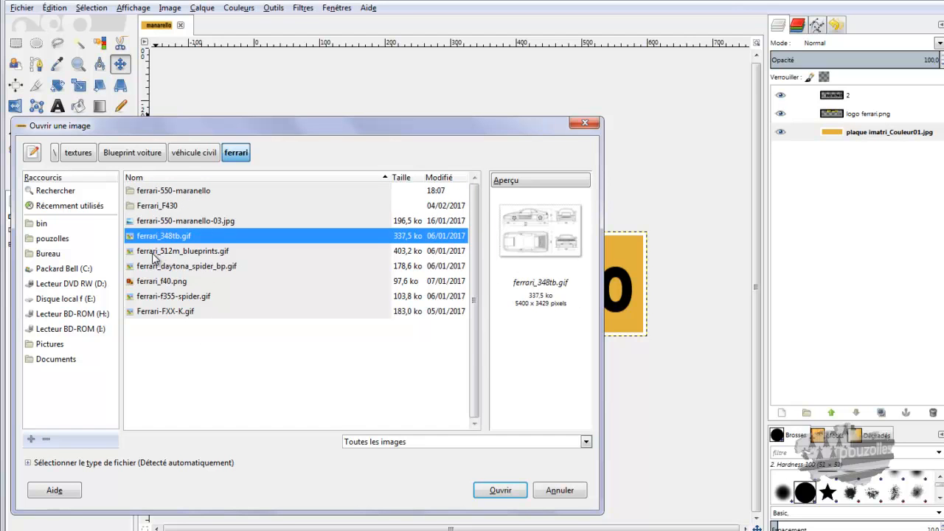
{"action": "left_click", "coordinate": [154, 251]}
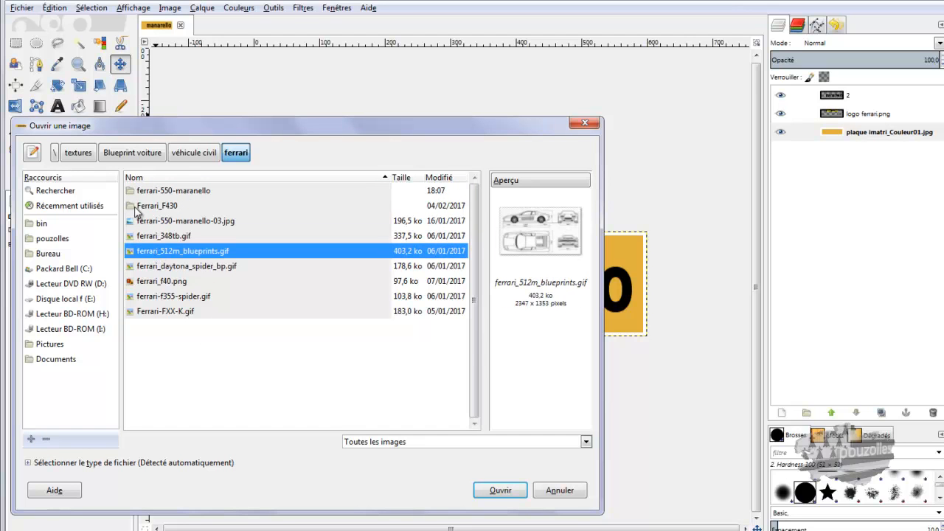
{"action": "left_click", "coordinate": [135, 208]}
{"action": "double_click", "coordinate": [134, 191]}
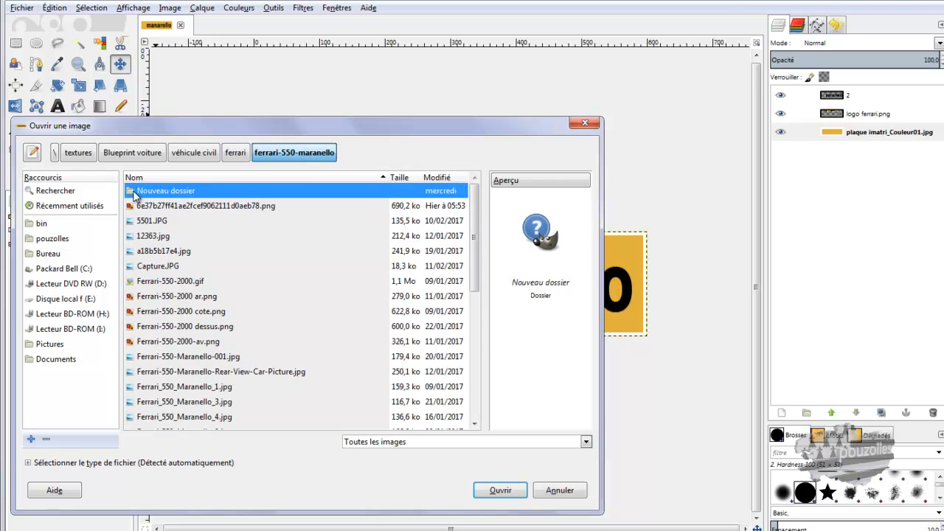
Look through the pictures in the Nouveau dossier subfolder and open logo ferrari.png.
{"action": "double_click", "coordinate": [169, 193]}
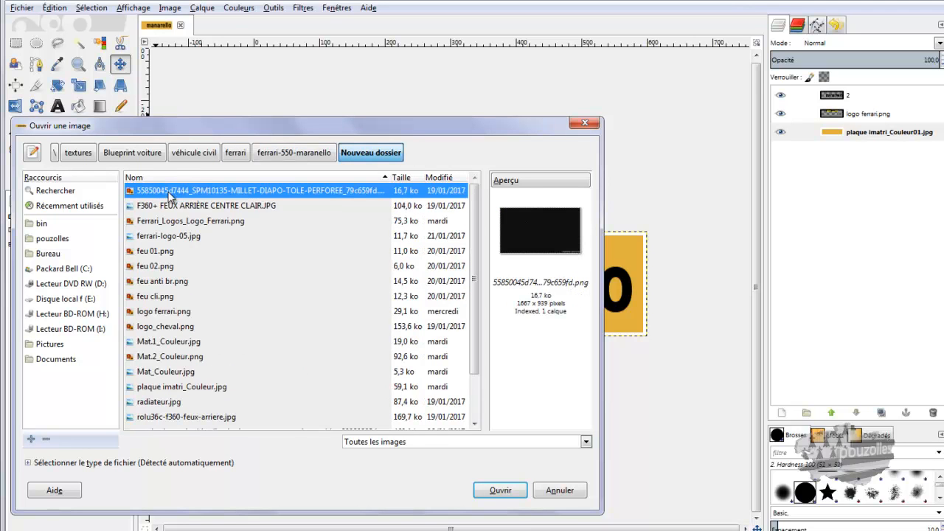
{"action": "left_click", "coordinate": [171, 207]}
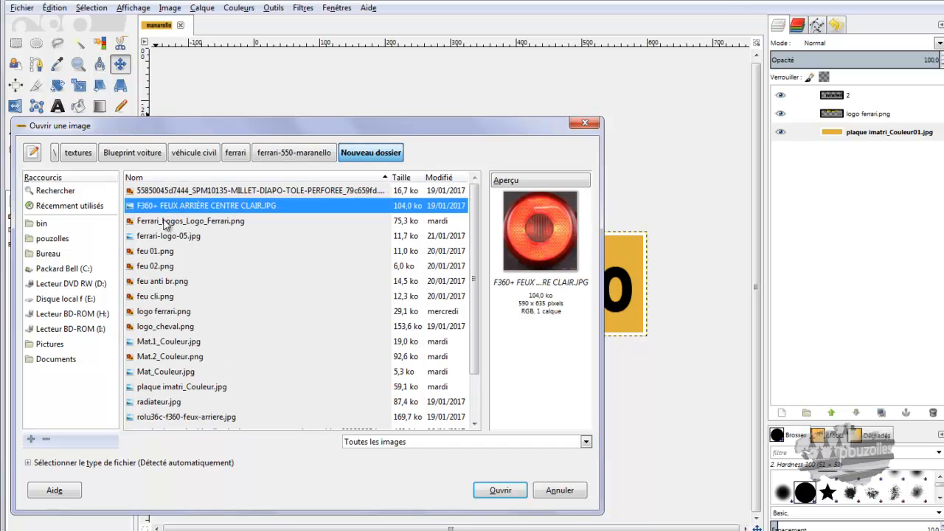
{"action": "left_click", "coordinate": [159, 327]}
{"action": "left_click", "coordinate": [159, 312]}
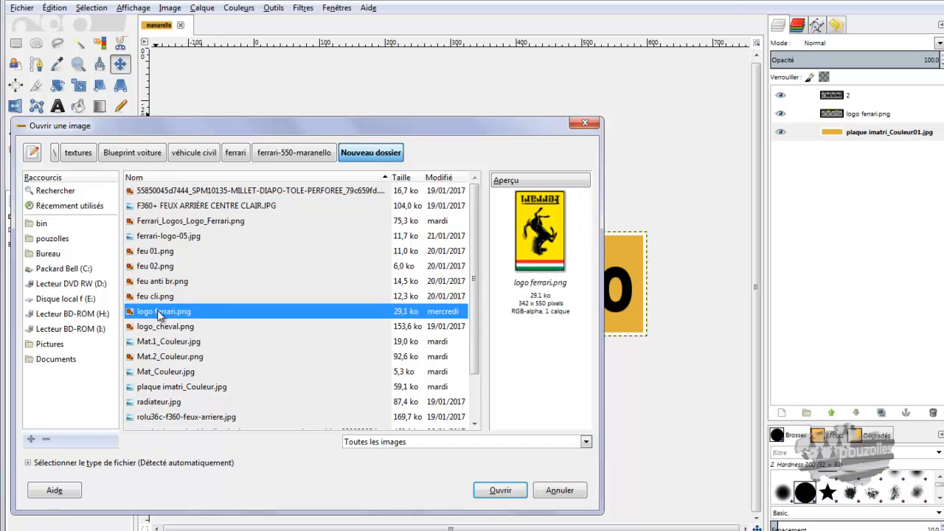
{"action": "double_click", "coordinate": [160, 313]}
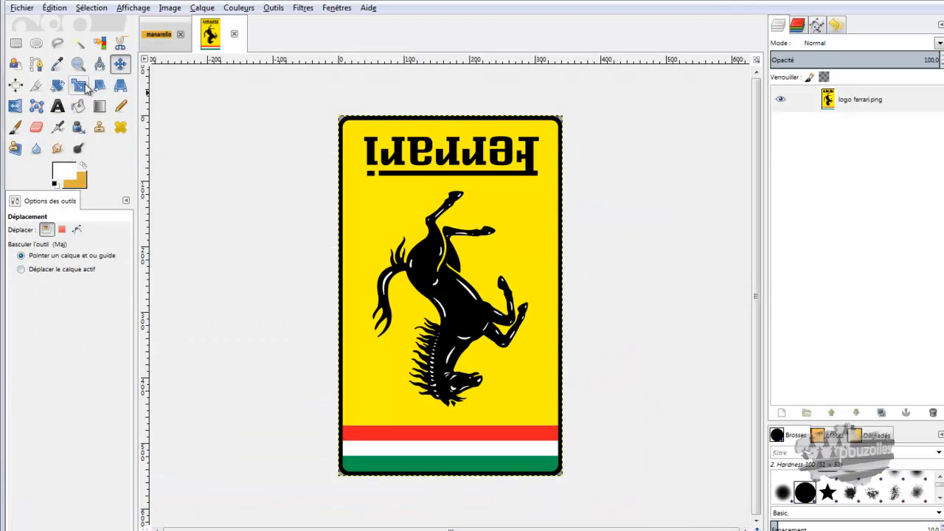
Rotate the upside-down Ferrari logo layer by 180° about its centre.
{"action": "left_click", "coordinate": [58, 85]}
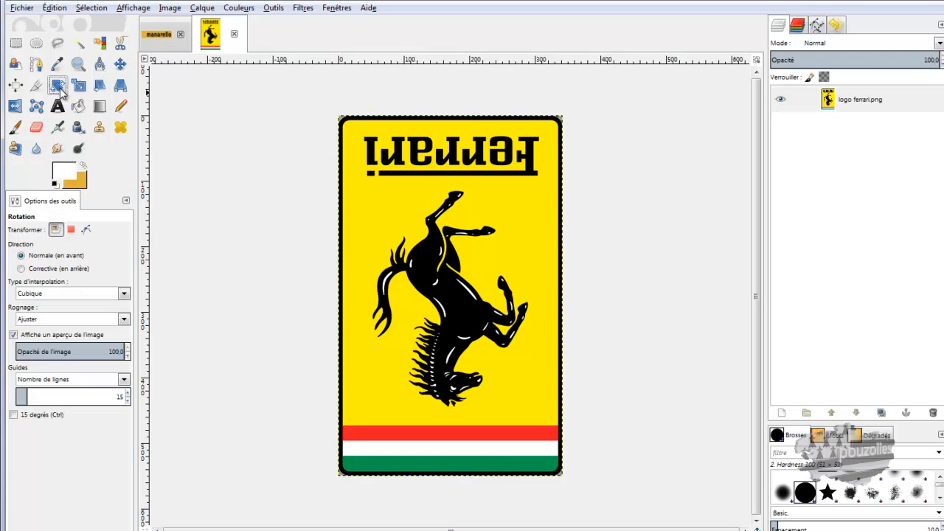
{"action": "left_click", "coordinate": [359, 227]}
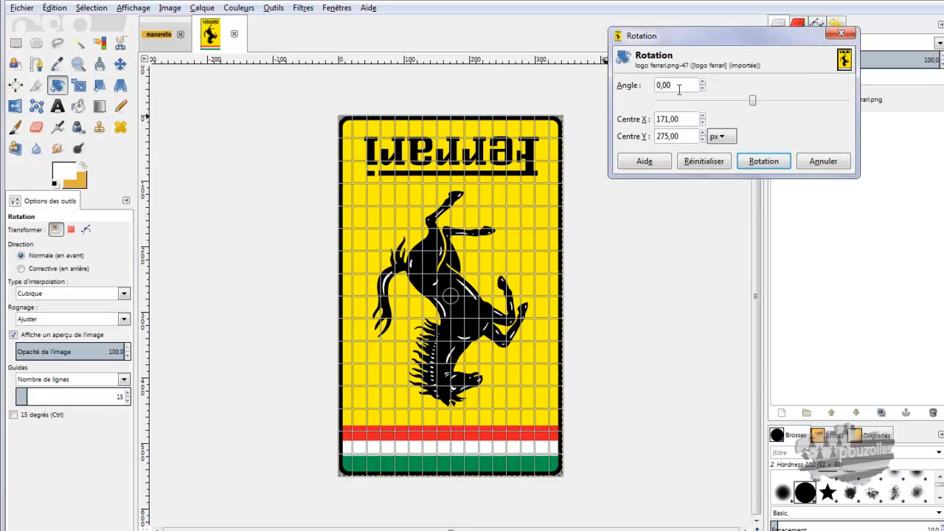
{"action": "left_click_drag", "start_coordinate": [702, 84], "coordinate": [702, 83]}
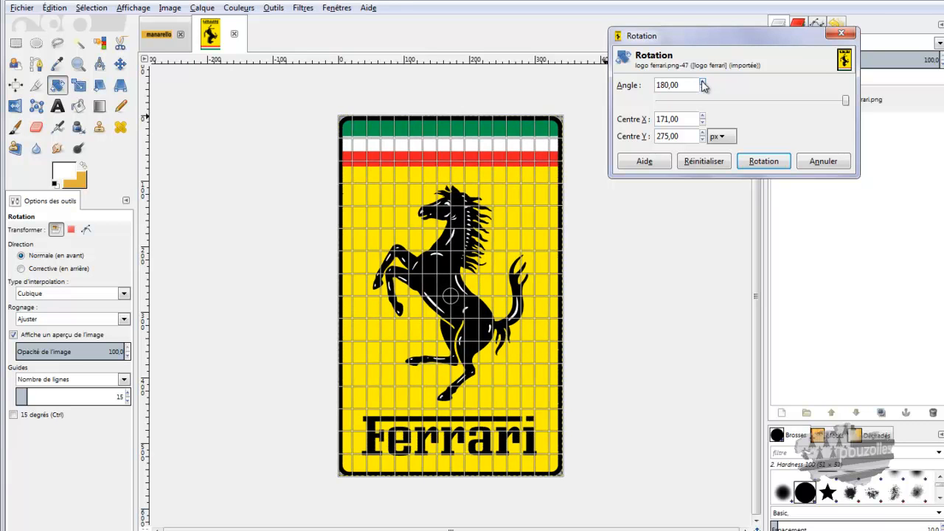
{"action": "left_click", "coordinate": [762, 161]}
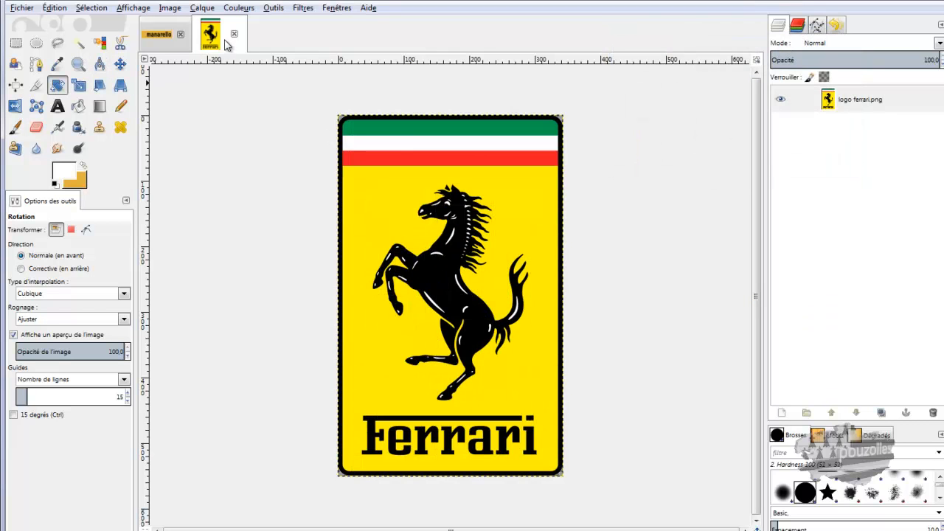
Copy the rotated logo and paste it into the manarello plate image as a new layer.
{"action": "left_click", "coordinate": [57, 8]}
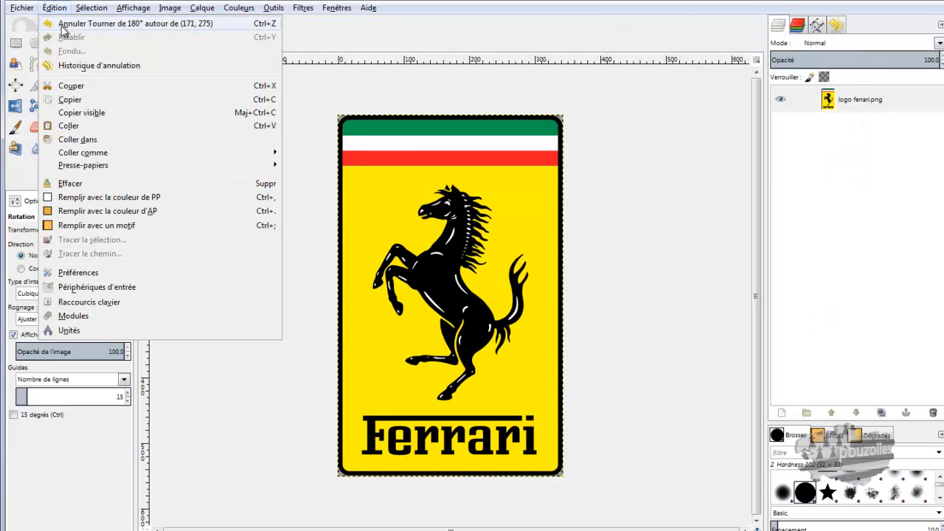
{"action": "mouse_move", "coordinate": [78, 156]}
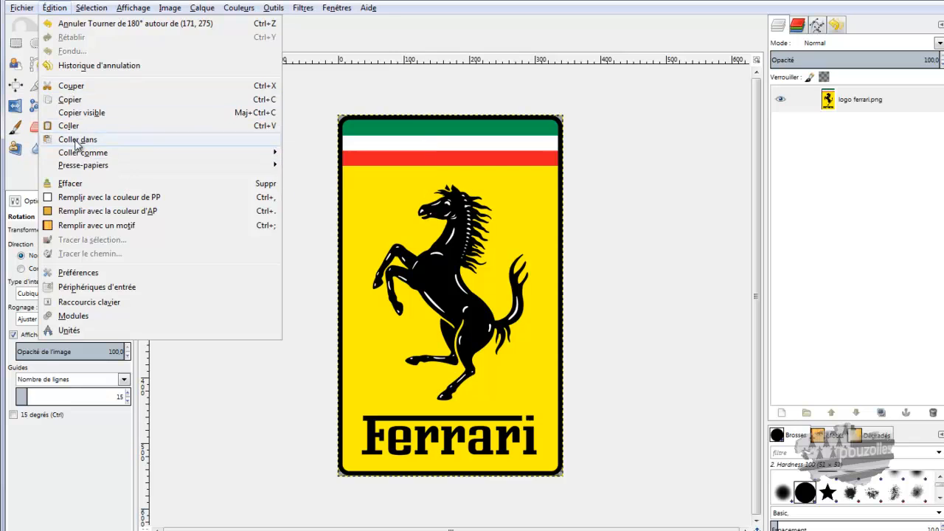
{"action": "left_click", "coordinate": [72, 99]}
{"action": "left_click", "coordinate": [157, 37]}
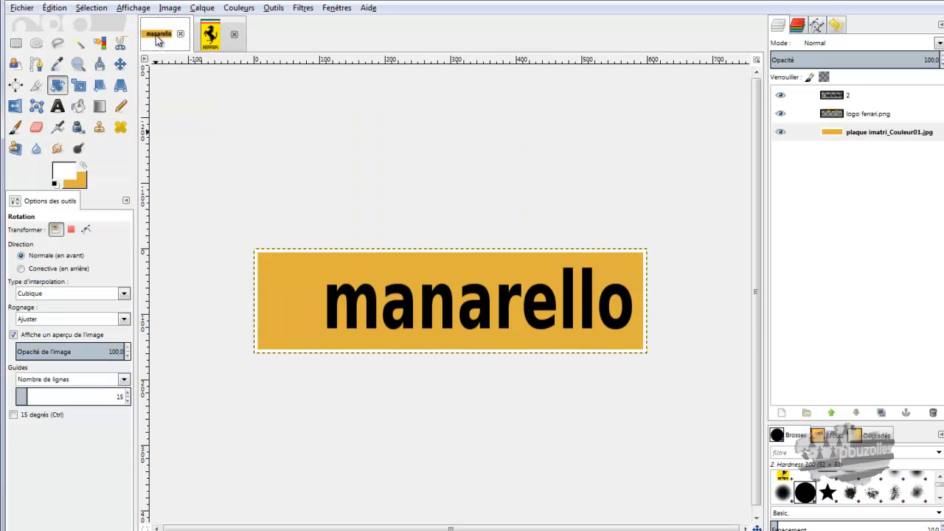
{"action": "left_click", "coordinate": [53, 8]}
{"action": "mouse_move", "coordinate": [70, 154]}
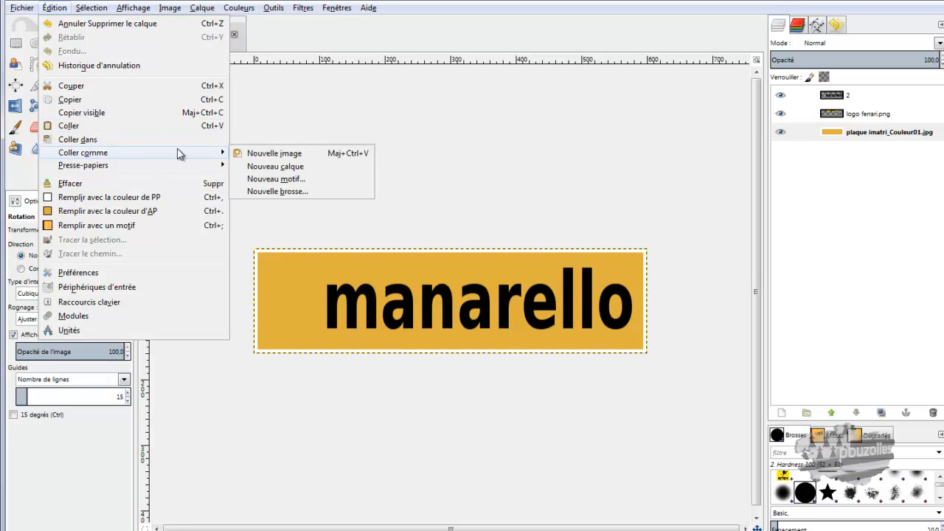
{"action": "left_click", "coordinate": [281, 166]}
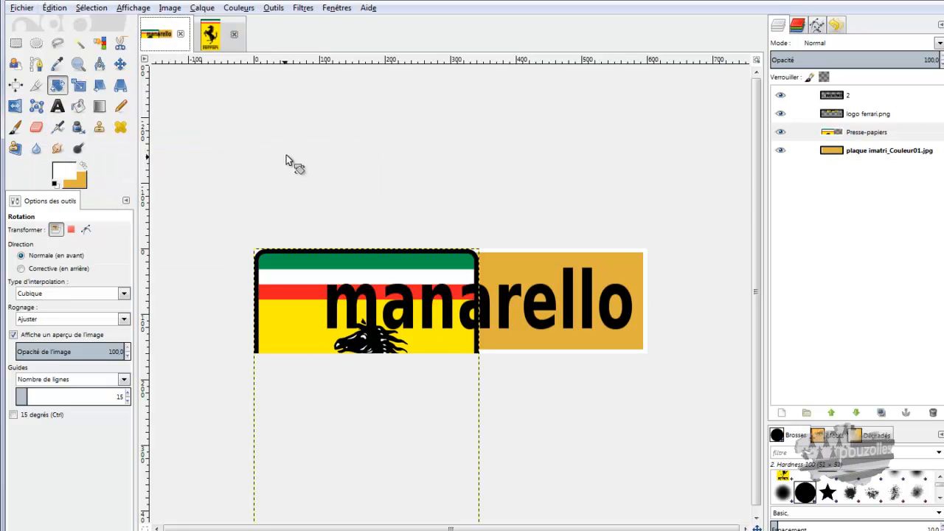
Scale the pasted logo layer proportionally to about 90 × 144 px at the plate's left end.
{"action": "left_click", "coordinate": [78, 85]}
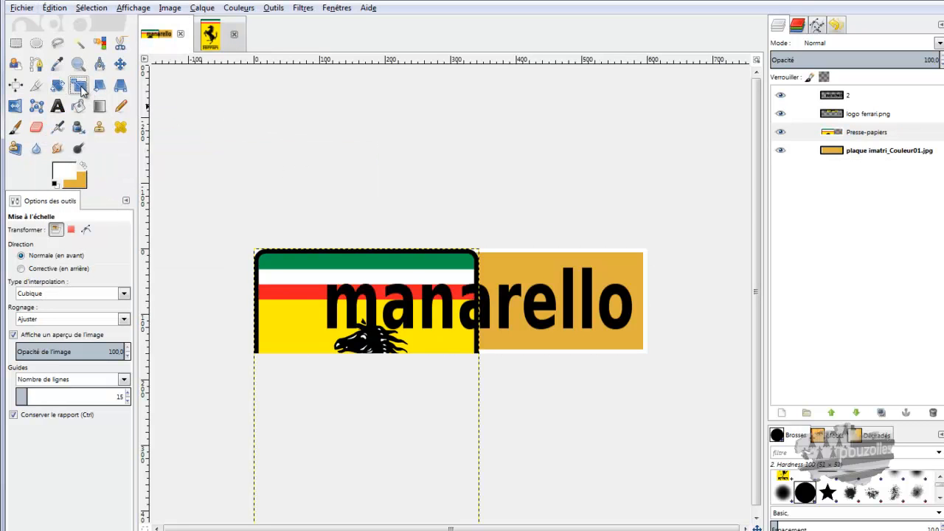
{"action": "left_click", "coordinate": [333, 248]}
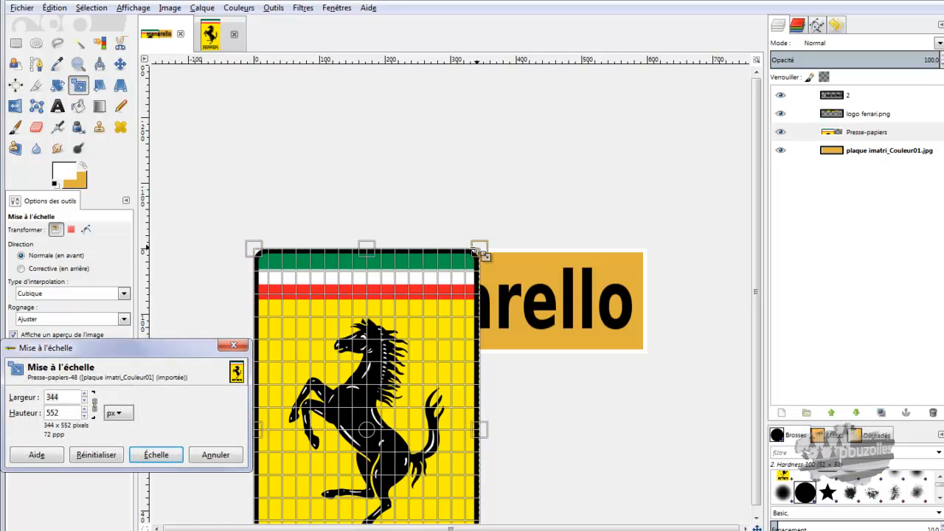
{"action": "left_click_drag", "start_coordinate": [463, 258], "coordinate": [344, 412]}
{"action": "left_click_drag", "start_coordinate": [326, 513], "coordinate": [332, 253]}
{"action": "left_click_drag", "start_coordinate": [389, 152], "coordinate": [332, 267]}
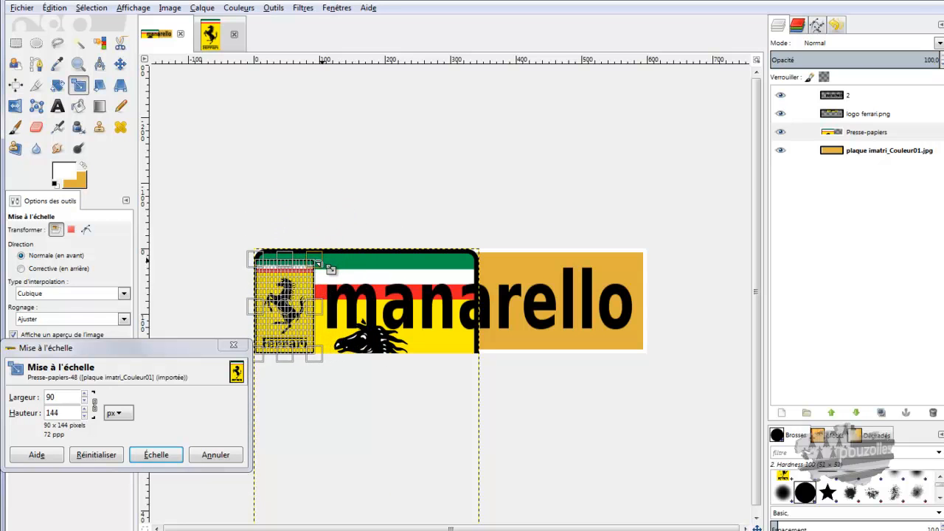
{"action": "left_click", "coordinate": [167, 455]}
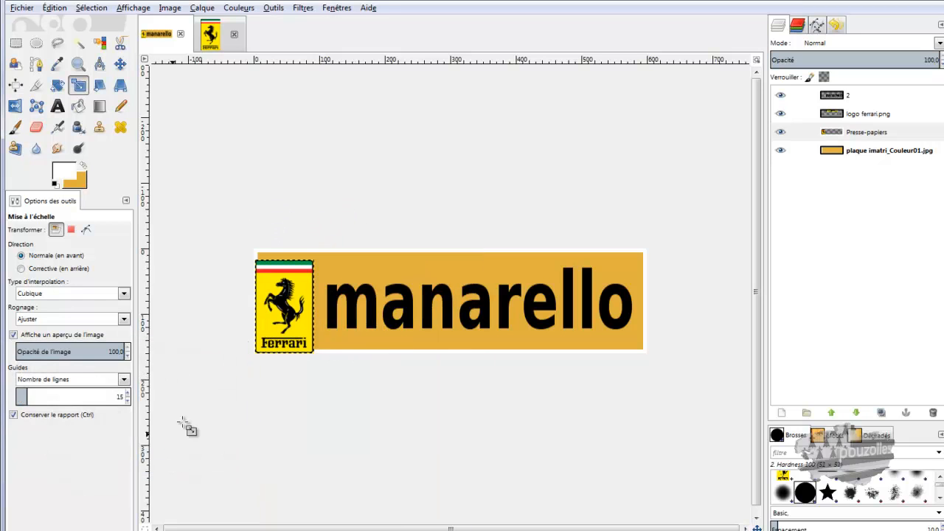
Move the logo slightly right and up, inside the plate's white border and beside the lettering.
{"action": "left_click", "coordinate": [120, 64]}
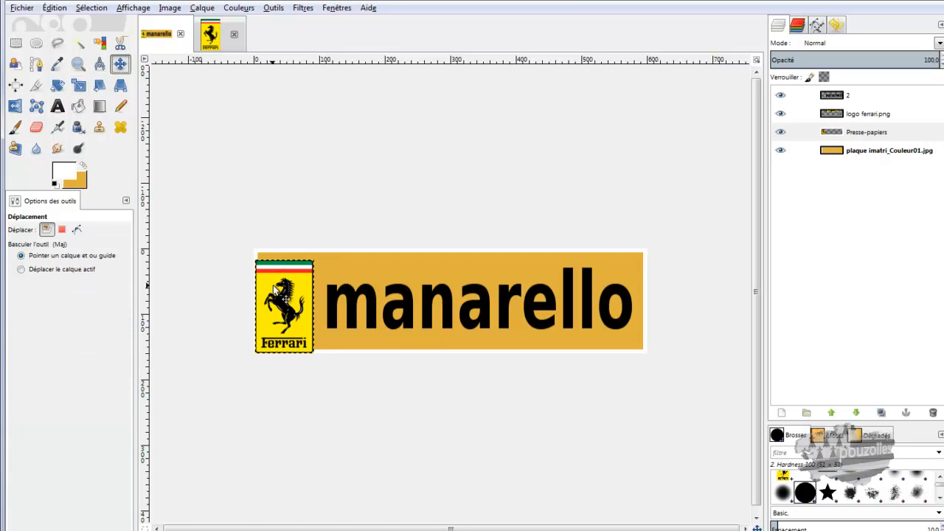
{"action": "left_click_drag", "start_coordinate": [284, 308], "coordinate": [292, 304]}
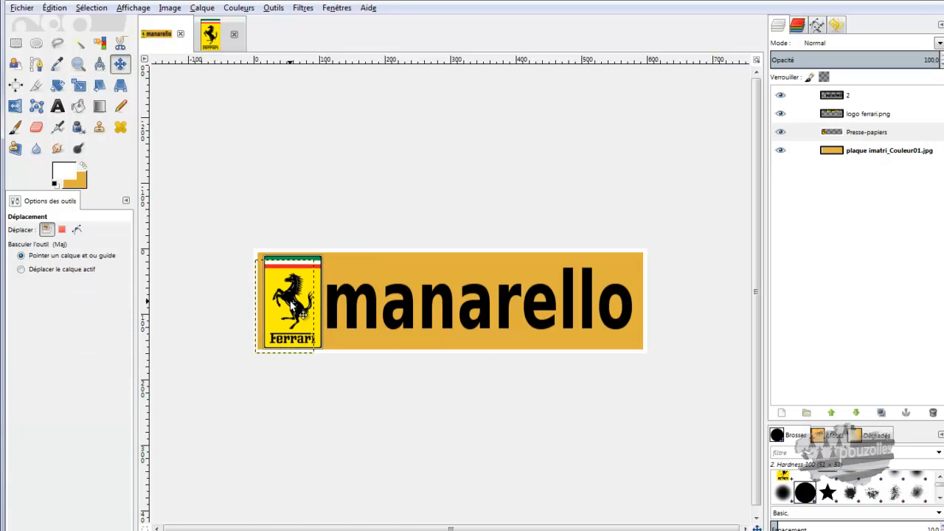
{"action": "left_click_drag", "start_coordinate": [291, 304], "coordinate": [293, 304]}
Scale the logo layer down slightly and proportionally to leave a gap before the manarello lettering.
{"action": "left_click", "coordinate": [78, 85]}
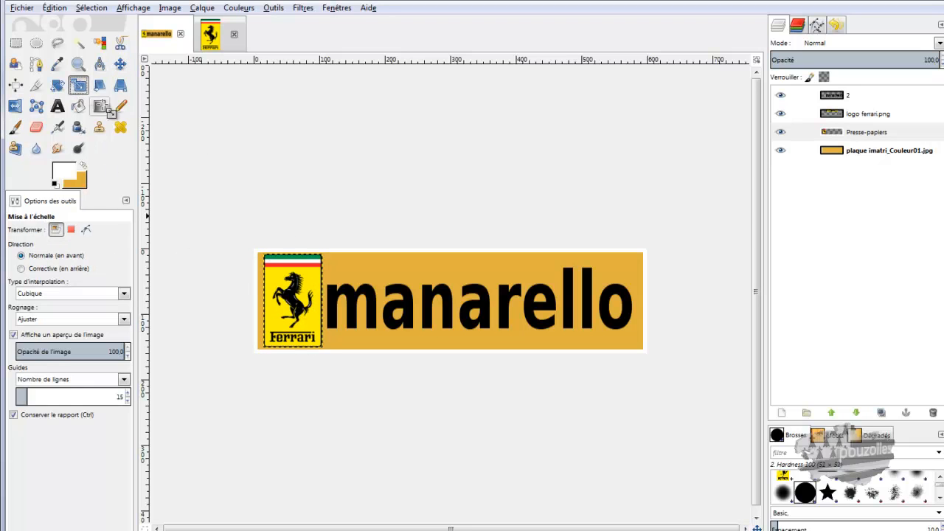
{"action": "left_click", "coordinate": [311, 293]}
{"action": "left_click_drag", "start_coordinate": [329, 262], "coordinate": [325, 267]}
{"action": "left_click", "coordinate": [156, 454]}
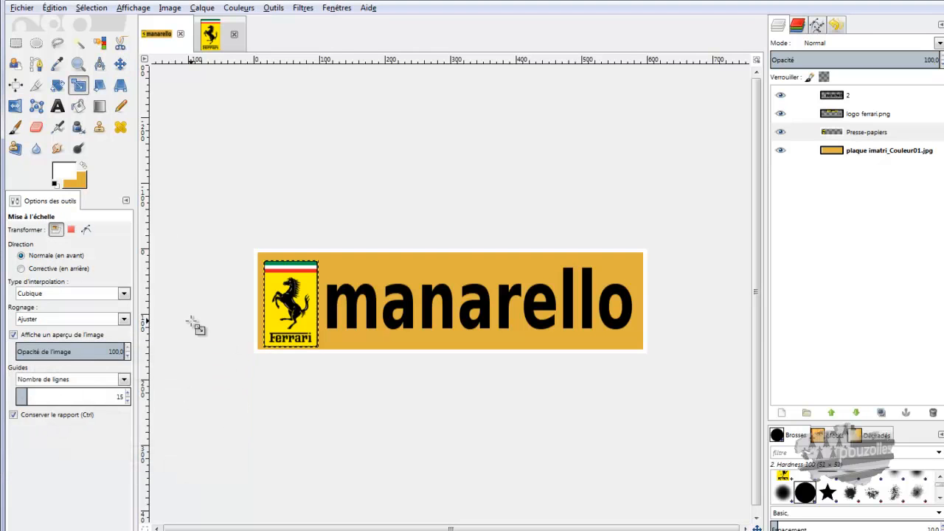
Centre the reduced logo vertically in the golden area at the plate's left end.
{"action": "left_click", "coordinate": [120, 64]}
{"action": "left_click_drag", "start_coordinate": [295, 313], "coordinate": [296, 309]}
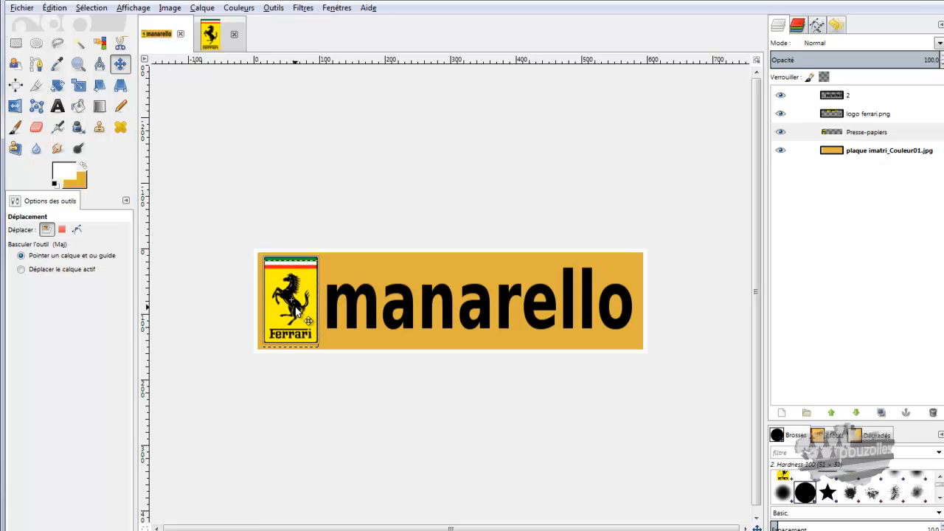
{"action": "left_click_drag", "start_coordinate": [298, 312], "coordinate": [297, 316]}
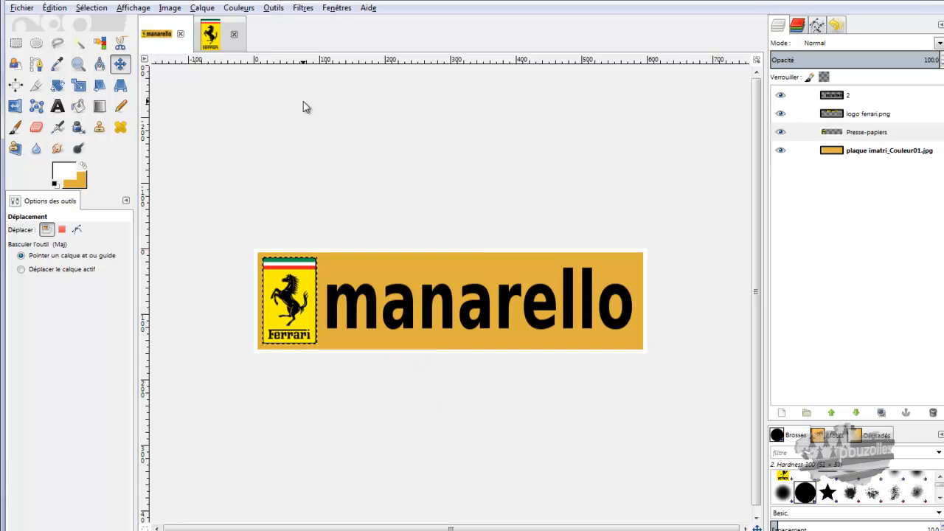
Overwrite the original plaque imatri_Couleur01.jpg with the finished plate image.
{"action": "left_click", "coordinate": [23, 9]}
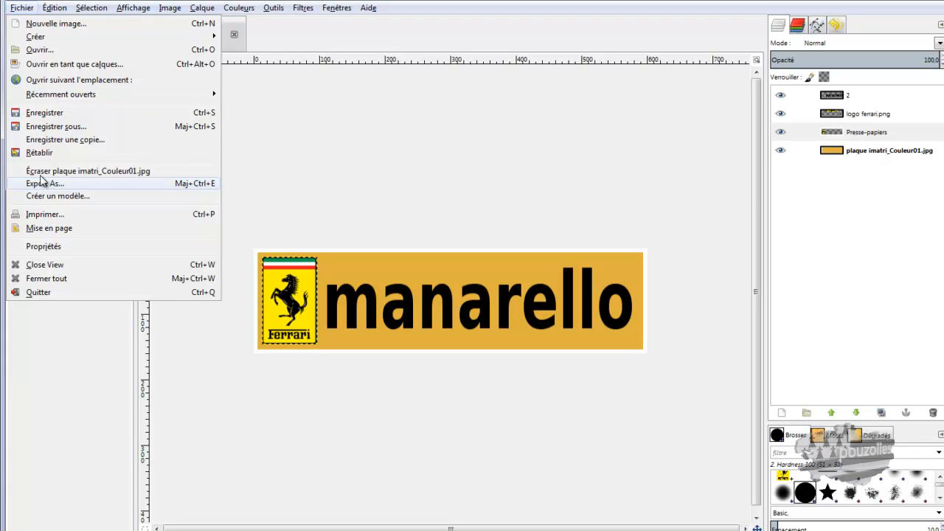
{"action": "left_click", "coordinate": [138, 172]}
{"action": "left_click", "coordinate": [483, 359]}
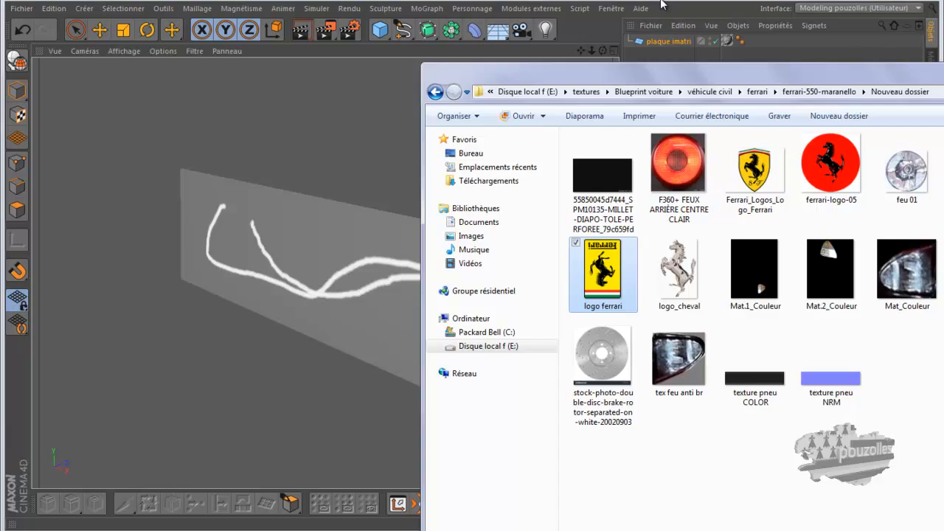
In Cinema 4D, reload the saved plaque imatri_Couleur01.jpg in the plaque imatri material's colour channel and render the view.
{"action": "left_click", "coordinate": [662, 3]}
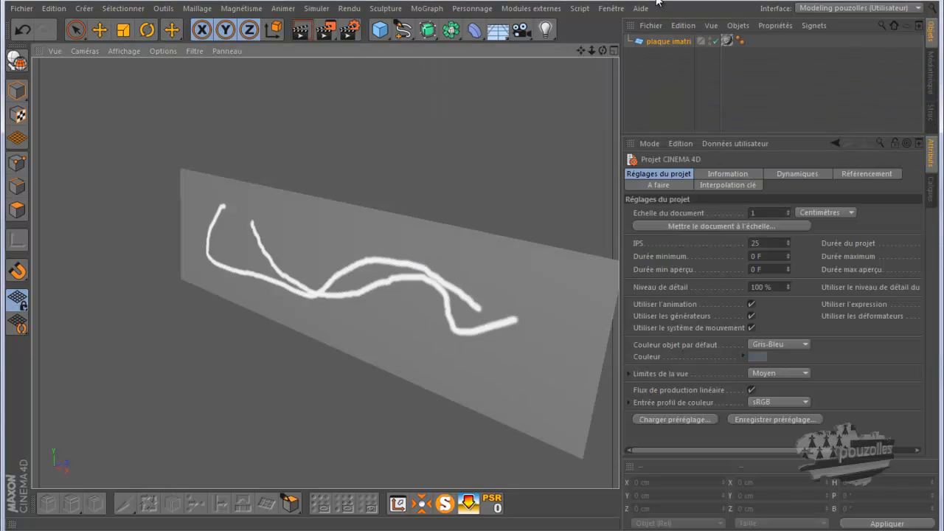
{"action": "left_click", "coordinate": [728, 42]}
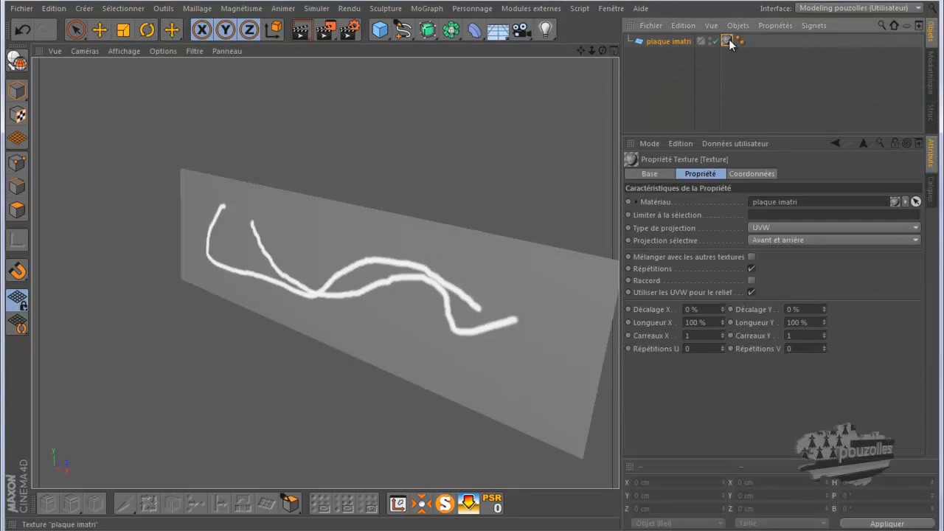
{"action": "double_click", "coordinate": [729, 42]}
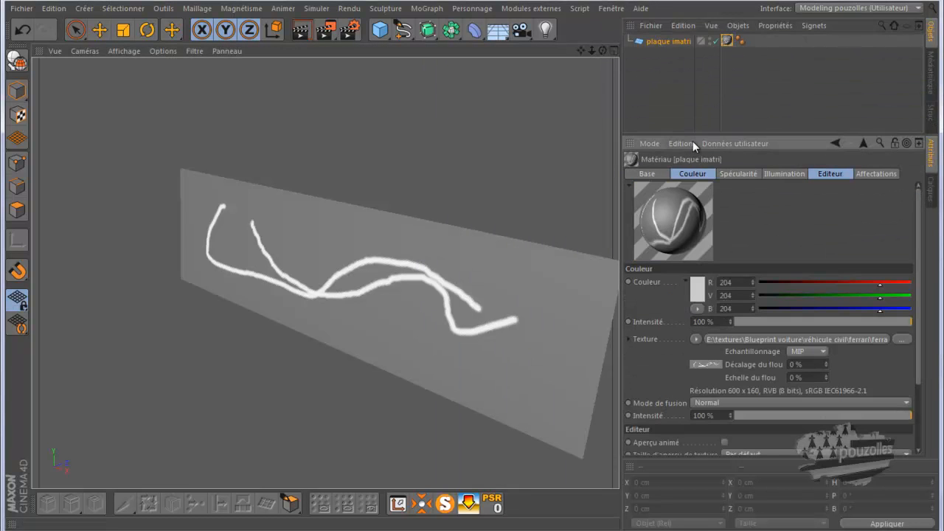
{"action": "left_click", "coordinate": [692, 175]}
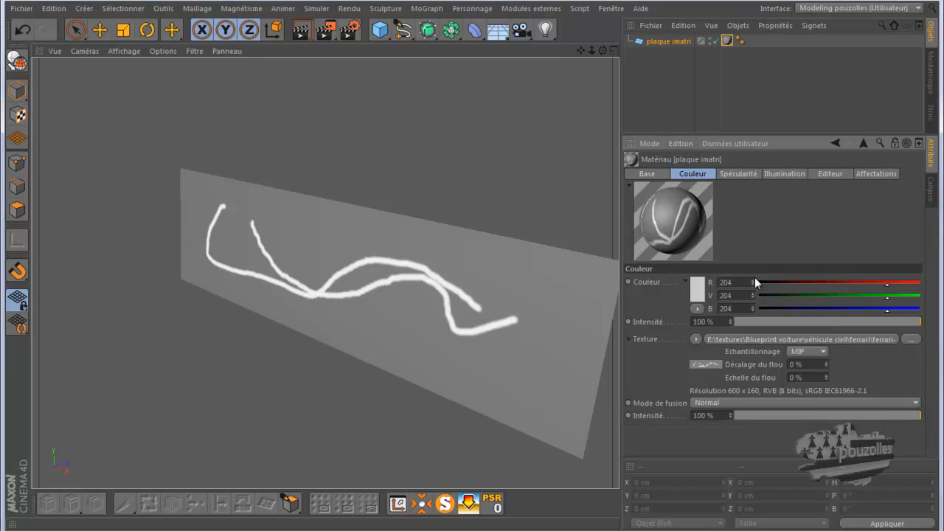
{"action": "left_click", "coordinate": [696, 340]}
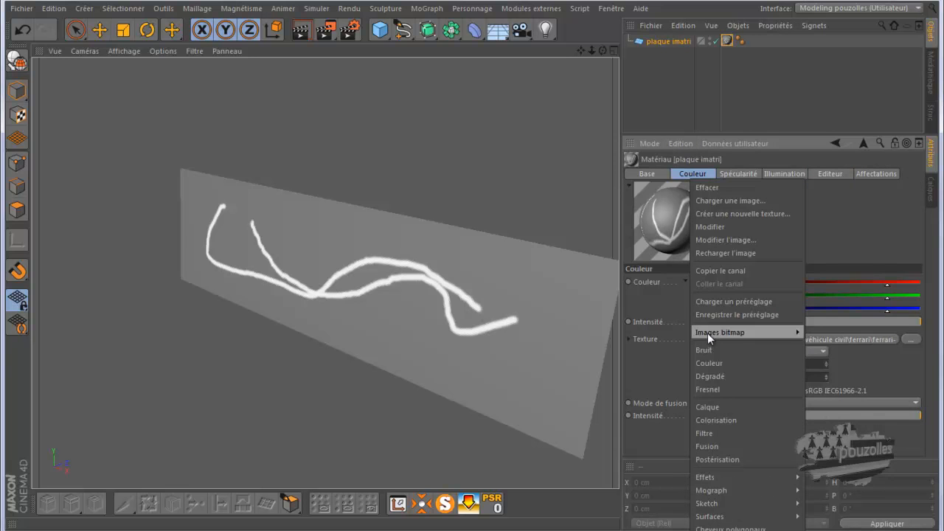
{"action": "left_click", "coordinate": [726, 254]}
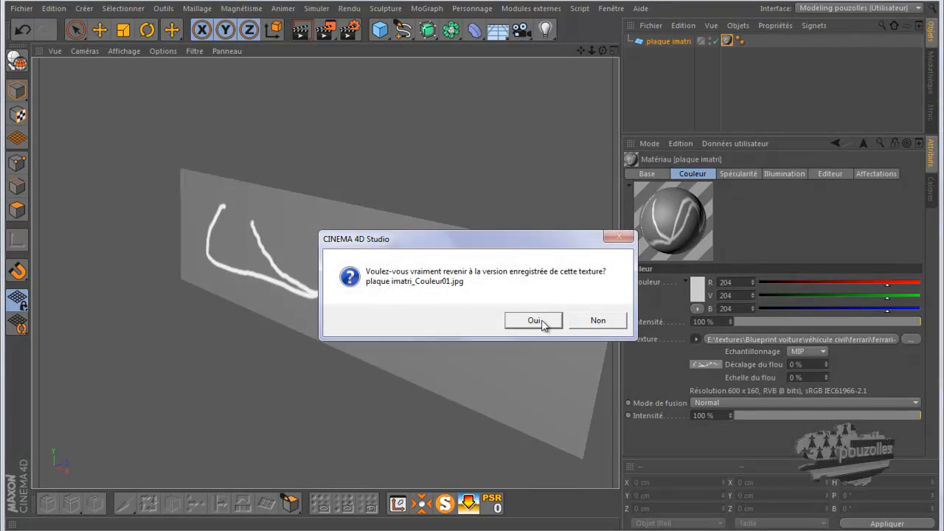
{"action": "left_click", "coordinate": [611, 322]}
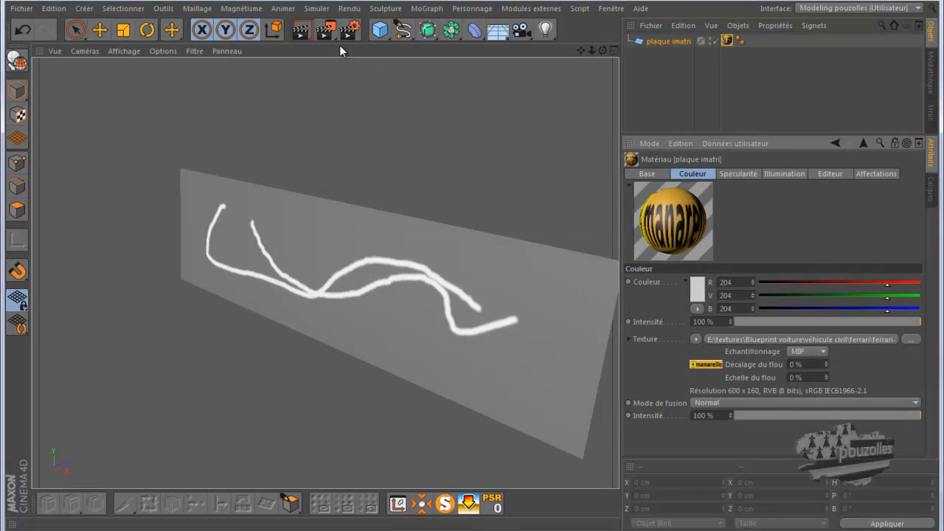
{"action": "left_click", "coordinate": [304, 29]}
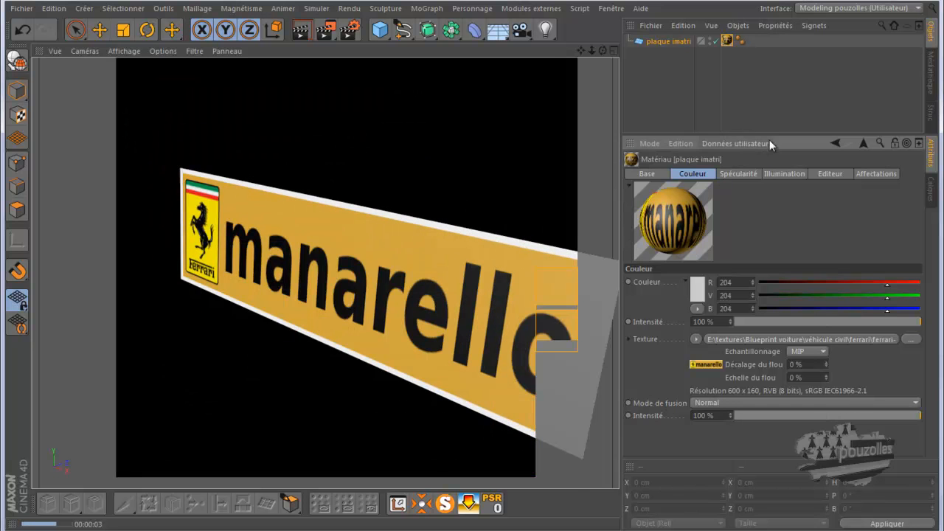
Copy the textured plaque imatri plane and paste it into the rectroviseur.c4d car scene.
{"action": "left_click", "coordinate": [682, 26]}
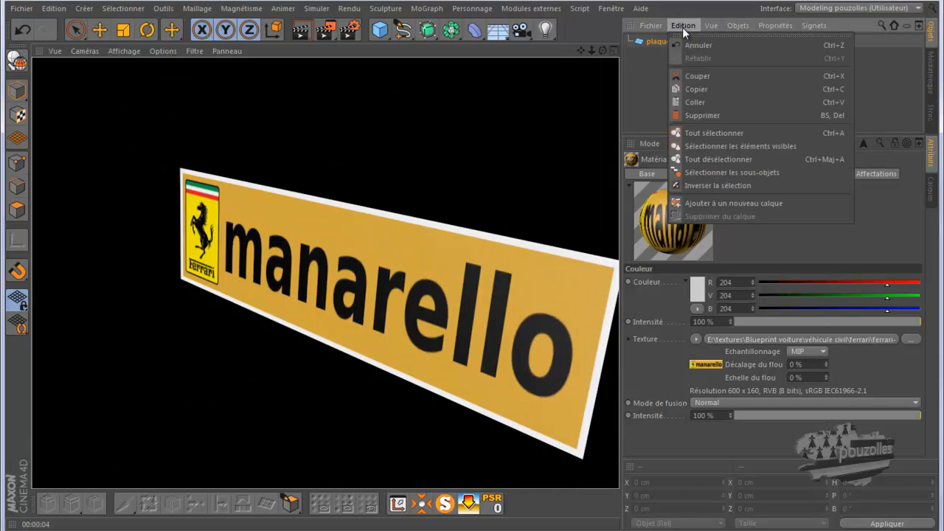
{"action": "left_click", "coordinate": [699, 88]}
{"action": "left_click", "coordinate": [609, 9]}
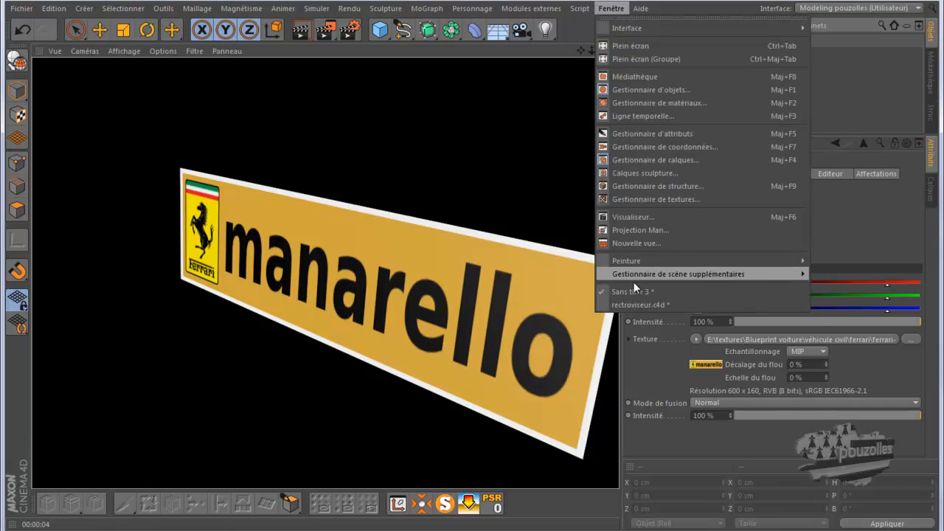
{"action": "left_click", "coordinate": [634, 305]}
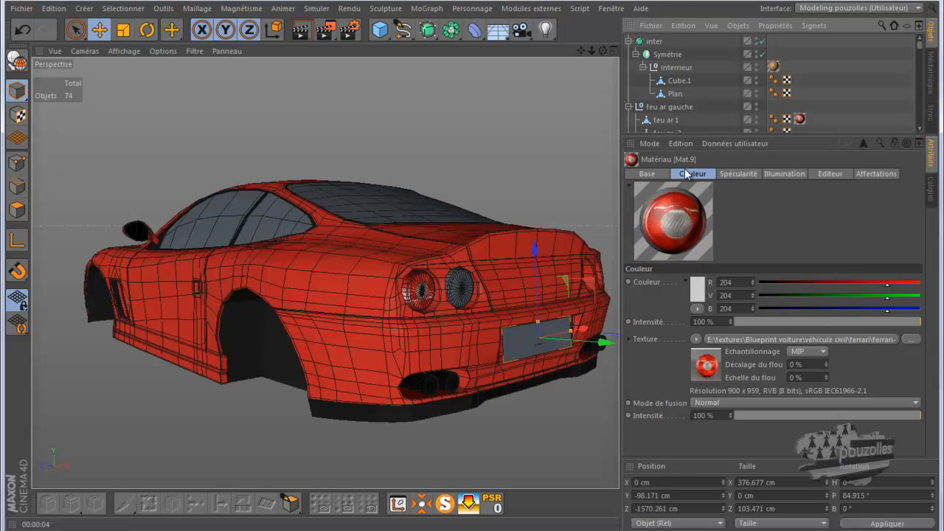
{"action": "left_click", "coordinate": [684, 25]}
{"action": "left_click", "coordinate": [703, 100]}
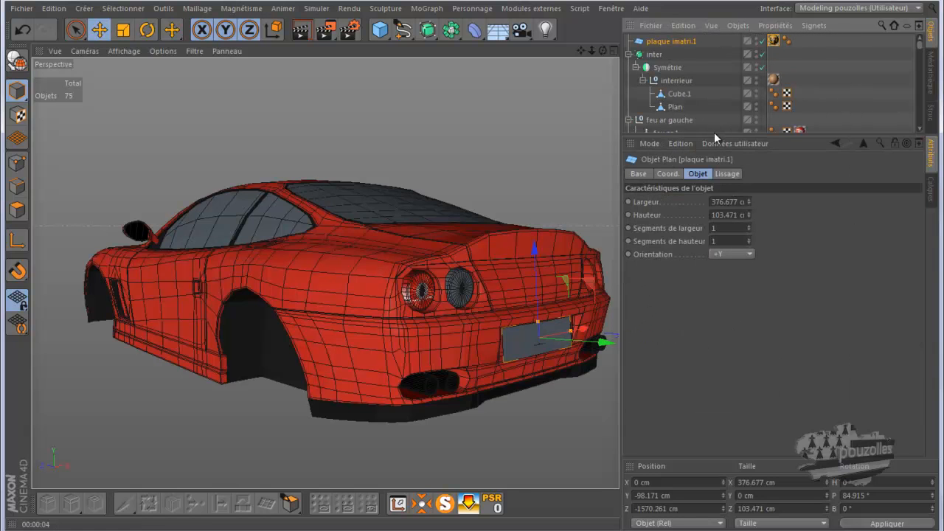
Move the pasted plaque imatri.1 just above the untextured plaque imatri in the object hierarchy and delete the untextured plane.
{"action": "left_click_drag", "start_coordinate": [711, 133], "coordinate": [712, 360]}
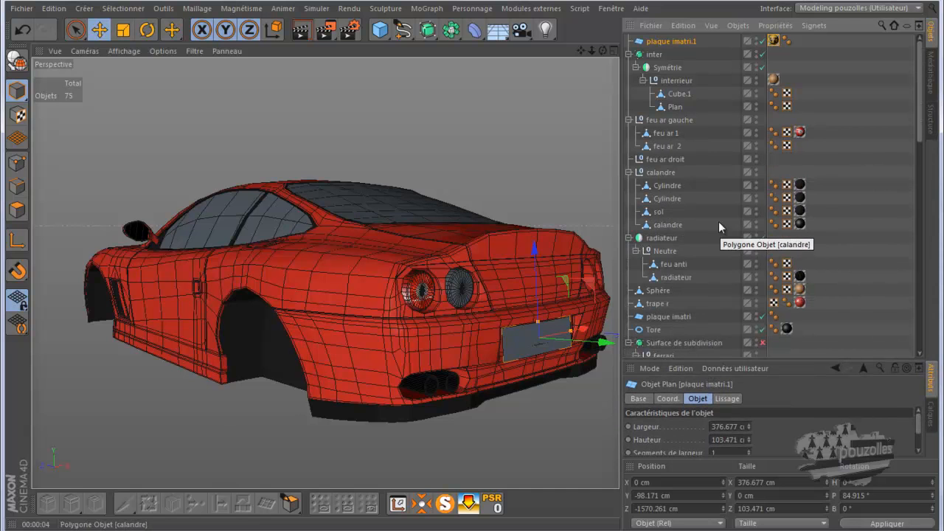
{"action": "left_click", "coordinate": [664, 317]}
{"action": "left_click", "coordinate": [672, 42]}
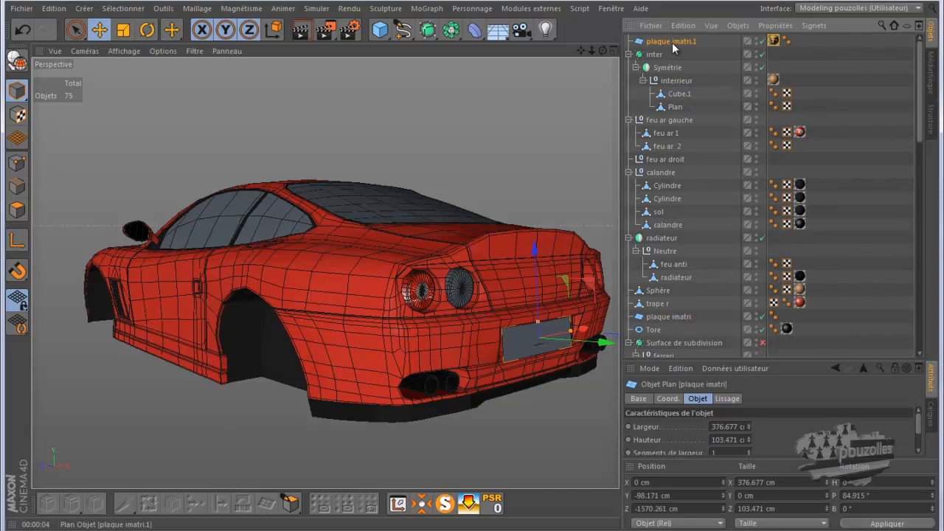
{"action": "left_click_drag", "start_coordinate": [676, 314], "coordinate": [675, 316]}
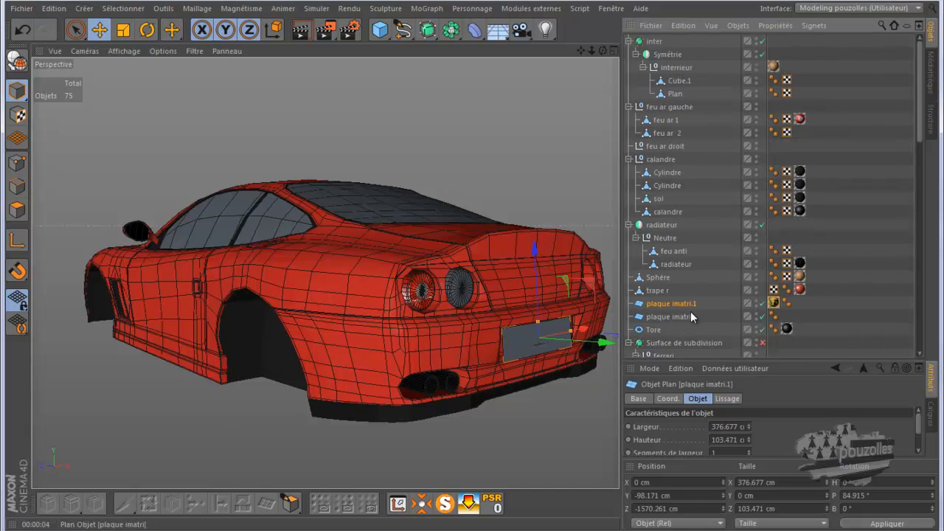
{"action": "left_click", "coordinate": [680, 317]}
{"action": "key", "text": "Delete"}
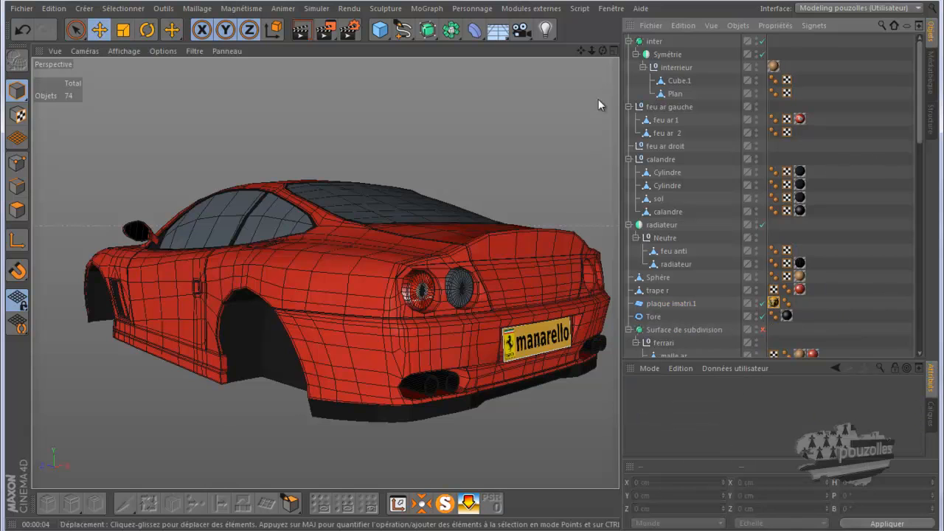
Select the car's malle ar boot lid object and switch to polygon editing with the live selection tool.
{"action": "left_click_drag", "start_coordinate": [603, 51], "coordinate": [474, 267]}
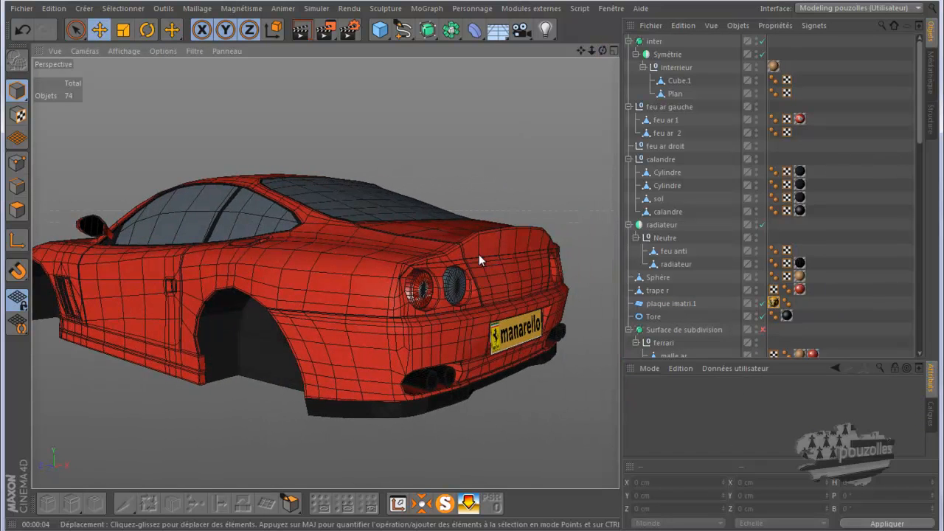
{"action": "scroll", "coordinate": [494, 369], "scroll_direction": "down", "scroll_amount": 2}
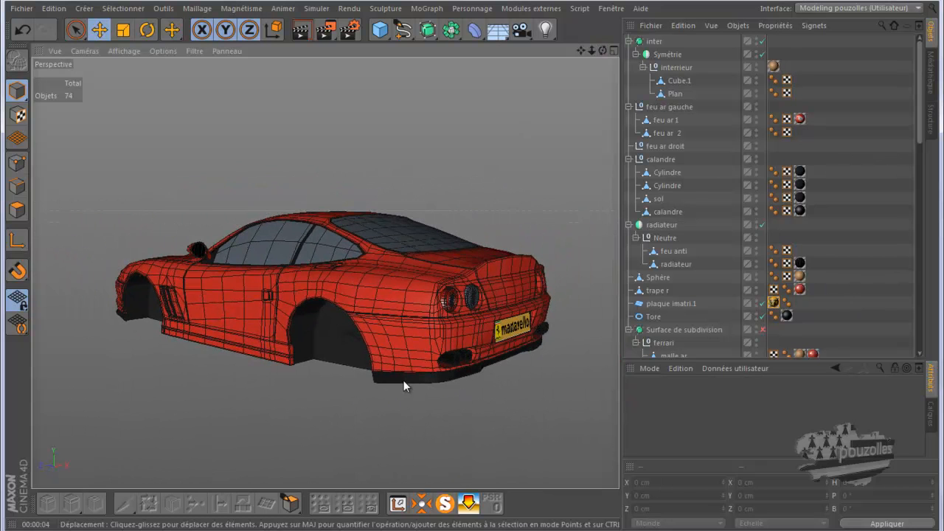
{"action": "scroll", "coordinate": [547, 288], "scroll_direction": "up", "scroll_amount": 10}
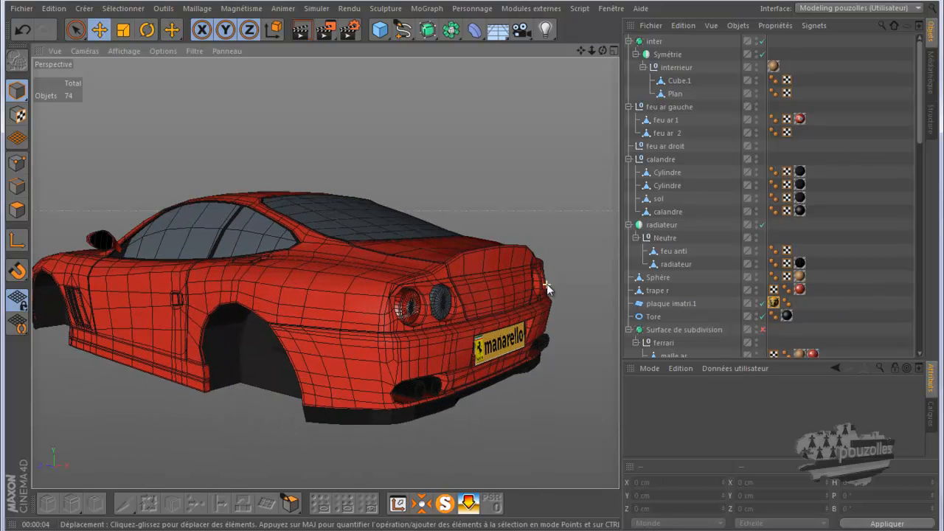
{"action": "left_click", "coordinate": [488, 280]}
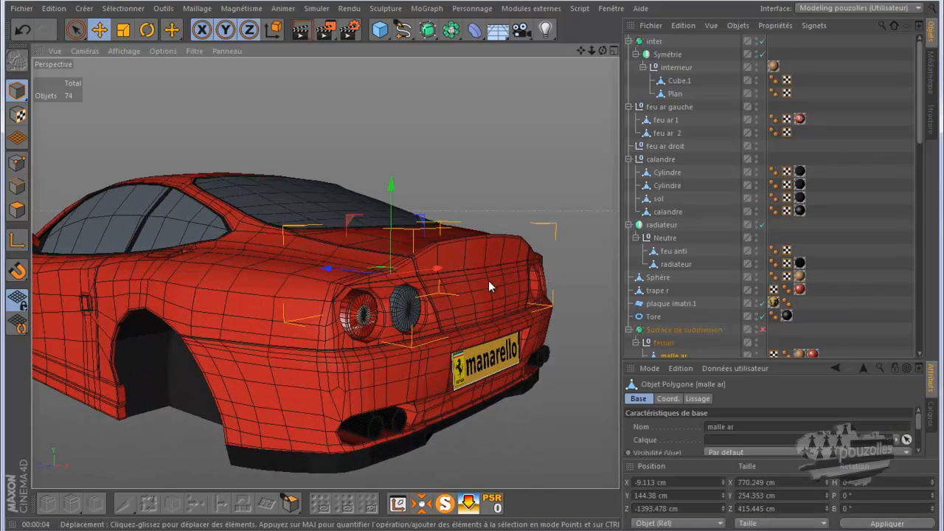
{"action": "left_click", "coordinate": [17, 210]}
{"action": "left_click", "coordinate": [76, 29]}
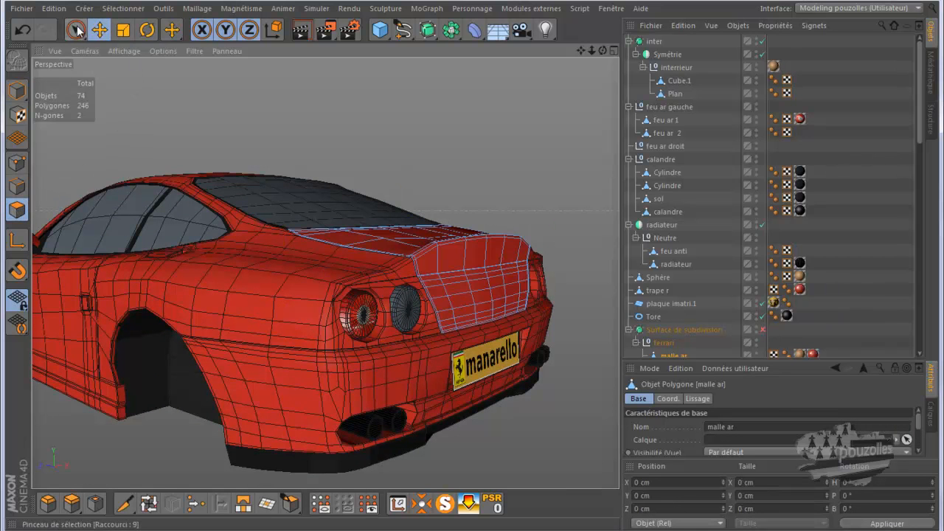
Select the block of six polygons in the middle of the boot lid's rear face, above the licence plate.
{"action": "mouse_move", "coordinate": [602, 49]}
{"action": "left_mouse_down"}
{"action": "mouse_move", "coordinate": [588, 50]}
{"action": "mouse_move", "coordinate": [599, 49]}
{"action": "left_mouse_up"}
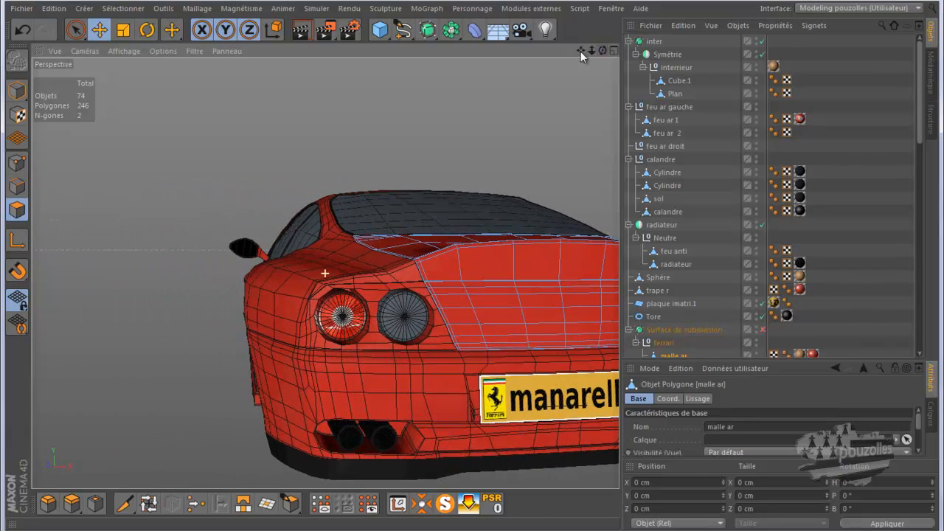
{"action": "left_click_drag", "start_coordinate": [446, 264], "coordinate": [419, 258], "text": "alt"}
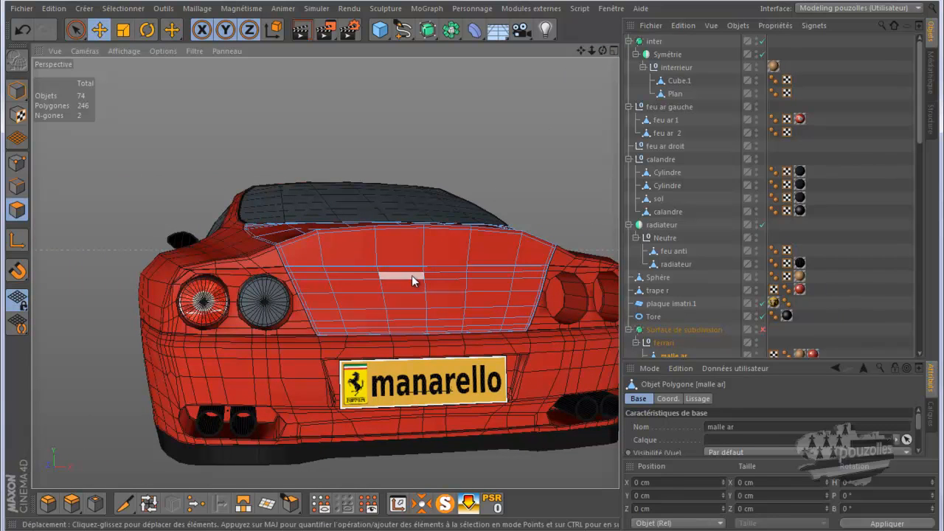
{"action": "left_click", "coordinate": [412, 277]}
{"action": "left_click", "coordinate": [410, 295], "text": "shift"}
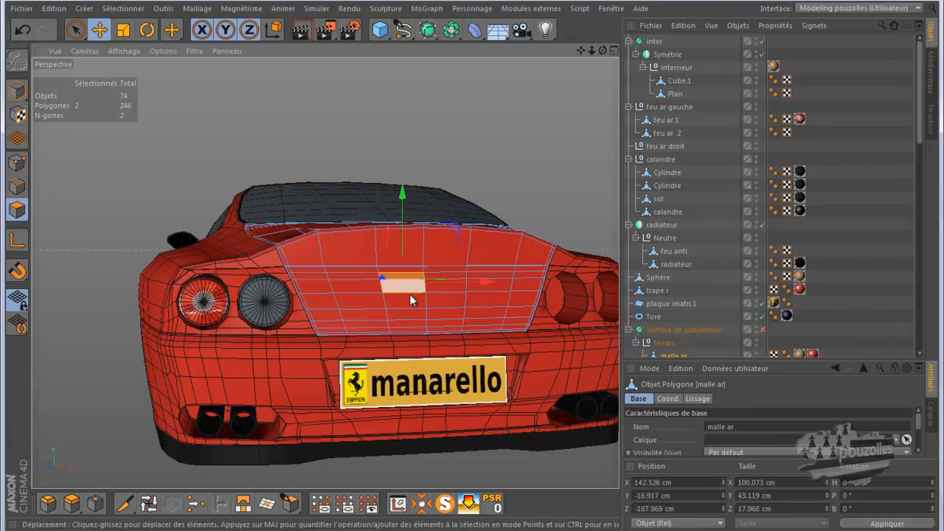
{"action": "left_click", "coordinate": [435, 298], "text": "shift"}
{"action": "left_click", "coordinate": [435, 284], "text": "shift"}
{"action": "left_click", "coordinate": [434, 277], "text": "shift"}
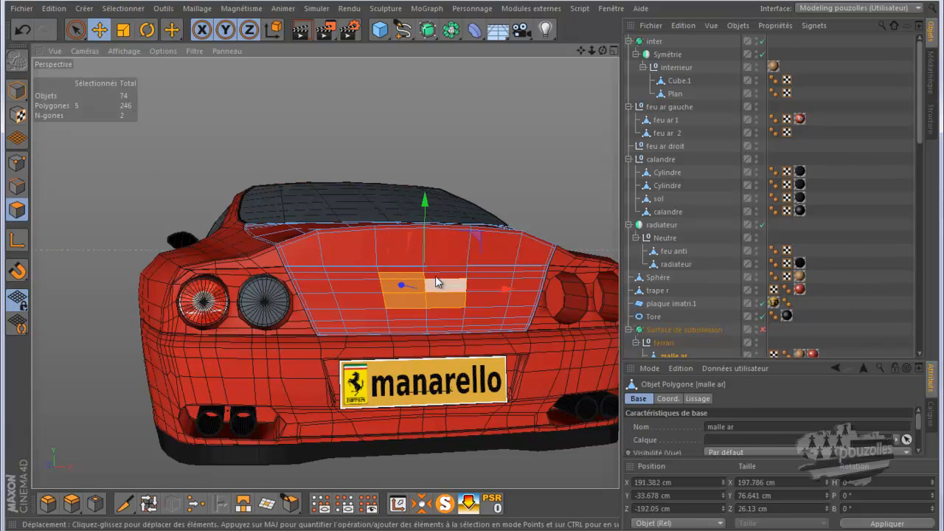
{"action": "left_click", "coordinate": [436, 275], "text": "shift"}
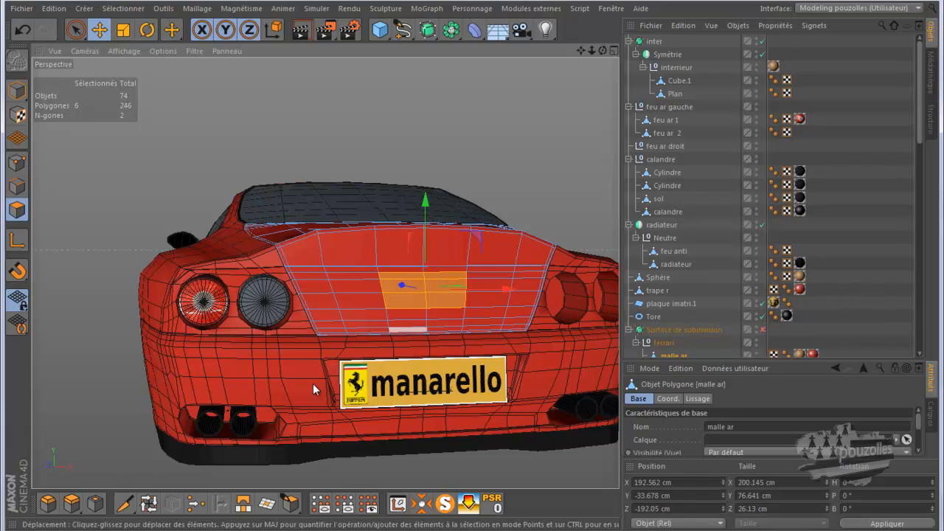
Create a new material in the material manager and open it for editing.
{"action": "left_click", "coordinate": [609, 9]}
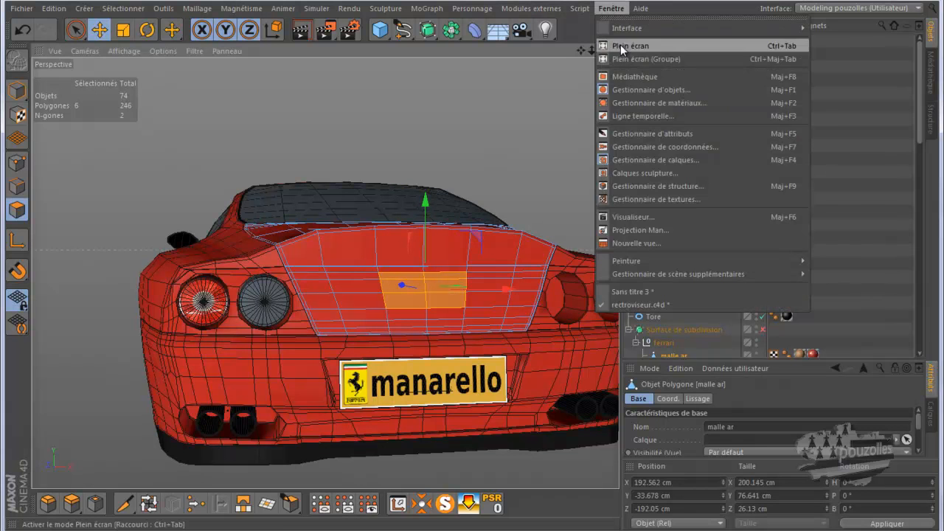
{"action": "left_click", "coordinate": [626, 98]}
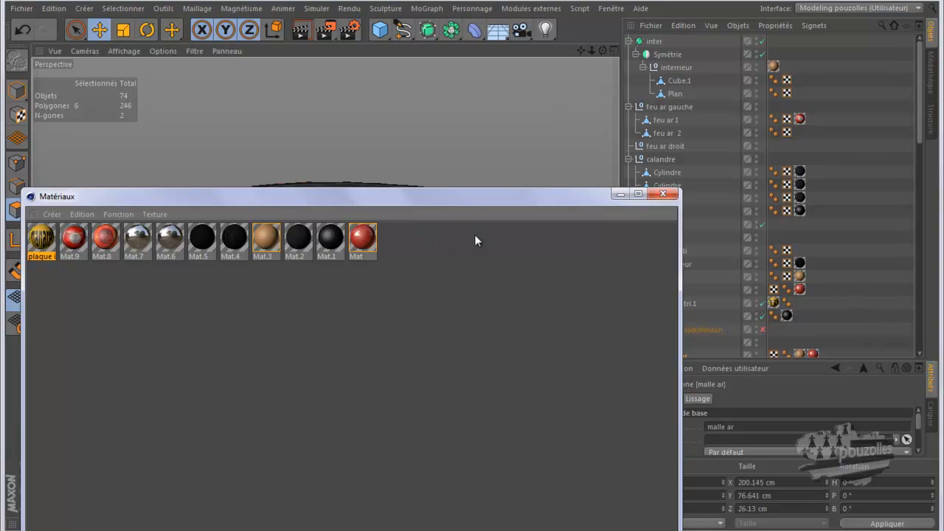
{"action": "double_click", "coordinate": [471, 240]}
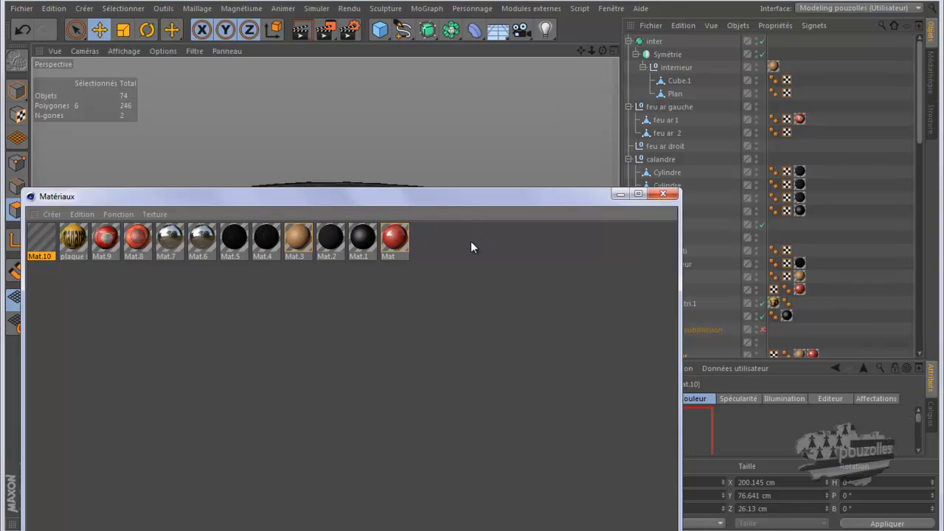
{"action": "double_click", "coordinate": [42, 239]}
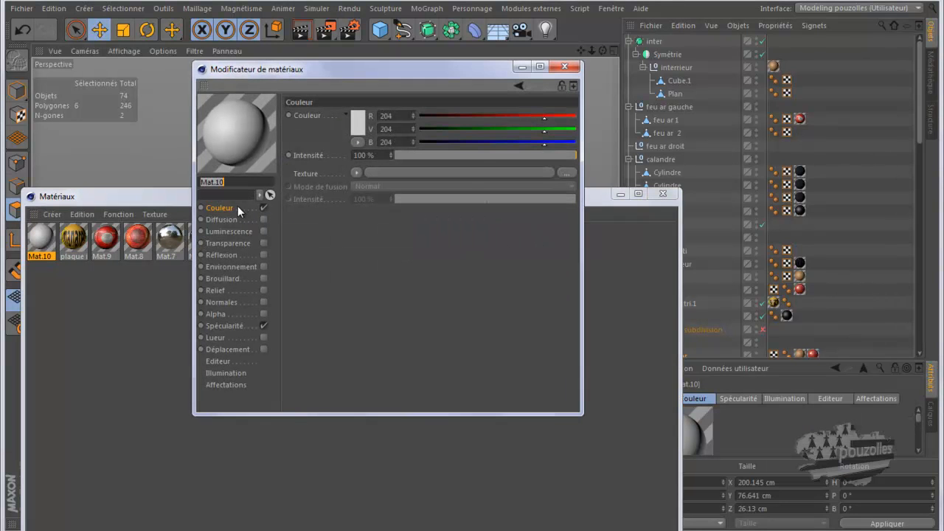
Load the logo_cheval image as the colour texture of material Mat.10.
{"action": "left_click", "coordinate": [573, 174]}
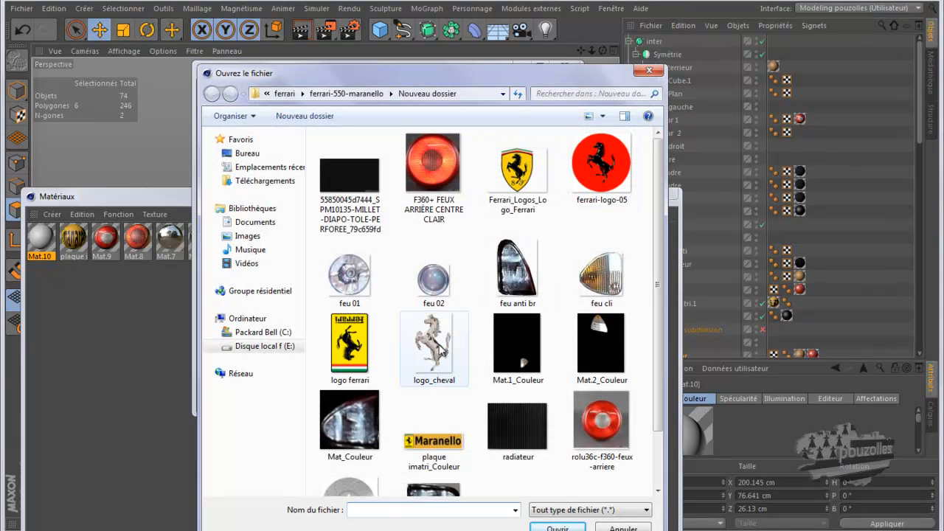
{"action": "double_click", "coordinate": [443, 352]}
{"action": "left_click", "coordinate": [582, 323]}
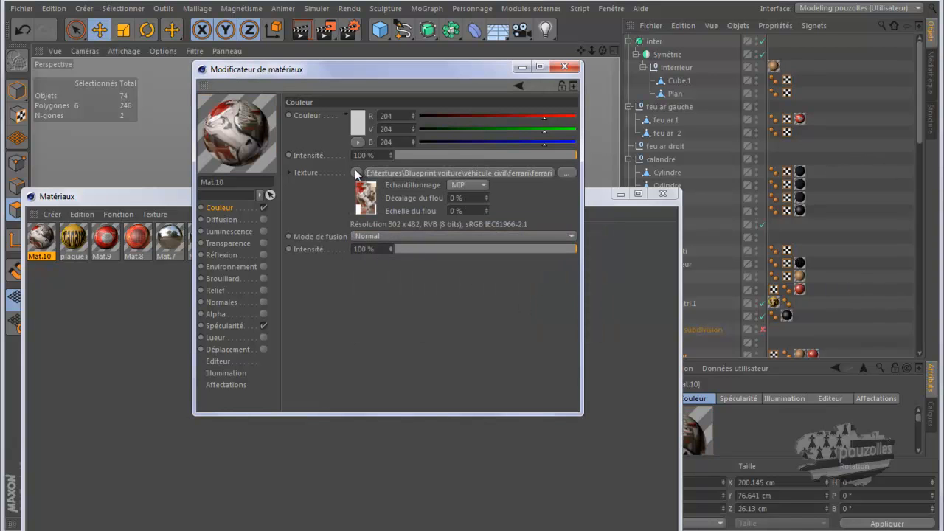
Enable Mat.10's Alpha channel with a copy of the colour channel's texture, and close the material editor.
{"action": "left_click", "coordinate": [357, 174]}
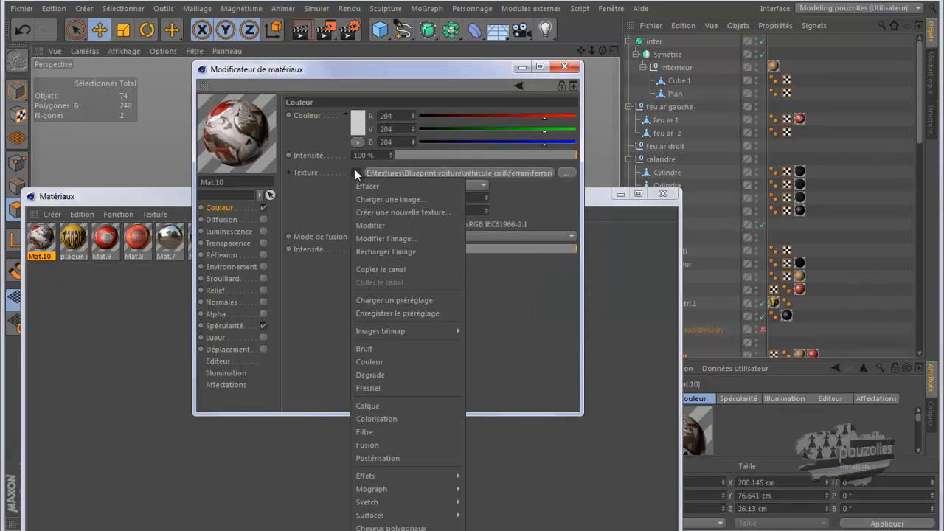
{"action": "left_click", "coordinate": [369, 270]}
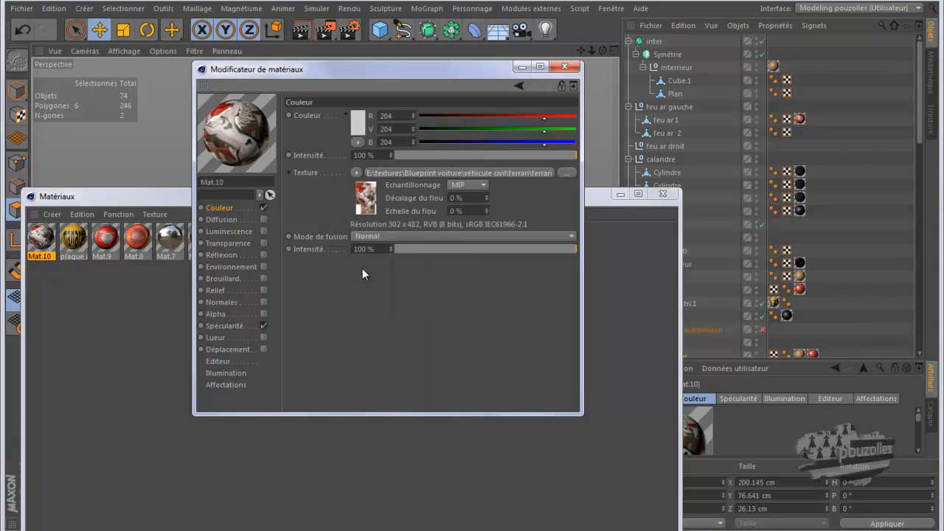
{"action": "left_click", "coordinate": [264, 314]}
{"action": "left_click", "coordinate": [359, 191]}
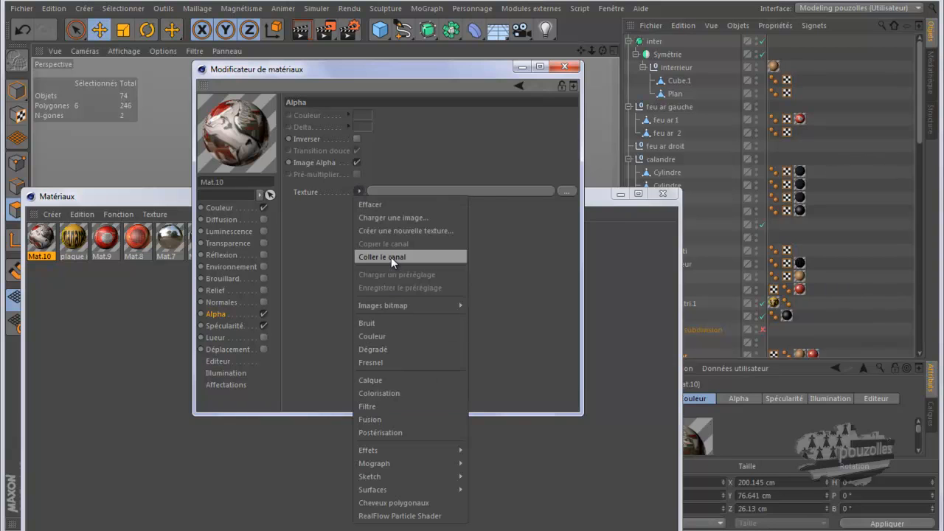
{"action": "left_click", "coordinate": [391, 257]}
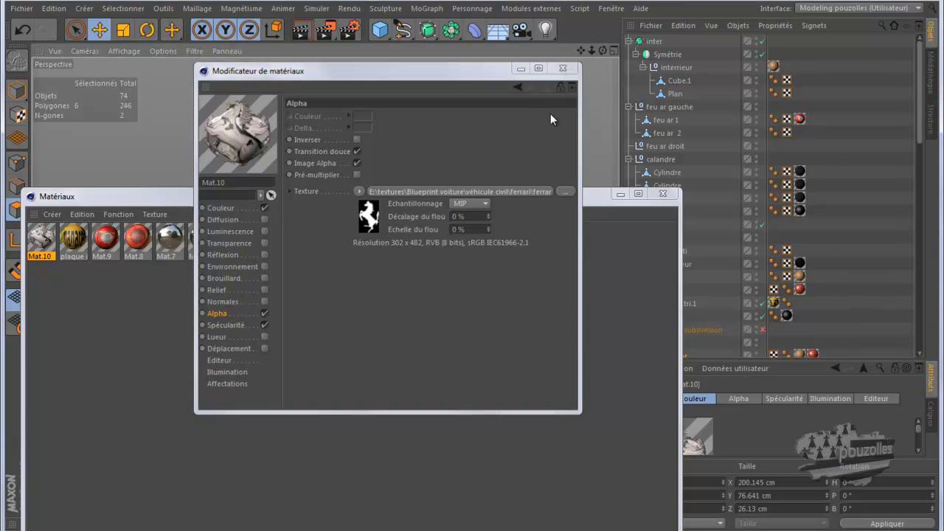
{"action": "left_click", "coordinate": [565, 68]}
Apply Mat.10 to the selected polygons at the centre of the boot lid and put the material manager away.
{"action": "left_click_drag", "start_coordinate": [480, 201], "coordinate": [593, 410]}
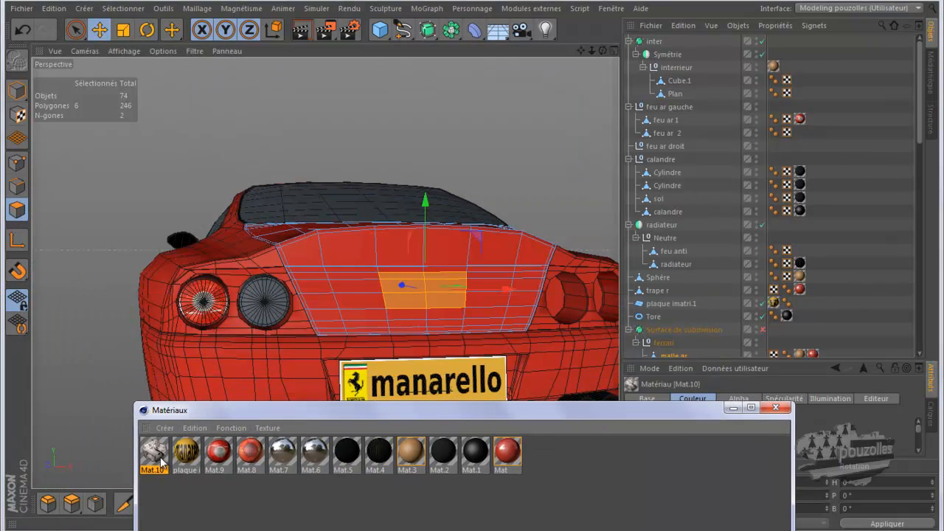
{"action": "left_click_drag", "start_coordinate": [155, 453], "coordinate": [377, 332]}
{"action": "left_click_drag", "start_coordinate": [406, 290], "coordinate": [406, 291]}
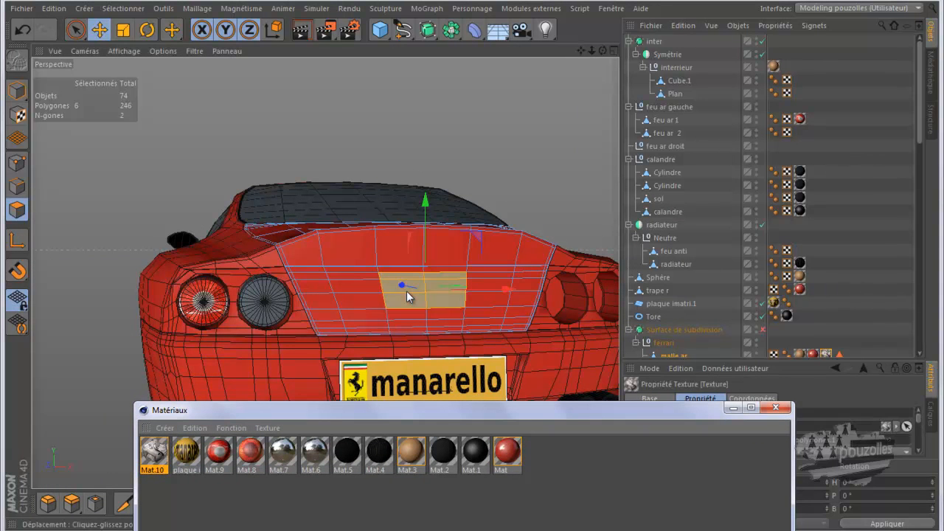
{"action": "left_click", "coordinate": [732, 407]}
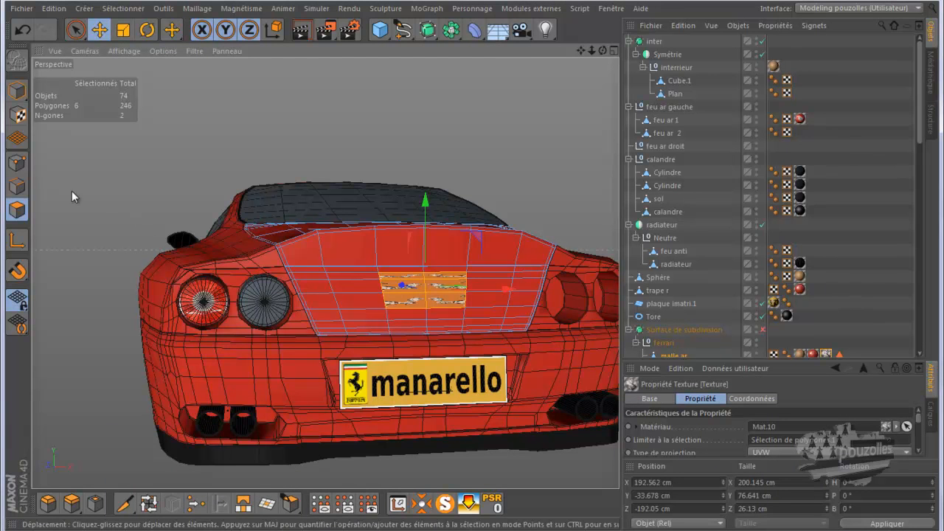
In Texture mode, set the projection type of the Mat.10 tag on malle ar to Planaire.
{"action": "left_click", "coordinate": [18, 114]}
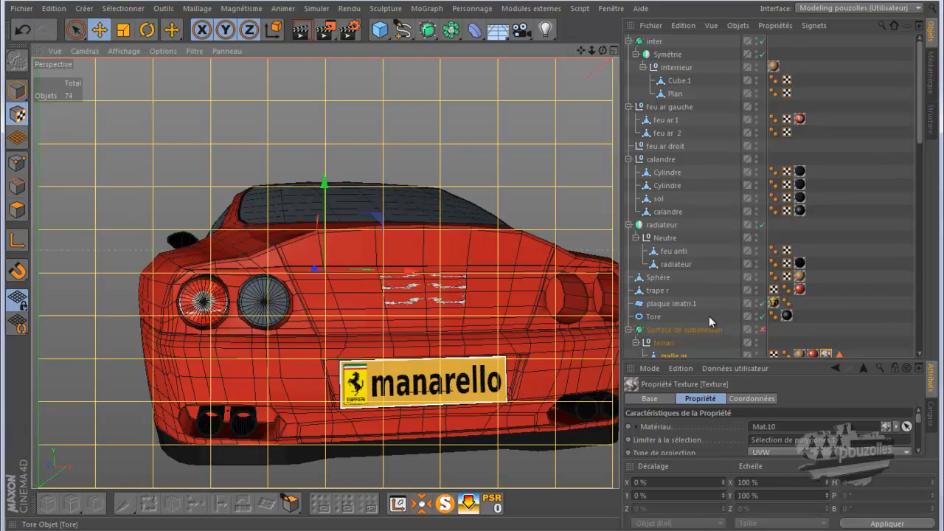
{"action": "scroll", "coordinate": [737, 306], "scroll_direction": "down", "scroll_amount": 3}
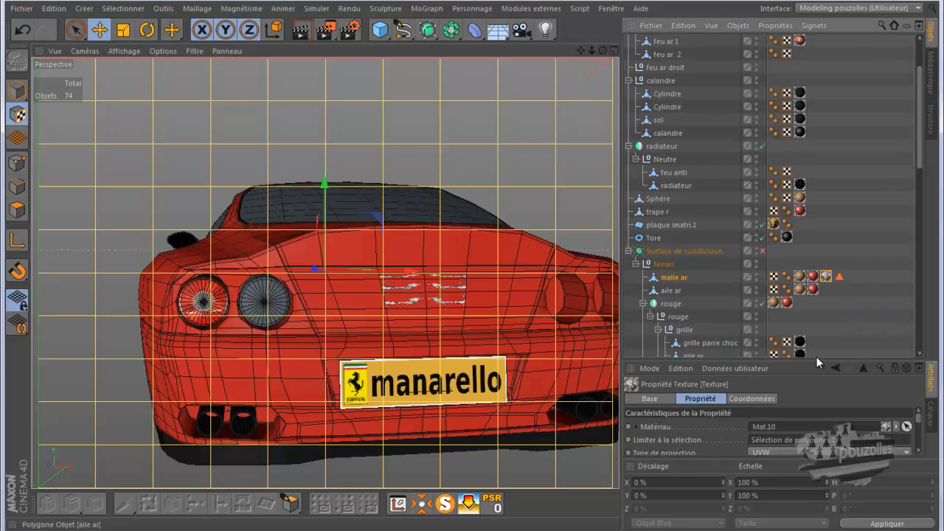
{"action": "left_click_drag", "start_coordinate": [816, 359], "coordinate": [816, 298]}
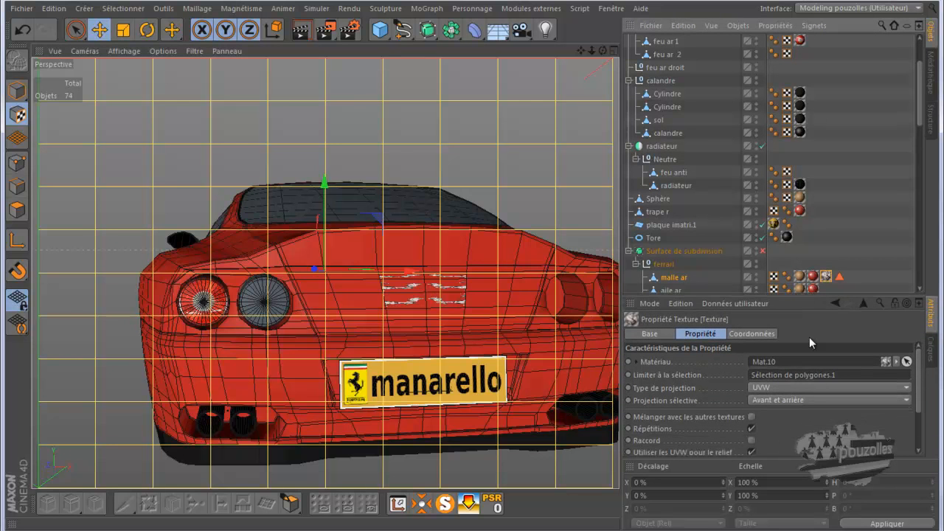
{"action": "left_click", "coordinate": [799, 385]}
{"action": "left_click", "coordinate": [784, 427]}
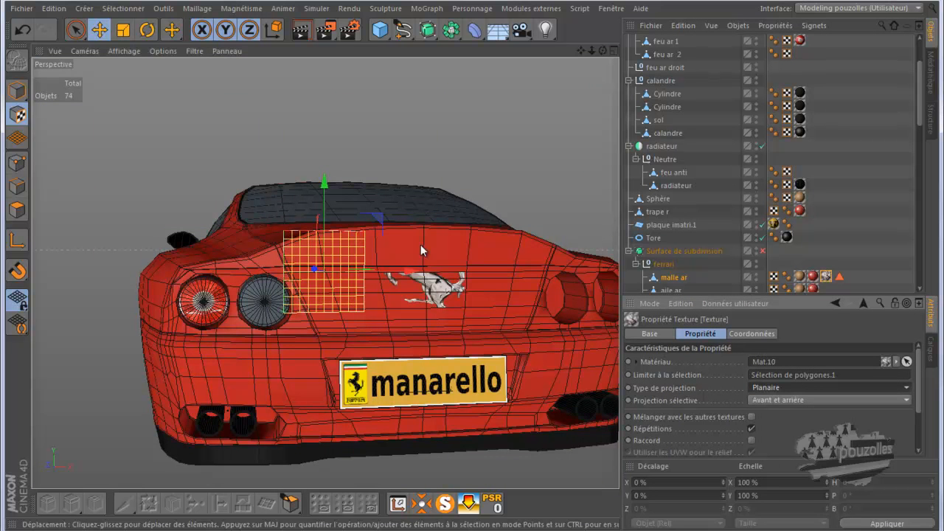
Set the horse texture's Longueur X and Longueur Y to 70 %.
{"action": "scroll", "coordinate": [438, 284], "scroll_direction": "up", "scroll_amount": 6}
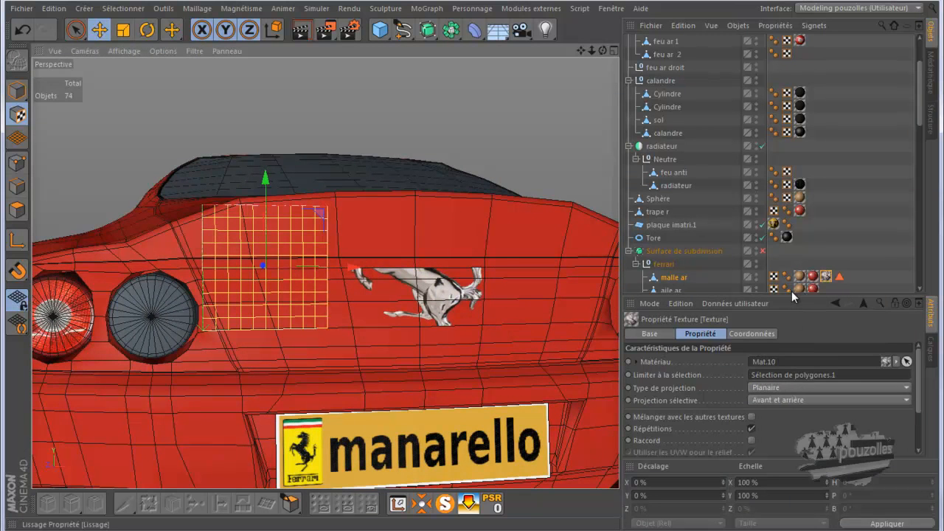
{"action": "left_click_drag", "start_coordinate": [789, 296], "coordinate": [788, 214]}
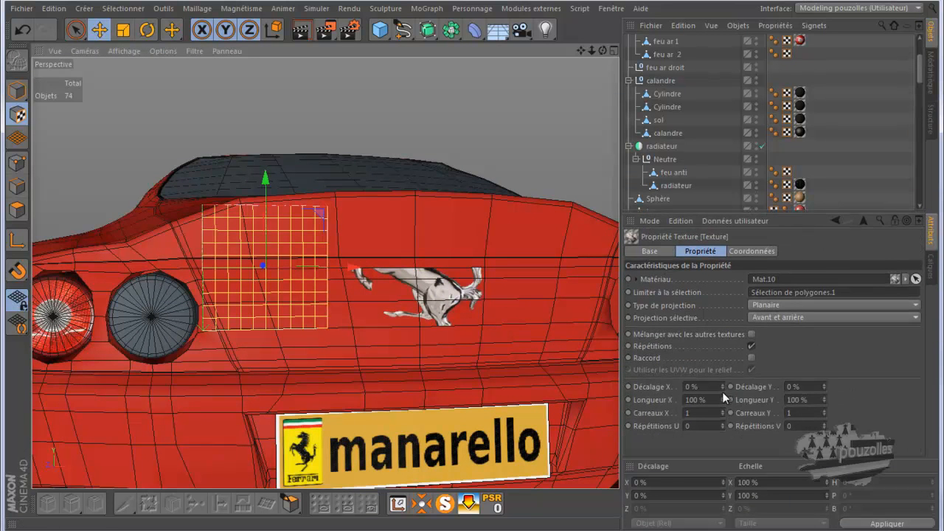
{"action": "left_click", "coordinate": [698, 398]}
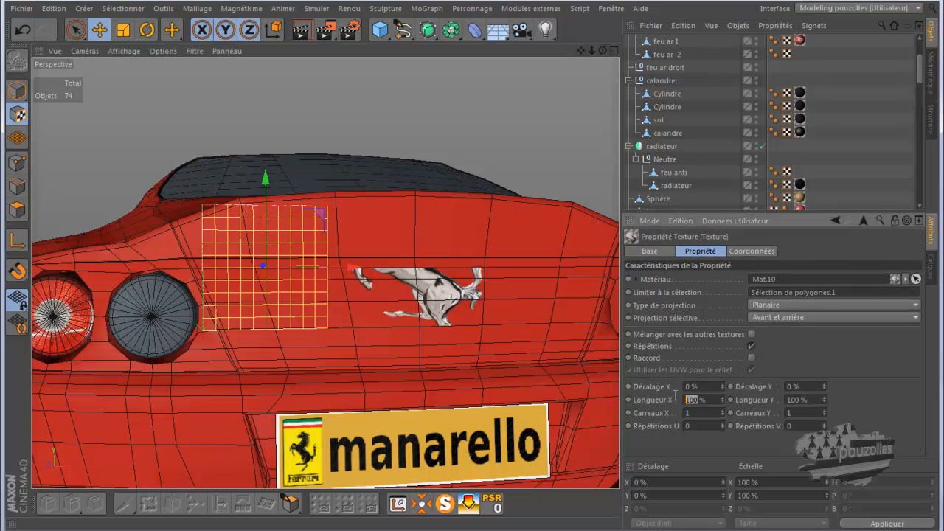
{"action": "type", "text": "70"}
{"action": "left_click", "coordinate": [819, 399]}
{"action": "type", "text": "70"}
{"action": "key", "text": "Return"}
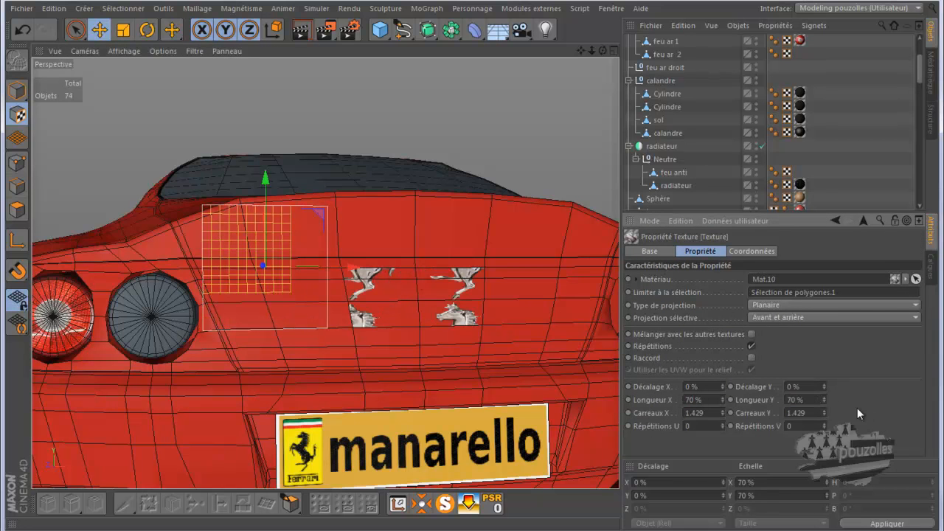
Turn off Répétitions and shift the horse texture to an offset of about 110.4 % in X and 27.4 % in Y.
{"action": "left_click", "coordinate": [752, 346]}
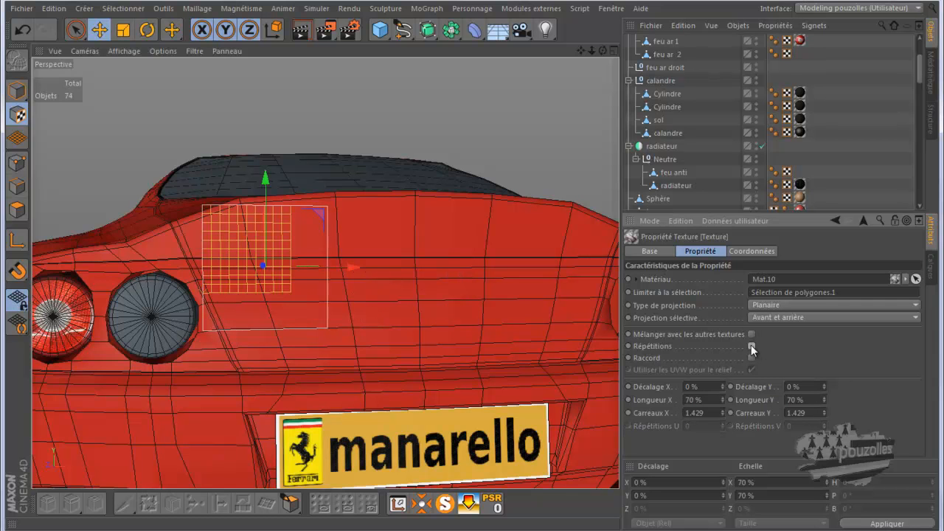
{"action": "left_click_drag", "start_coordinate": [354, 267], "coordinate": [474, 267]}
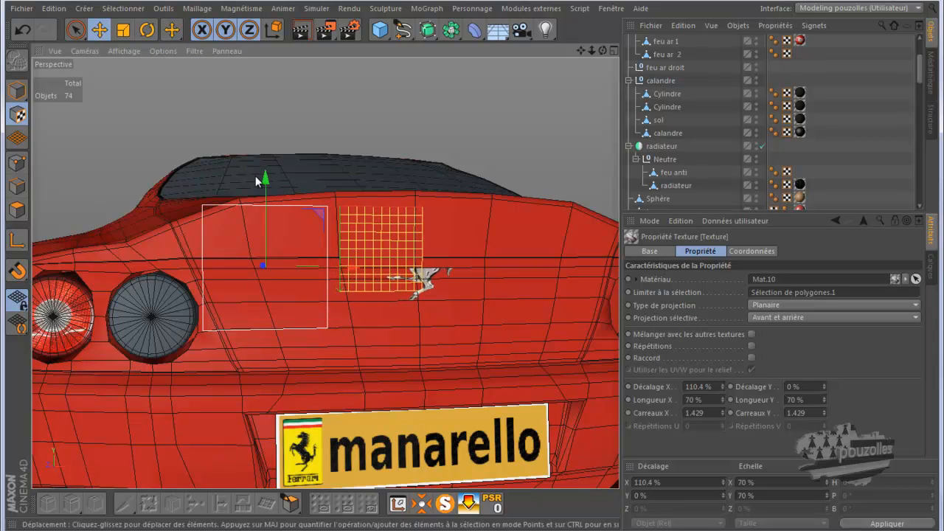
{"action": "left_click_drag", "start_coordinate": [264, 180], "coordinate": [309, 284]}
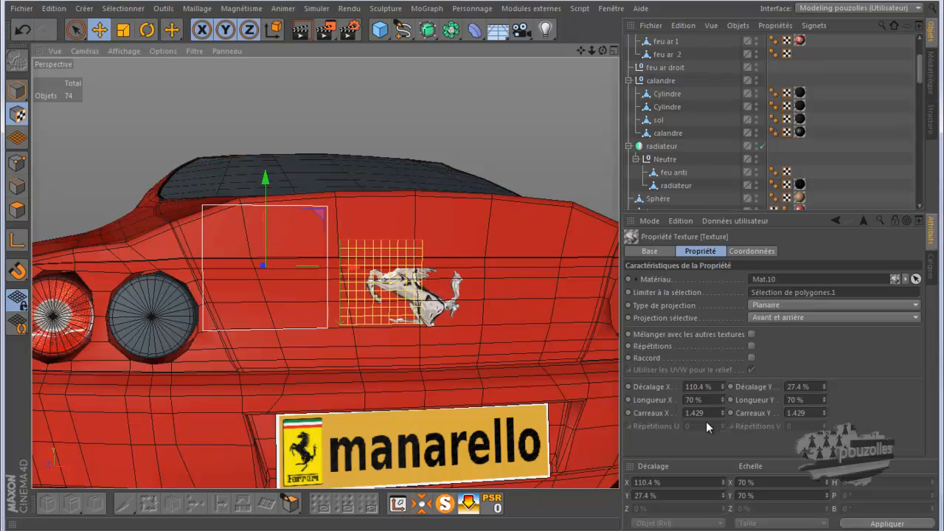
Set the texture's Longueur X and Y to 50 % and lower it to a Y offset of about 41.2 %.
{"action": "double_click", "coordinate": [691, 400]}
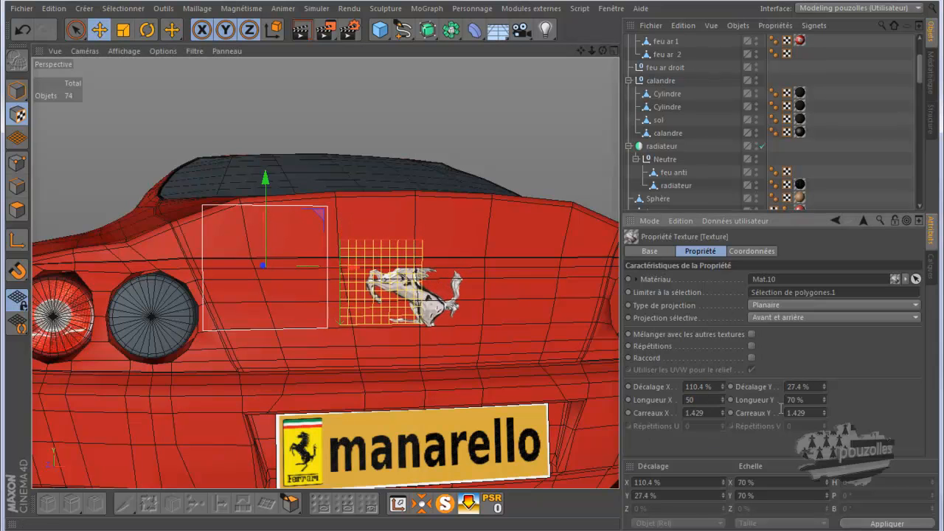
{"action": "type", "text": "50"}
{"action": "double_click", "coordinate": [804, 400]}
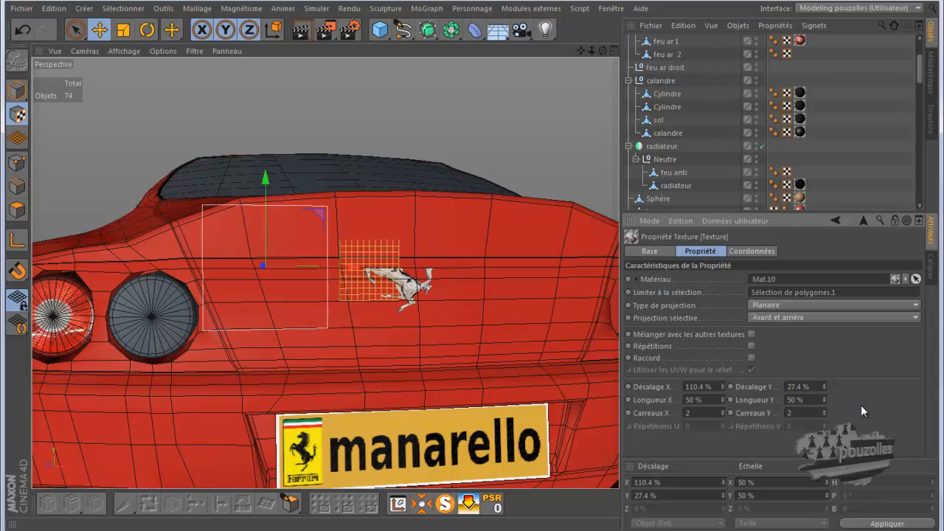
{"action": "left_click_drag", "start_coordinate": [264, 180], "coordinate": [269, 225]}
Set the texture's Longueur X and Y to 40 % and reposition it to offsets of about 126.2 % in X and 47.2 % in Y.
{"action": "left_click", "coordinate": [688, 399]}
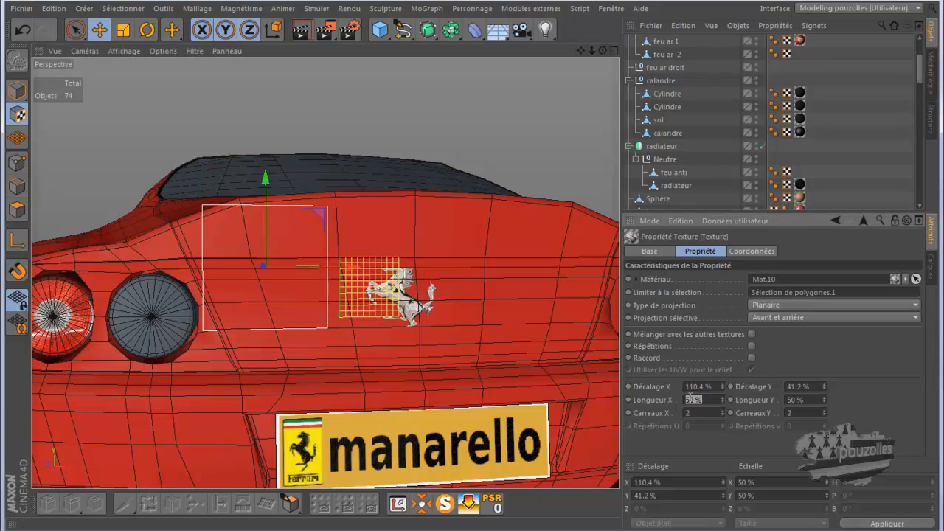
{"action": "type", "text": "40"}
{"action": "left_click", "coordinate": [796, 400]}
{"action": "type", "text": "40"}
{"action": "key", "text": "Return"}
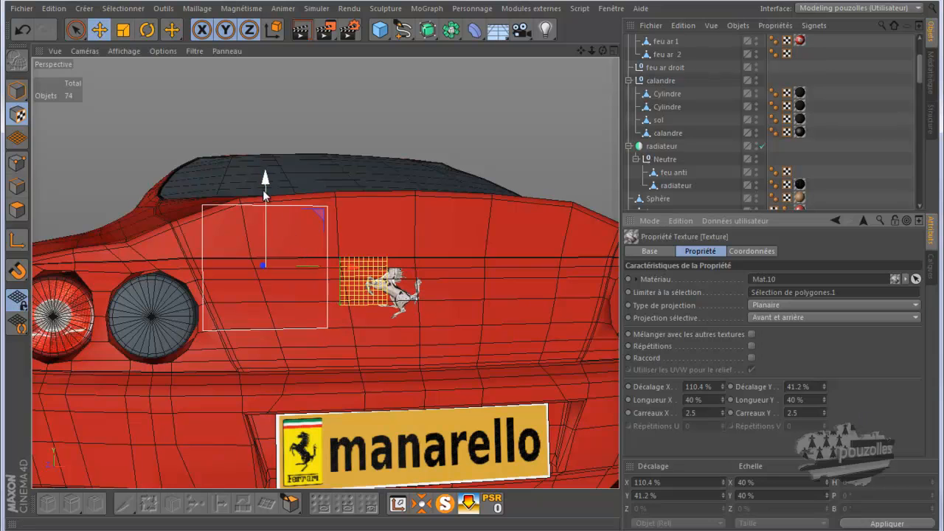
{"action": "left_click_drag", "start_coordinate": [266, 183], "coordinate": [267, 209]}
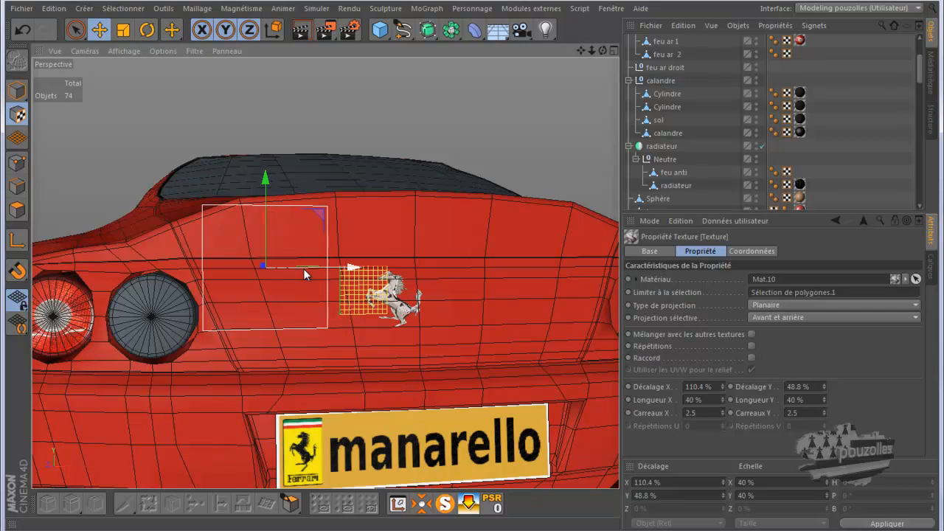
{"action": "left_click_drag", "start_coordinate": [317, 267], "coordinate": [367, 271]}
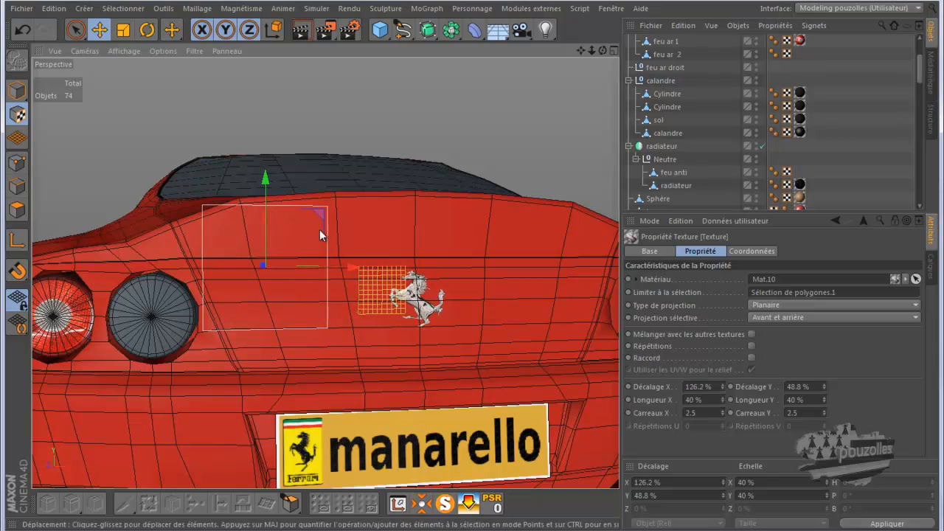
{"action": "left_click_drag", "start_coordinate": [268, 189], "coordinate": [269, 184]}
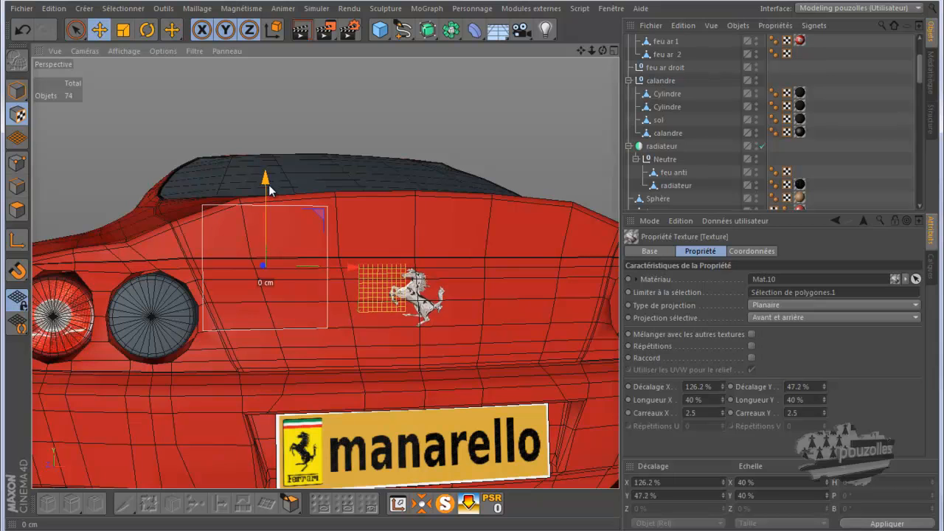
Set the horse texture's Longueur X and Longueur Y to 35 %.
{"action": "double_click", "coordinate": [692, 400]}
{"action": "type", "text": "3"}
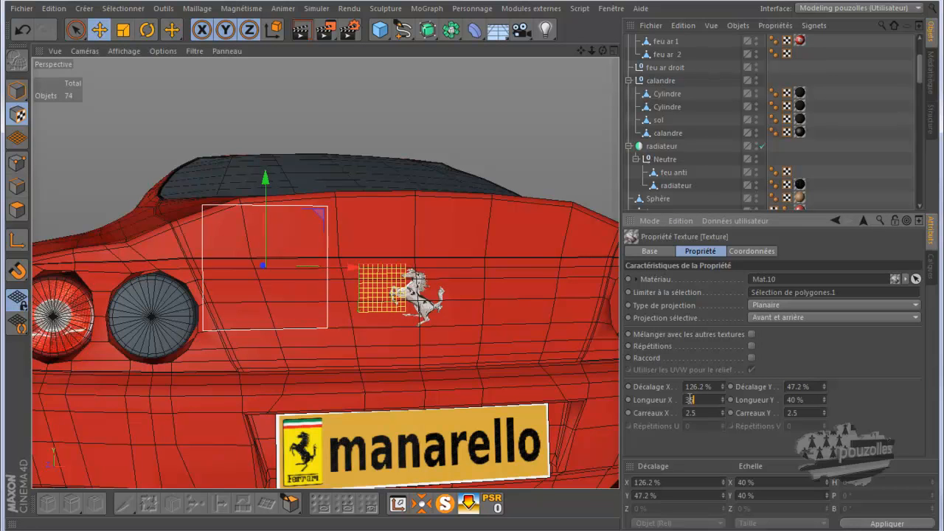
{"action": "type", "text": "3"}
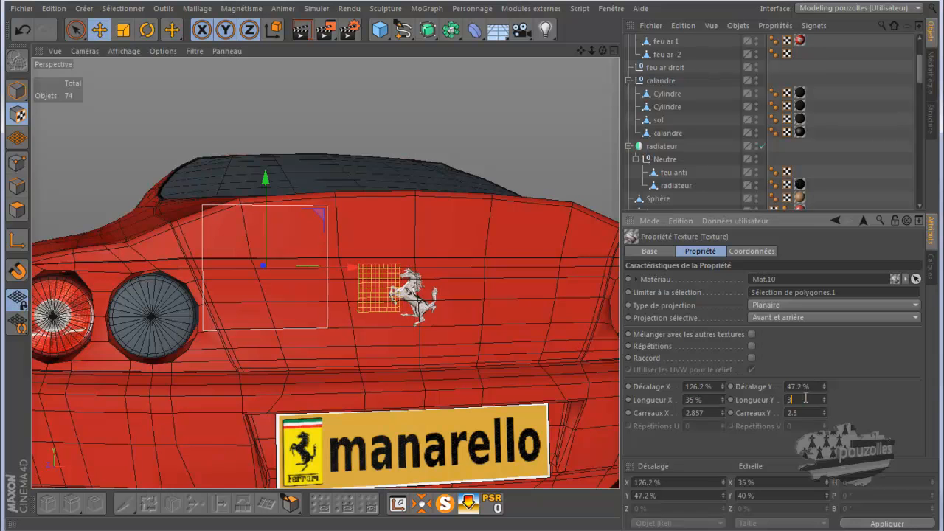
{"action": "type", "text": "5"}
{"action": "key", "text": "Return"}
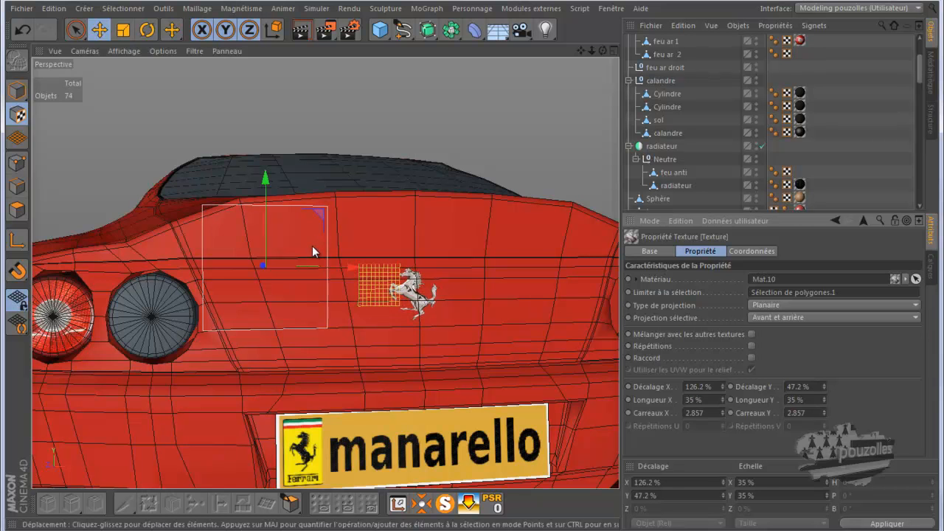
Fine-tune the horse logo's position on the boot lid to offsets of about 129.4 % in X and 49.4 % in Y.
{"action": "scroll", "coordinate": [398, 273], "scroll_direction": "up", "scroll_amount": 5}
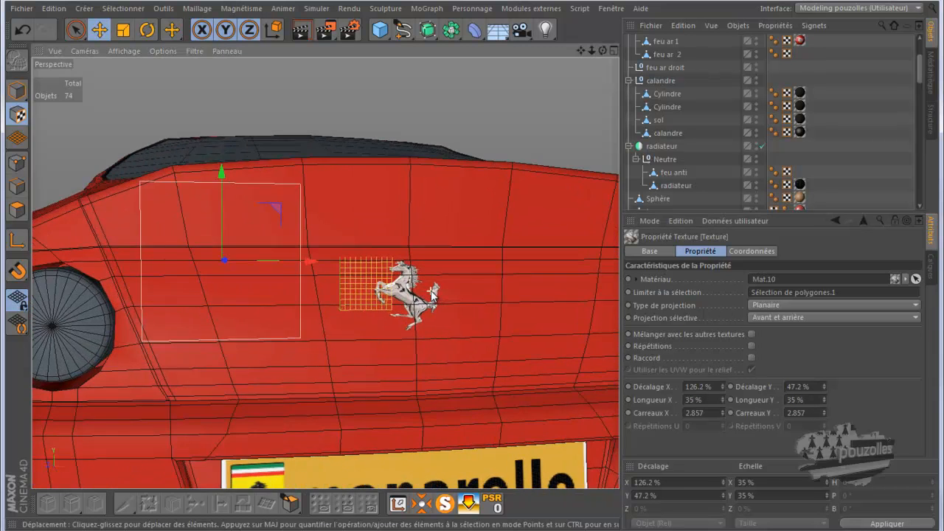
{"action": "scroll", "coordinate": [409, 288], "scroll_direction": "up", "scroll_amount": 4}
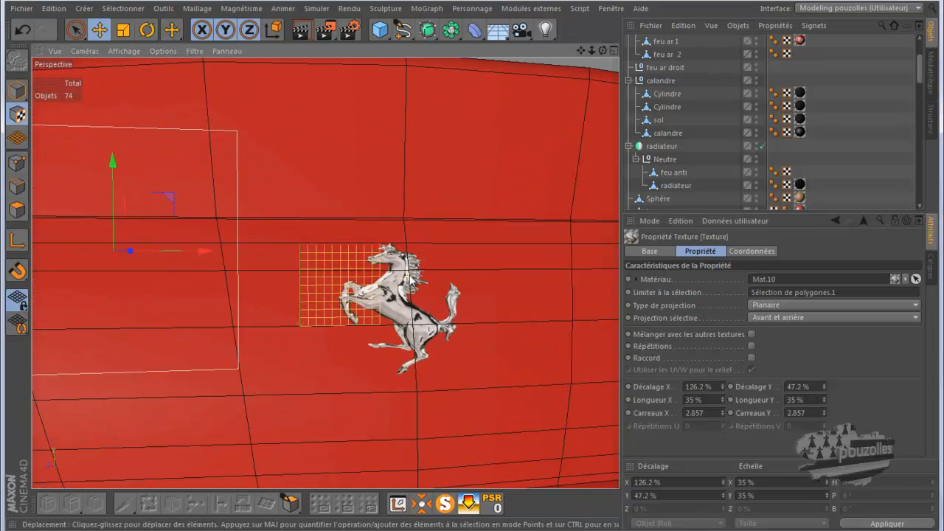
{"action": "left_click_drag", "start_coordinate": [112, 161], "coordinate": [112, 173]}
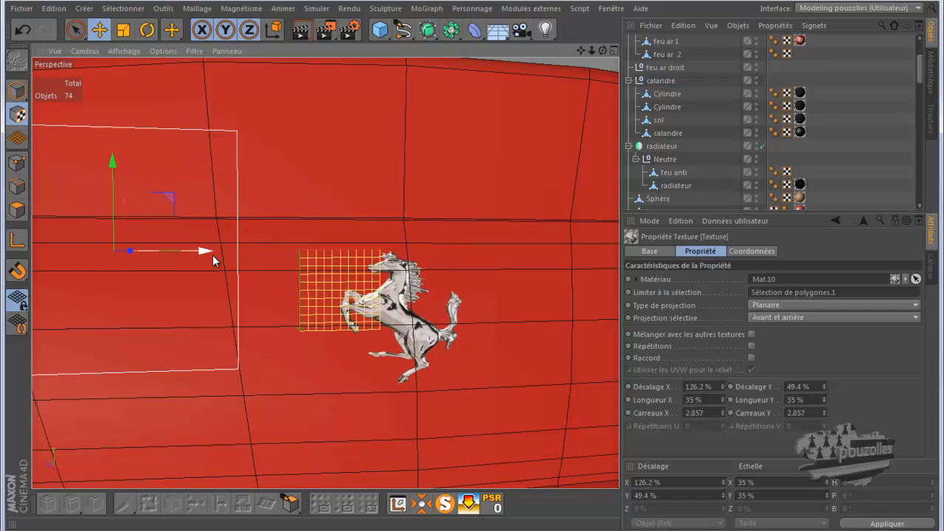
{"action": "left_click_drag", "start_coordinate": [208, 250], "coordinate": [217, 254]}
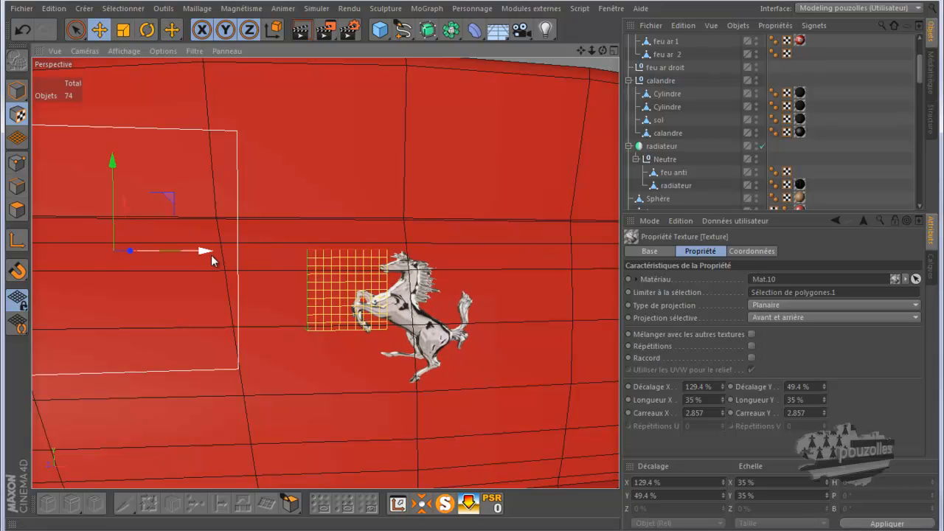
Return to Model mode and show the whole rear of the car with its horse logo.
{"action": "scroll", "coordinate": [305, 259], "scroll_direction": "down", "scroll_amount": 4}
{"action": "scroll", "coordinate": [412, 244], "scroll_direction": "down", "scroll_amount": 2}
{"action": "left_click", "coordinate": [18, 90]}
{"action": "scroll", "coordinate": [476, 147], "scroll_direction": "down", "scroll_amount": 5}
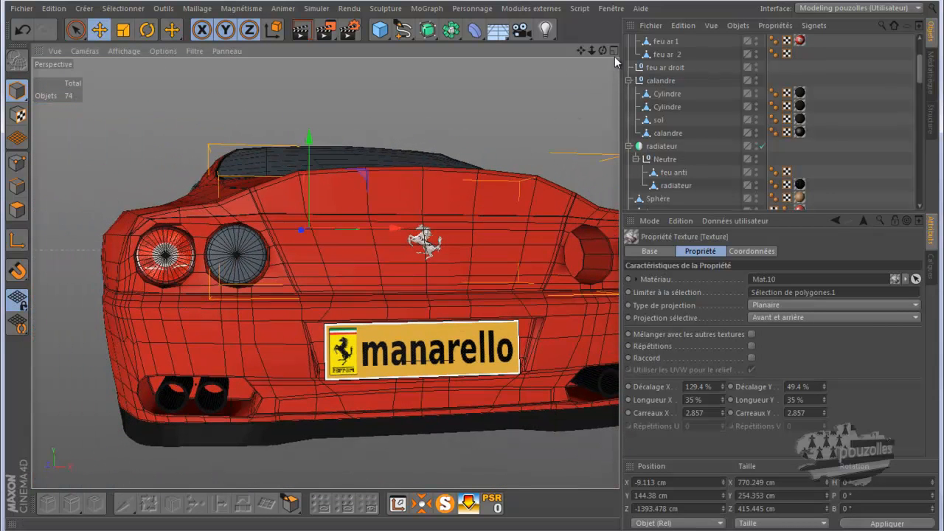
Frame the front wing around the side vent and select the wing object aile av in Model mode.
{"action": "left_click_drag", "start_coordinate": [601, 50], "coordinate": [489, 267]}
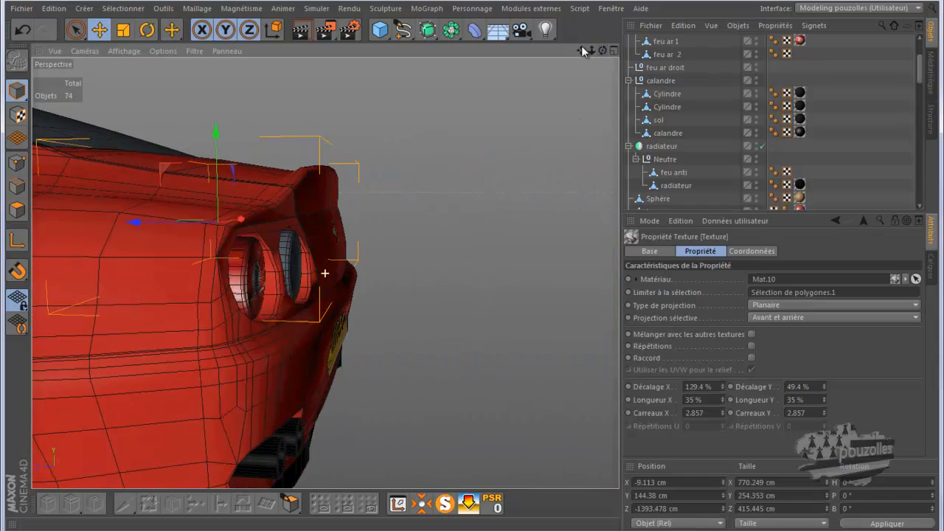
{"action": "left_click_drag", "start_coordinate": [580, 49], "coordinate": [541, 134]}
{"action": "right_click_drag", "start_coordinate": [533, 160], "coordinate": [339, 206], "text": "alt"}
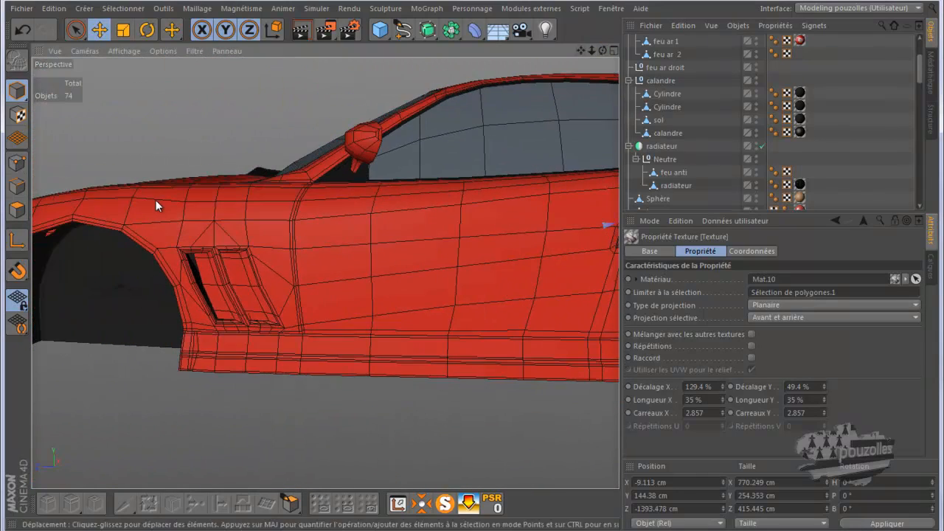
{"action": "scroll", "coordinate": [161, 194], "scroll_direction": "up", "scroll_amount": 6}
{"action": "scroll", "coordinate": [161, 196], "scroll_direction": "up", "scroll_amount": 2}
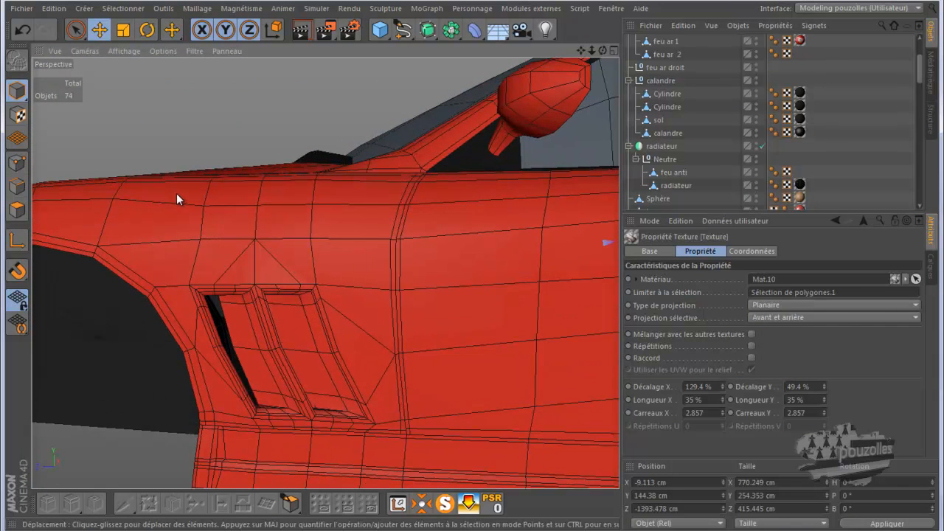
{"action": "left_click", "coordinate": [360, 195]}
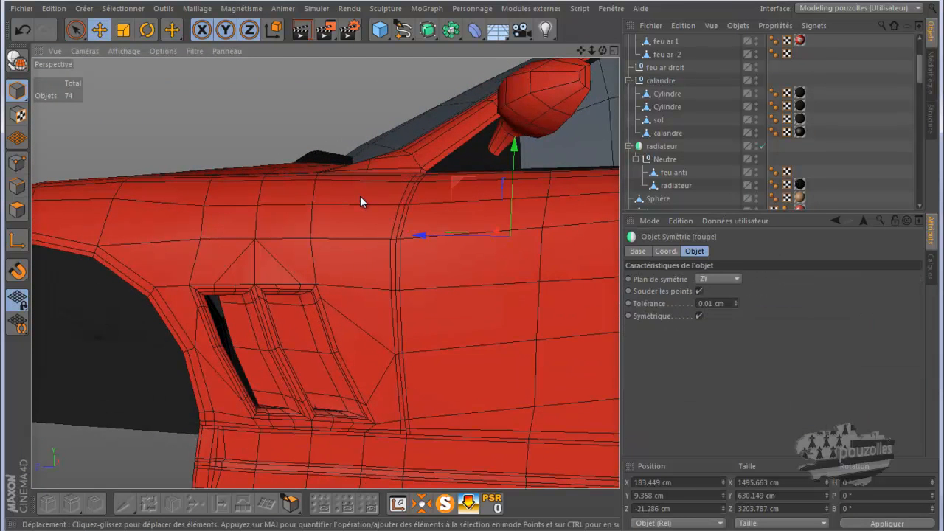
{"action": "left_click", "coordinate": [17, 210]}
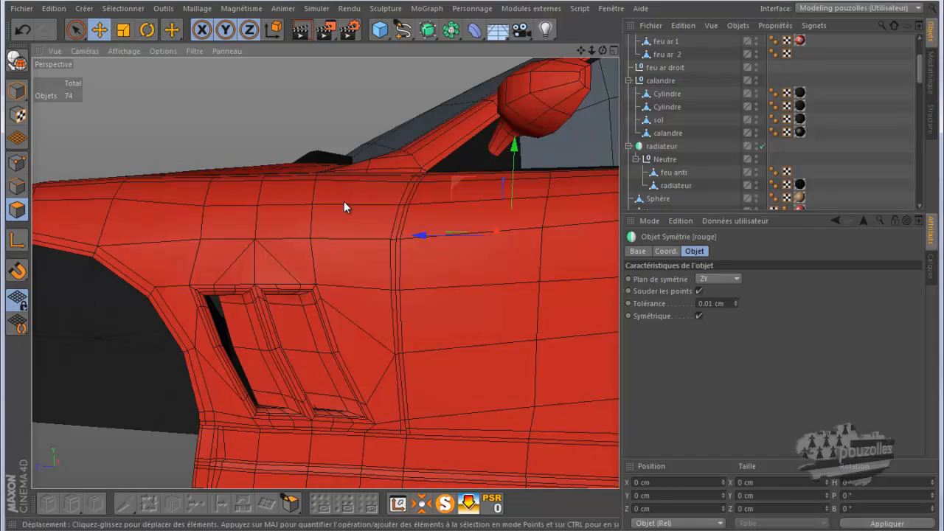
{"action": "left_click", "coordinate": [17, 90]}
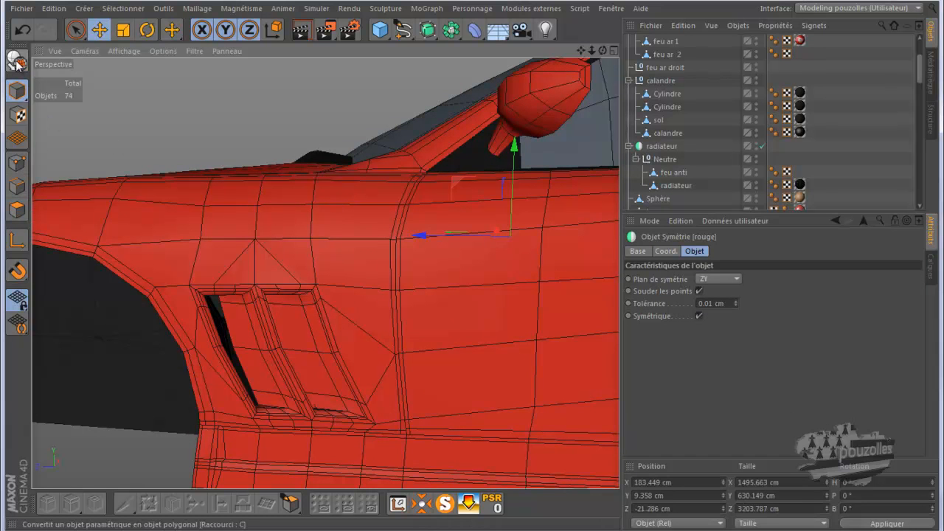
{"action": "left_click", "coordinate": [346, 216]}
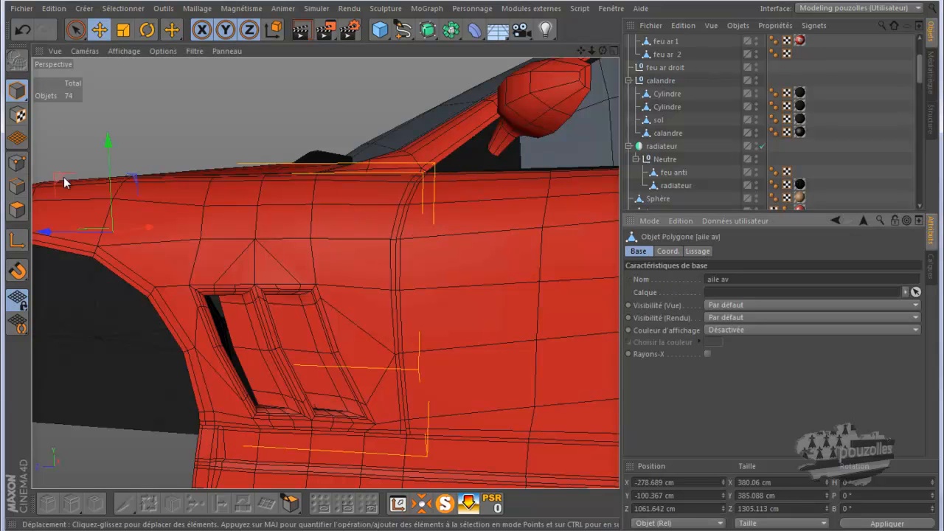
Select the three stacked polygons of the front wing just above the side vent, beside the door edge.
{"action": "left_click", "coordinate": [17, 210]}
{"action": "left_click", "coordinate": [347, 195]}
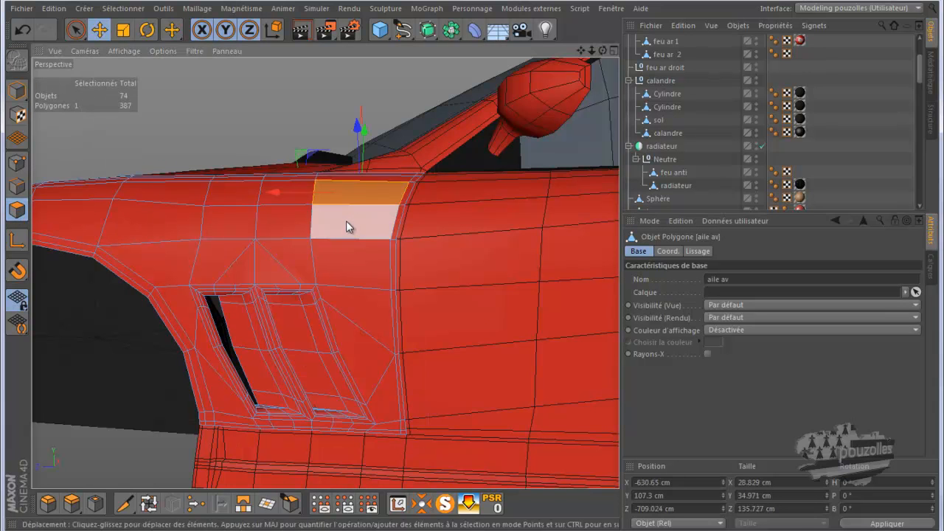
{"action": "left_click", "coordinate": [346, 222], "text": "shift"}
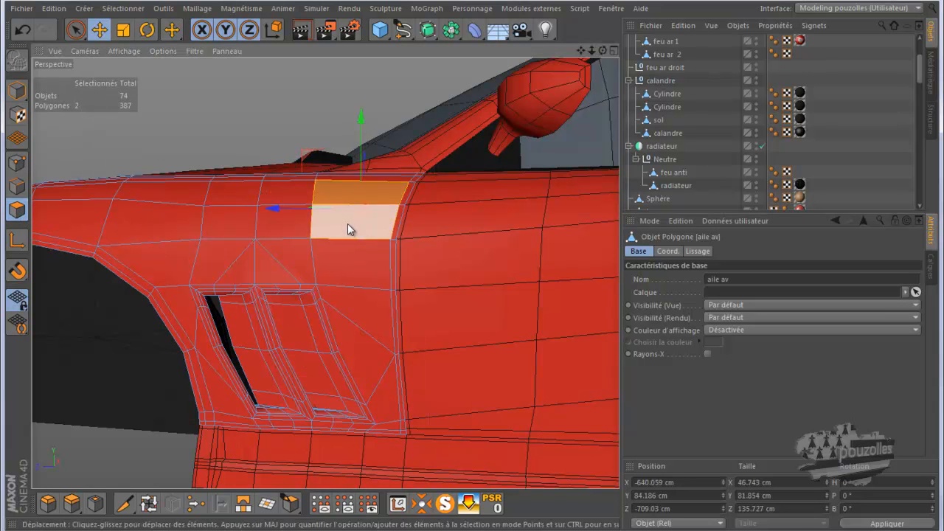
{"action": "left_click", "coordinate": [347, 249], "text": "shift"}
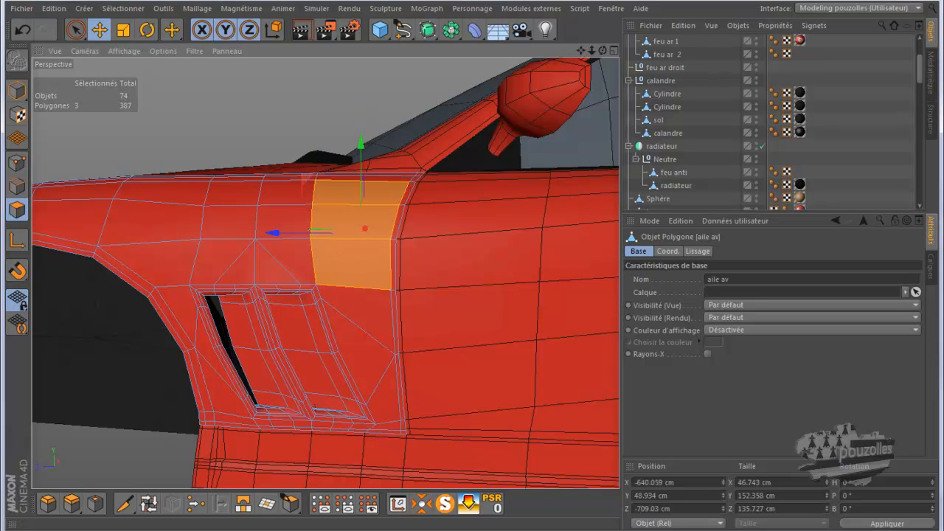
Create a new material with the Ferrari_Logos_Logo_Ferrari image as its Couleur texture, without copying the file to the project location.
{"action": "key", "text": "shift+F2"}
{"action": "double_click", "coordinate": [222, 498]}
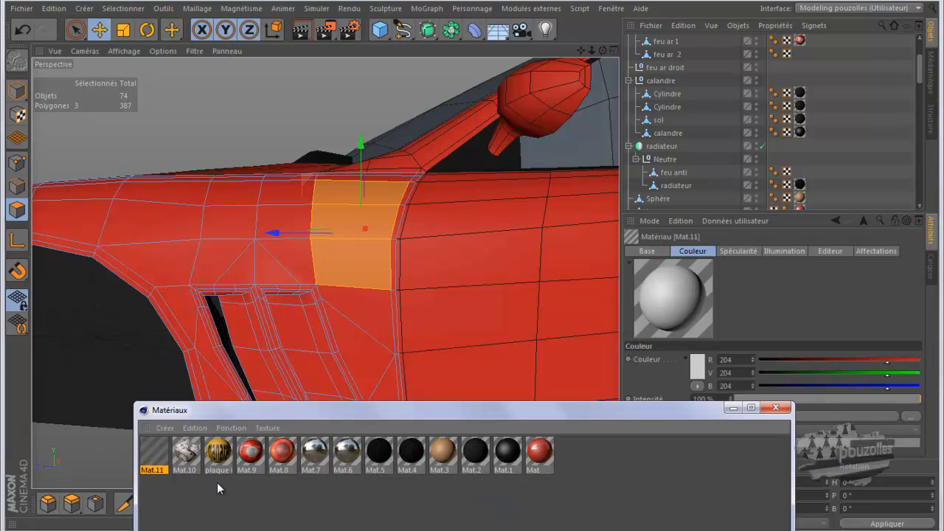
{"action": "double_click", "coordinate": [153, 452]}
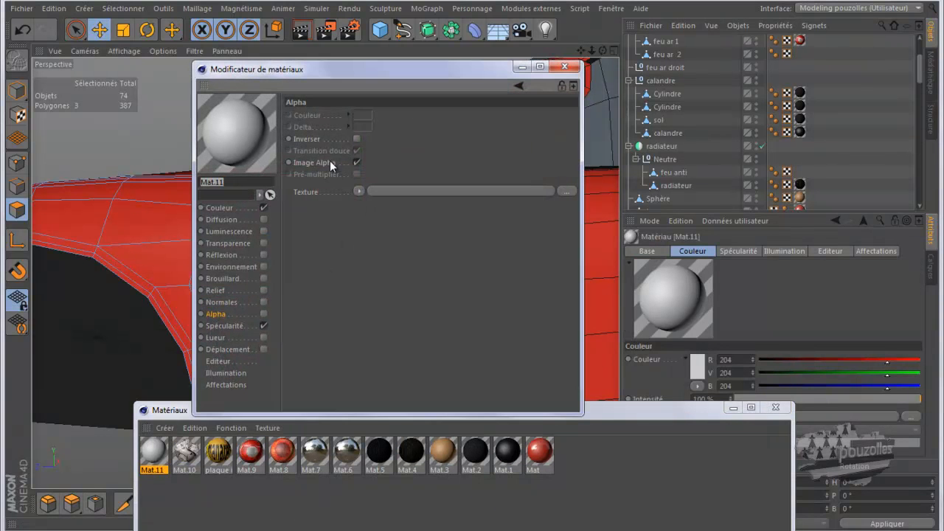
{"action": "left_click", "coordinate": [222, 208]}
{"action": "left_click", "coordinate": [561, 172]}
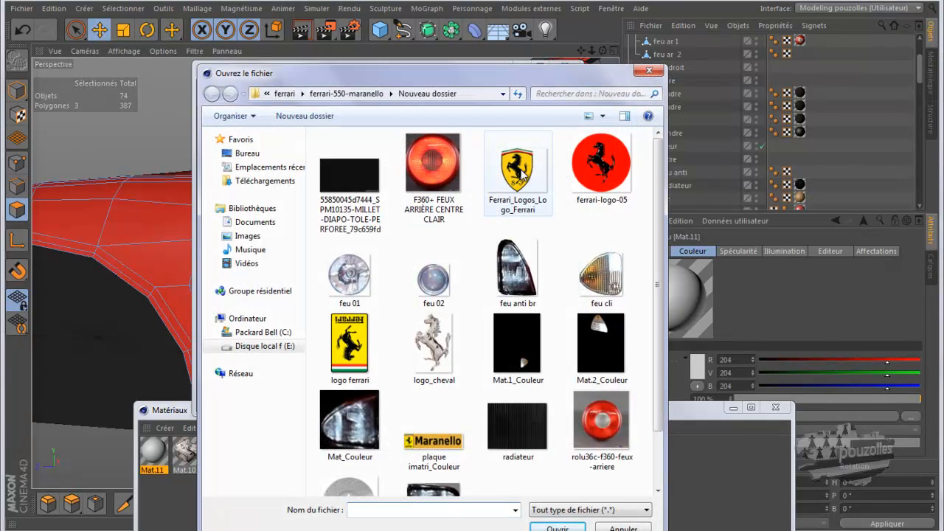
{"action": "double_click", "coordinate": [521, 169]}
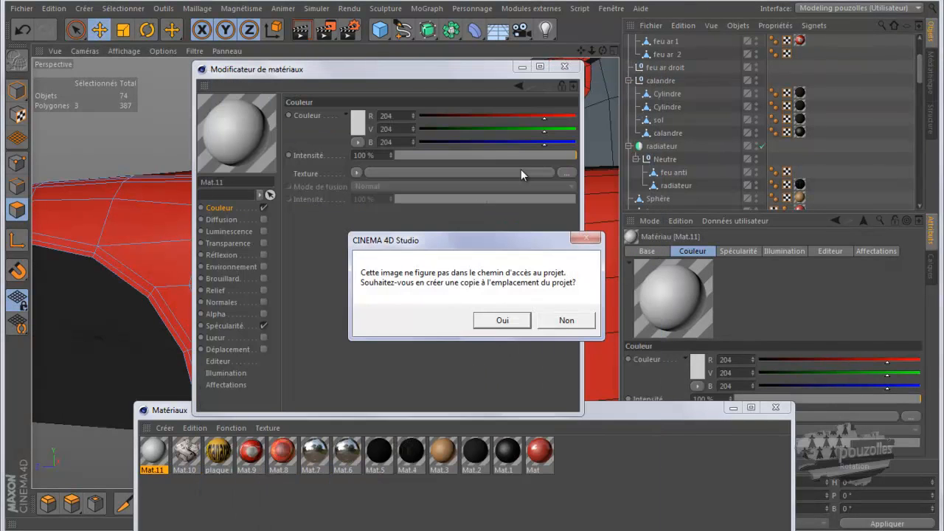
{"action": "left_click", "coordinate": [561, 323]}
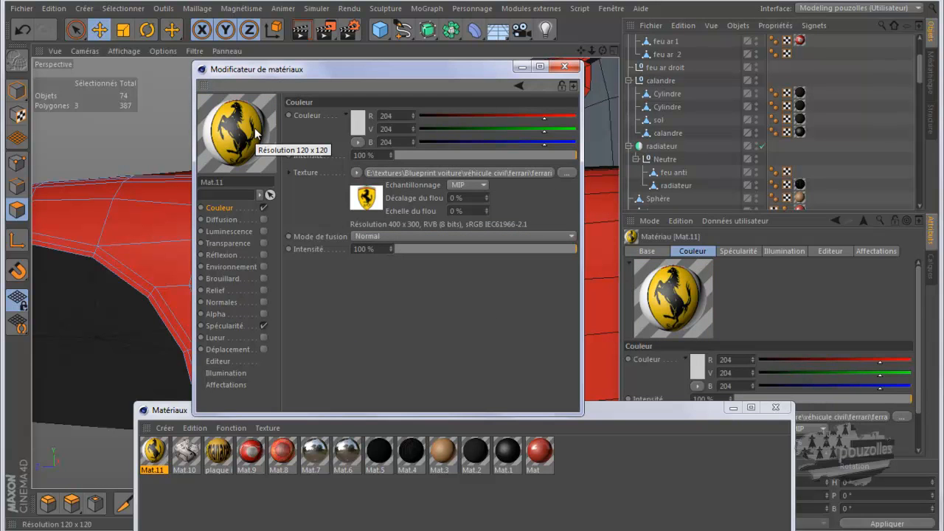
Copy the new material's Couleur channel texture and paste it into an enabled Alpha channel.
{"action": "left_click", "coordinate": [357, 172]}
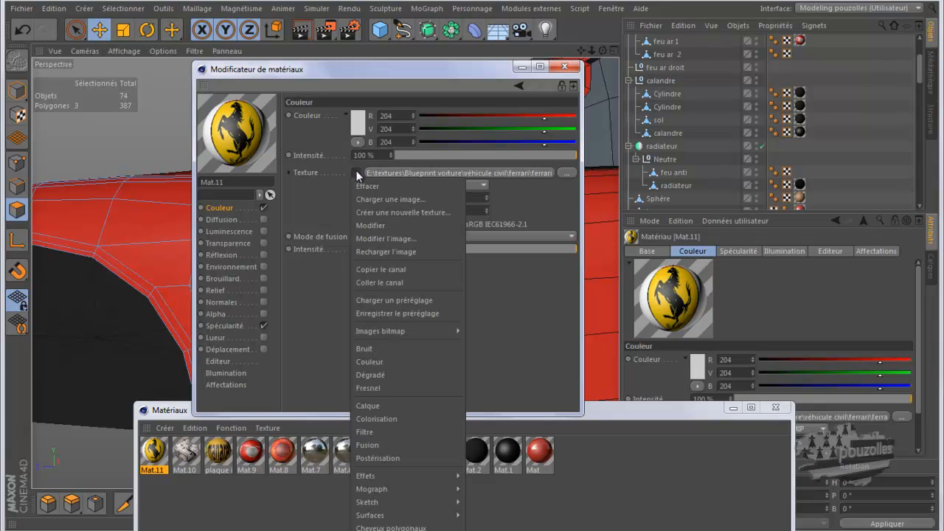
{"action": "left_click", "coordinate": [380, 269]}
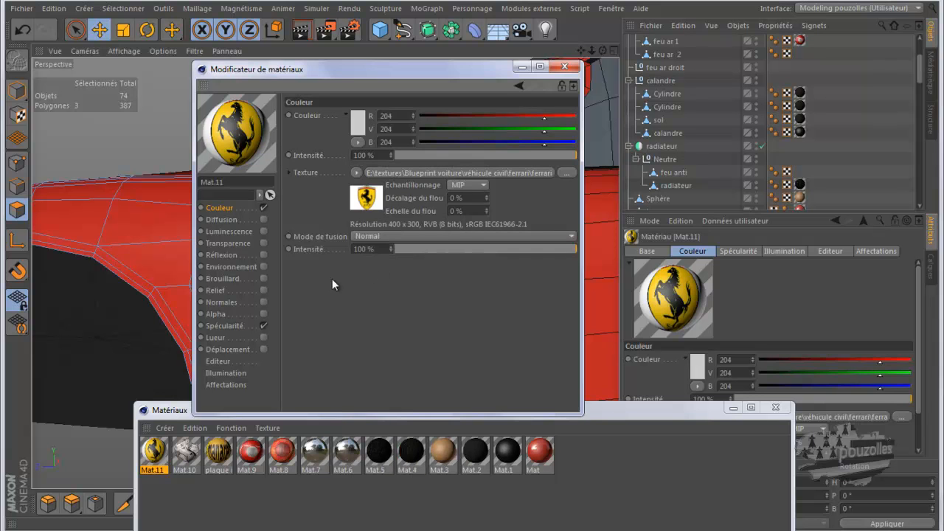
{"action": "left_click", "coordinate": [263, 313]}
{"action": "left_click", "coordinate": [359, 190]}
{"action": "mouse_move", "coordinate": [382, 316]}
{"action": "left_click", "coordinate": [384, 257]}
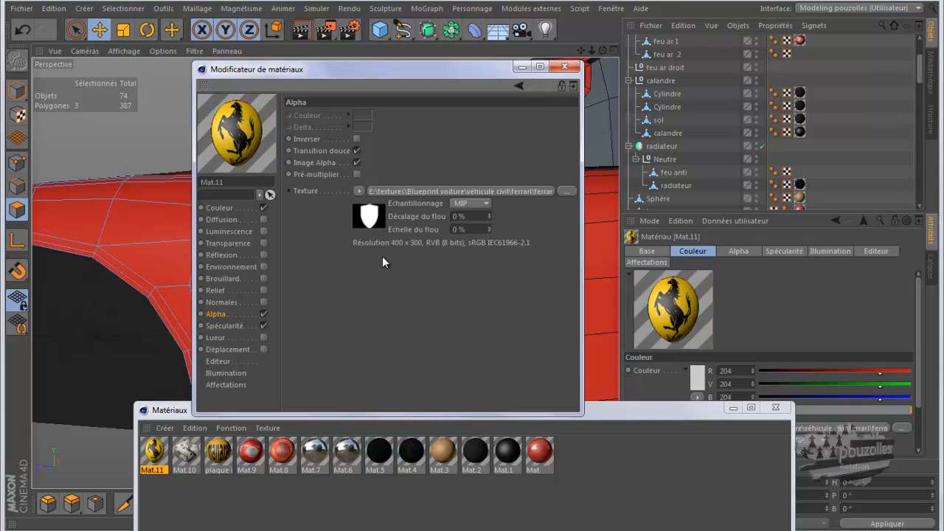
Set the shield material's preview to Très grande taille on a Plan shape, and close the material editor.
{"action": "right_click", "coordinate": [244, 141]}
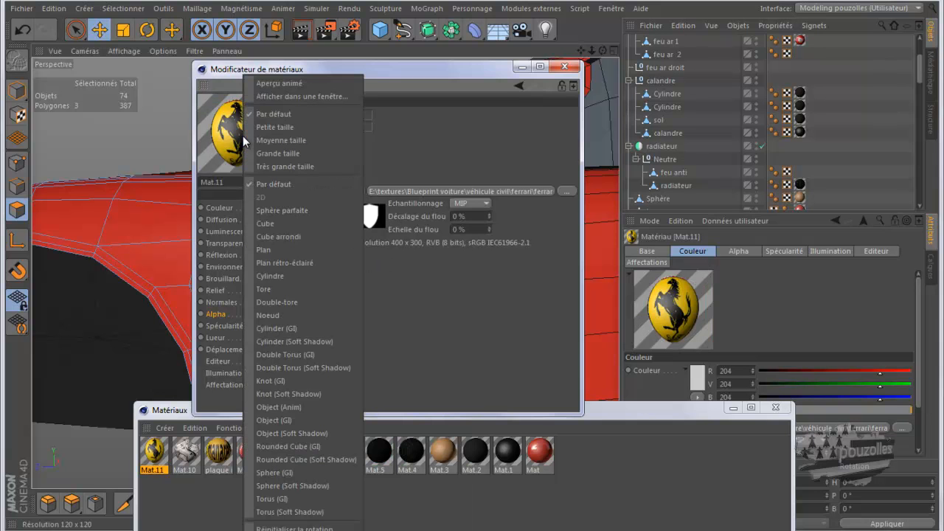
{"action": "left_click", "coordinate": [286, 165]}
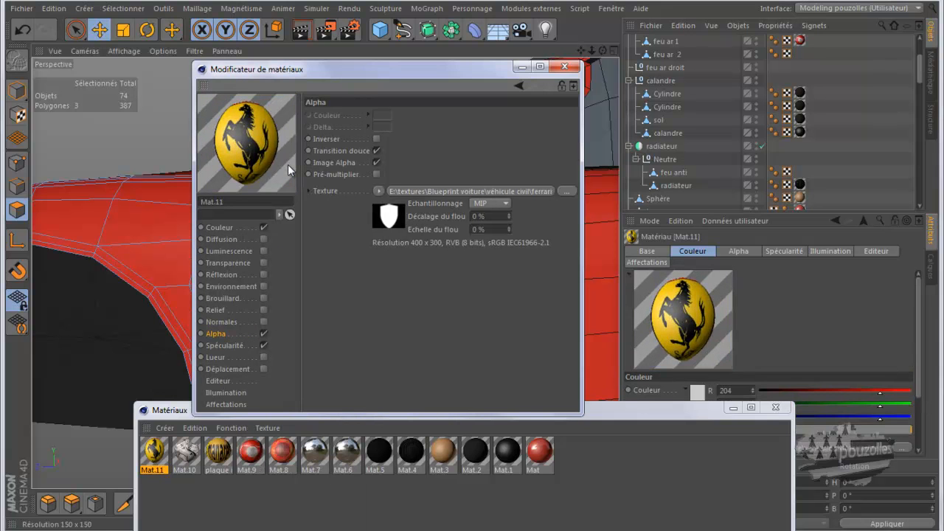
{"action": "right_click", "coordinate": [259, 146]}
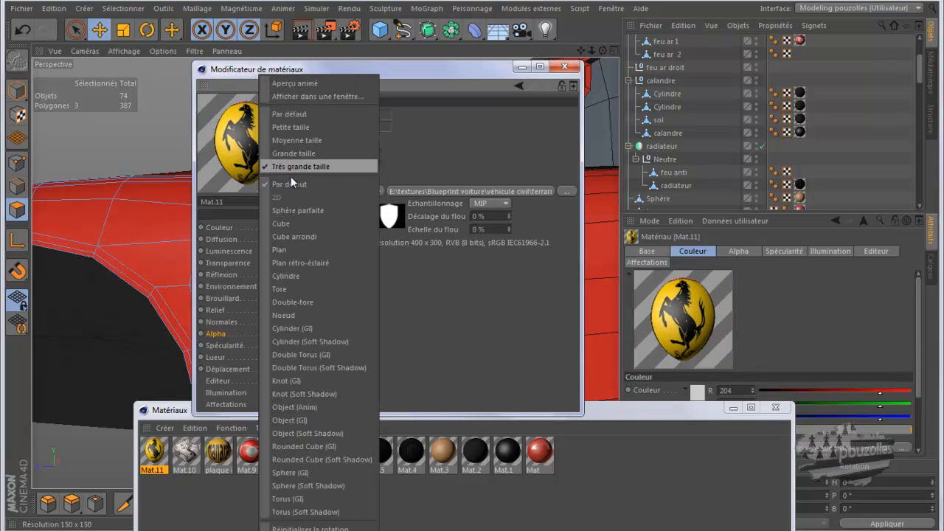
{"action": "left_click", "coordinate": [295, 249]}
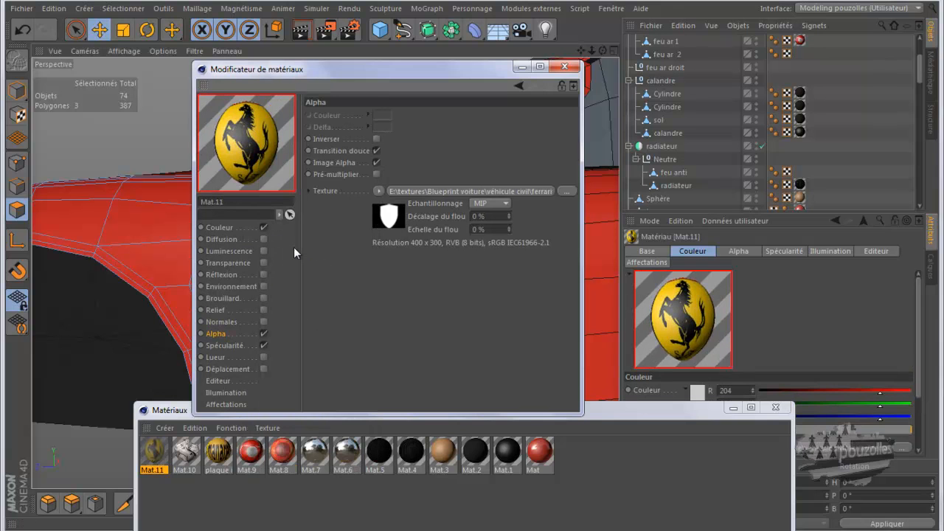
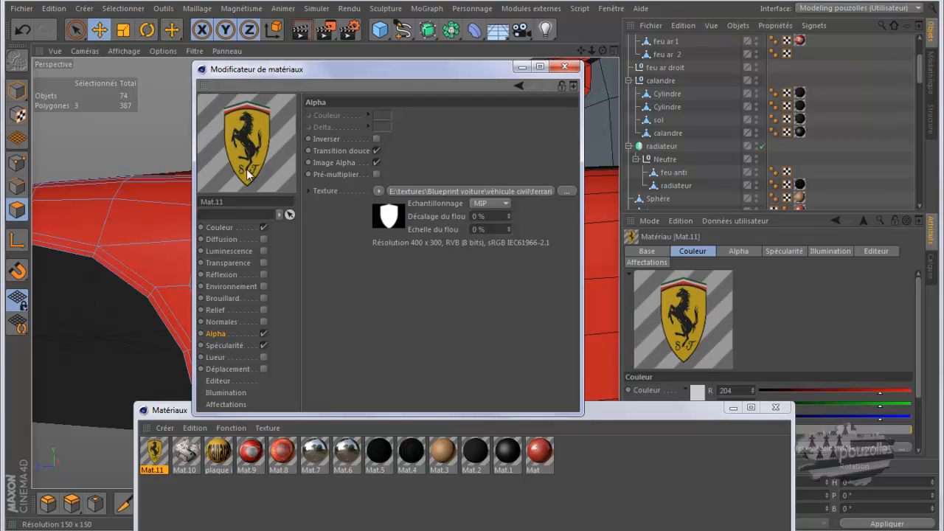
{"action": "left_click", "coordinate": [564, 66]}
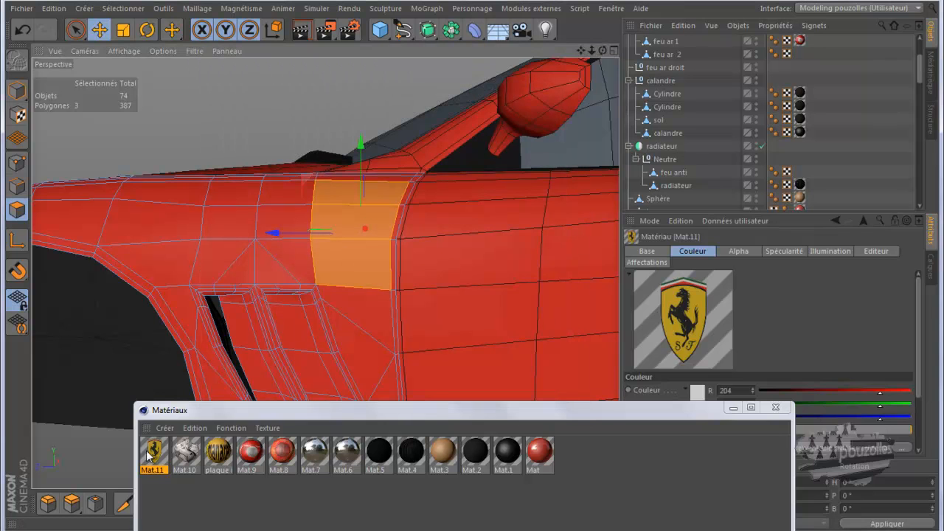
Try assigning the shield material directly onto the selected front wing polygons, and undo the assignment.
{"action": "left_click_drag", "start_coordinate": [150, 453], "coordinate": [164, 433]}
{"action": "left_click_drag", "start_coordinate": [346, 216], "coordinate": [347, 222]}
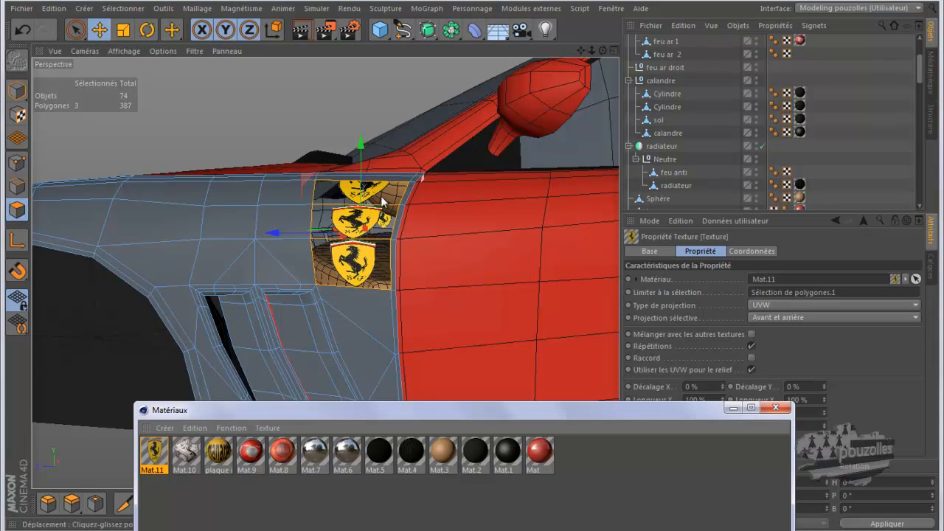
{"action": "left_click_drag", "start_coordinate": [732, 207], "coordinate": [737, 260]}
{"action": "left_click_drag", "start_coordinate": [742, 308], "coordinate": [742, 319]}
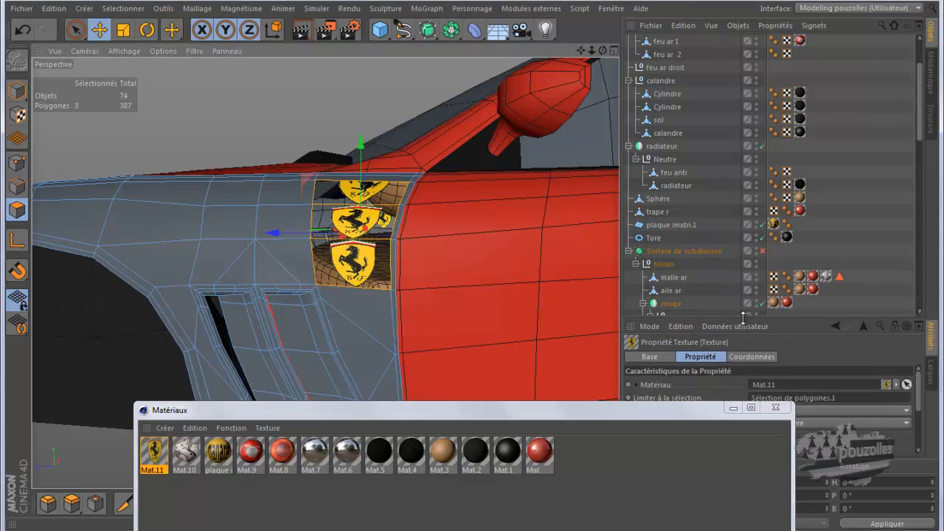
{"action": "left_click", "coordinate": [24, 30]}
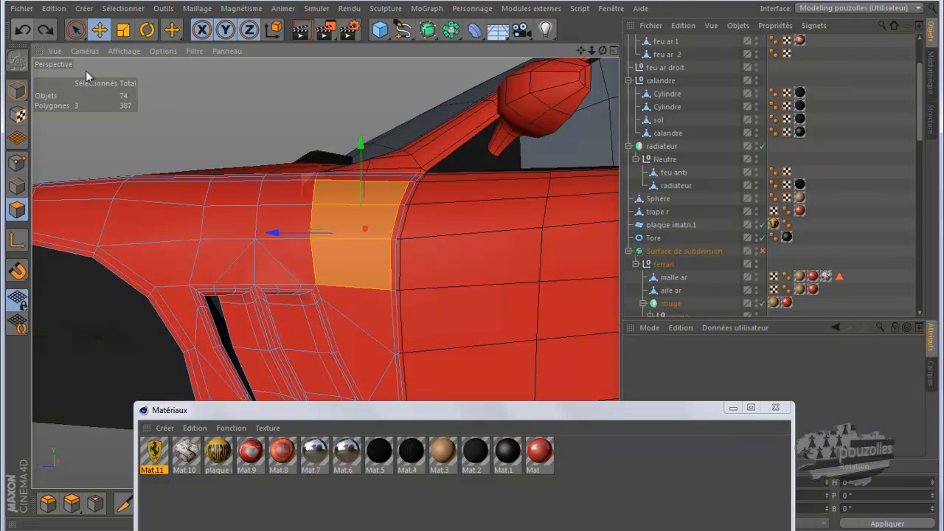
Apply the shield material Mat.11 to the three selected wing polygons with the Appliquer function.
{"action": "left_click", "coordinate": [229, 429]}
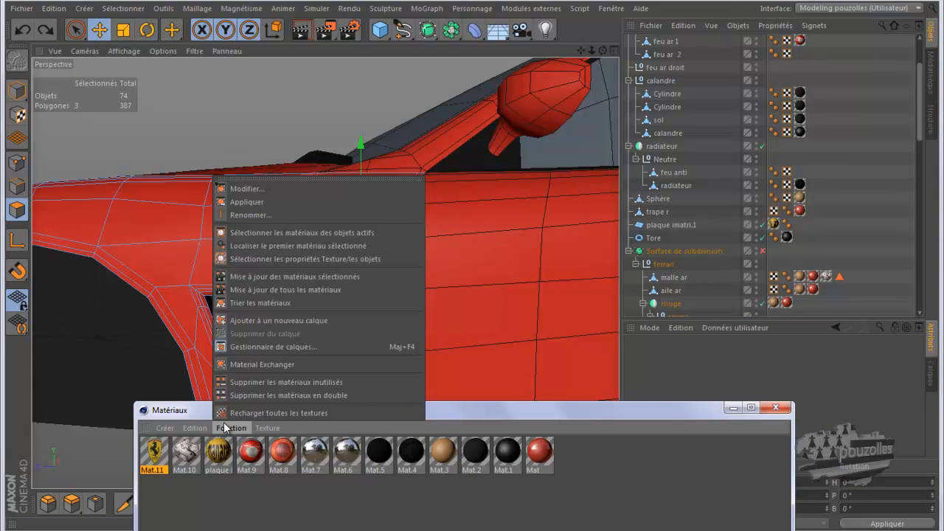
{"action": "mouse_move", "coordinate": [196, 429]}
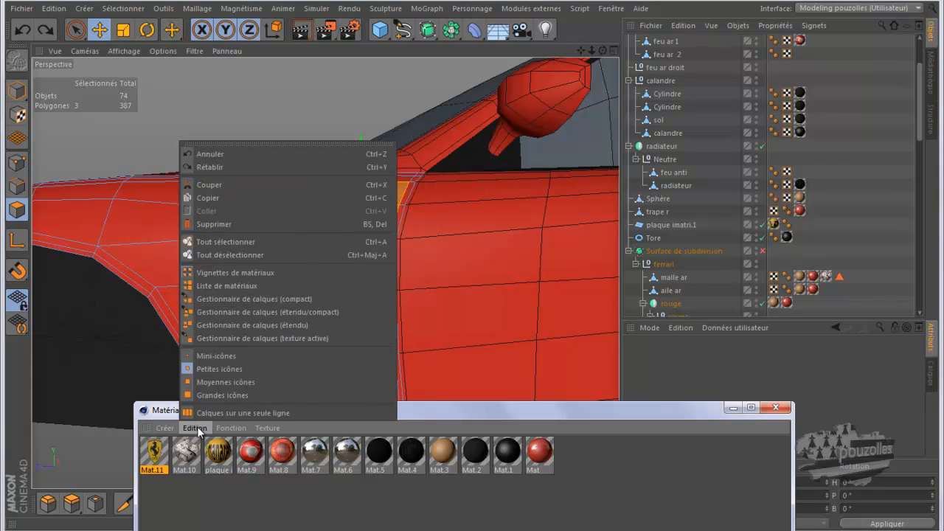
{"action": "mouse_move", "coordinate": [275, 429]}
{"action": "mouse_move", "coordinate": [168, 431]}
{"action": "mouse_move", "coordinate": [232, 431]}
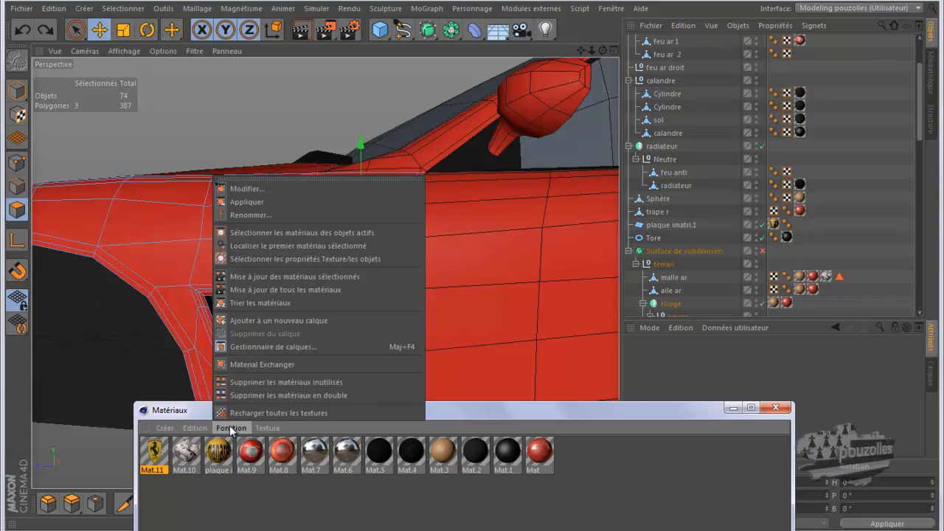
{"action": "left_click", "coordinate": [256, 201]}
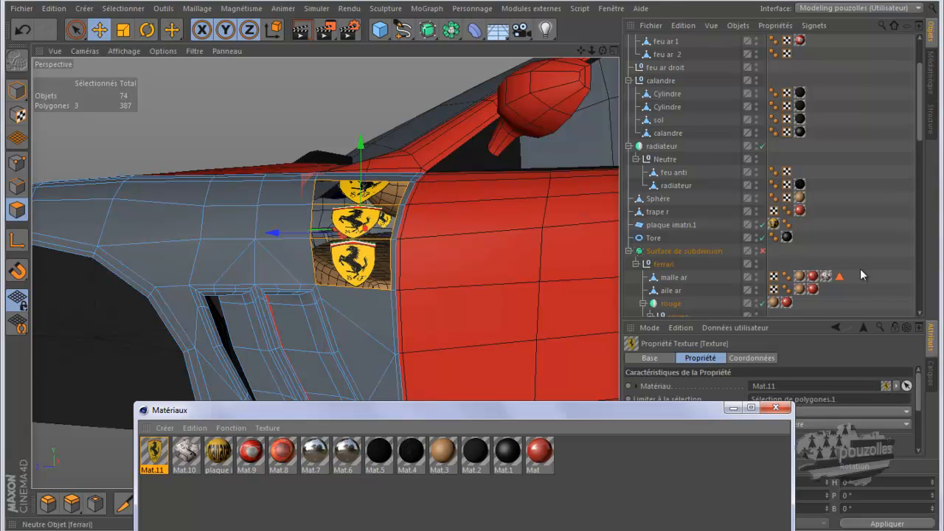
Assign the red material Mat to the front wing object aile av and order its texture tag before the shield's tag.
{"action": "scroll", "coordinate": [755, 200], "scroll_direction": "down", "scroll_amount": 10}
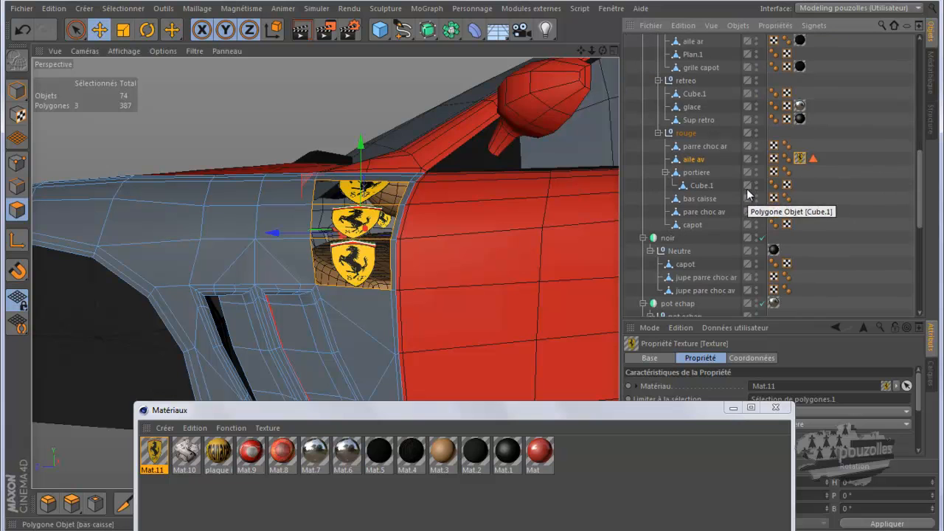
{"action": "left_click", "coordinate": [700, 159]}
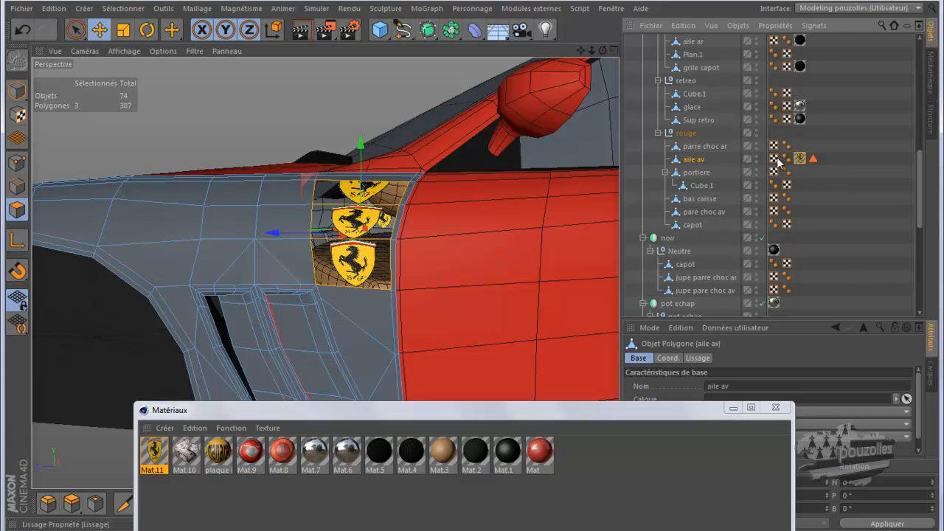
{"action": "scroll", "coordinate": [710, 149], "scroll_direction": "up", "scroll_amount": 4}
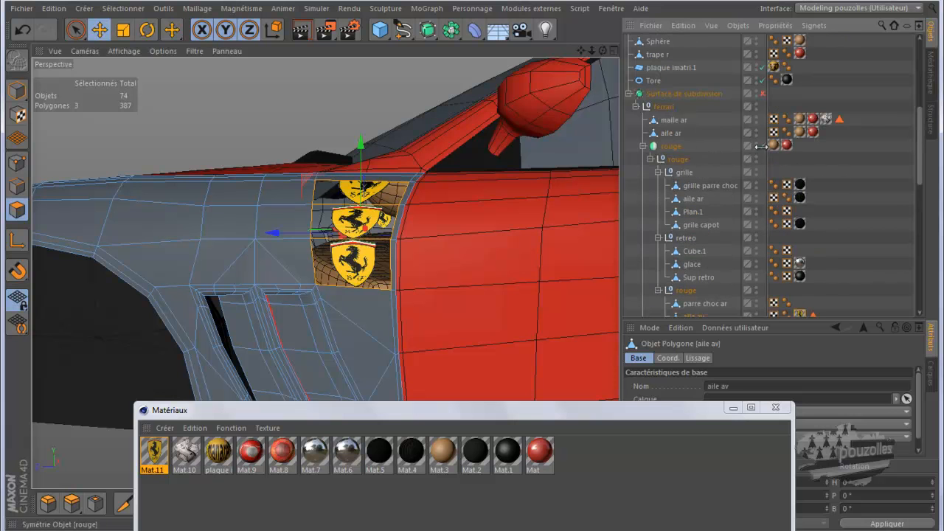
{"action": "scroll", "coordinate": [705, 177], "scroll_direction": "down", "scroll_amount": 6}
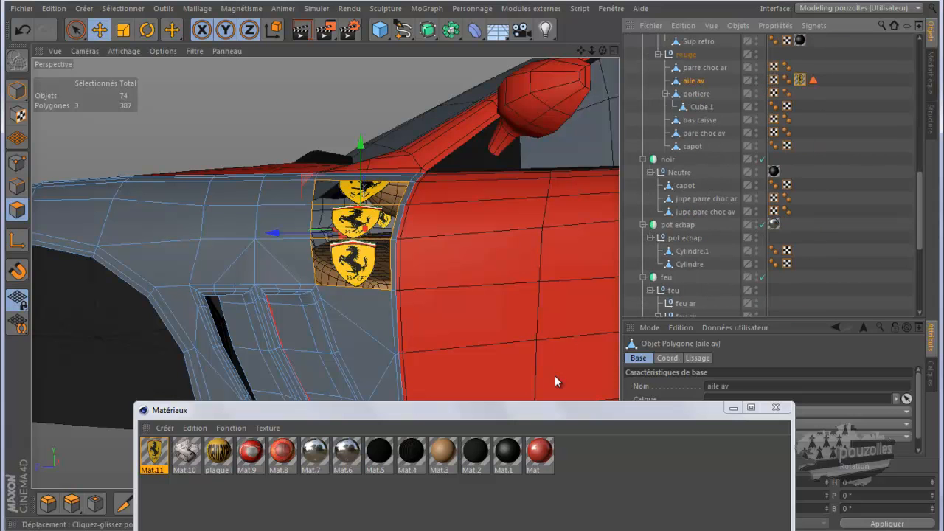
{"action": "left_click_drag", "start_coordinate": [543, 455], "coordinate": [705, 80]}
{"action": "left_click_drag", "start_coordinate": [824, 79], "coordinate": [797, 81]}
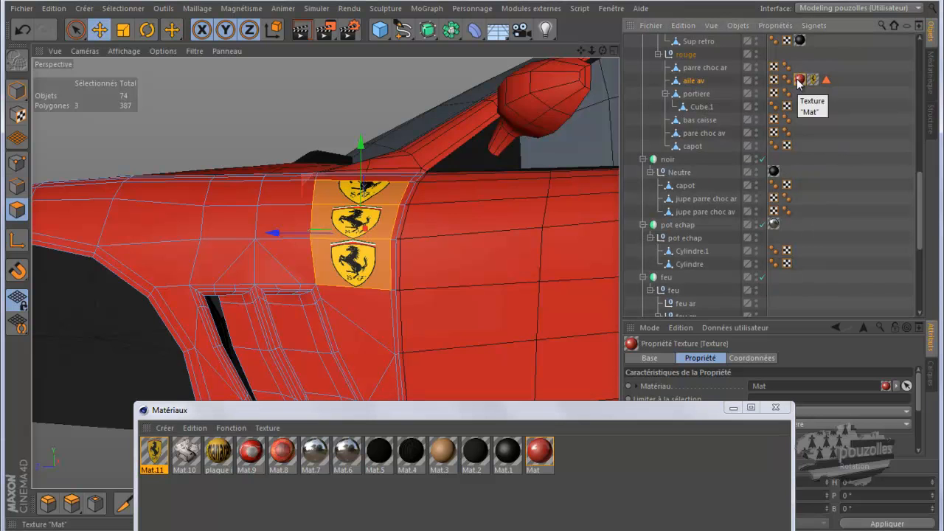
For the Mat.11 texture tag on aile av, turn off Répétitions and set the projection type to Planaire.
{"action": "left_click", "coordinate": [816, 83]}
{"action": "left_click", "coordinate": [733, 407]}
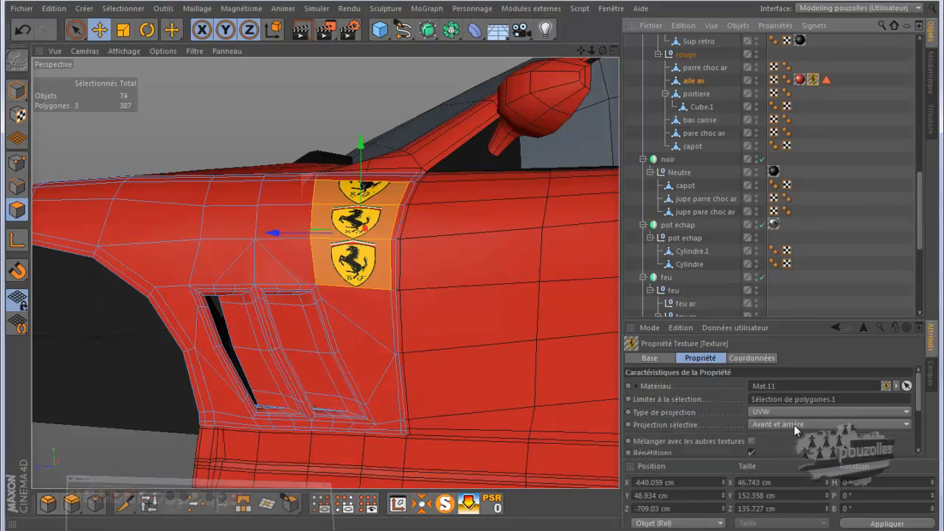
{"action": "left_click", "coordinate": [806, 411]}
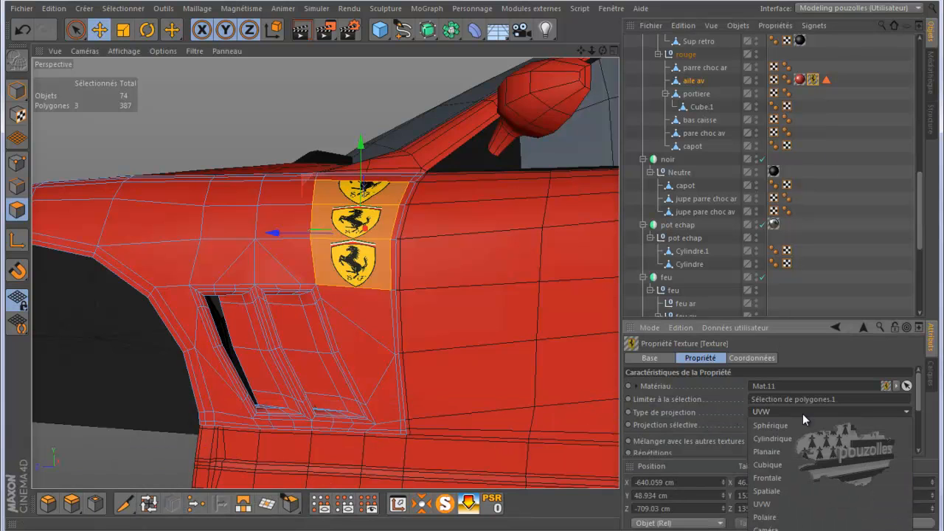
{"action": "left_click", "coordinate": [784, 449]}
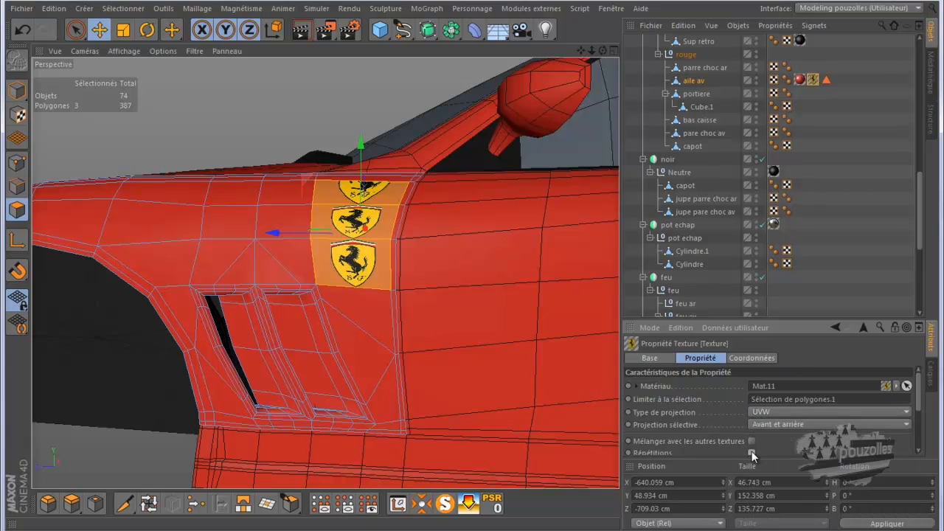
{"action": "scroll", "coordinate": [780, 437], "scroll_direction": "down", "scroll_amount": 4}
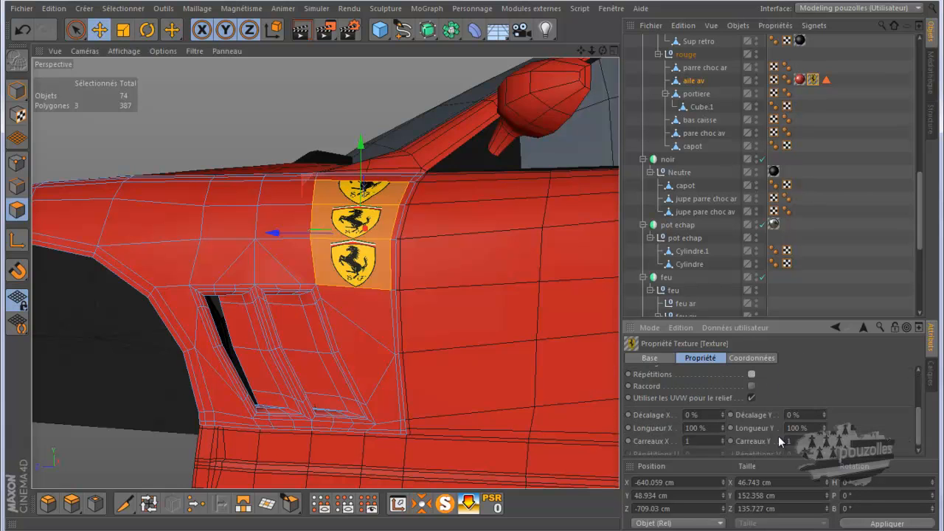
{"action": "scroll", "coordinate": [773, 432], "scroll_direction": "down", "scroll_amount": 3}
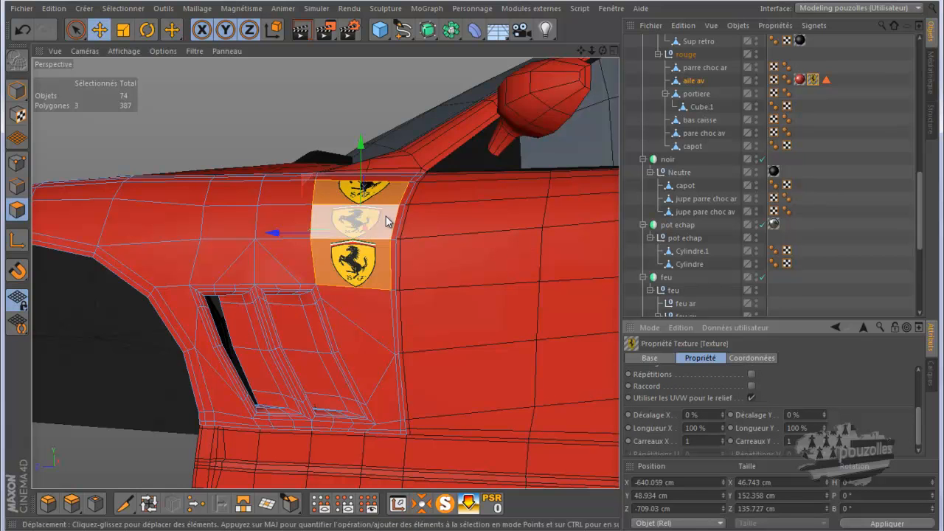
{"action": "scroll", "coordinate": [781, 382], "scroll_direction": "up", "scroll_amount": 3}
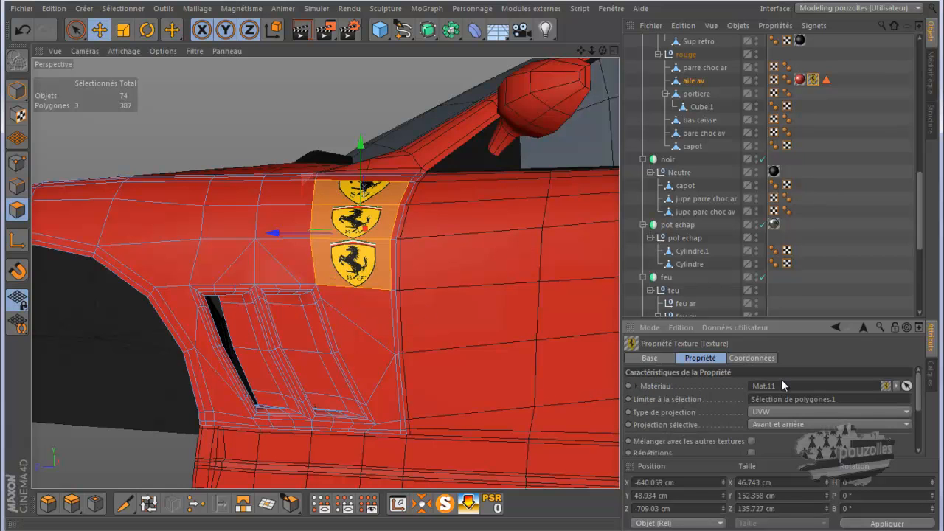
{"action": "left_click", "coordinate": [784, 414]}
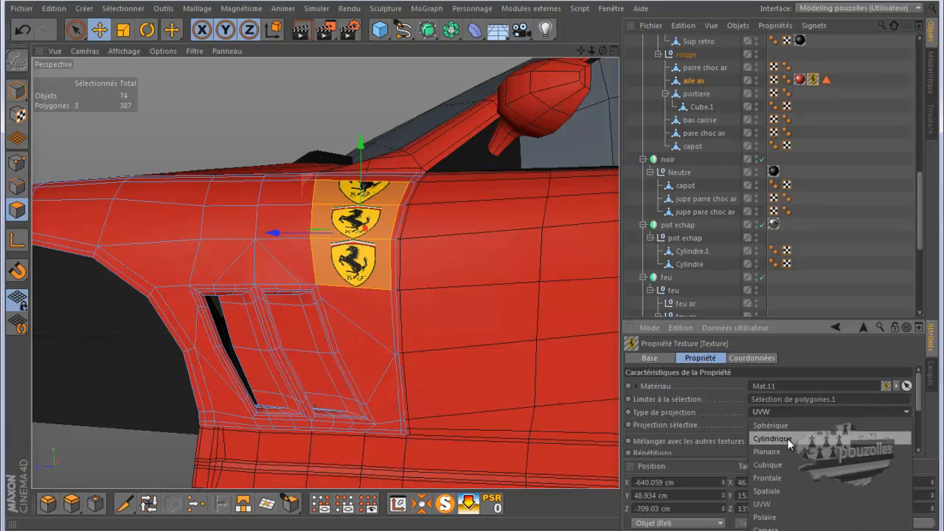
{"action": "left_click", "coordinate": [787, 447]}
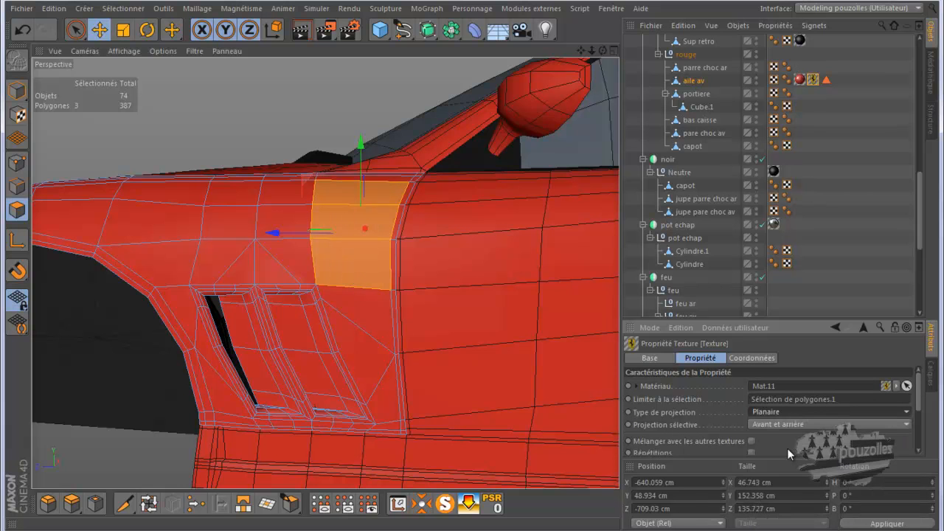
In texture mode, rotate the shield's planar projection so it lies parallel to the side of the front wing.
{"action": "left_click", "coordinate": [16, 114]}
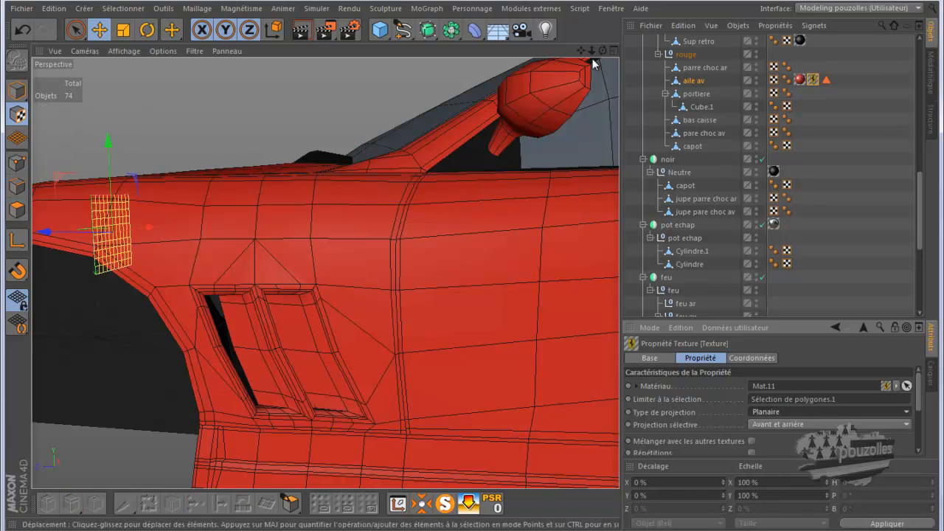
{"action": "left_click_drag", "start_coordinate": [601, 53], "coordinate": [466, 267]}
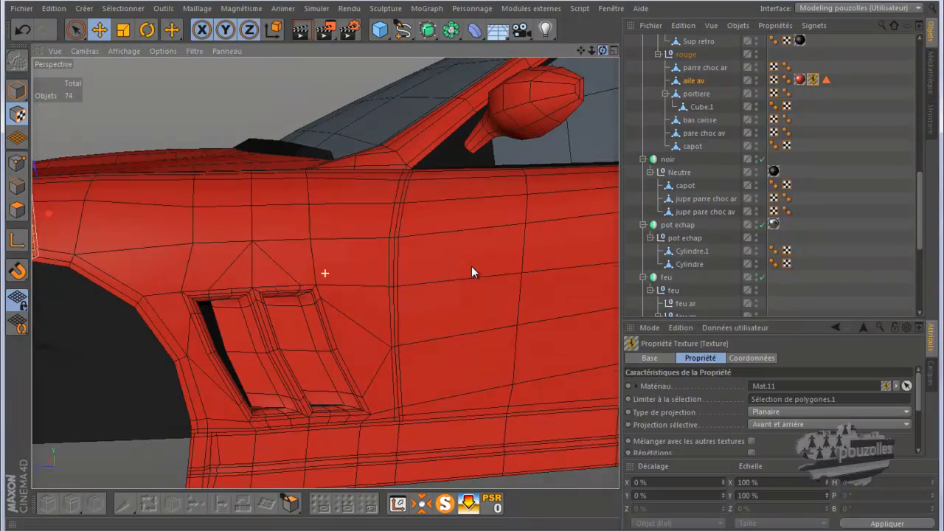
{"action": "left_click_drag", "start_coordinate": [579, 49], "coordinate": [457, 267]}
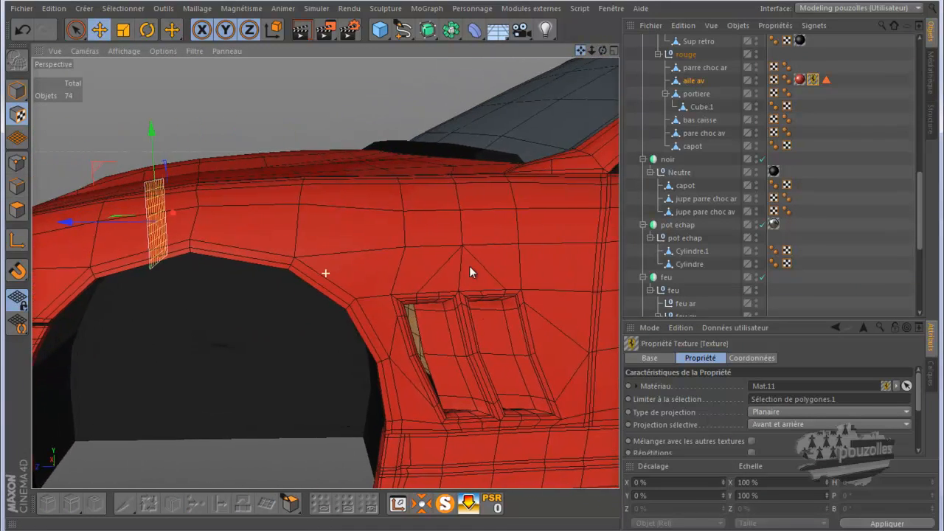
{"action": "left_click", "coordinate": [147, 29]}
{"action": "left_click_drag", "start_coordinate": [150, 227], "coordinate": [295, 207]}
{"action": "key", "text": "e"}
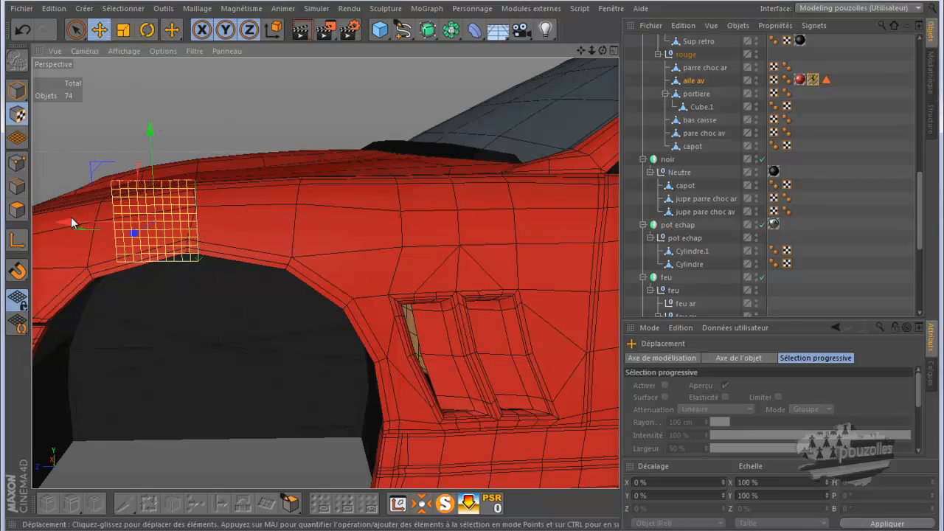
Shift the shield's texture projection back along the wing and upward, to offsets of about X -351.4 % and Y -15.2 %.
{"action": "left_click_drag", "start_coordinate": [74, 222], "coordinate": [472, 267]}
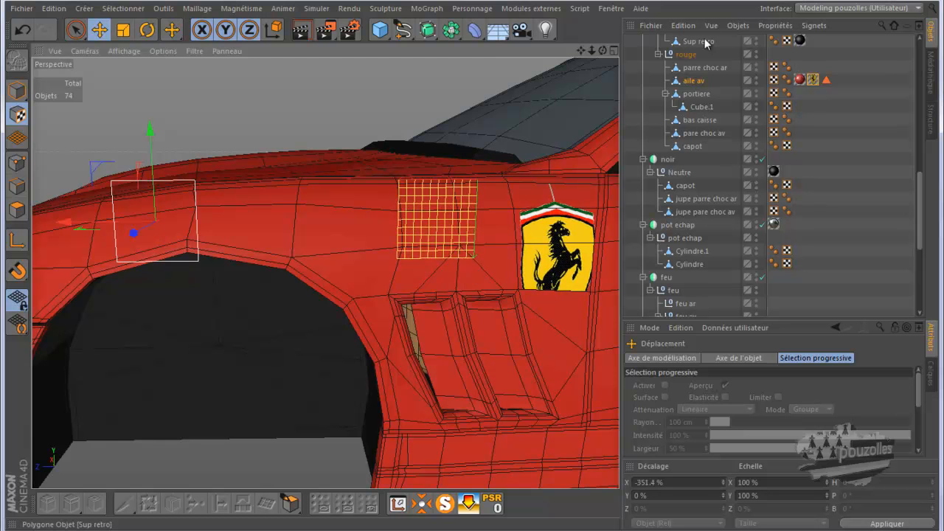
{"action": "left_click_drag", "start_coordinate": [581, 51], "coordinate": [464, 268]}
{"action": "left_click_drag", "start_coordinate": [122, 112], "coordinate": [126, 73]}
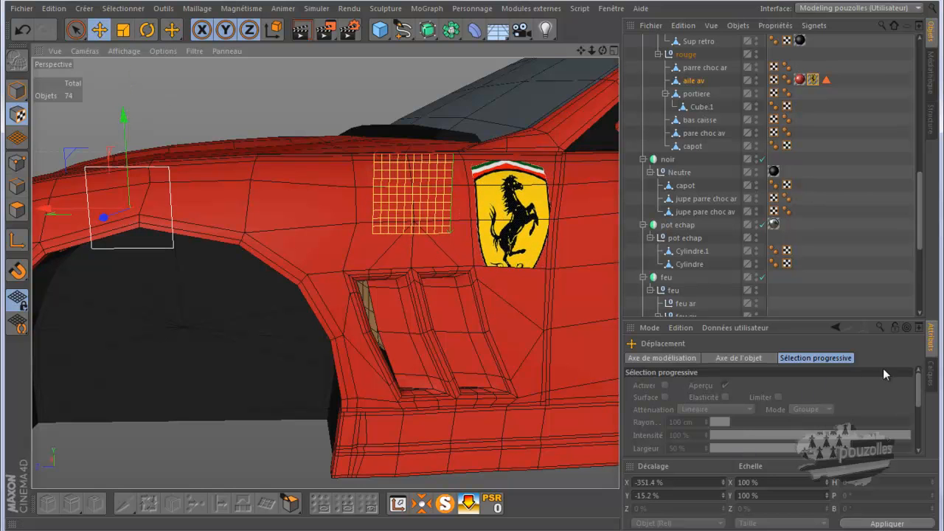
Set the shield texture's Longueur X and Y to 50 %, and reposition it at offsets of about X -326.4 % and Y -1.4 %.
{"action": "left_click_drag", "start_coordinate": [862, 327], "coordinate": [858, 193]}
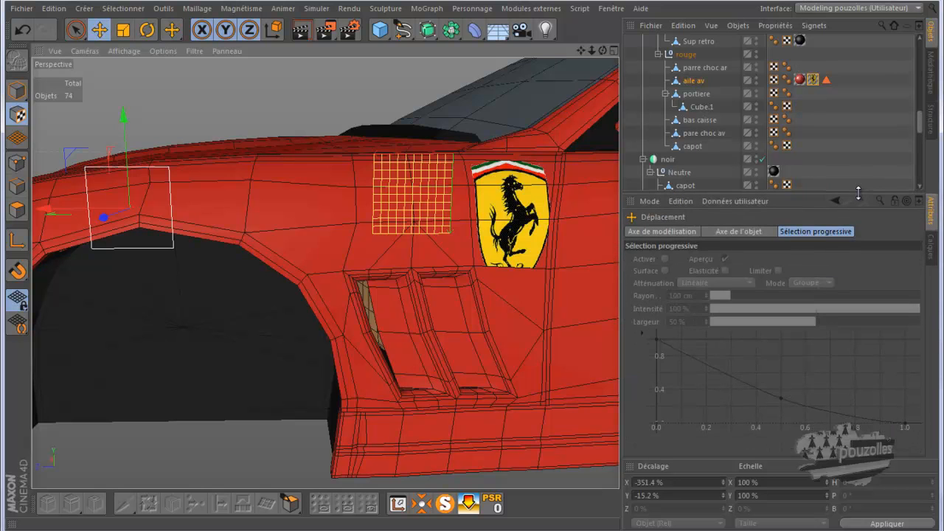
{"action": "left_click", "coordinate": [813, 79]}
{"action": "left_click", "coordinate": [706, 379]}
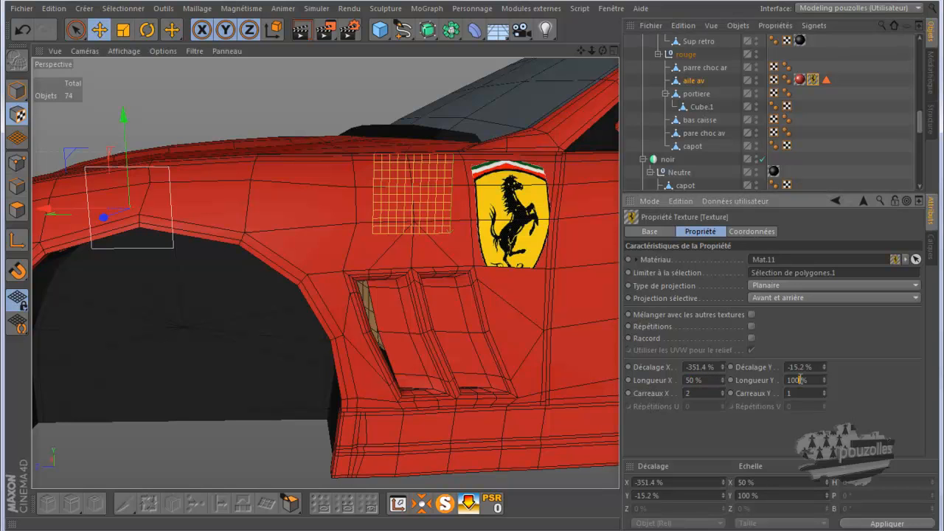
{"action": "type", "text": "50"}
{"action": "key", "text": "Return"}
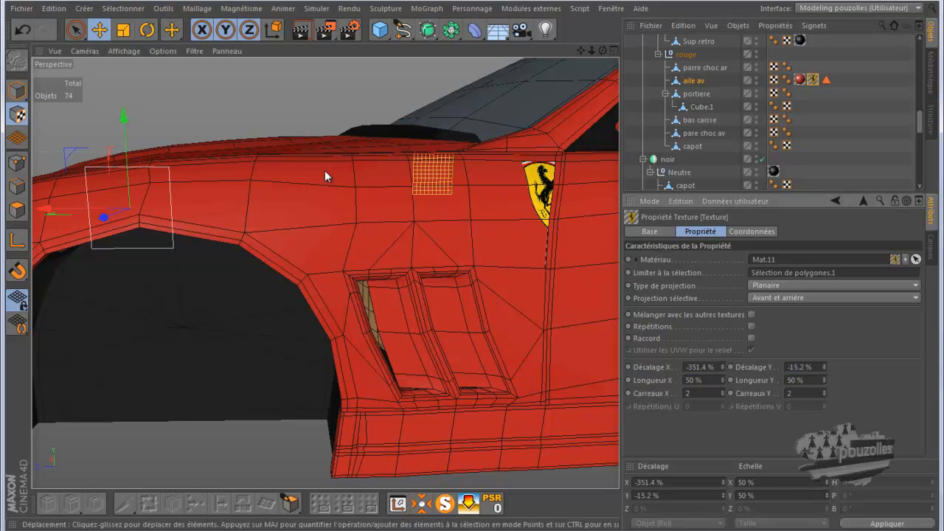
{"action": "left_click_drag", "start_coordinate": [42, 211], "coordinate": [131, 219]}
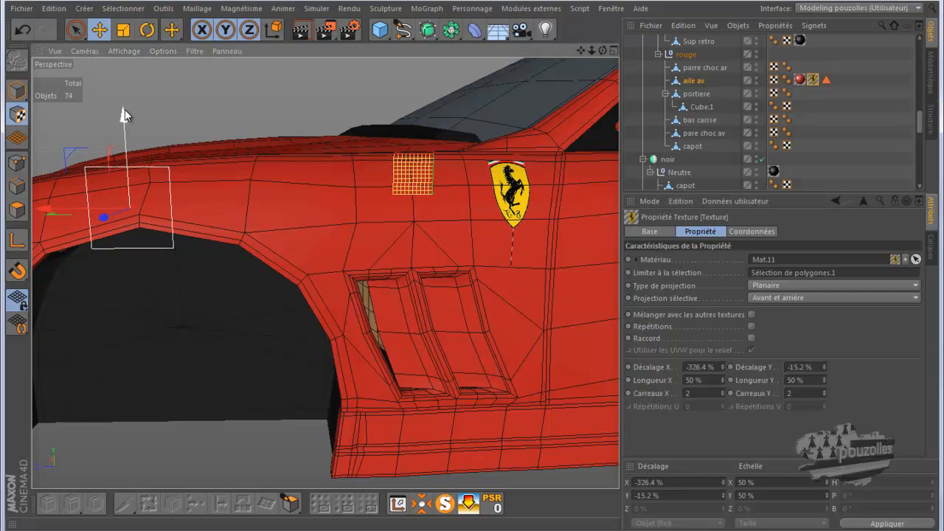
{"action": "left_click_drag", "start_coordinate": [123, 120], "coordinate": [131, 164]}
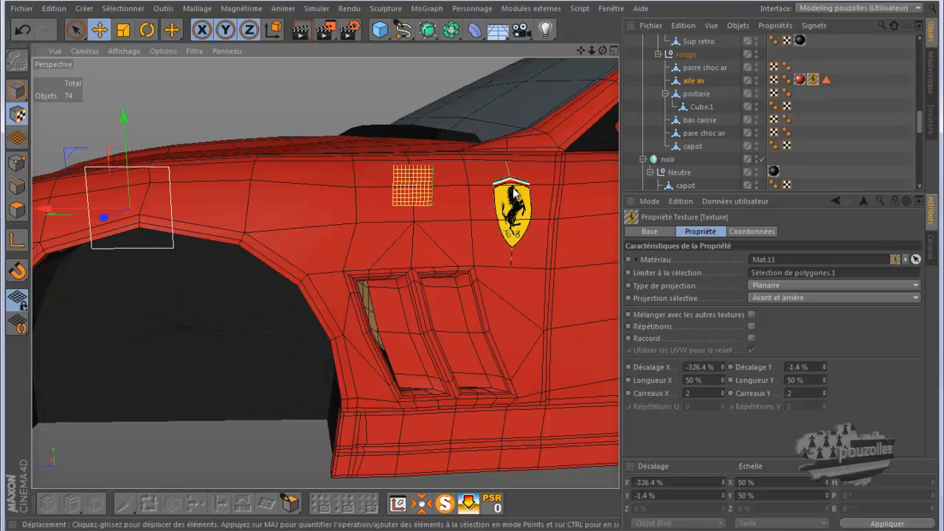
Compare the shield with the logo images in the Nouveau dossier folder, and set its Longueur Y to 37 %.
{"action": "mouse_move", "coordinate": [155, 526]}
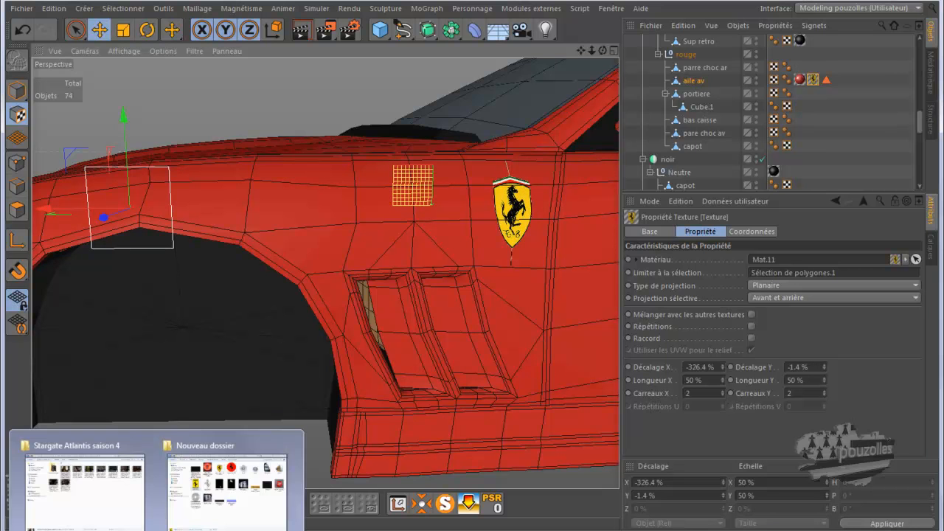
{"action": "left_click", "coordinate": [202, 502]}
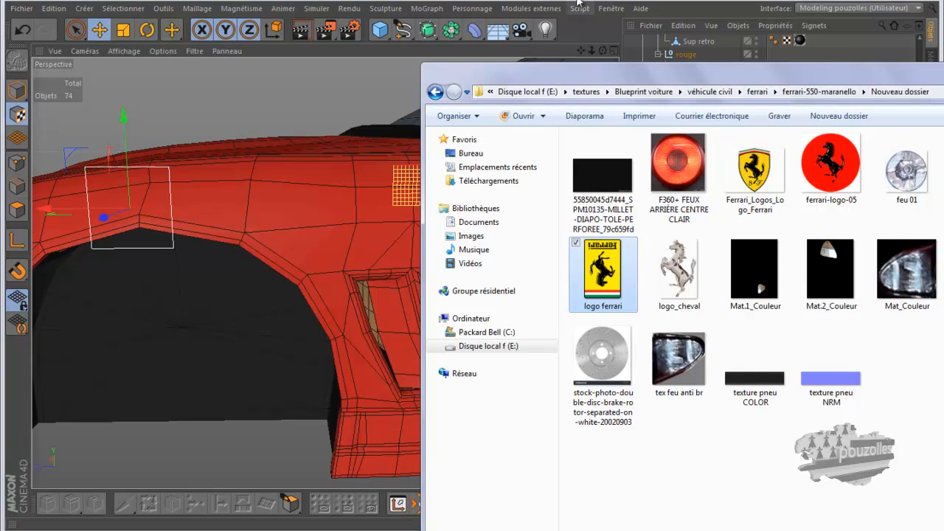
{"action": "left_click", "coordinate": [580, 30]}
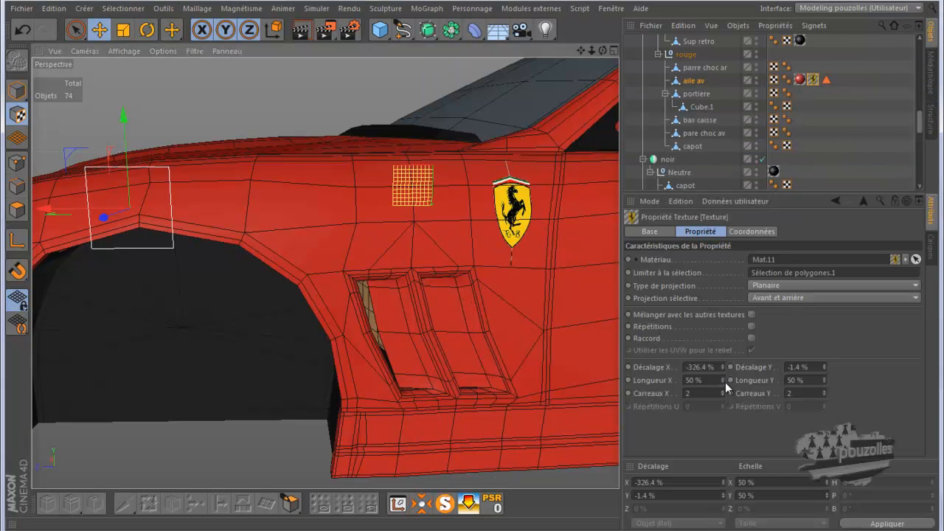
{"action": "left_click", "coordinate": [722, 382]}
{"action": "left_click", "coordinate": [722, 377]}
{"action": "left_click_drag", "start_coordinate": [824, 382], "coordinate": [823, 382]}
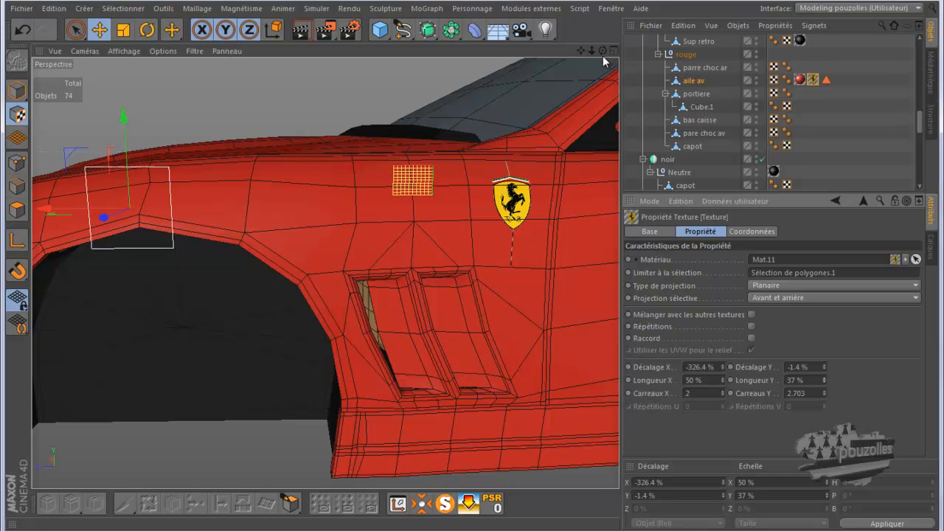
Browse the ferrari-550-maranello folder and its neighbouring folders for reference photos showing the car's logos.
{"action": "left_click_drag", "start_coordinate": [469, 267], "coordinate": [471, 266], "text": "alt"}
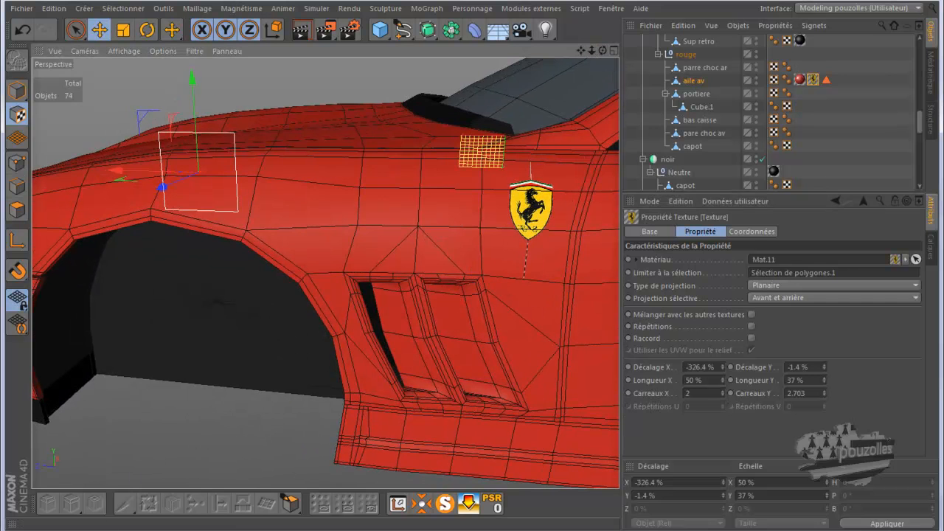
{"action": "left_click", "coordinate": [208, 510]}
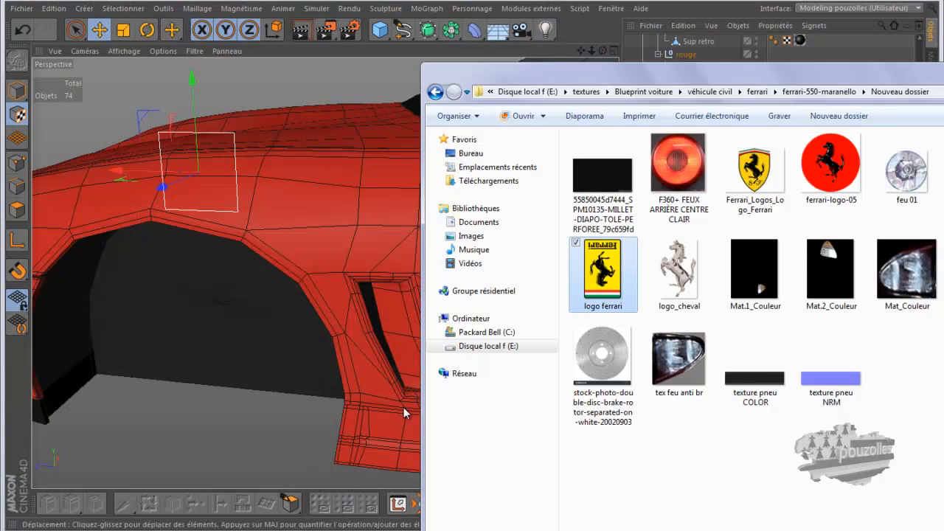
{"action": "left_click", "coordinate": [838, 92]}
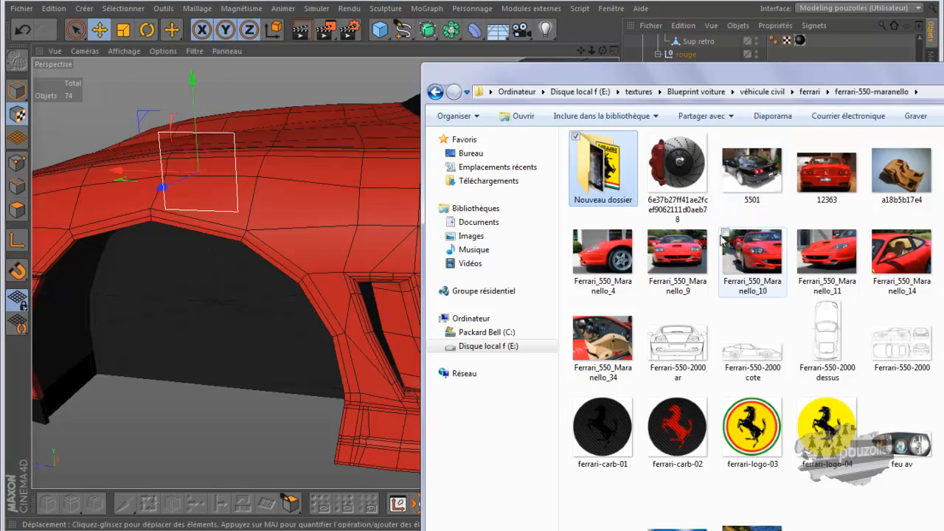
{"action": "scroll", "coordinate": [811, 268], "scroll_direction": "down", "scroll_amount": 1}
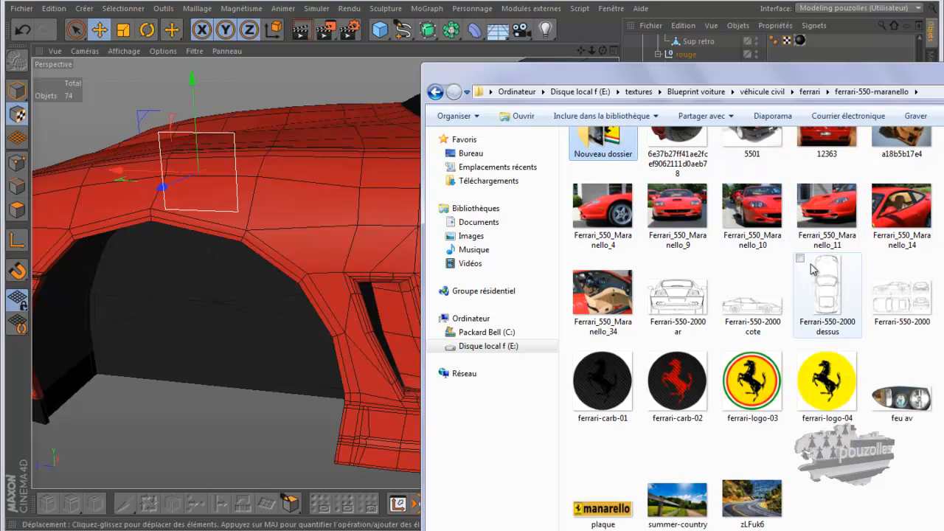
{"action": "scroll", "coordinate": [811, 268], "scroll_direction": "up", "scroll_amount": 1}
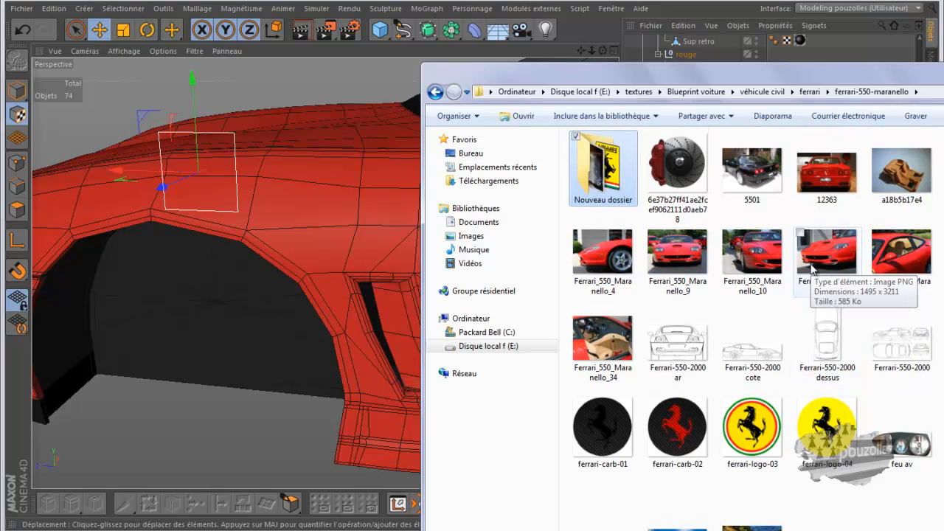
{"action": "scroll", "coordinate": [811, 270], "scroll_direction": "down", "scroll_amount": 1}
{"action": "scroll", "coordinate": [811, 270], "scroll_direction": "up", "scroll_amount": 1}
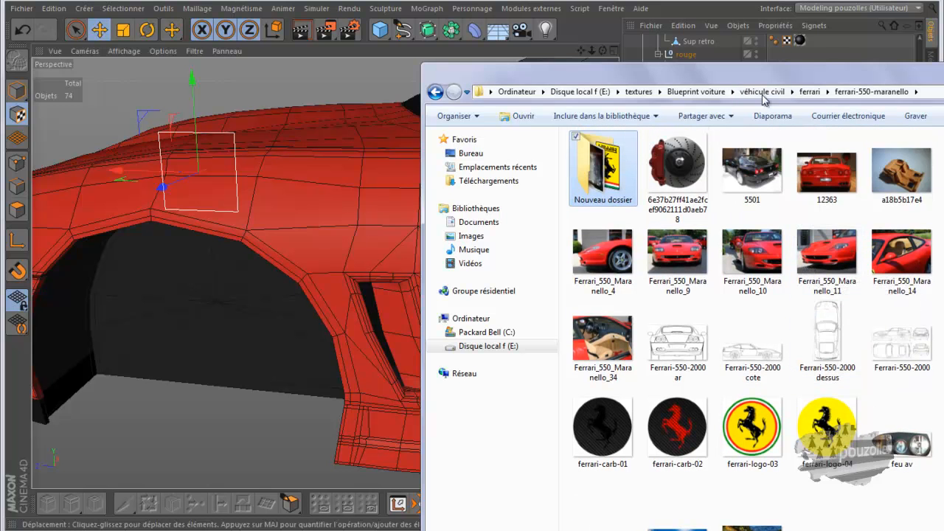
{"action": "left_click", "coordinate": [810, 92]}
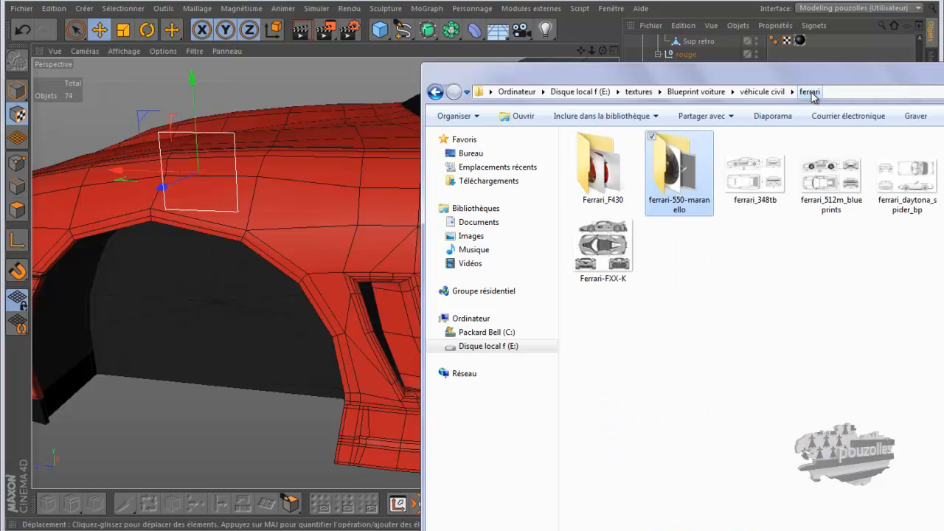
{"action": "double_click", "coordinate": [680, 176]}
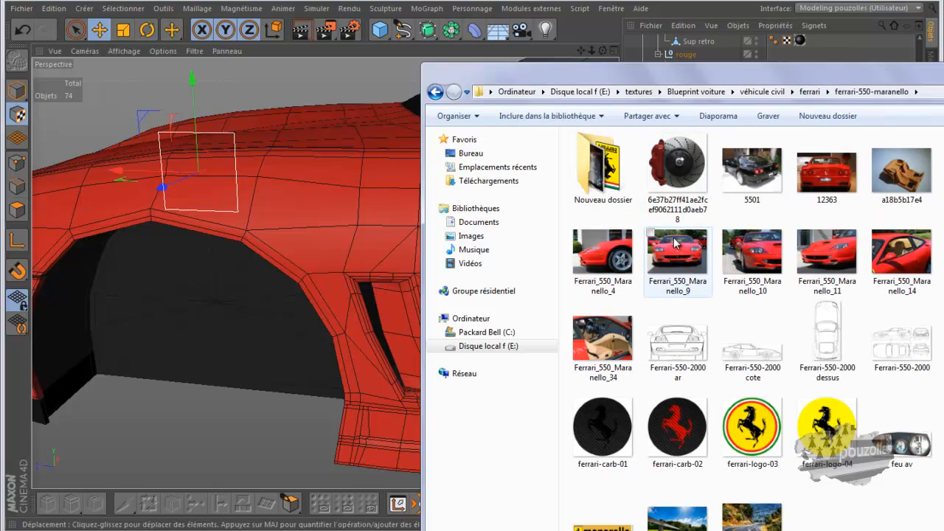
{"action": "scroll", "coordinate": [674, 243], "scroll_direction": "down", "scroll_amount": 1}
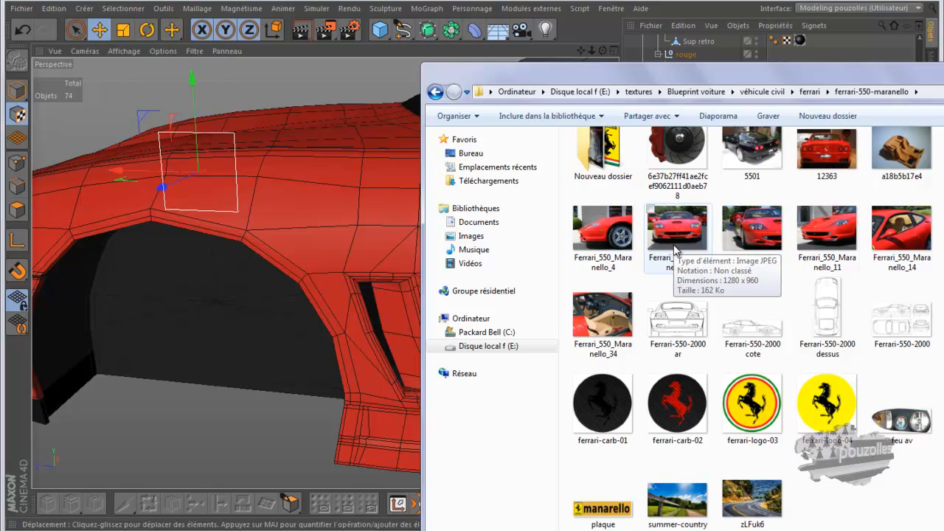
{"action": "scroll", "coordinate": [674, 251], "scroll_direction": "up", "scroll_amount": 1}
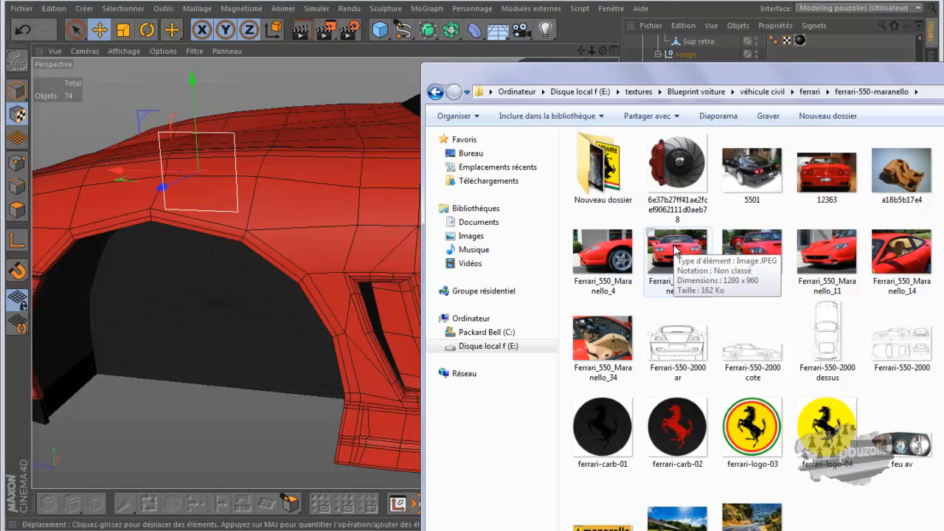
Examine the front wing and hood in the Ferrari_550_Maranello_10 photo, and recheck the logo images in Nouveau dossier.
{"action": "left_click", "coordinate": [747, 251]}
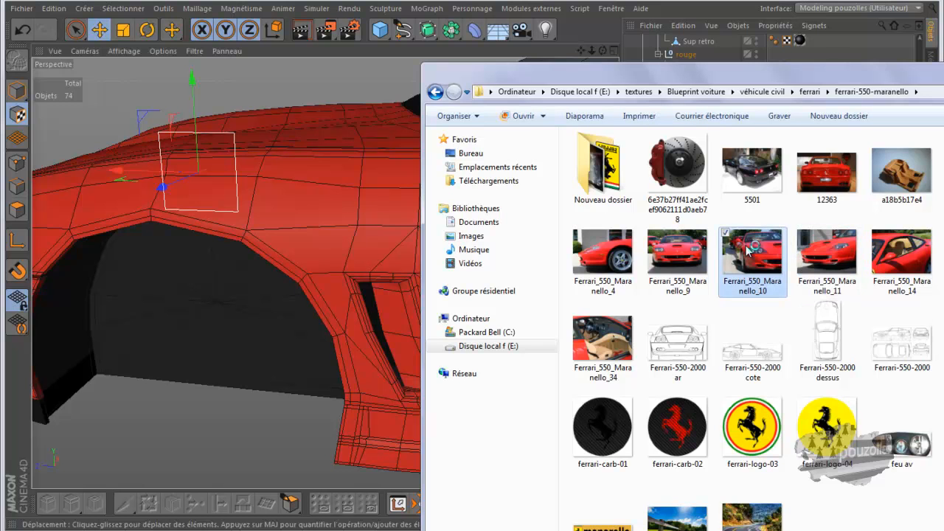
{"action": "double_click", "coordinate": [747, 250]}
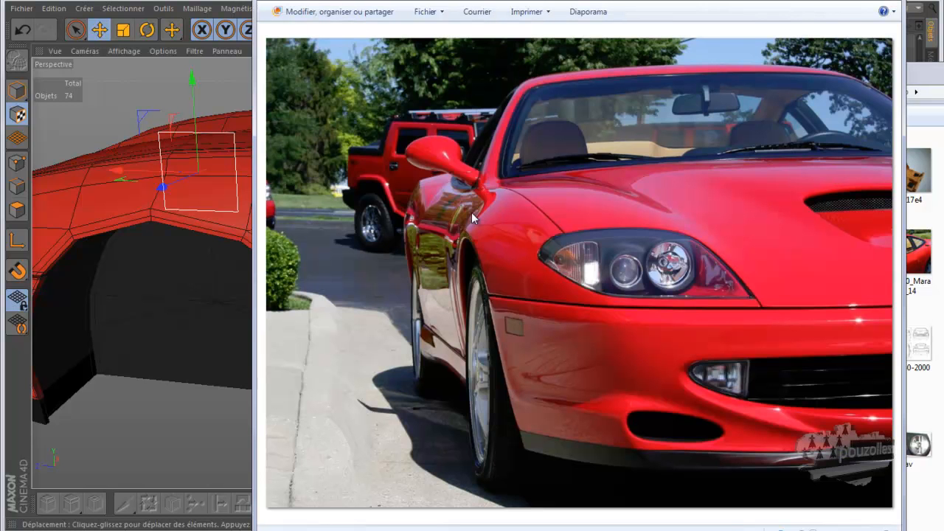
{"action": "left_click", "coordinate": [897, 1]}
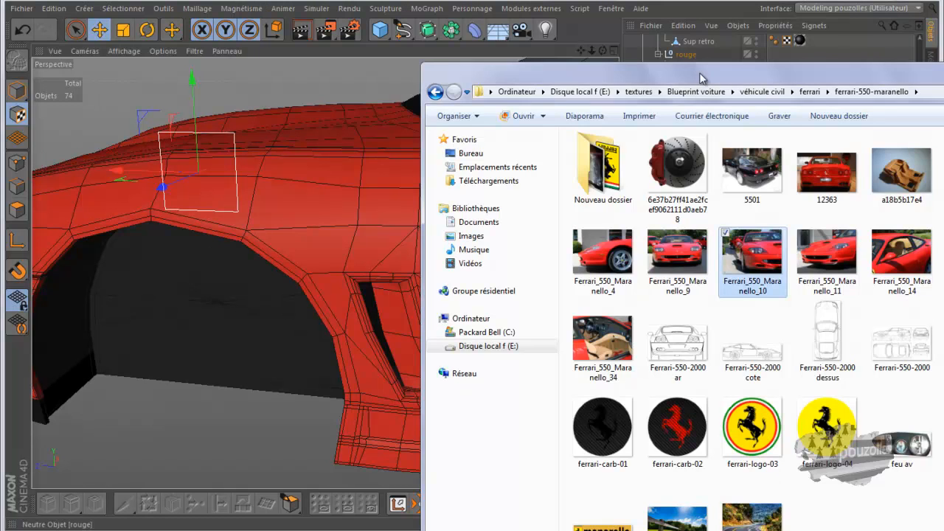
{"action": "double_click", "coordinate": [615, 165]}
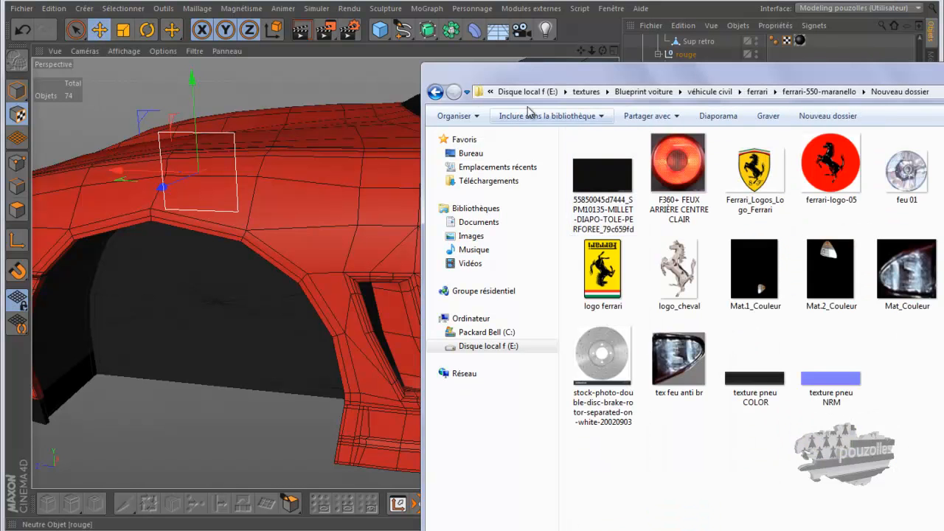
{"action": "left_click", "coordinate": [436, 92]}
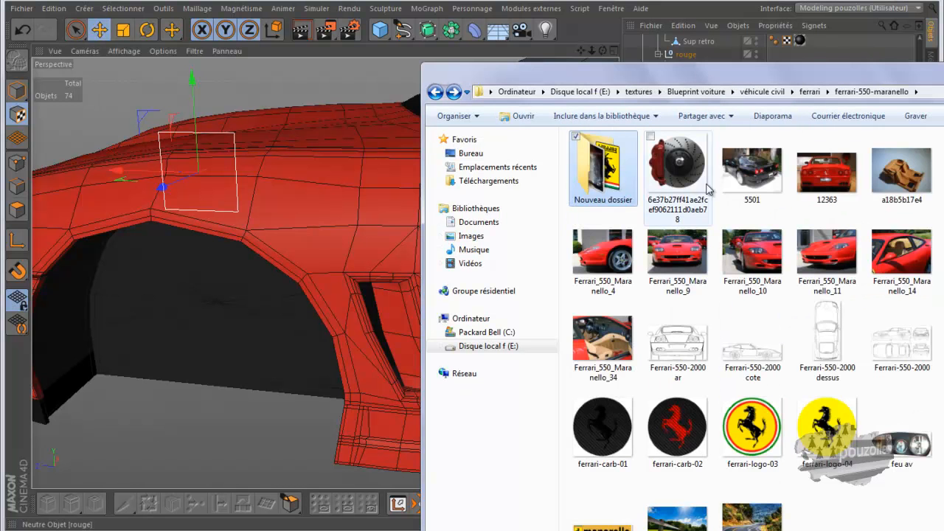
Open the Ferrari_550_Maranello_14 photo and compare its wing shield side by side with the shield on the model.
{"action": "double_click", "coordinate": [901, 252]}
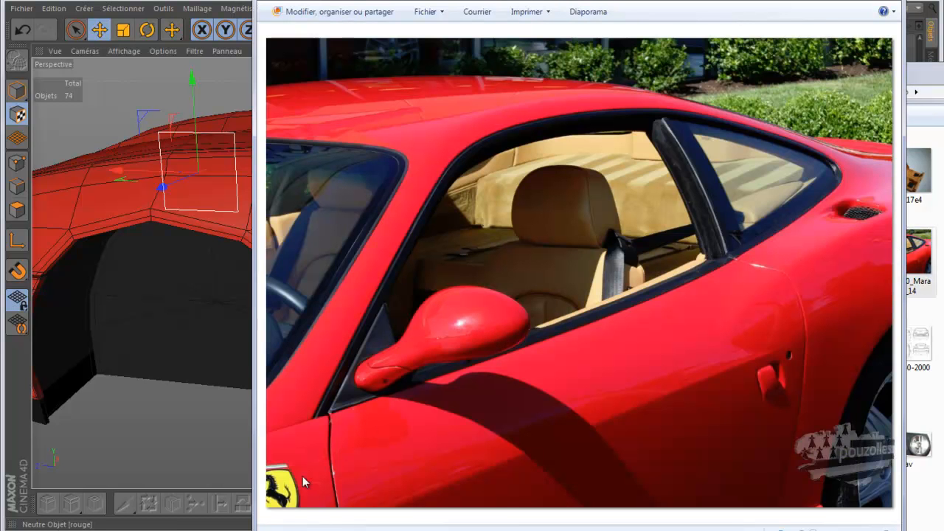
{"action": "left_click_drag", "start_coordinate": [448, 0], "coordinate": [662, 8]}
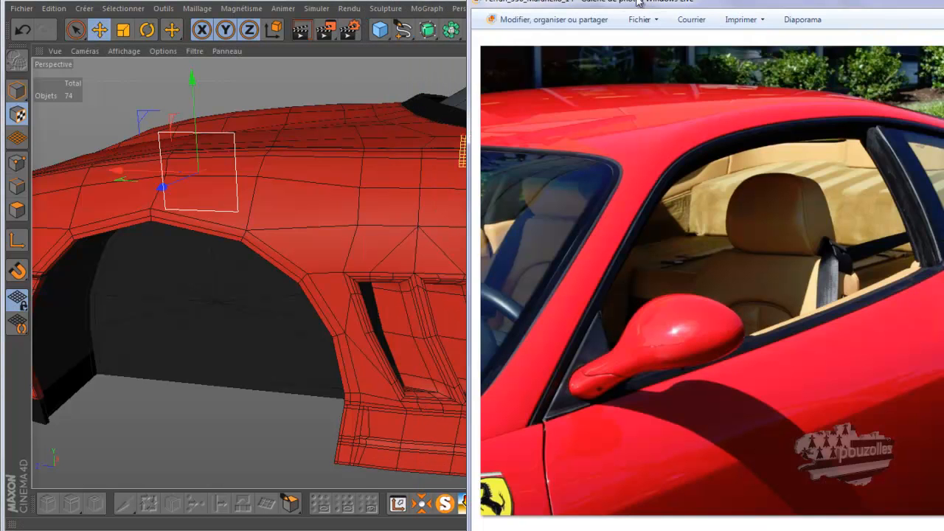
{"action": "left_click_drag", "start_coordinate": [639, 2], "coordinate": [801, 0]}
{"action": "mouse_move", "coordinate": [877, 13]}
{"action": "left_mouse_down"}
{"action": "mouse_move", "coordinate": [780, 5]}
{"action": "mouse_move", "coordinate": [883, 3]}
{"action": "mouse_move", "coordinate": [848, 4]}
{"action": "mouse_move", "coordinate": [874, 4]}
{"action": "left_mouse_up"}
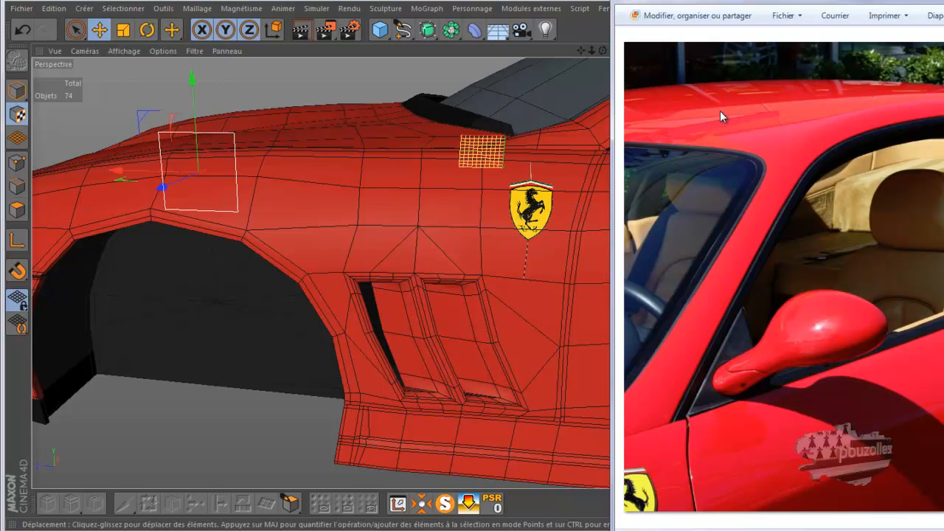
{"action": "left_click_drag", "start_coordinate": [857, 3], "coordinate": [499, 3]}
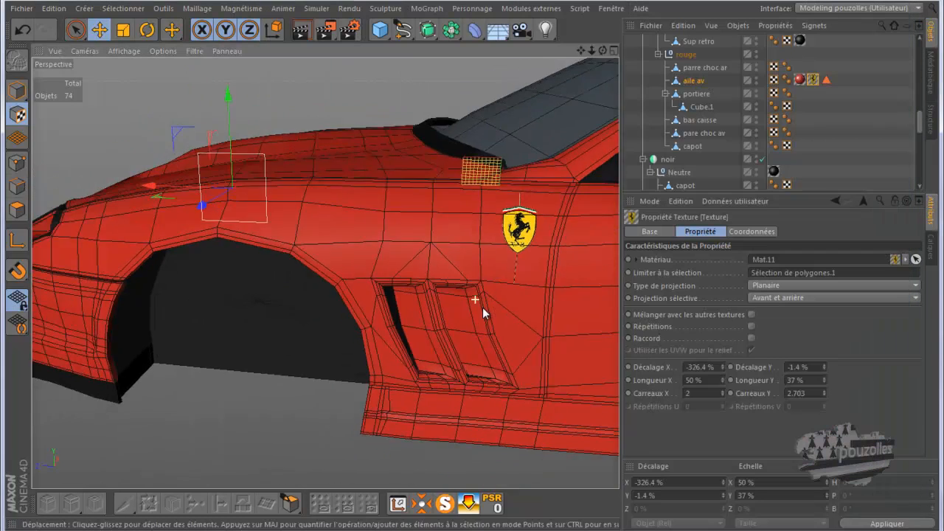
Switch from texture mode to model mode and add a cube primitive to the scene.
{"action": "scroll", "coordinate": [482, 309], "scroll_direction": "down", "scroll_amount": 4}
{"action": "left_click_drag", "start_coordinate": [603, 50], "coordinate": [509, 260]}
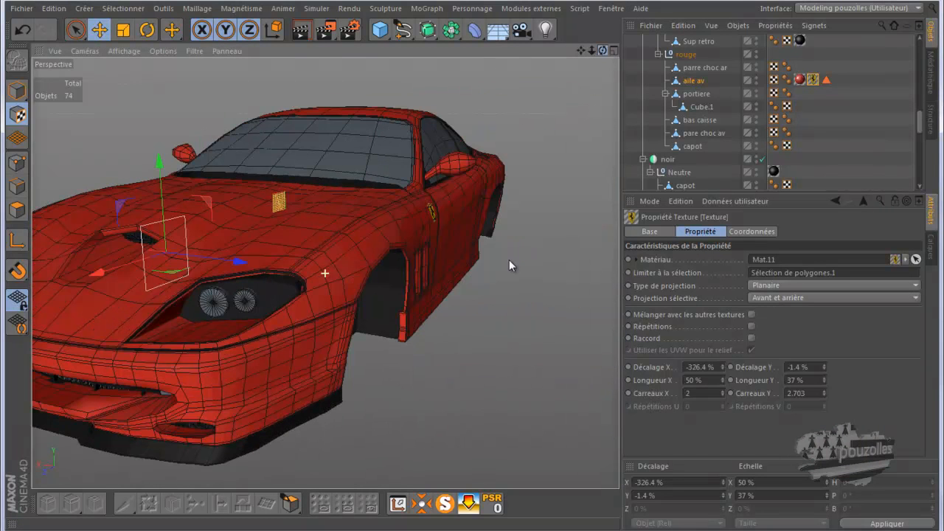
{"action": "left_click", "coordinate": [17, 89]}
{"action": "left_click_drag", "start_coordinate": [582, 50], "coordinate": [477, 272]}
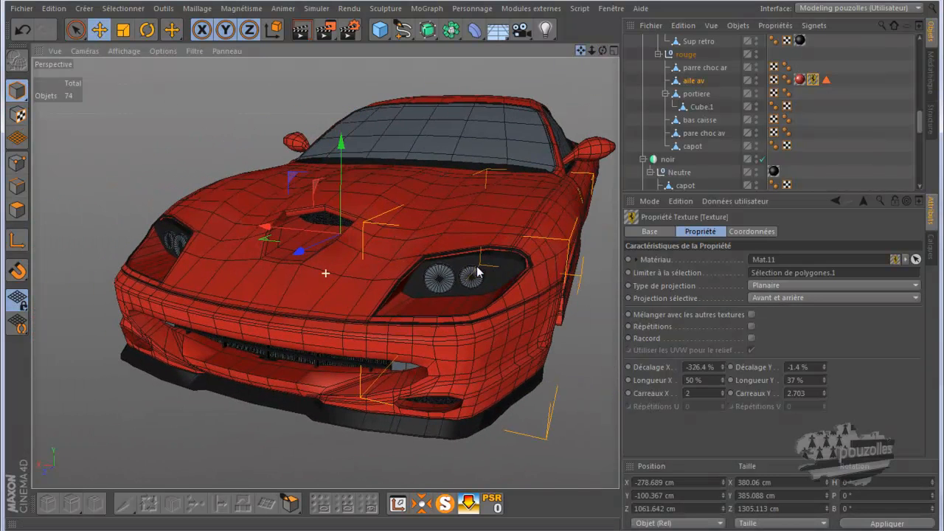
{"action": "left_click", "coordinate": [279, 275]}
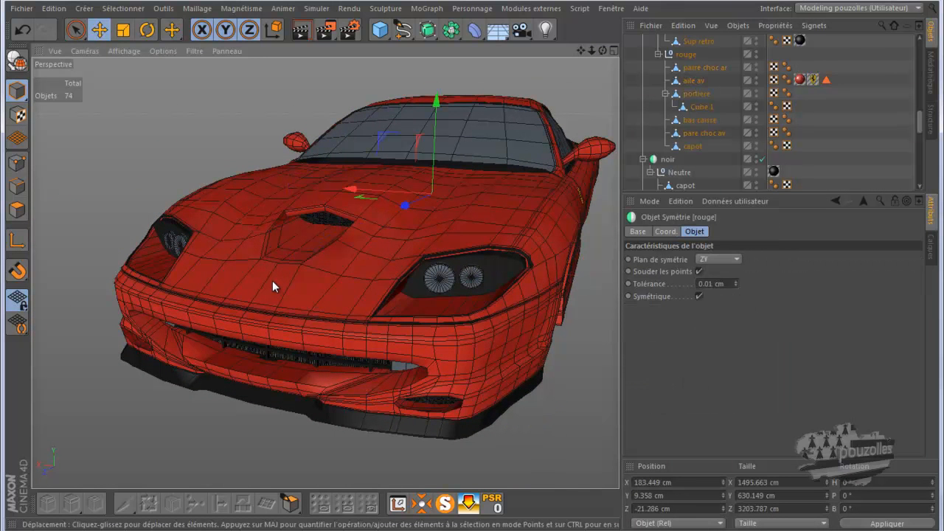
{"action": "left_click", "coordinate": [378, 30]}
{"action": "scroll", "coordinate": [684, 136], "scroll_direction": "up", "scroll_amount": 10}
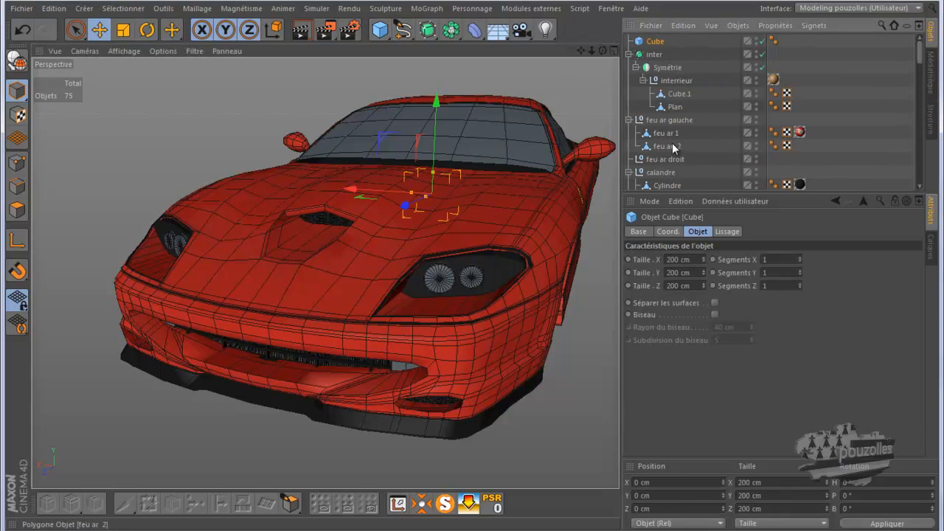
Collapse the inter group in the object hierarchy and place the new cube inside the feu ar gauche group.
{"action": "left_click_drag", "start_coordinate": [693, 192], "coordinate": [692, 355]}
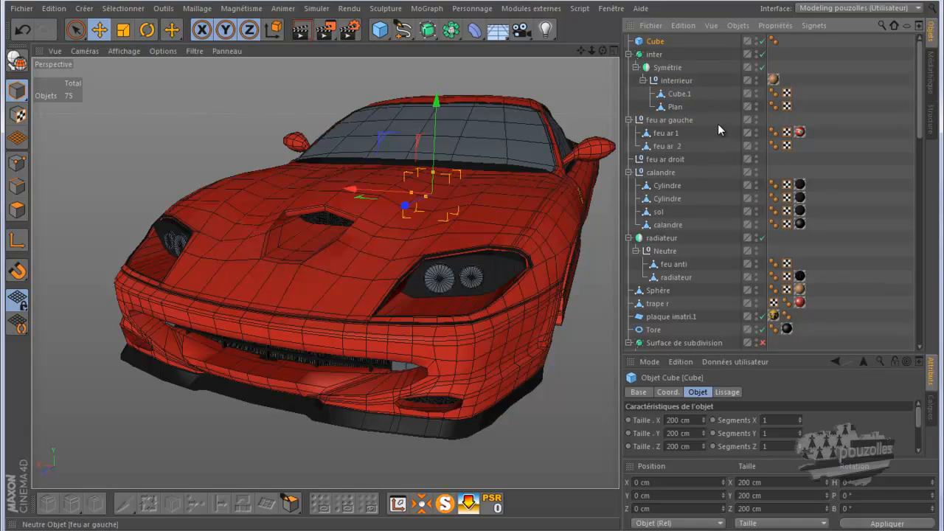
{"action": "left_click", "coordinate": [629, 54]}
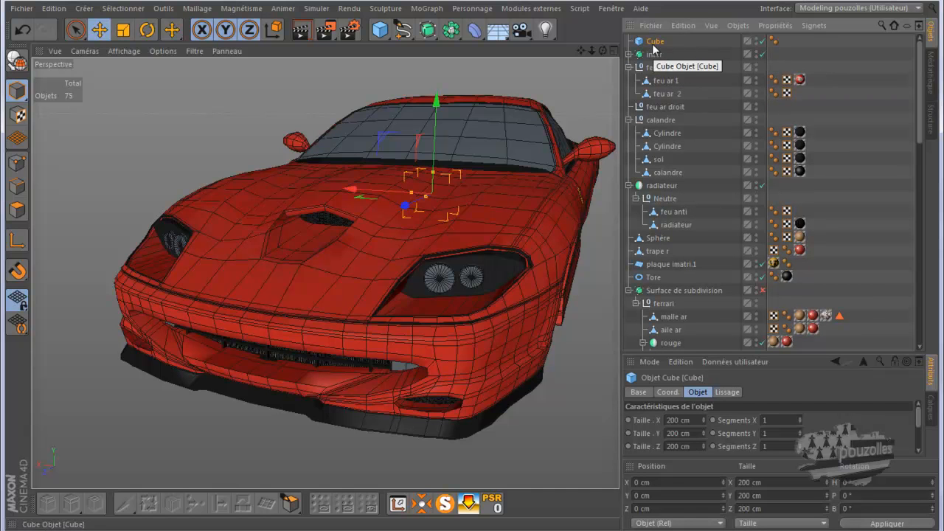
{"action": "left_click_drag", "start_coordinate": [653, 46], "coordinate": [665, 74]}
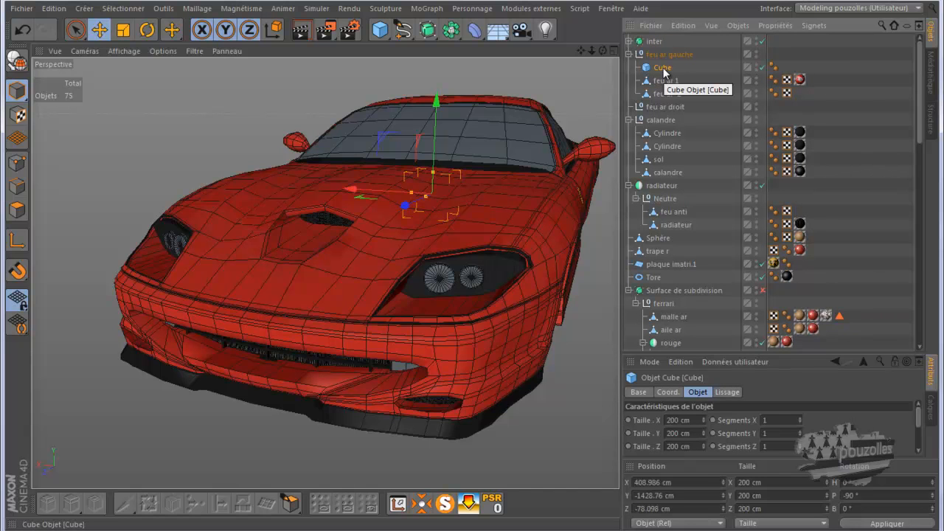
{"action": "double_click", "coordinate": [663, 68]}
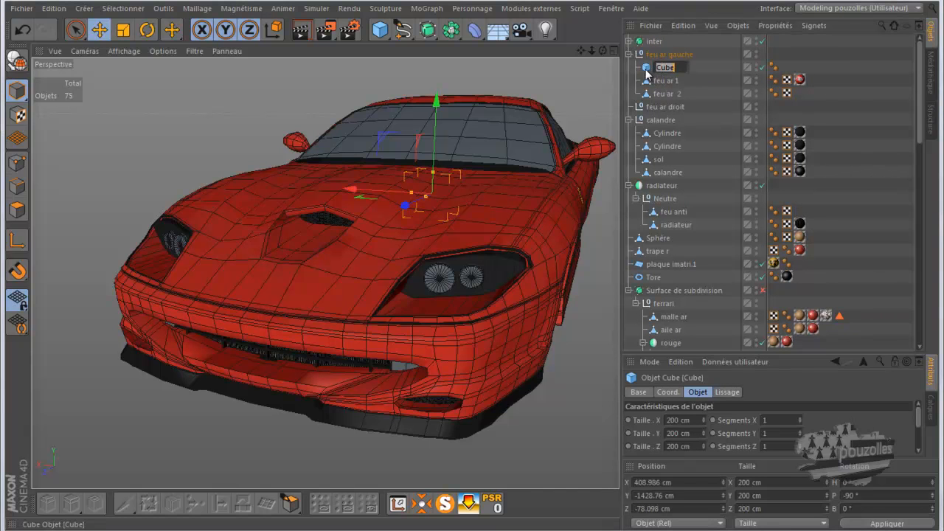
{"action": "left_click", "coordinate": [647, 69]}
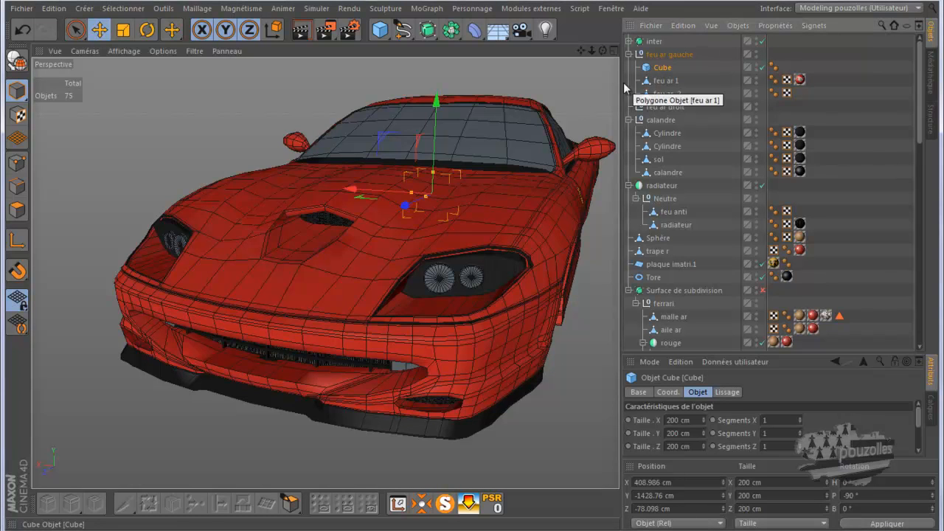
Move the cube forward over the front of the hood to a Y position of about -2997 cm, and flatten its Y size to about 2.2 cm.
{"action": "left_click_drag", "start_coordinate": [400, 209], "coordinate": [220, 349]}
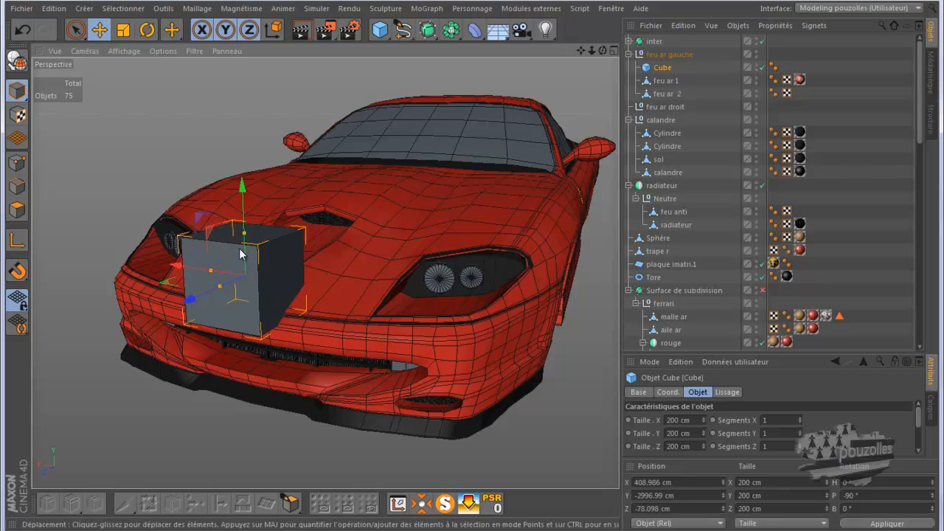
{"action": "left_click_drag", "start_coordinate": [244, 237], "coordinate": [245, 275]}
{"action": "scroll", "coordinate": [231, 288], "scroll_direction": "up", "scroll_amount": 5}
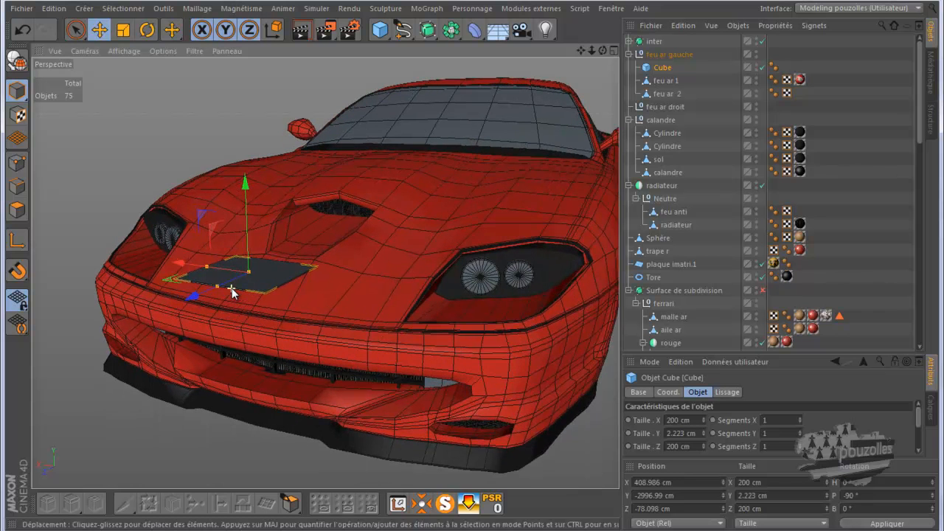
Shrink the flattened cube to a badge-sized plate about 64.5 cm in X and 118.8 cm in Z.
{"action": "left_click_drag", "start_coordinate": [204, 266], "coordinate": [234, 278]}
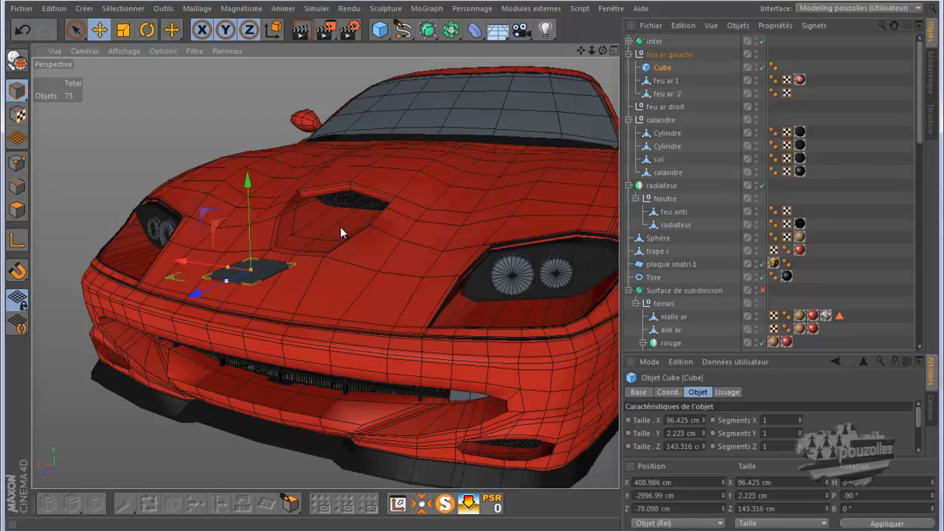
{"action": "left_click_drag", "start_coordinate": [472, 267], "coordinate": [472, 268], "text": "alt"}
{"action": "left_click_drag", "start_coordinate": [251, 316], "coordinate": [260, 319]}
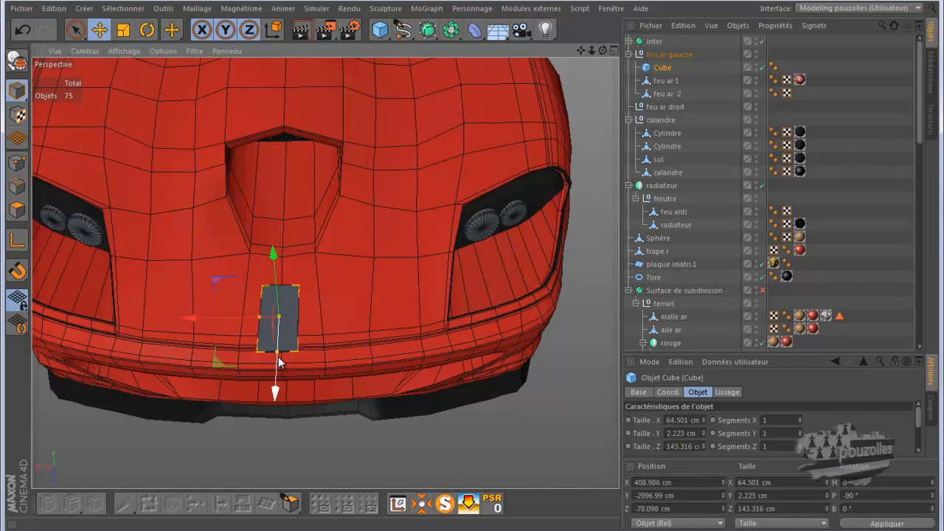
{"action": "left_click_drag", "start_coordinate": [278, 354], "coordinate": [277, 346]}
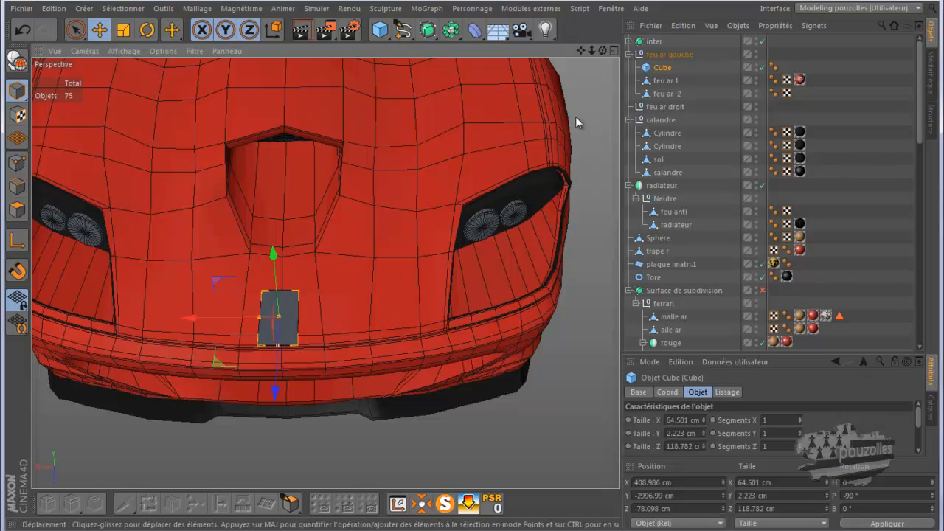
Move the badge plate in the left side view onto the hood slope, at about Y -2913.3 cm and Z -115.7 cm.
{"action": "mouse_move", "coordinate": [460, 262]}
{"action": "left_mouse_down", "text": "alt"}
{"action": "mouse_move", "coordinate": [360, 228]}
{"action": "mouse_move", "coordinate": [485, 278]}
{"action": "mouse_move", "coordinate": [478, 268]}
{"action": "mouse_move", "coordinate": [487, 264]}
{"action": "mouse_move", "coordinate": [454, 267]}
{"action": "left_mouse_up", "text": "alt"}
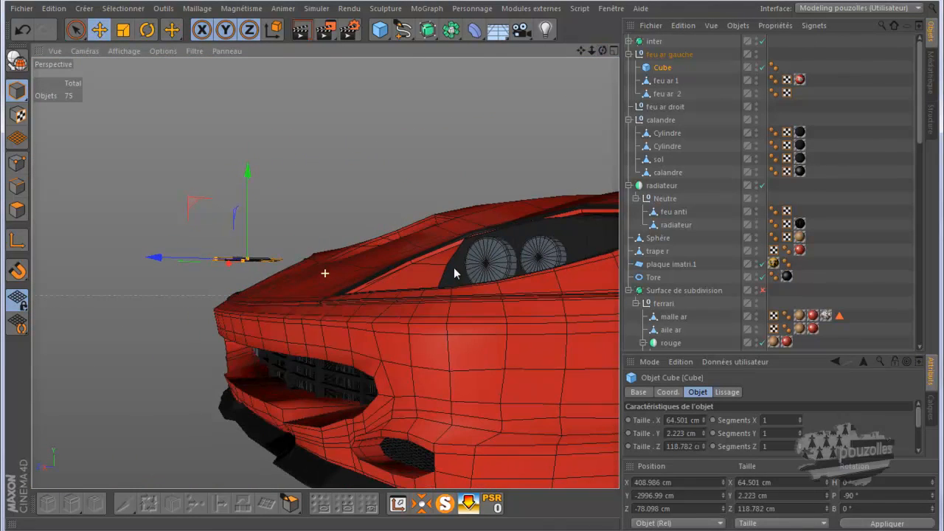
{"action": "middle_click", "coordinate": [226, 379]}
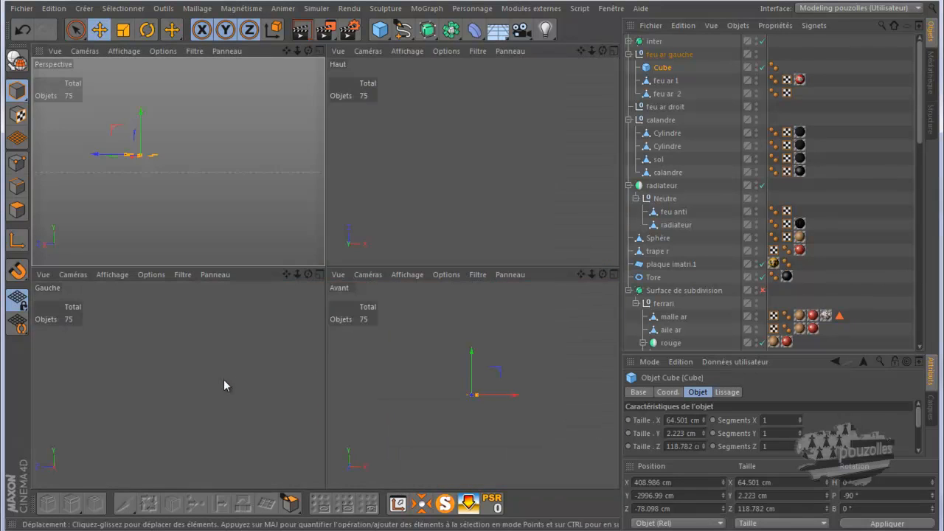
{"action": "middle_click", "coordinate": [211, 354]}
{"action": "scroll", "coordinate": [600, 254], "scroll_direction": "down", "scroll_amount": 8}
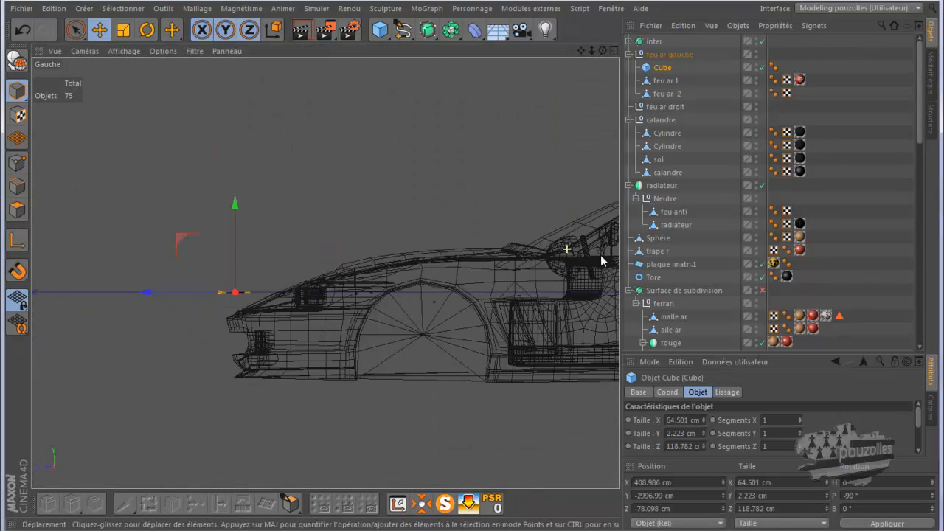
{"action": "scroll", "coordinate": [380, 286], "scroll_direction": "up", "scroll_amount": 4}
{"action": "scroll", "coordinate": [205, 313], "scroll_direction": "up", "scroll_amount": 3}
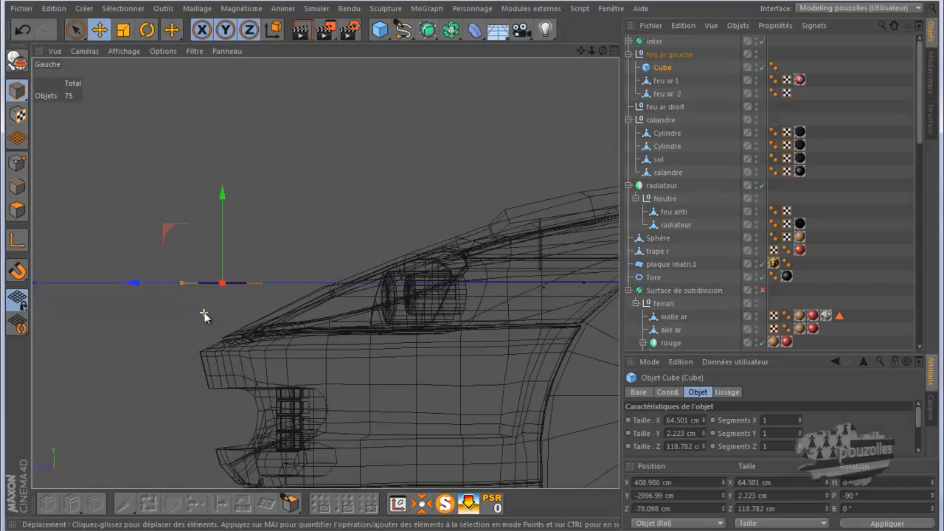
{"action": "left_click_drag", "start_coordinate": [175, 225], "coordinate": [239, 236]}
Rotate the plate to a pitch of about -116.6° to follow the hood slope, and nudge it closer to about Z -116.3 cm.
{"action": "left_click", "coordinate": [152, 35]}
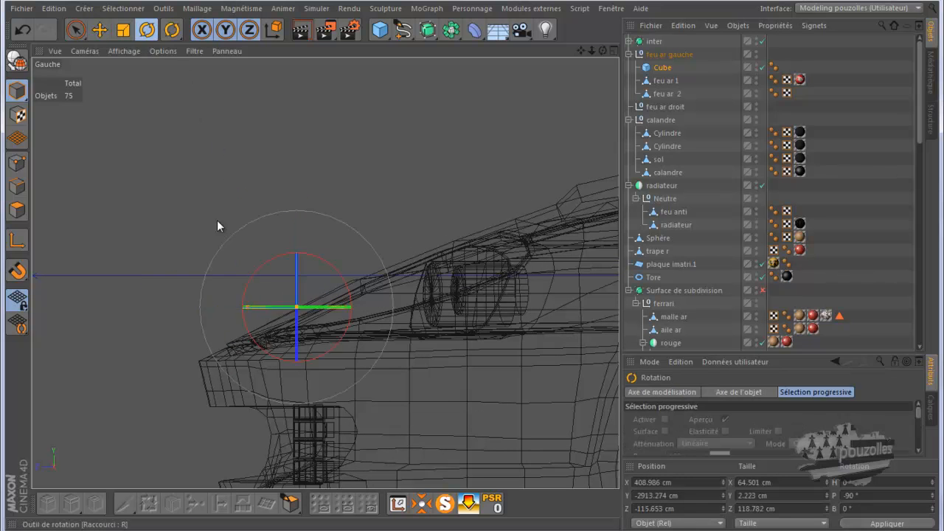
{"action": "scroll", "coordinate": [280, 337], "scroll_direction": "up", "scroll_amount": 5}
{"action": "scroll", "coordinate": [280, 336], "scroll_direction": "up", "scroll_amount": 1}
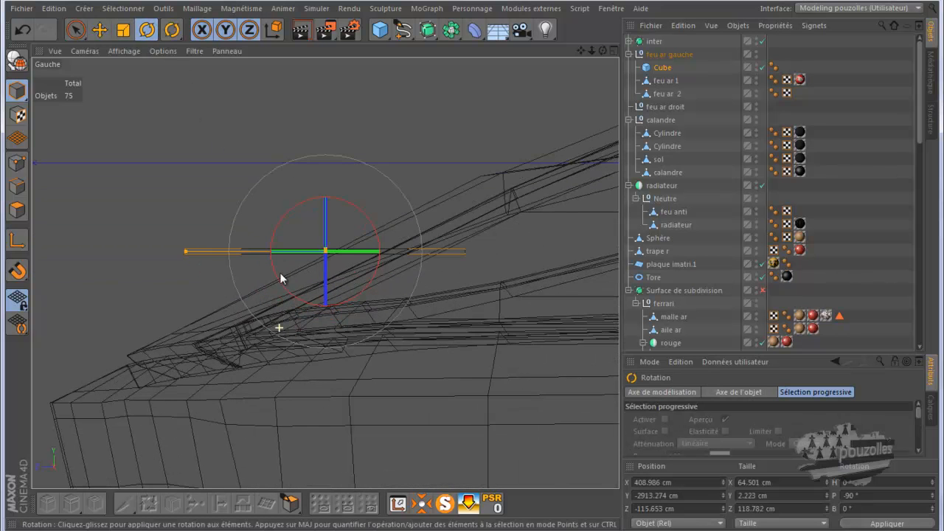
{"action": "left_click_drag", "start_coordinate": [273, 268], "coordinate": [281, 289]}
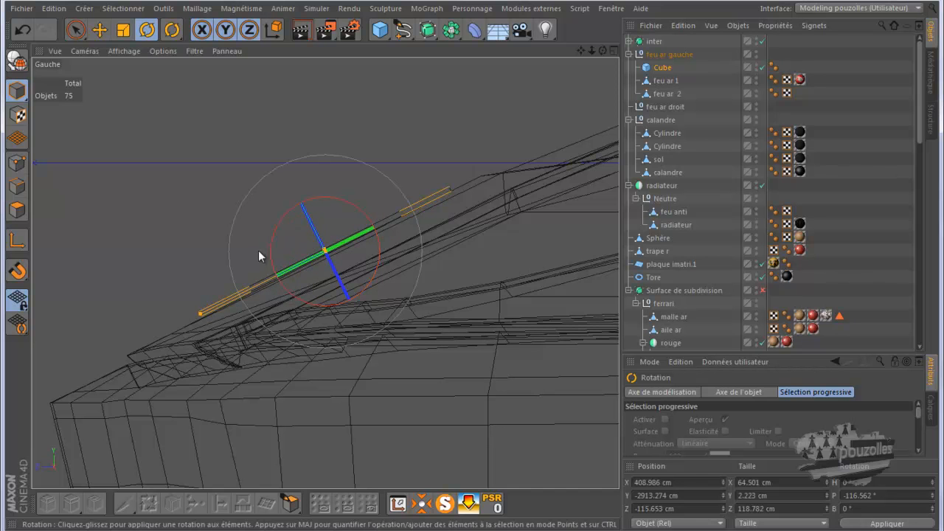
{"action": "left_click", "coordinate": [100, 29]}
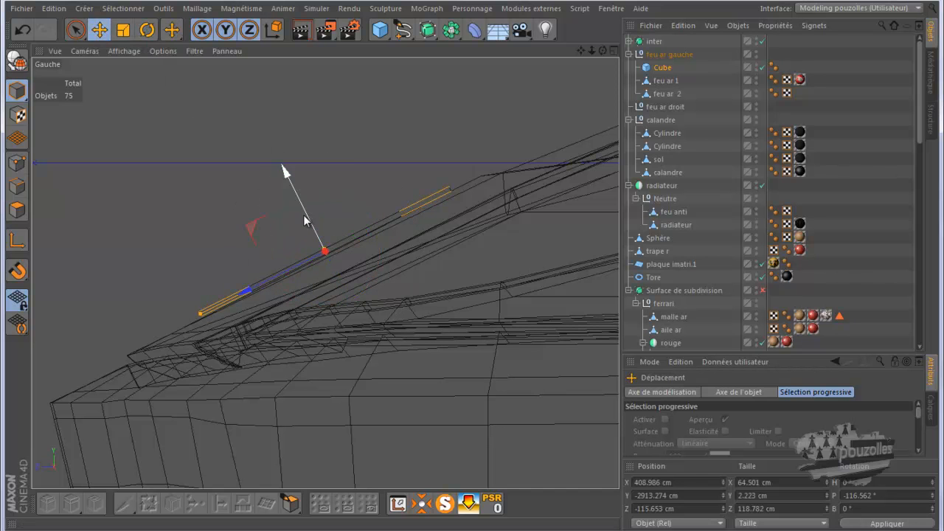
{"action": "left_click_drag", "start_coordinate": [306, 215], "coordinate": [306, 218]}
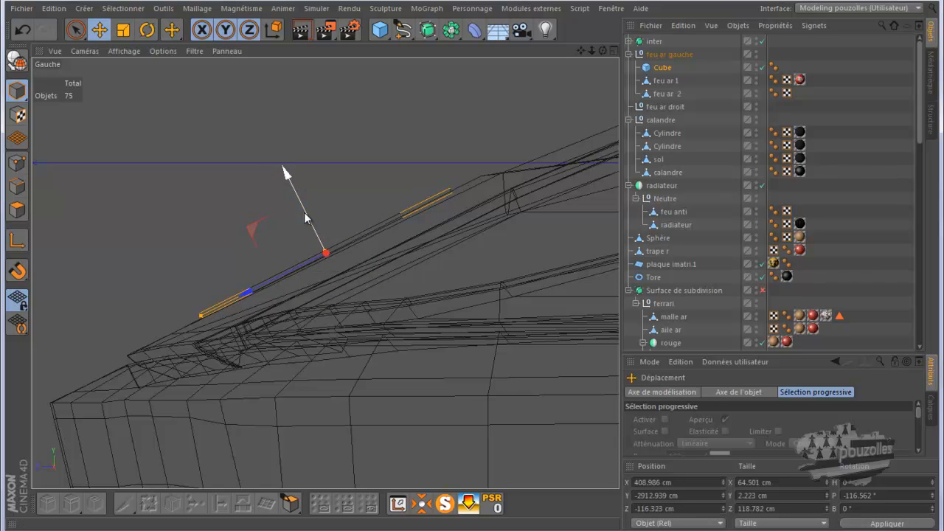
In the perspective view, shrink the badge plate to about 49 cm in X and 90.5 cm in Z.
{"action": "middle_click", "coordinate": [188, 273]}
{"action": "middle_click", "coordinate": [168, 206]}
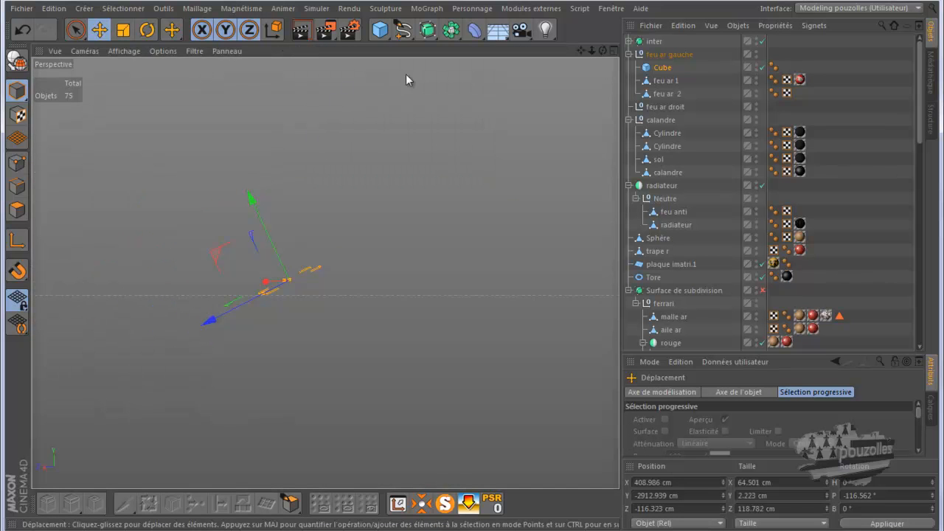
{"action": "mouse_move", "coordinate": [602, 50]}
{"action": "left_mouse_down"}
{"action": "mouse_move", "coordinate": [486, 273]}
{"action": "mouse_move", "coordinate": [474, 267]}
{"action": "left_mouse_up"}
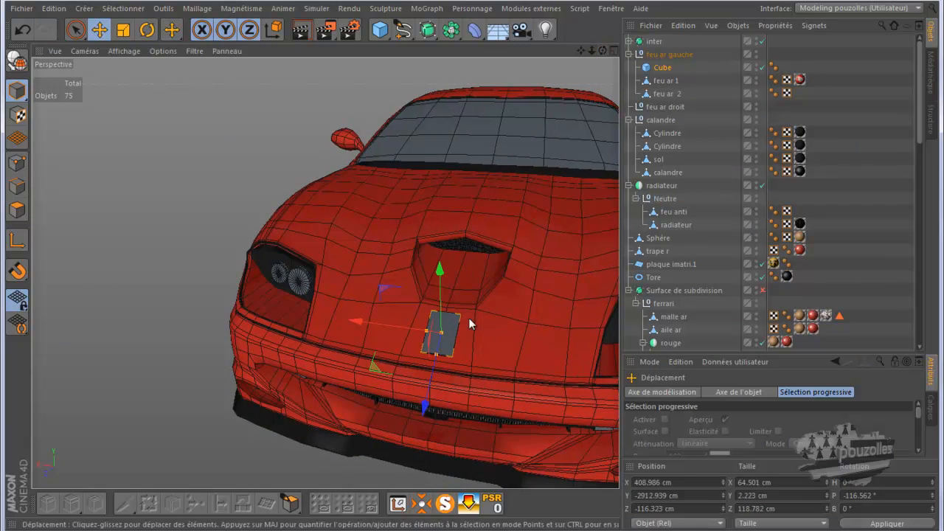
{"action": "scroll", "coordinate": [443, 362], "scroll_direction": "up", "scroll_amount": 5}
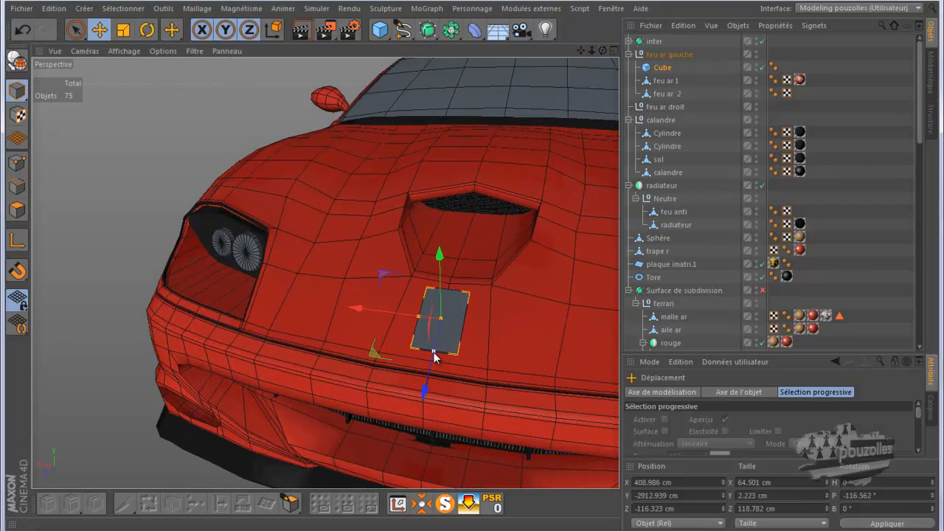
{"action": "left_click_drag", "start_coordinate": [434, 351], "coordinate": [429, 319]}
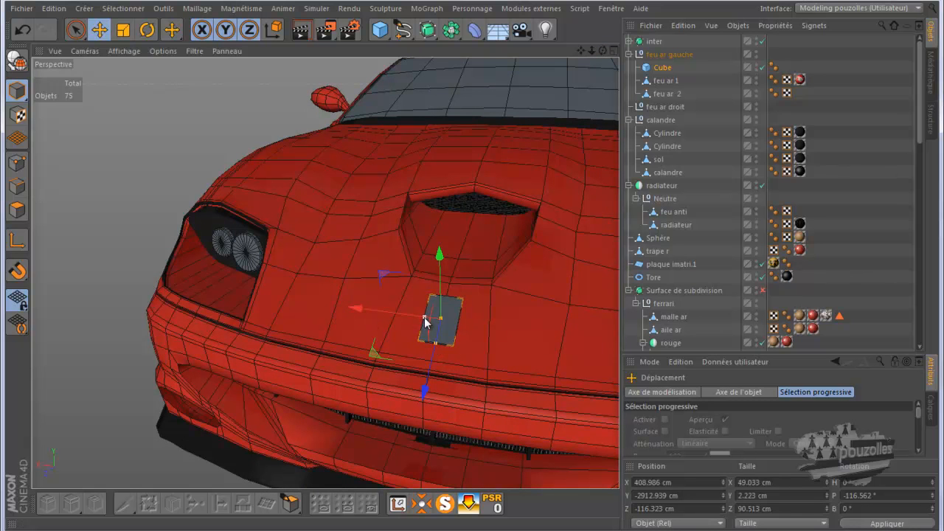
{"action": "scroll", "coordinate": [486, 318], "scroll_direction": "down", "scroll_amount": 2}
{"action": "left_click_drag", "start_coordinate": [602, 50], "coordinate": [458, 295]}
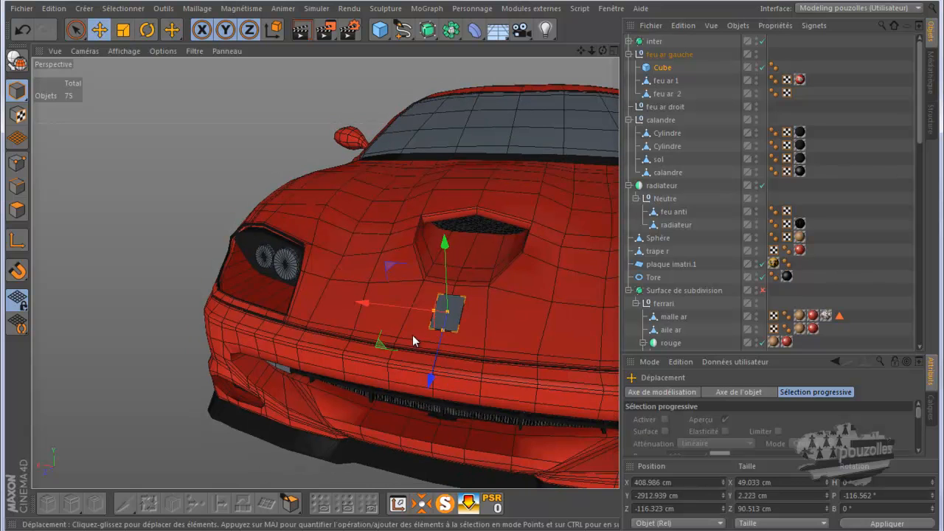
Open the reference photo Ferrari_550_Maranello_9 from the ferrari-550-maranello folder and examine the size and position of the hood badge.
{"action": "mouse_move", "coordinate": [156, 528]}
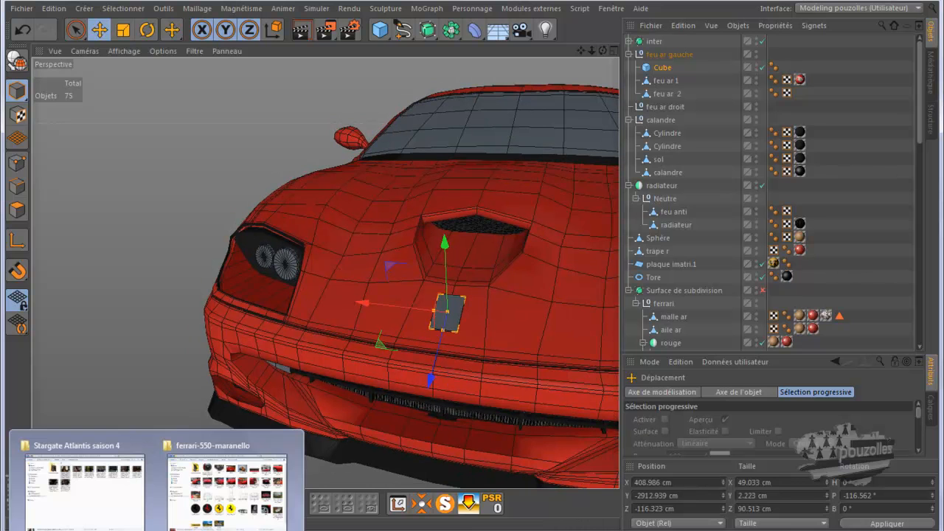
{"action": "left_click", "coordinate": [215, 514]}
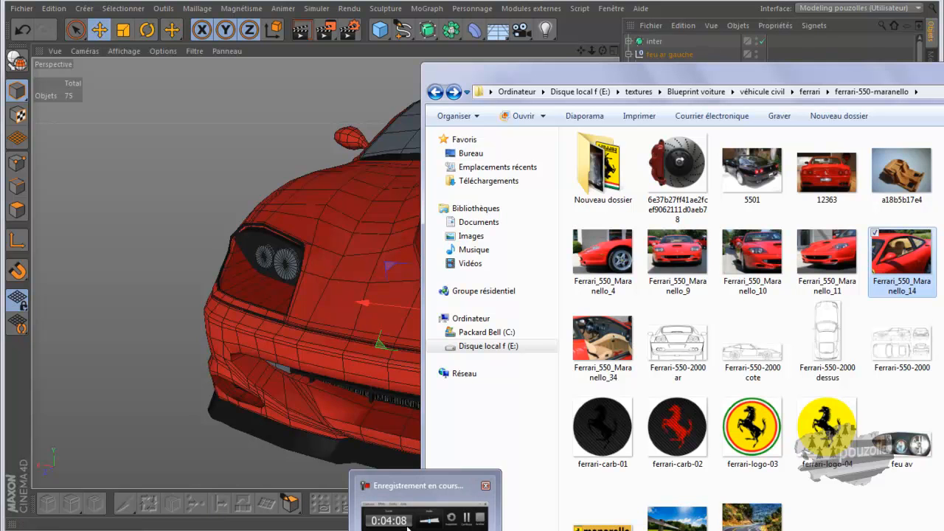
{"action": "mouse_move", "coordinate": [408, 528]}
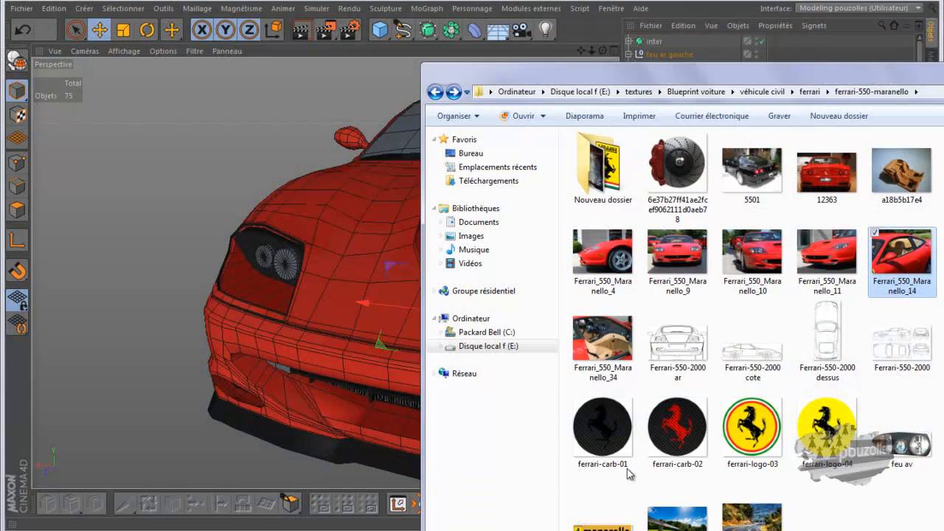
{"action": "left_click", "coordinate": [686, 258]}
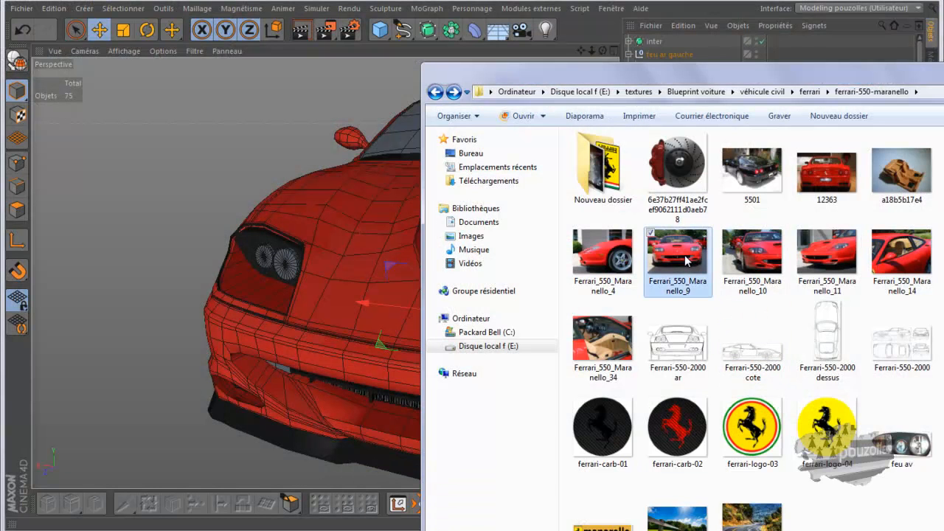
{"action": "double_click", "coordinate": [687, 258]}
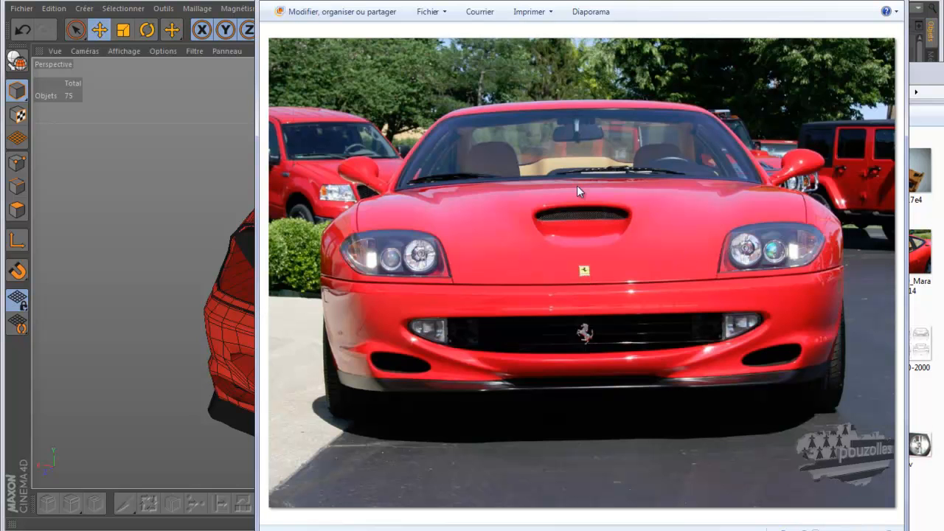
{"action": "left_click_drag", "start_coordinate": [576, 2], "coordinate": [874, 10]}
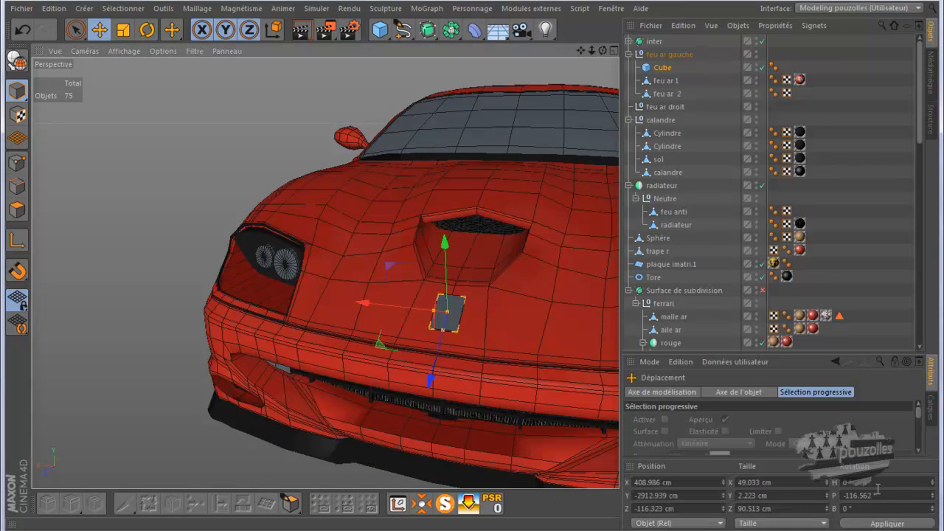
Reduce the badge plate to about 32.8 cm in X and 67 cm in Z.
{"action": "scroll", "coordinate": [445, 314], "scroll_direction": "up", "scroll_amount": 2}
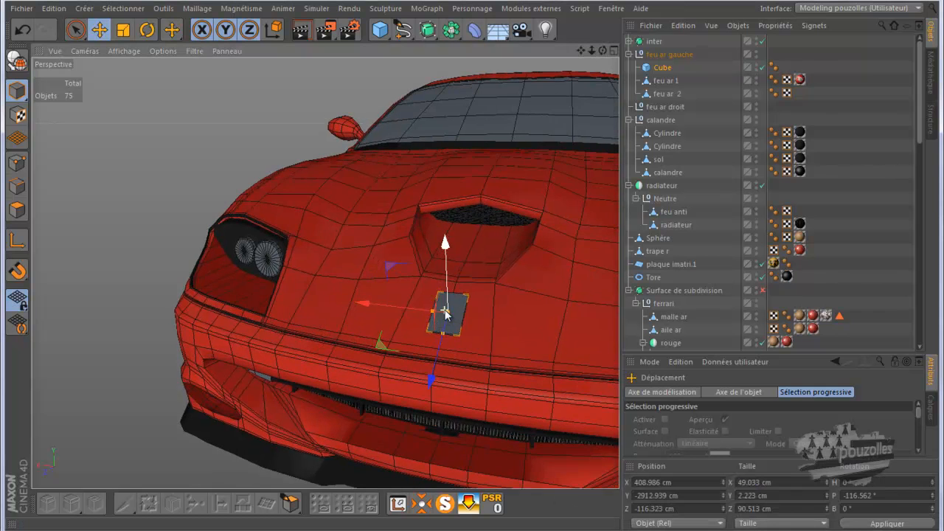
{"action": "scroll", "coordinate": [445, 310], "scroll_direction": "up", "scroll_amount": 2}
{"action": "left_click_drag", "start_coordinate": [432, 315], "coordinate": [444, 336]}
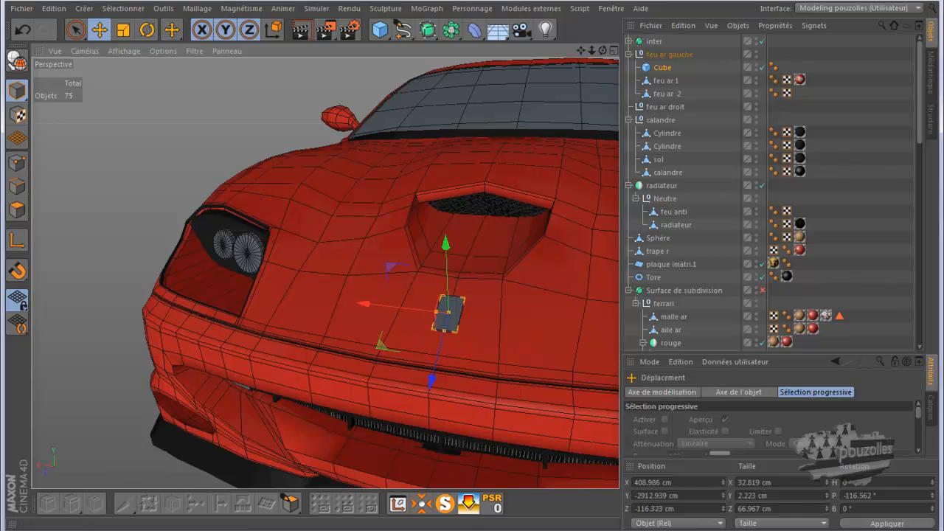
Open the material manager and position its window so the badge plate remains visible.
{"action": "left_click", "coordinate": [74, 526]}
{"action": "left_click_drag", "start_coordinate": [258, 417], "coordinate": [344, 332]}
{"action": "left_click_drag", "start_coordinate": [404, 335], "coordinate": [417, 365]}
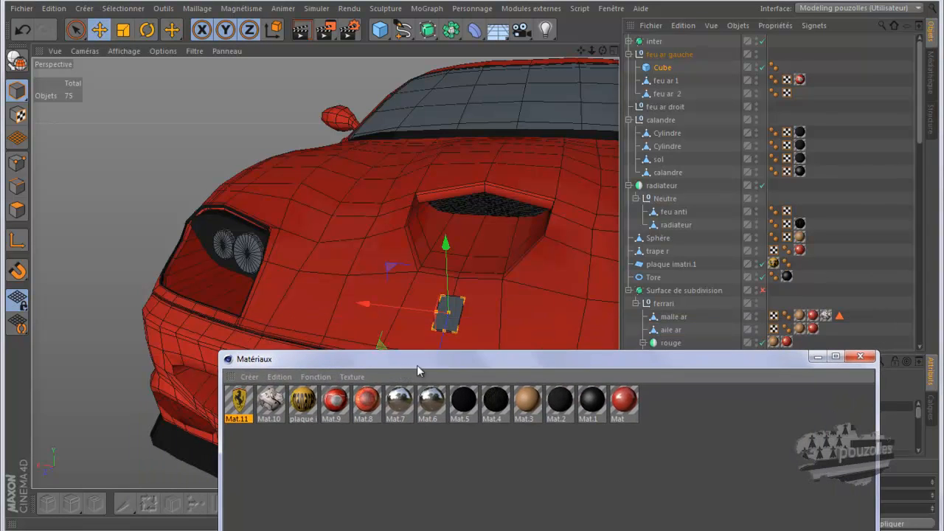
{"action": "left_click", "coordinate": [463, 401]}
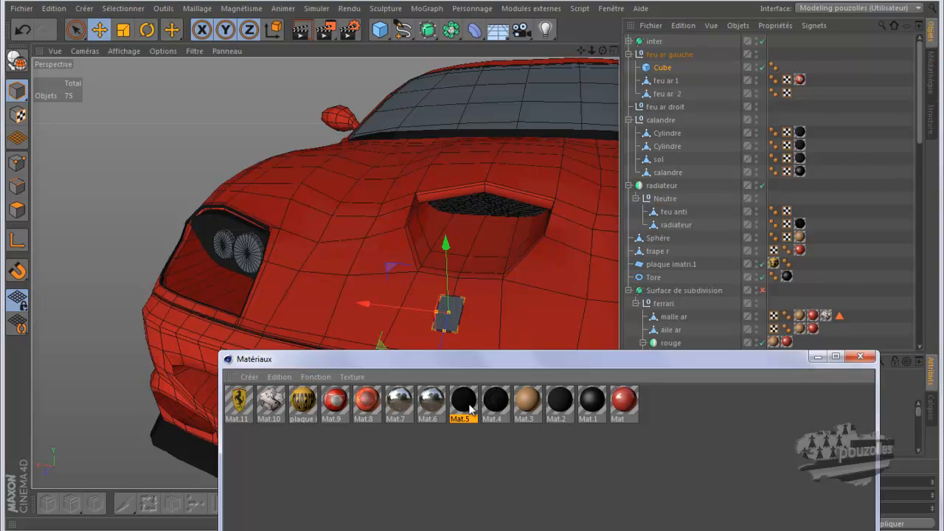
{"action": "mouse_move", "coordinate": [155, 526]}
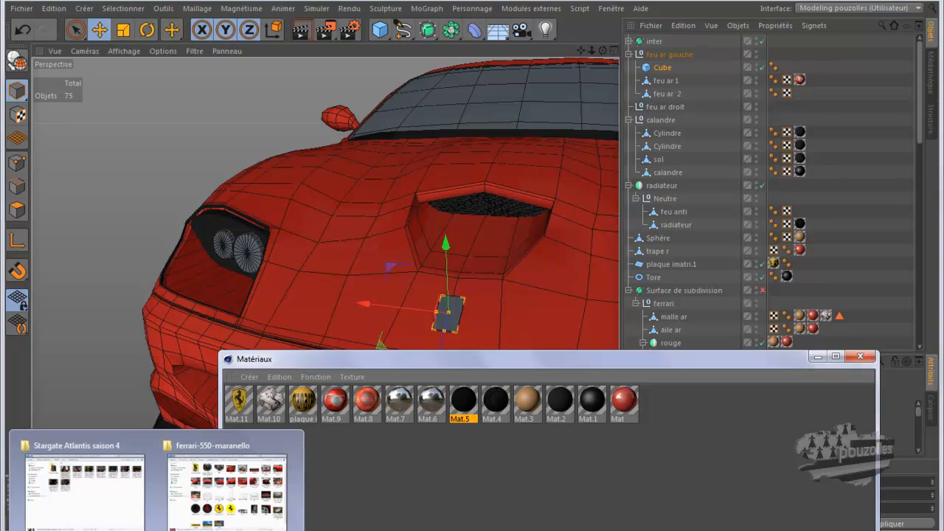
{"action": "left_click", "coordinate": [223, 503]}
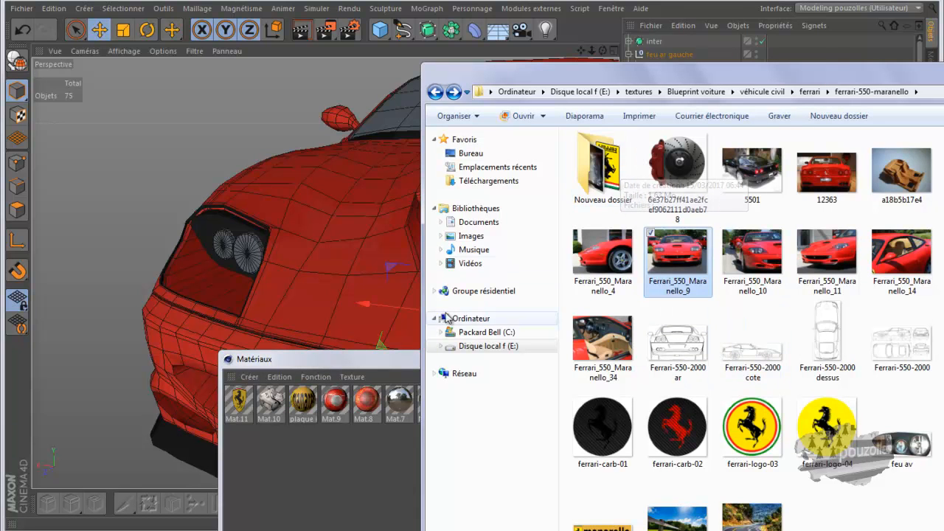
{"action": "left_click", "coordinate": [371, 366]}
{"action": "left_click_drag", "start_coordinate": [476, 412], "coordinate": [451, 330]}
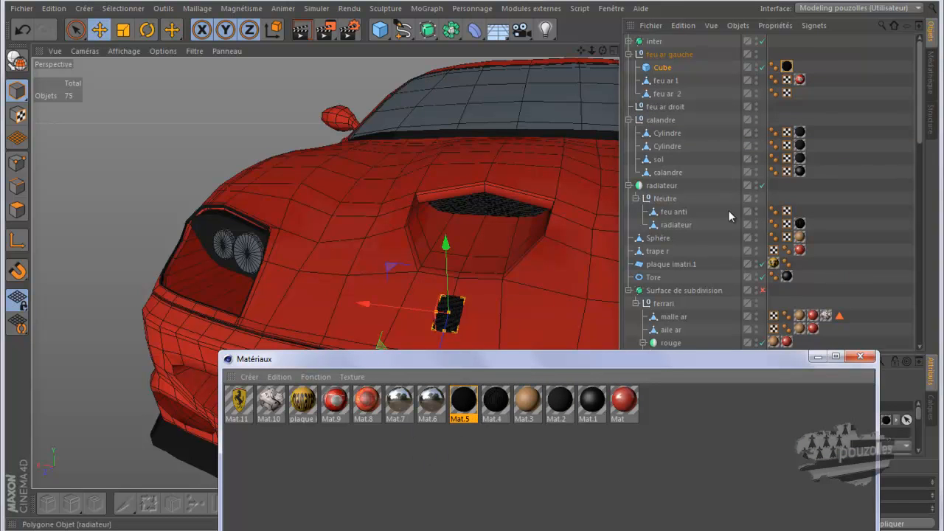
{"action": "left_click", "coordinate": [786, 67]}
{"action": "key", "text": "Delete"}
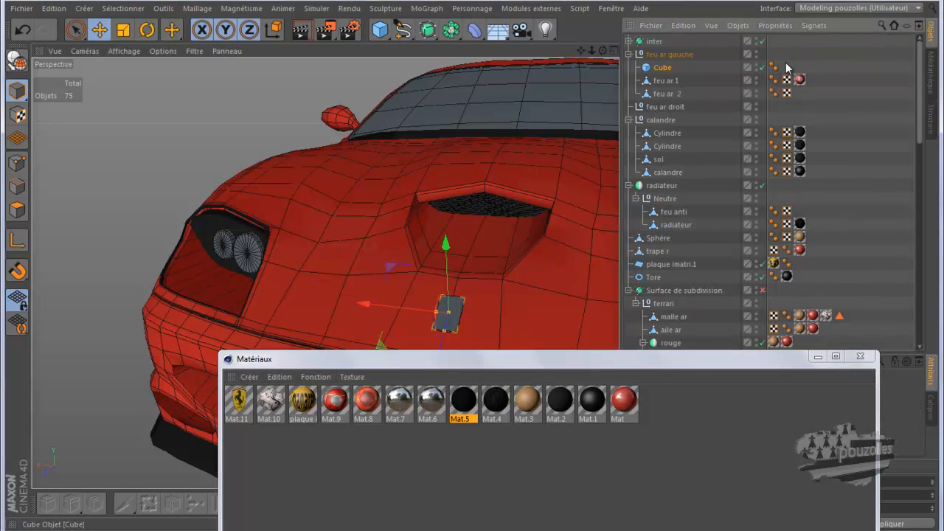
Apply Mat.2 to the badge plate and select its top polygon after making the plate editable.
{"action": "left_click_drag", "start_coordinate": [565, 395], "coordinate": [454, 327]}
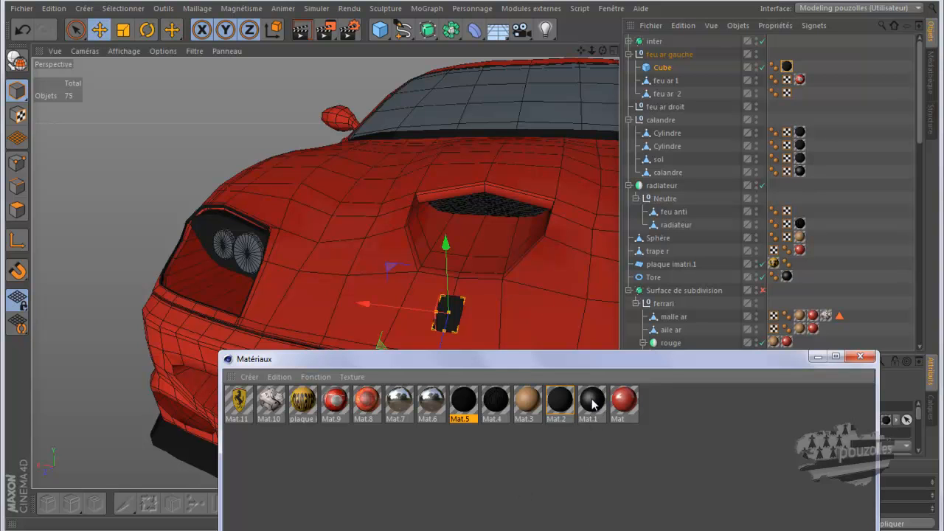
{"action": "left_click", "coordinate": [17, 59]}
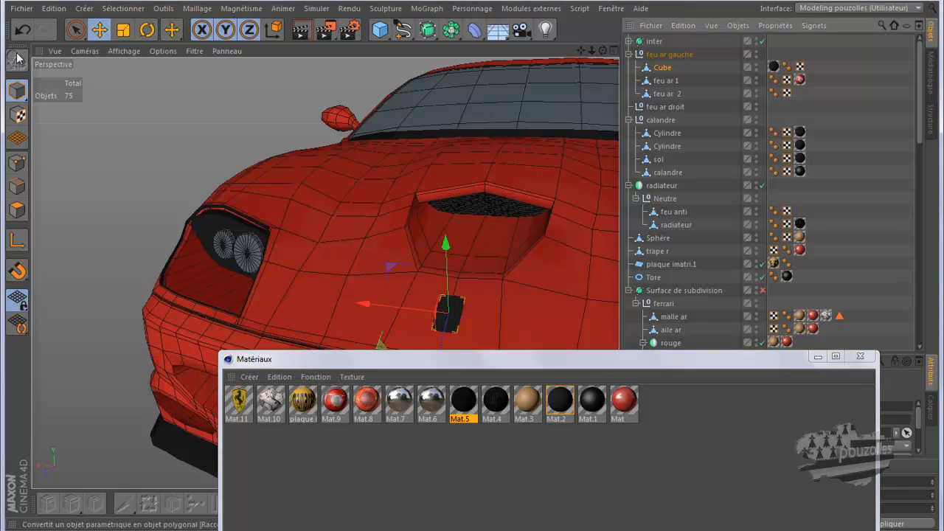
{"action": "left_click", "coordinate": [17, 210]}
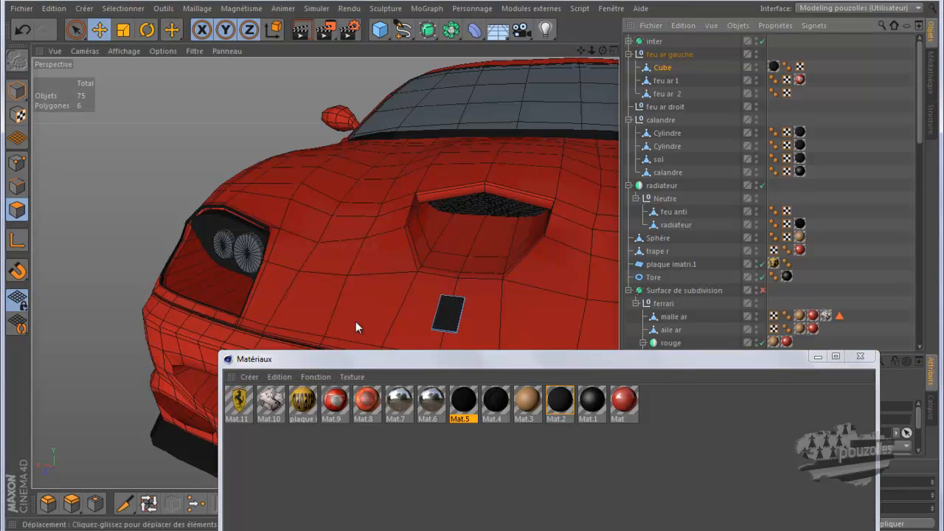
{"action": "left_click", "coordinate": [446, 317]}
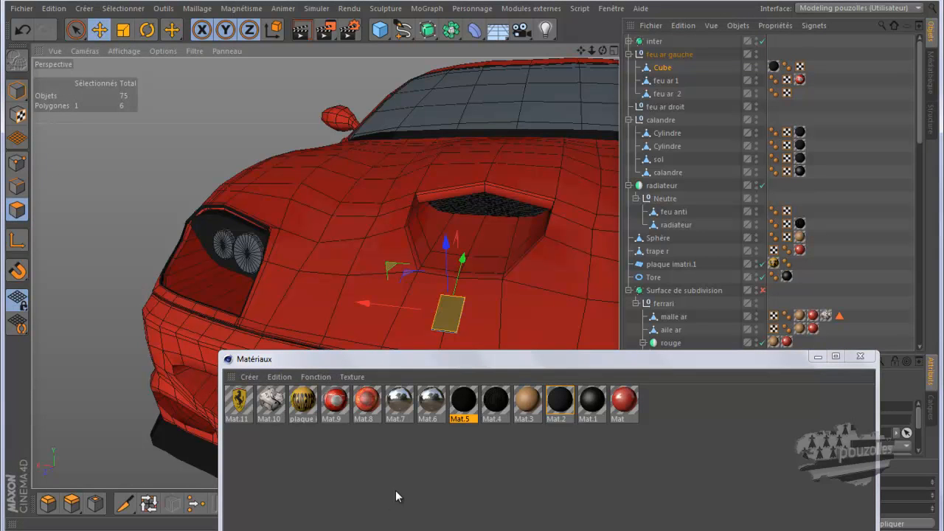
Create a new material with the logo ferrari image as its colour texture, without copying the image to the project location.
{"action": "double_click", "coordinate": [326, 477]}
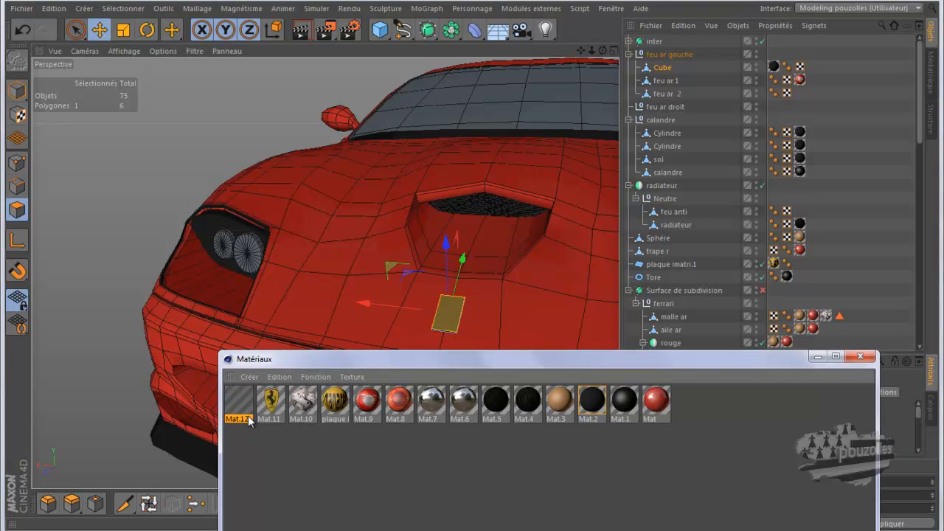
{"action": "double_click", "coordinate": [237, 401]}
{"action": "left_click", "coordinate": [219, 208]}
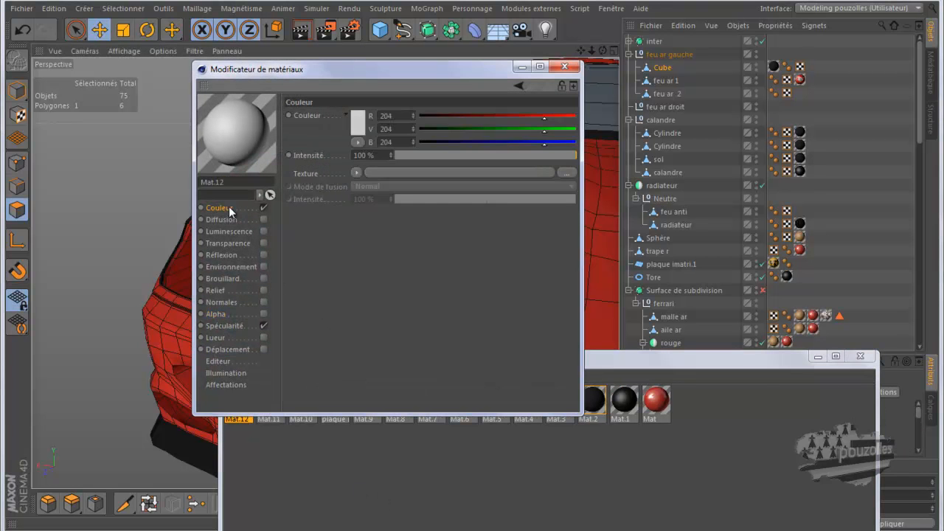
{"action": "left_click", "coordinate": [567, 174]}
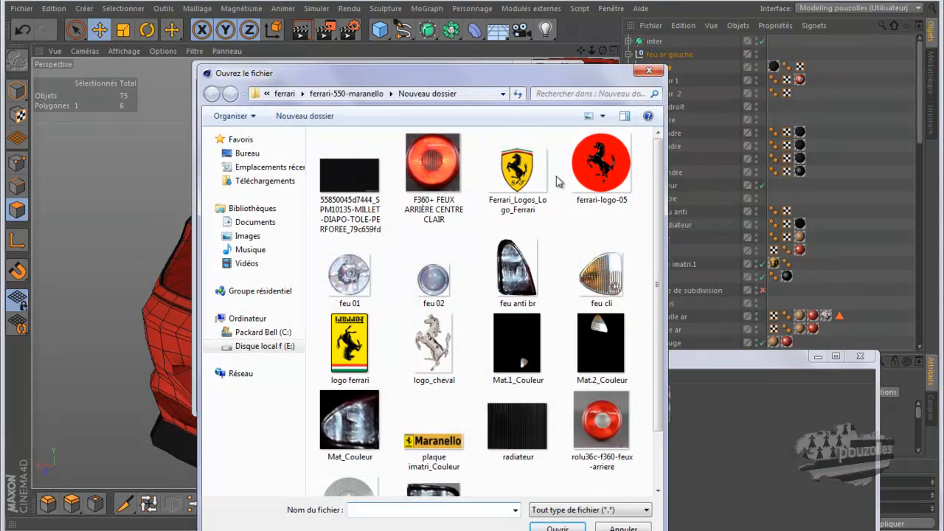
{"action": "double_click", "coordinate": [349, 344]}
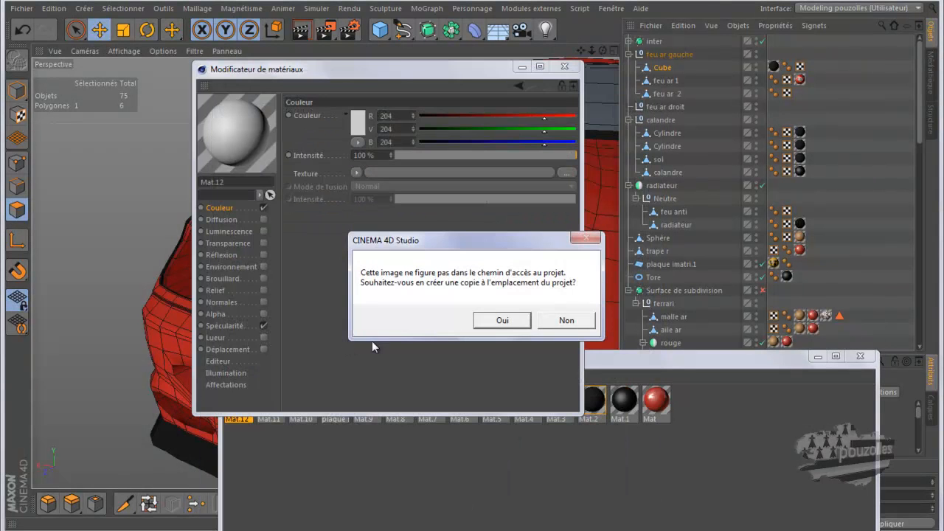
{"action": "left_click", "coordinate": [566, 321]}
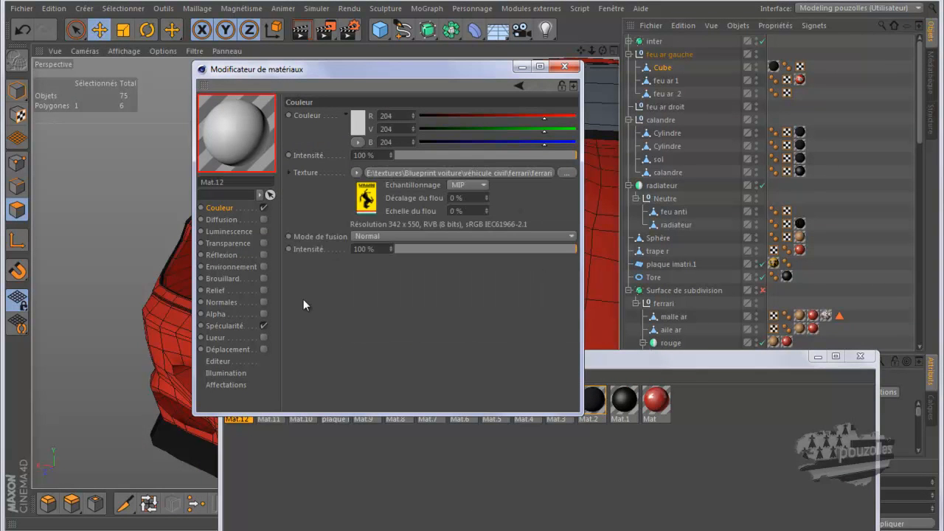
{"action": "left_click", "coordinate": [564, 66]}
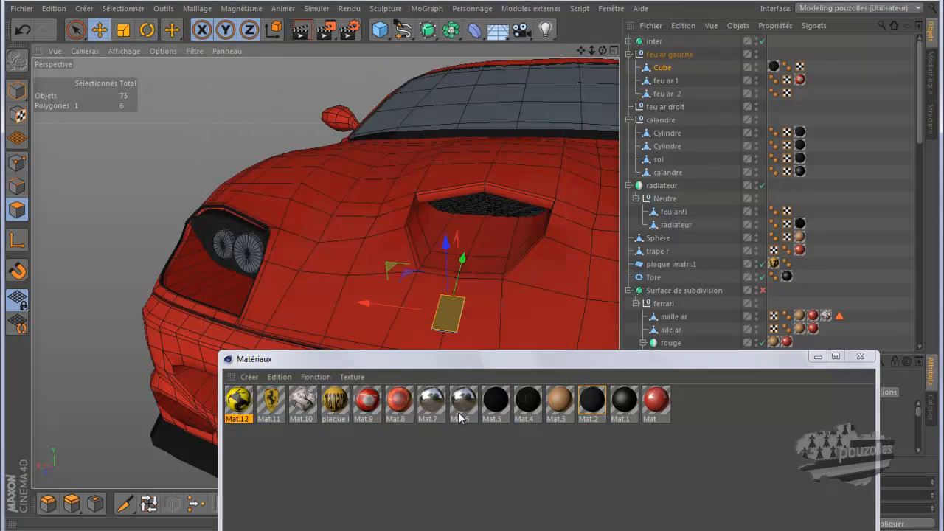
Apply the new Ferrari logo material to the selected top polygon of the hood badge plate.
{"action": "left_click_drag", "start_coordinate": [238, 402], "coordinate": [442, 315]}
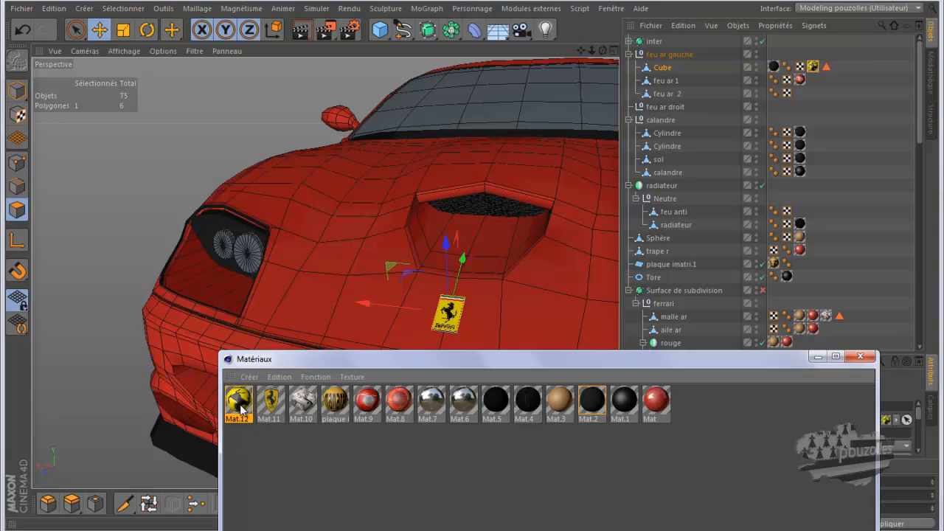
{"action": "left_click_drag", "start_coordinate": [241, 409], "coordinate": [456, 318]}
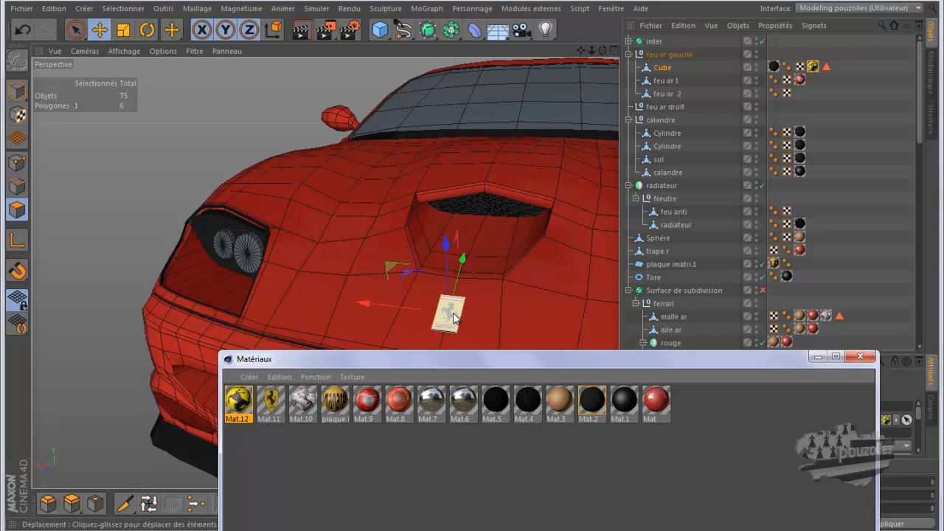
{"action": "left_click_drag", "start_coordinate": [453, 316], "coordinate": [456, 303]}
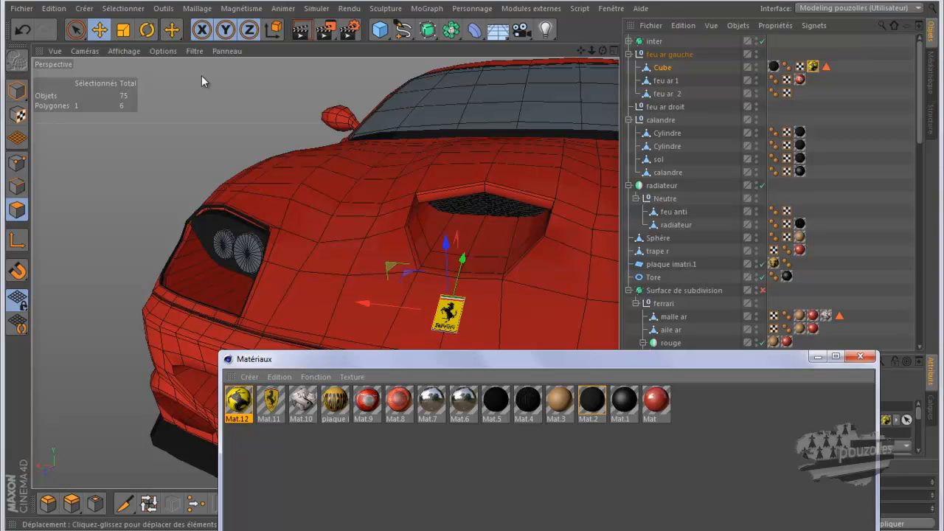
{"action": "left_click", "coordinate": [146, 30]}
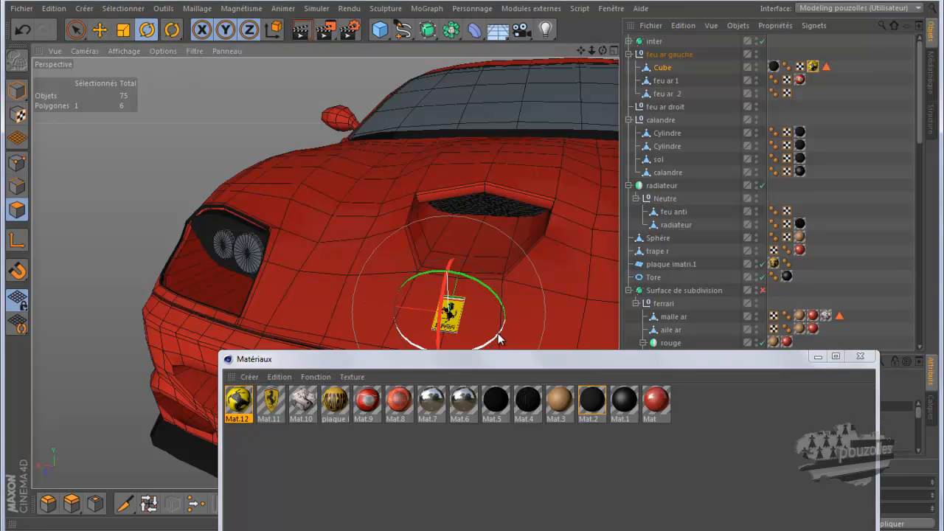
{"action": "left_click_drag", "start_coordinate": [491, 322], "coordinate": [465, 358]}
{"action": "left_click", "coordinate": [22, 29]}
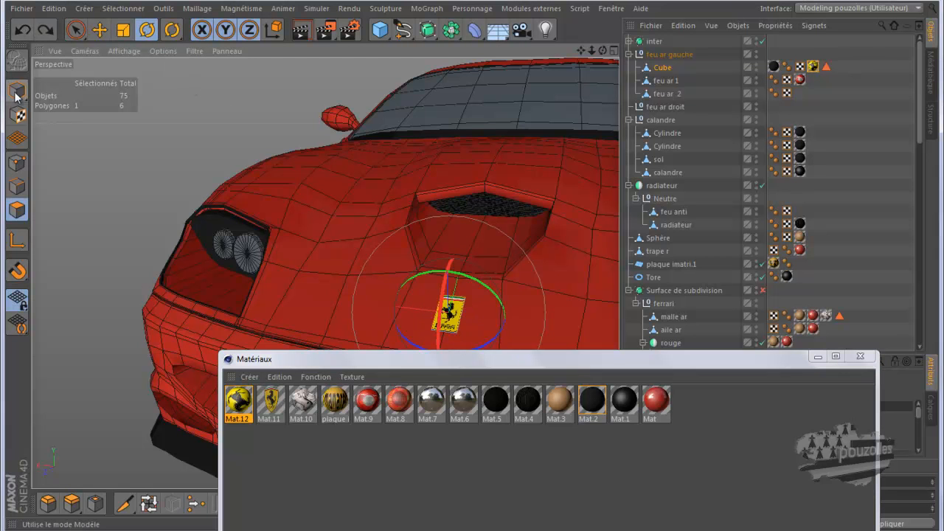
{"action": "left_click", "coordinate": [17, 92]}
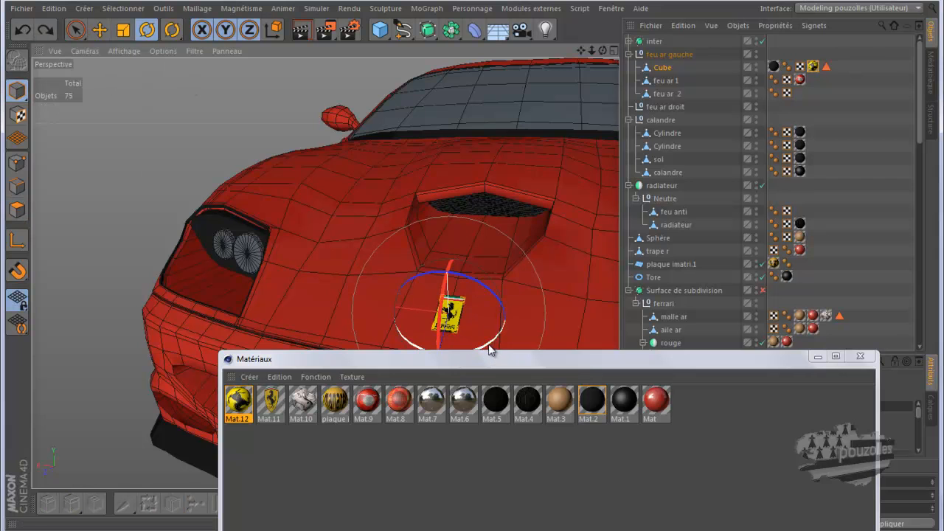
{"action": "left_click_drag", "start_coordinate": [490, 345], "coordinate": [440, 350]}
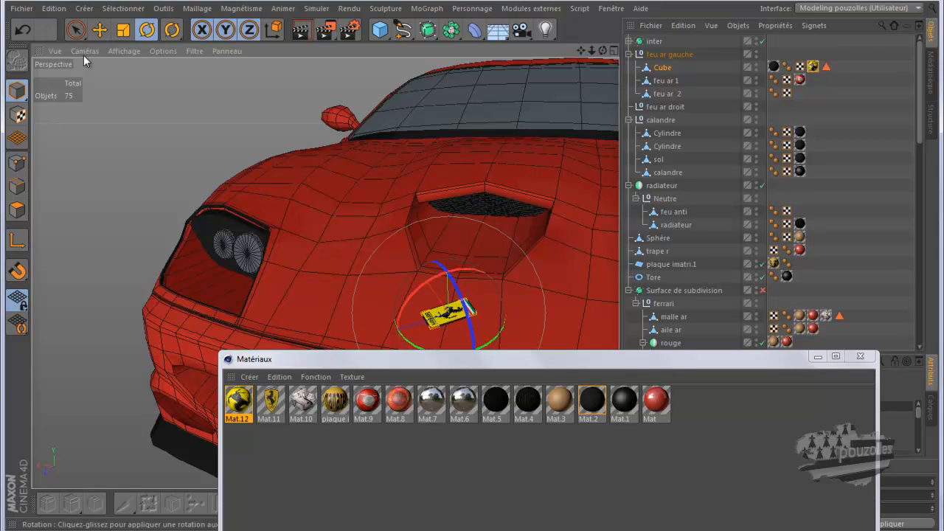
{"action": "left_click", "coordinate": [23, 32]}
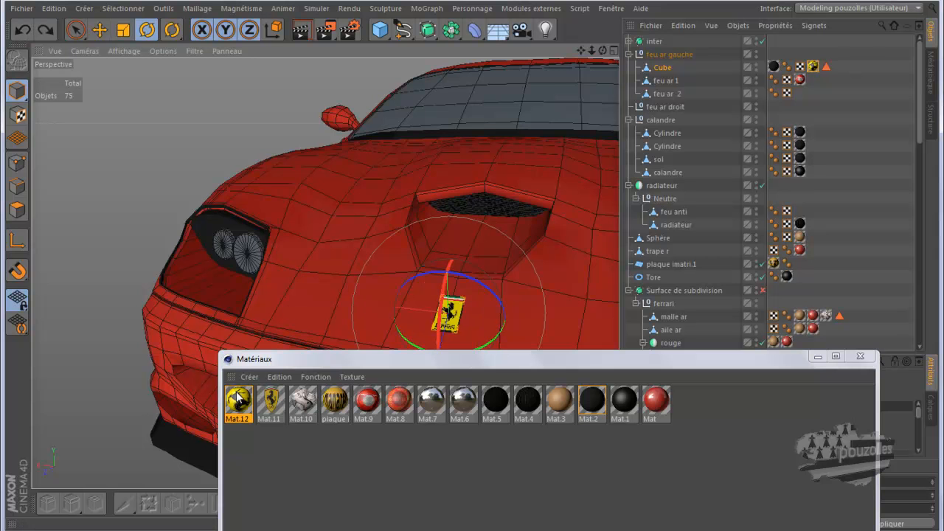
Open the Nouveau dossier subfolder of ferrari-550-maranello, look over its texture and logo images, and close the folder window.
{"action": "mouse_move", "coordinate": [155, 528]}
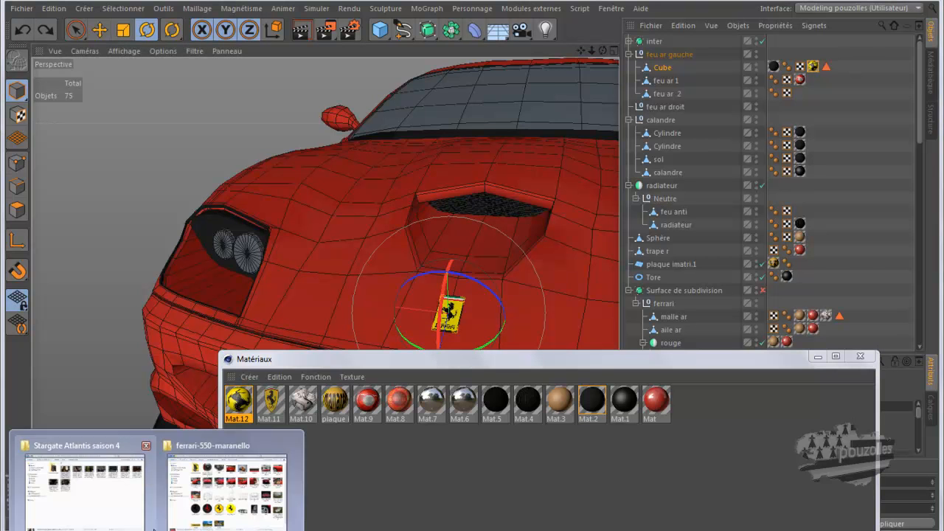
{"action": "left_click", "coordinate": [228, 486]}
{"action": "double_click", "coordinate": [604, 175]}
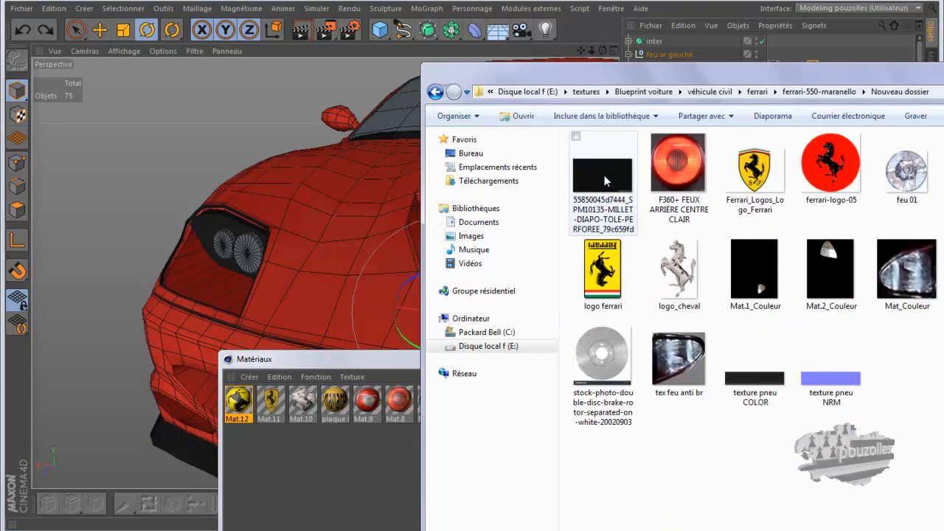
{"action": "left_click_drag", "start_coordinate": [738, 73], "coordinate": [562, 52]}
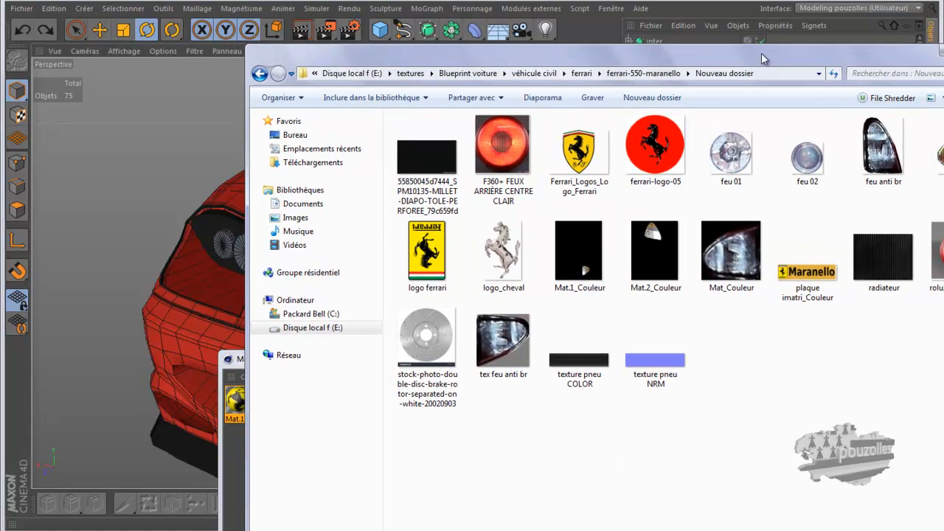
{"action": "left_click_drag", "start_coordinate": [777, 59], "coordinate": [697, 43]}
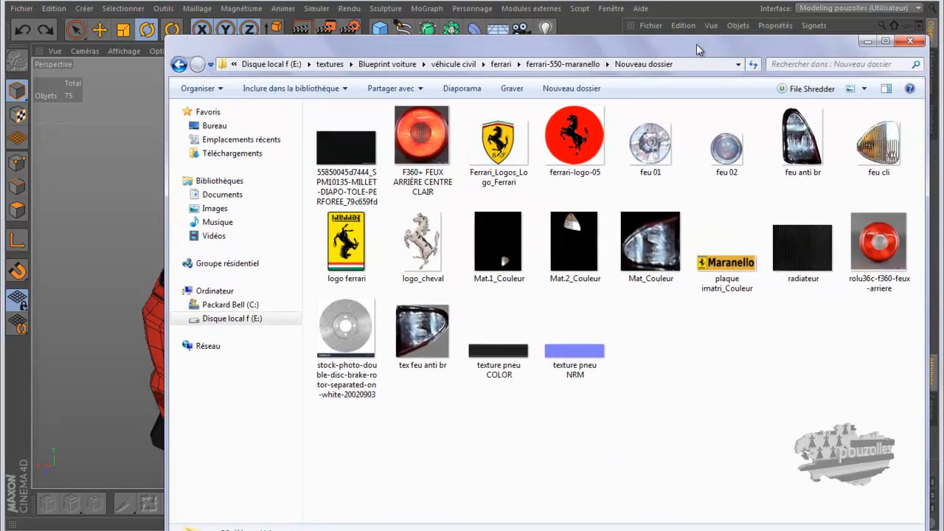
{"action": "left_click", "coordinate": [910, 44]}
{"action": "left_click", "coordinate": [469, 366]}
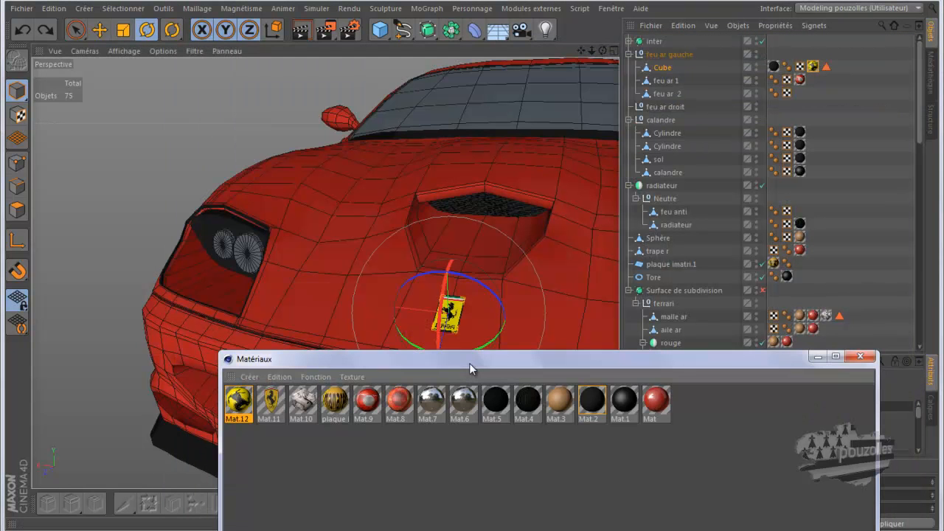
Minimize the material manager and render the side view of the car to check the front fender's shield logo.
{"action": "left_click", "coordinate": [816, 356]}
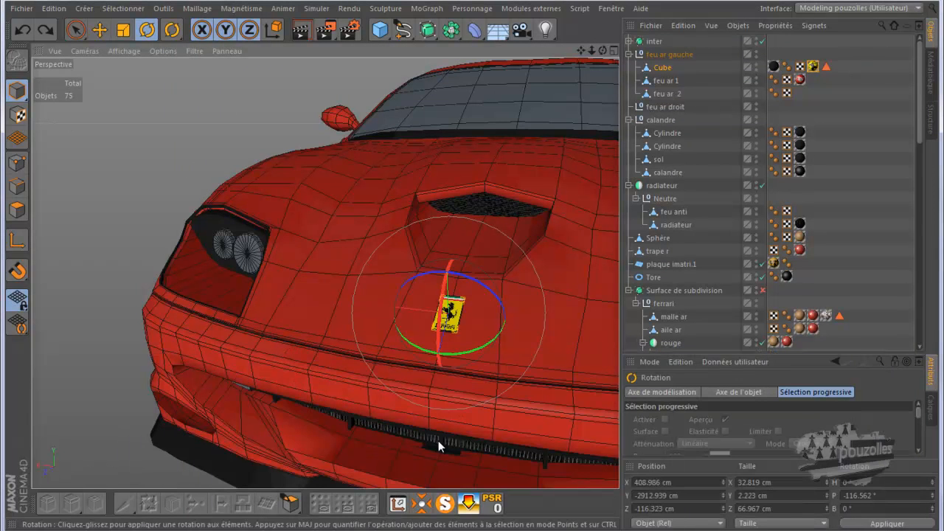
{"action": "left_click_drag", "start_coordinate": [602, 53], "coordinate": [472, 266]}
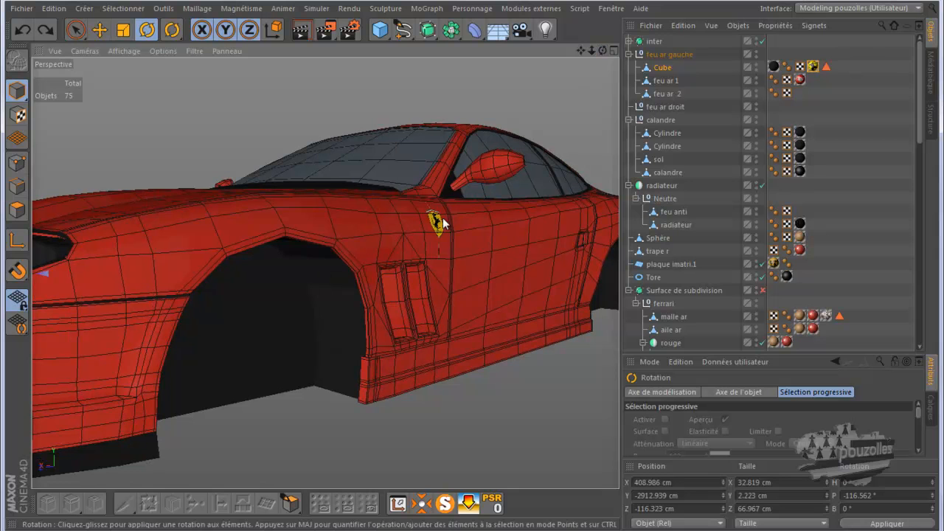
{"action": "left_click", "coordinate": [301, 29]}
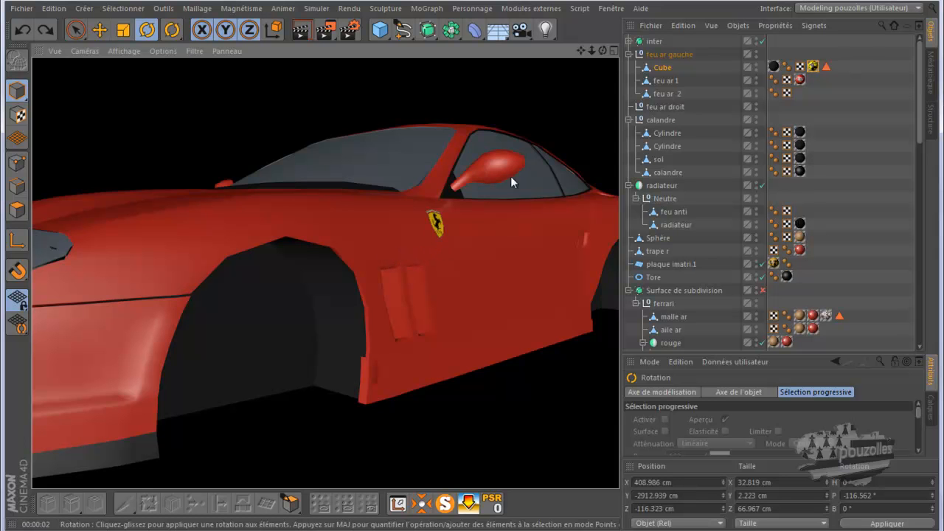
Add a plane primitive and move it in front of the grille, to about Z 1555 cm and Y -217 cm.
{"action": "scroll", "coordinate": [558, 218], "scroll_direction": "down", "scroll_amount": 5}
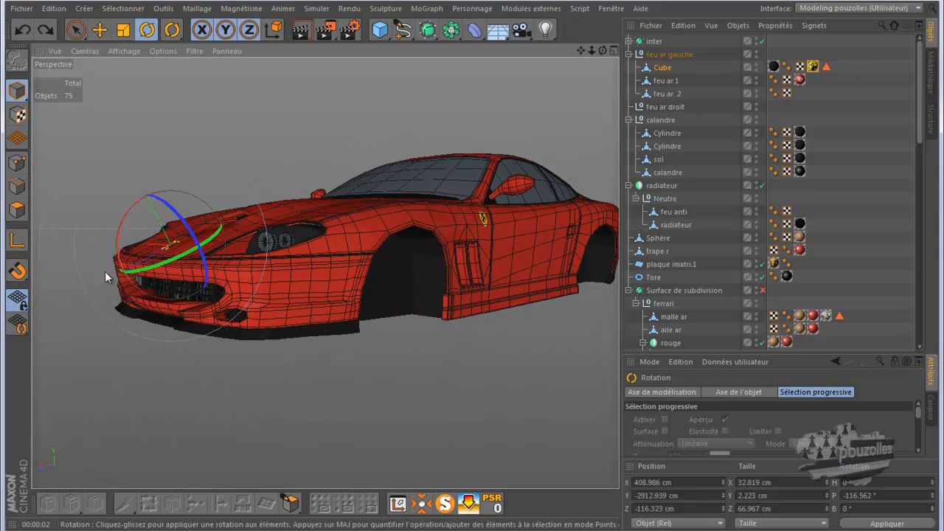
{"action": "scroll", "coordinate": [103, 279], "scroll_direction": "up", "scroll_amount": 5}
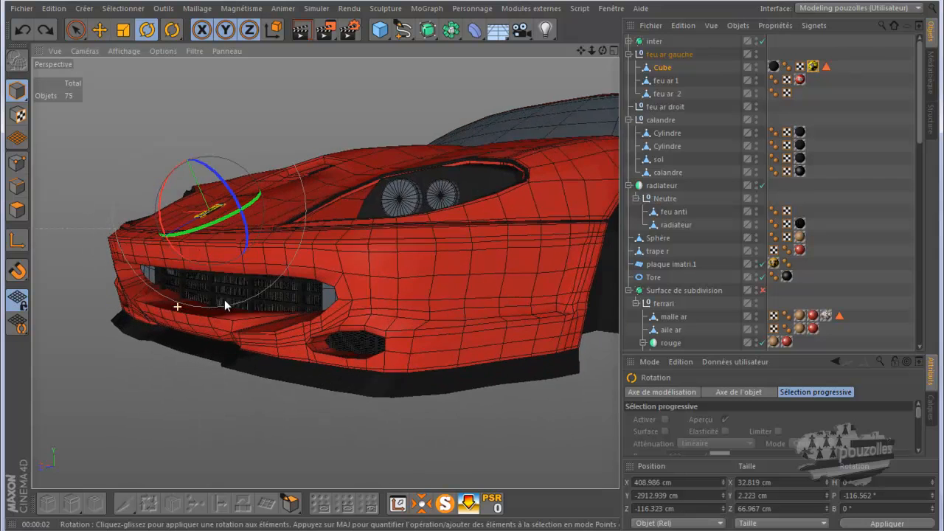
{"action": "scroll", "coordinate": [221, 298], "scroll_direction": "up", "scroll_amount": 2}
{"action": "left_click_drag", "start_coordinate": [602, 51], "coordinate": [493, 267]}
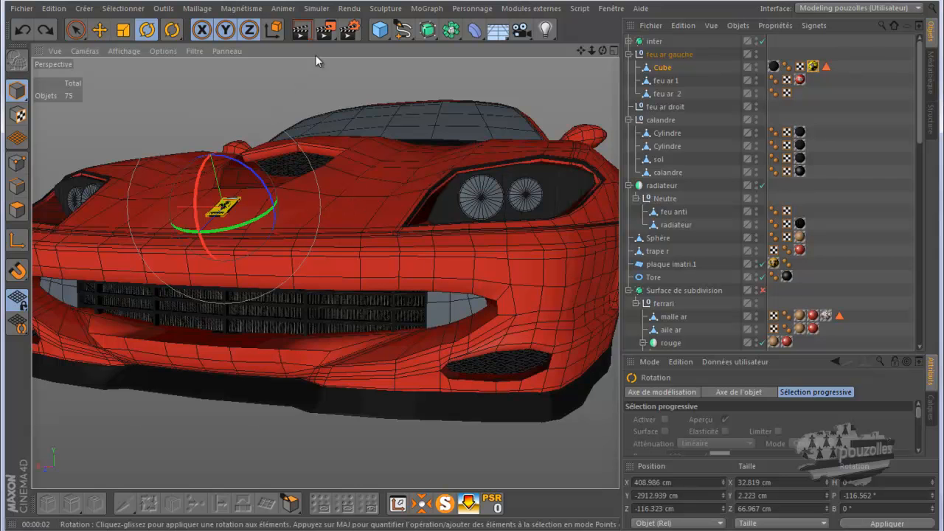
{"action": "left_click", "coordinate": [377, 33]}
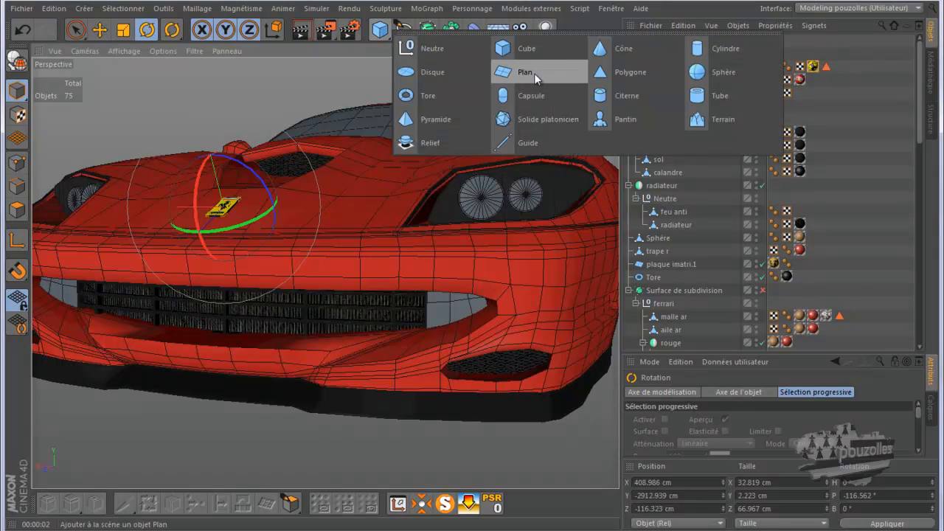
{"action": "left_click", "coordinate": [533, 73]}
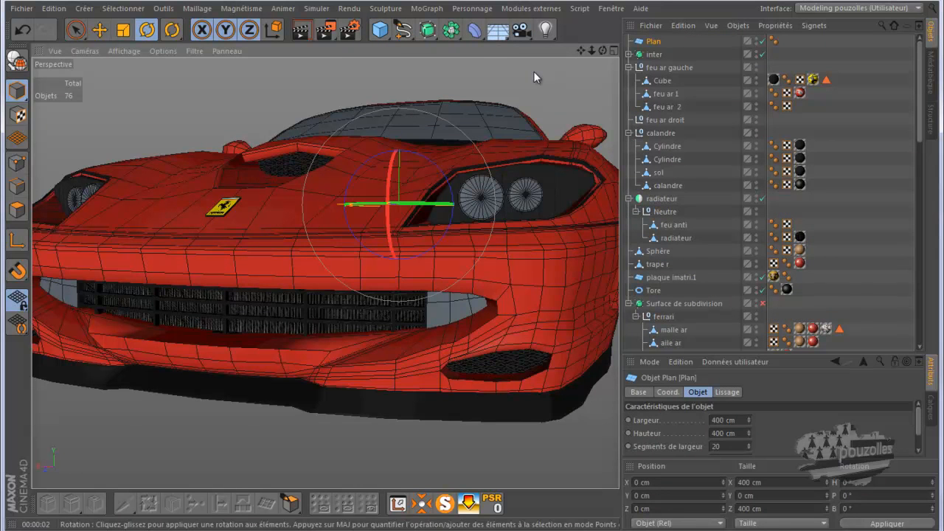
{"action": "left_click", "coordinate": [101, 32]}
{"action": "left_click_drag", "start_coordinate": [380, 207], "coordinate": [133, 286]}
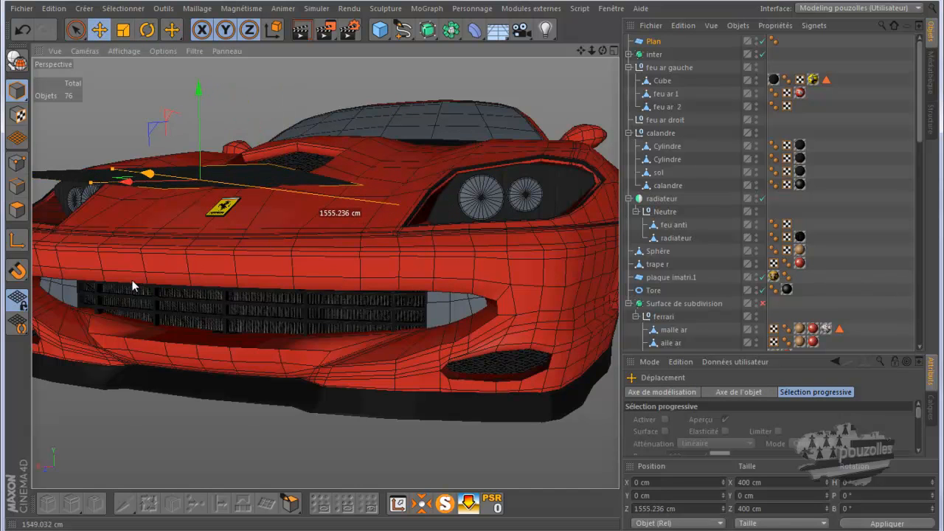
{"action": "left_click_drag", "start_coordinate": [200, 88], "coordinate": [202, 234]}
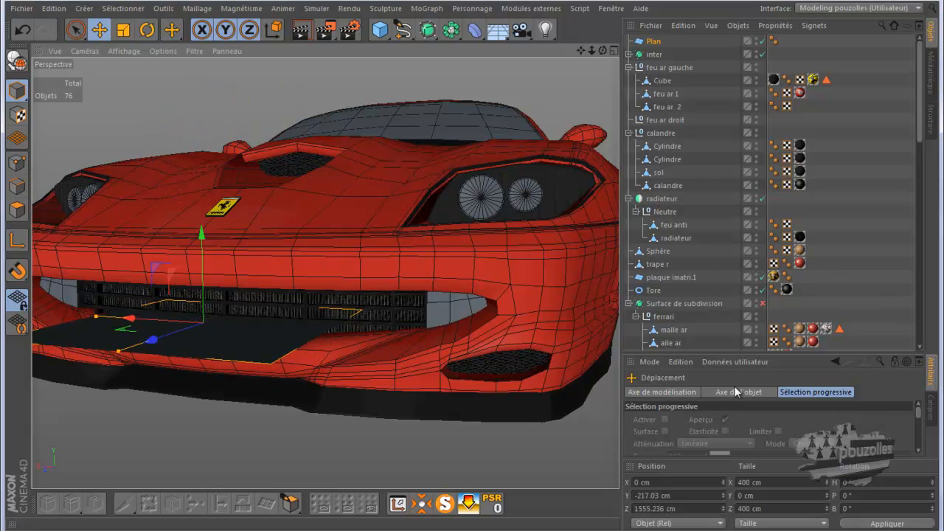
Enlarge the attribute area and set the plane's width and height segments to 1.
{"action": "left_click_drag", "start_coordinate": [731, 354], "coordinate": [730, 181]}
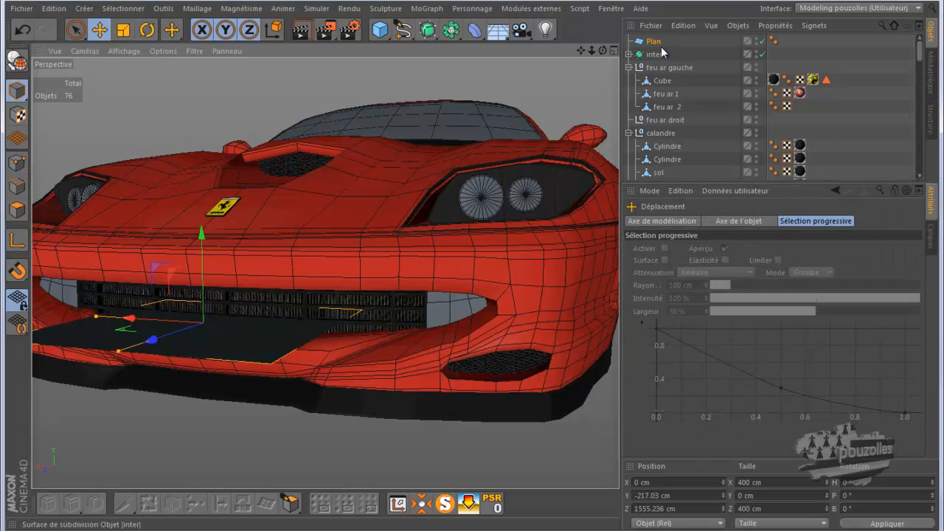
{"action": "left_click", "coordinate": [660, 41]}
{"action": "left_click", "coordinate": [728, 274]}
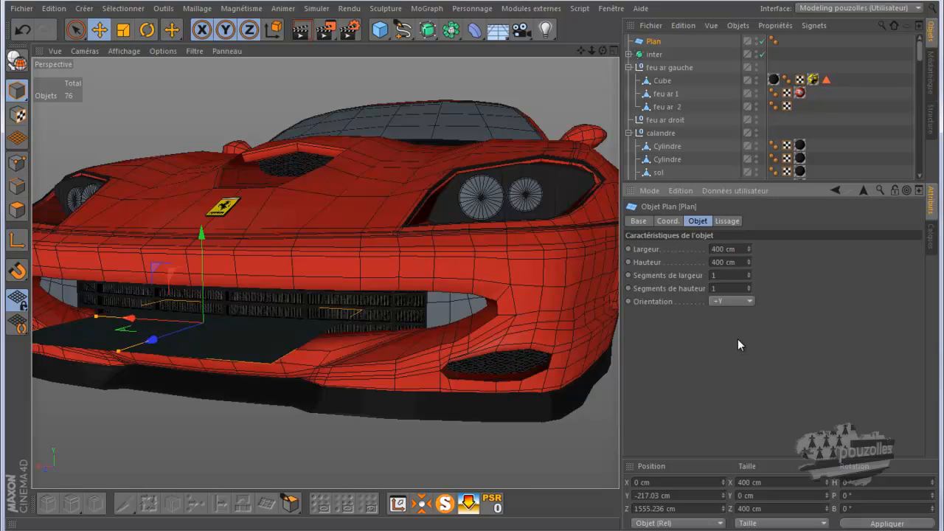
Rotate the plane upright to a pitch of -90° and reduce its width to about 78.4 cm.
{"action": "left_click", "coordinate": [147, 30]}
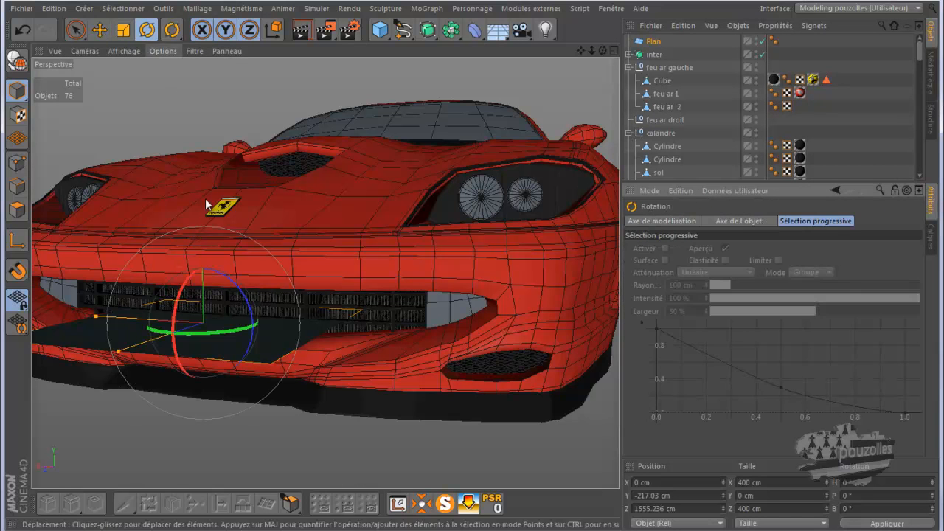
{"action": "left_click_drag", "start_coordinate": [192, 288], "coordinate": [187, 360]}
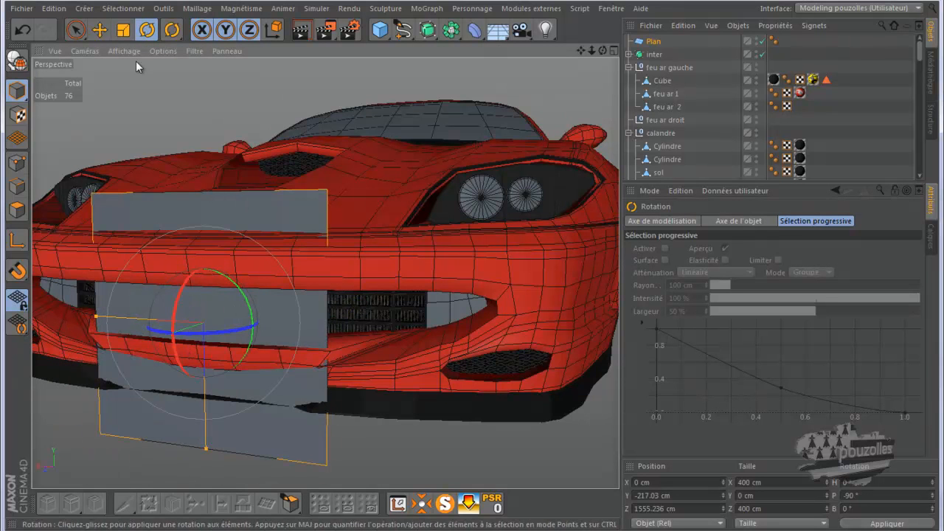
{"action": "left_click", "coordinate": [96, 34]}
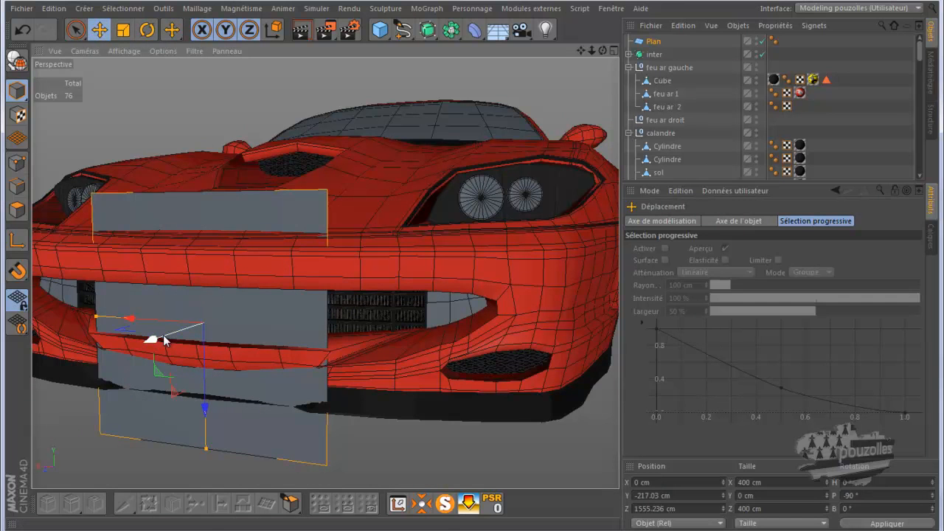
{"action": "left_click_drag", "start_coordinate": [97, 316], "coordinate": [182, 330]}
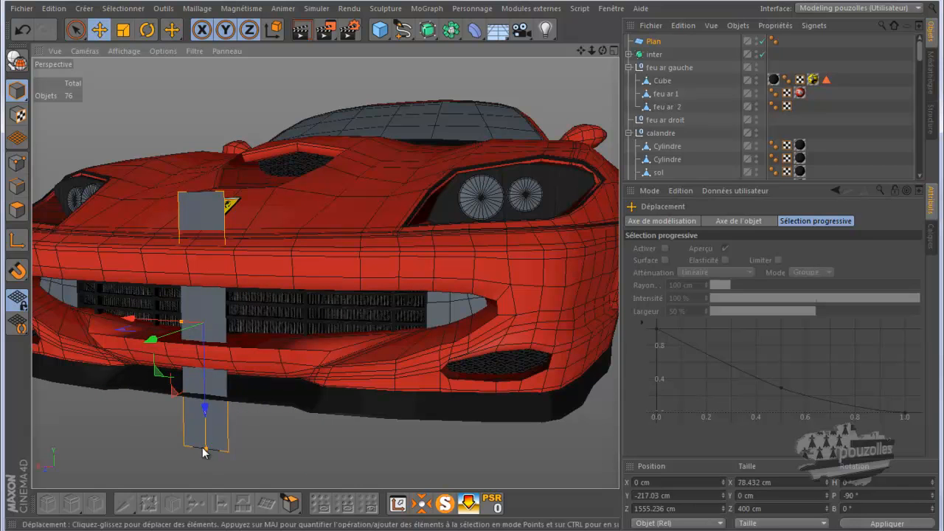
Reduce the plane's height to about 85.2 cm, move it back to about Z 1492 cm against the grille, and open the material manager.
{"action": "left_click_drag", "start_coordinate": [205, 447], "coordinate": [202, 361]}
{"action": "left_click_drag", "start_coordinate": [153, 330], "coordinate": [177, 327]}
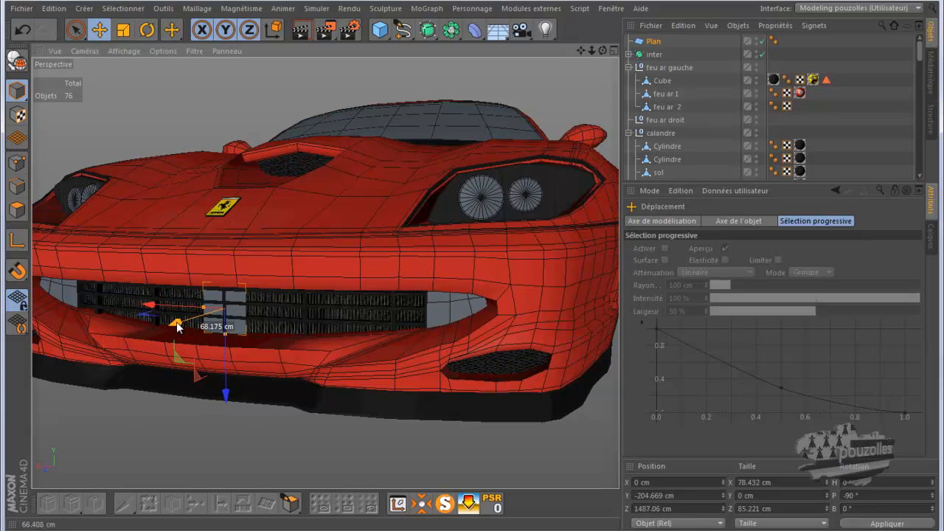
{"action": "left_click_drag", "start_coordinate": [177, 328], "coordinate": [177, 328]}
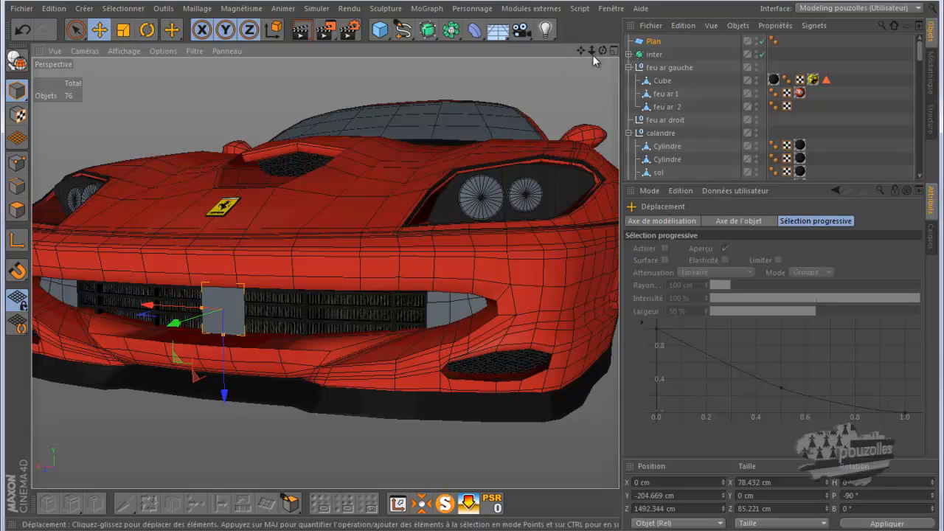
{"action": "scroll", "coordinate": [259, 329], "scroll_direction": "up", "scroll_amount": 5}
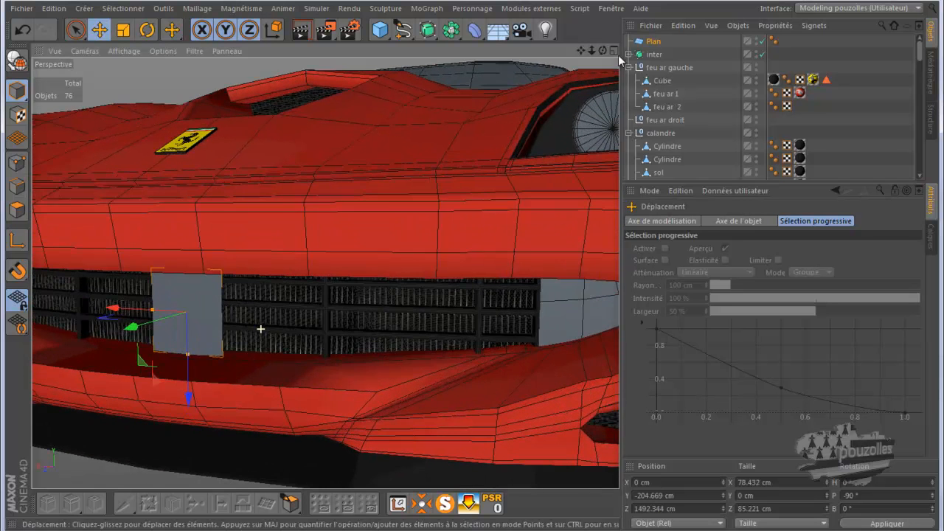
{"action": "left_click_drag", "start_coordinate": [471, 267], "coordinate": [481, 265]}
{"action": "left_click_drag", "start_coordinate": [496, 235], "coordinate": [519, 258], "text": "alt"}
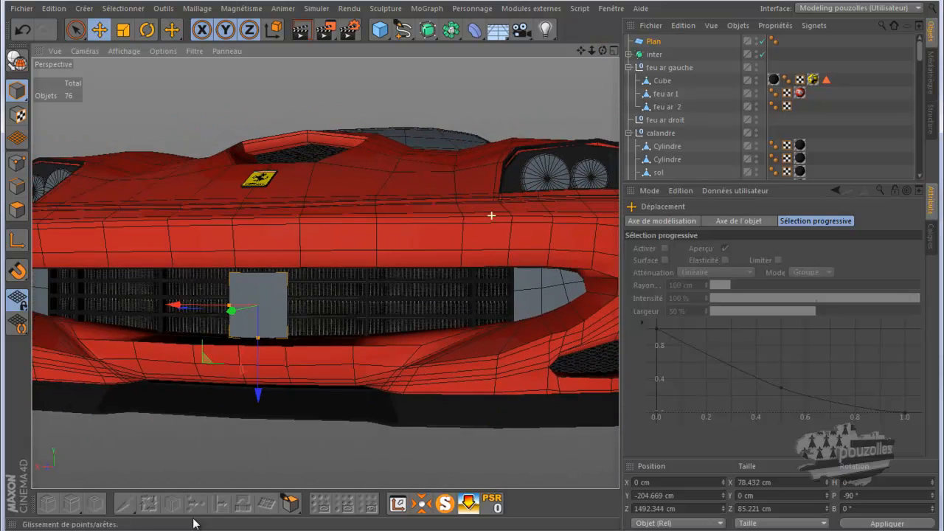
{"action": "key", "text": "shift+F2"}
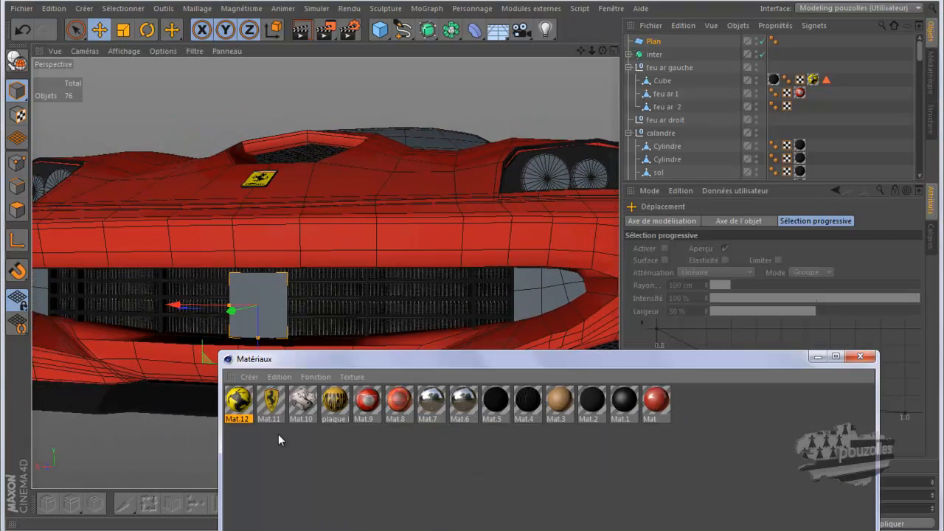
{"action": "double_click", "coordinate": [276, 455]}
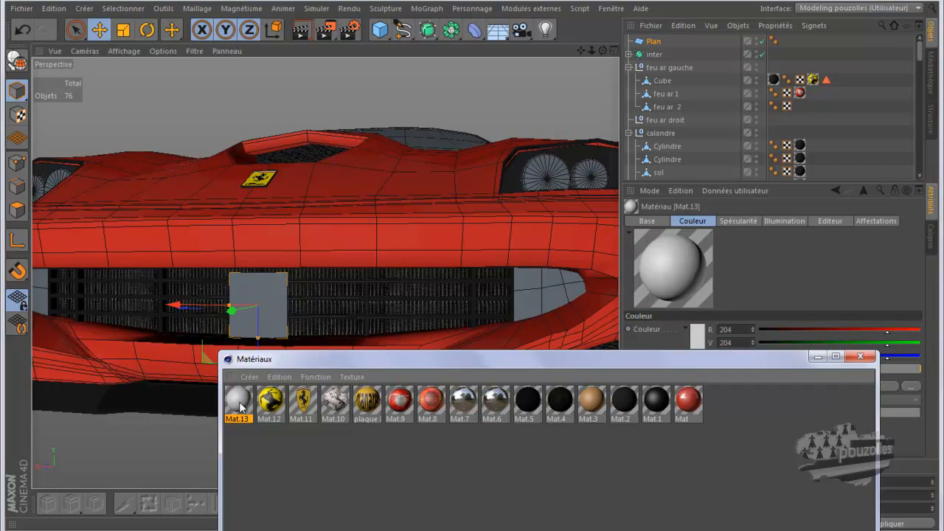
{"action": "double_click", "coordinate": [238, 402]}
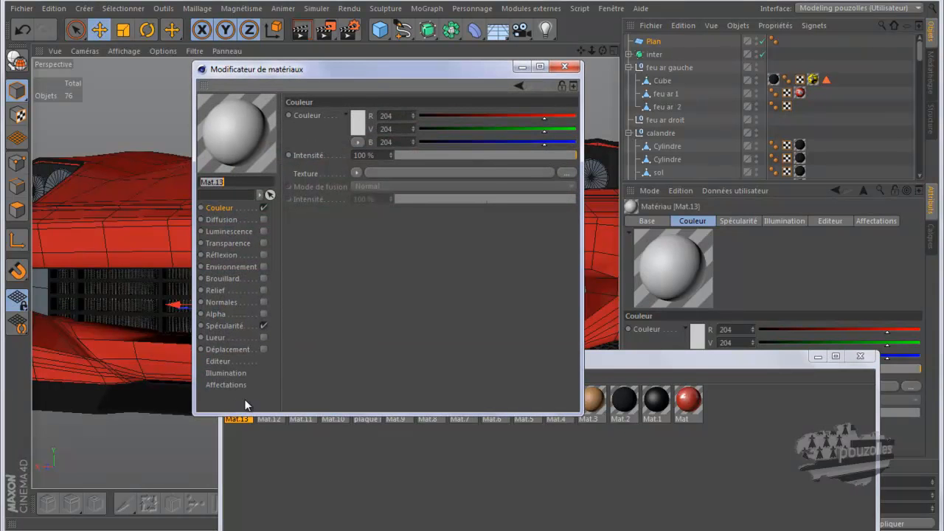
{"action": "left_click", "coordinate": [565, 66]}
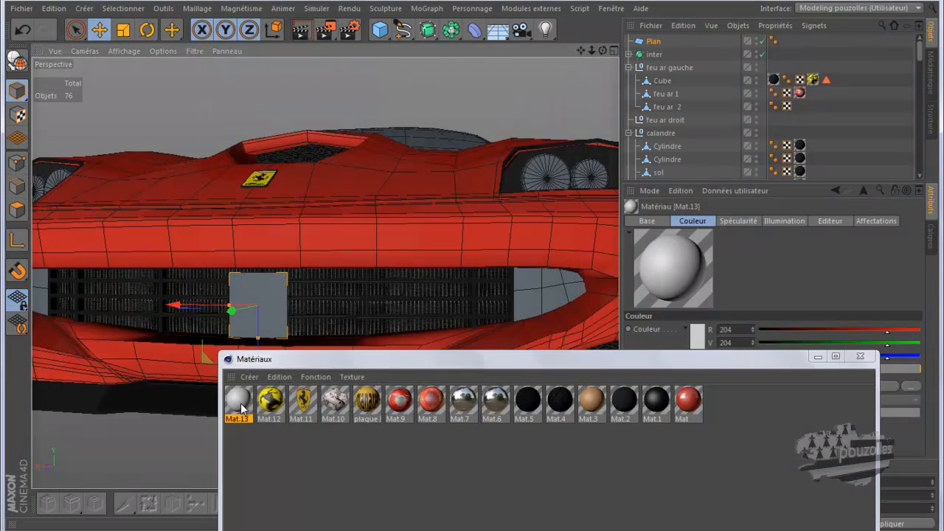
{"action": "left_click", "coordinate": [240, 404]}
{"action": "key", "text": "Delete"}
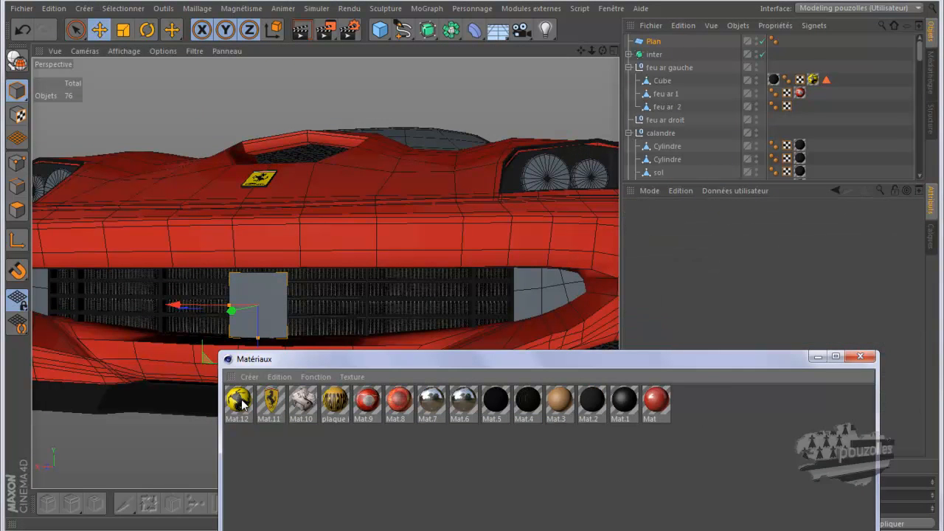
Apply the existing horse material Mat.10 to the plane in front of the grille.
{"action": "left_click", "coordinate": [307, 404]}
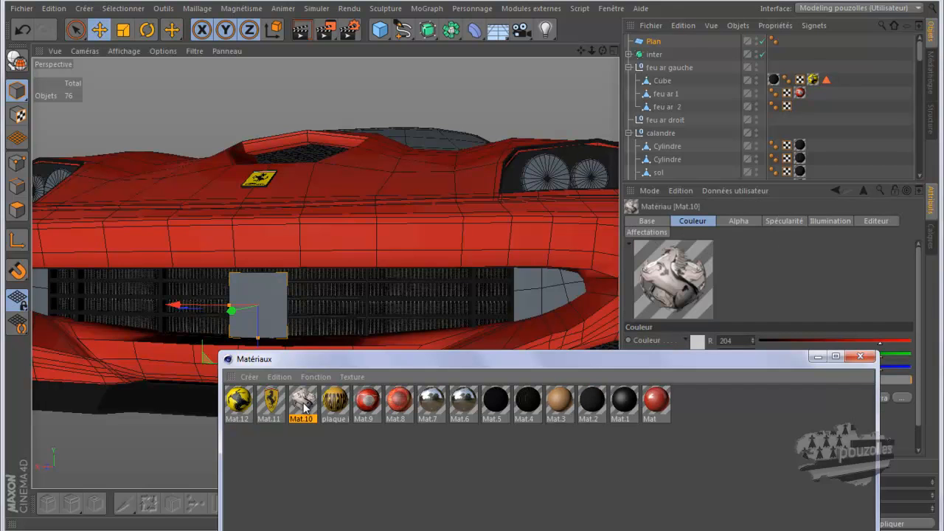
{"action": "left_click_drag", "start_coordinate": [306, 405], "coordinate": [262, 291]}
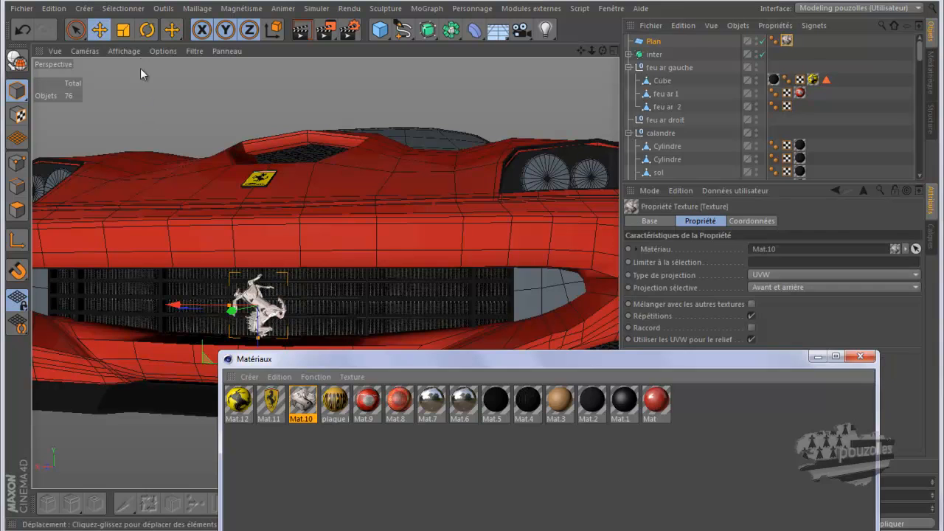
{"action": "key", "text": "r"}
{"action": "left_click_drag", "start_coordinate": [292, 266], "coordinate": [221, 360]}
{"action": "left_click", "coordinate": [332, 460]}
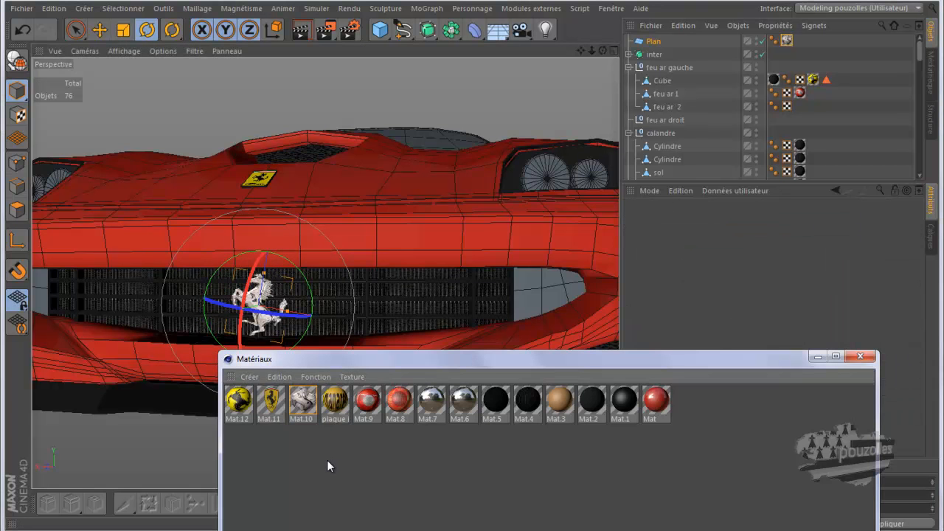
{"action": "left_click", "coordinate": [22, 29]}
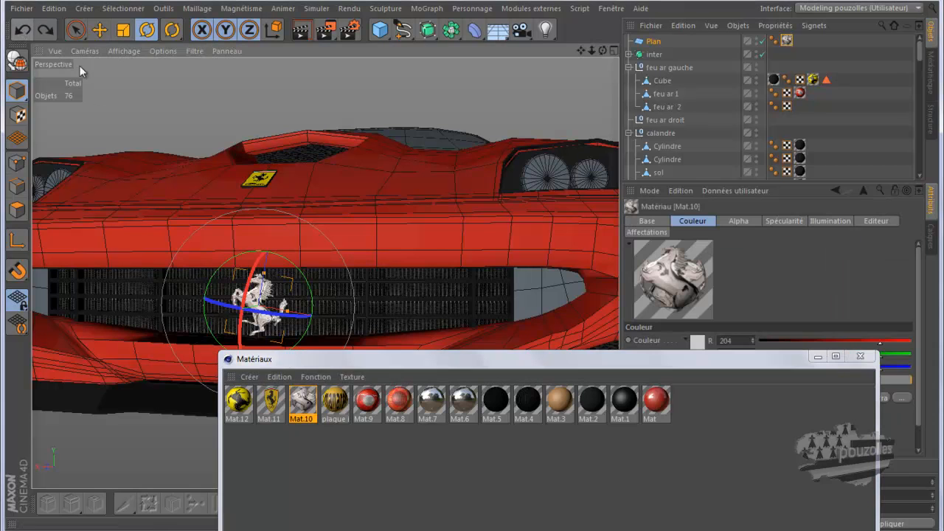
{"action": "left_click", "coordinate": [22, 30]}
{"action": "left_click", "coordinate": [22, 30]}
Rotate the plane by about -166° so the horse logo stands upright, and close the material manager.
{"action": "left_click_drag", "start_coordinate": [295, 269], "coordinate": [235, 361]}
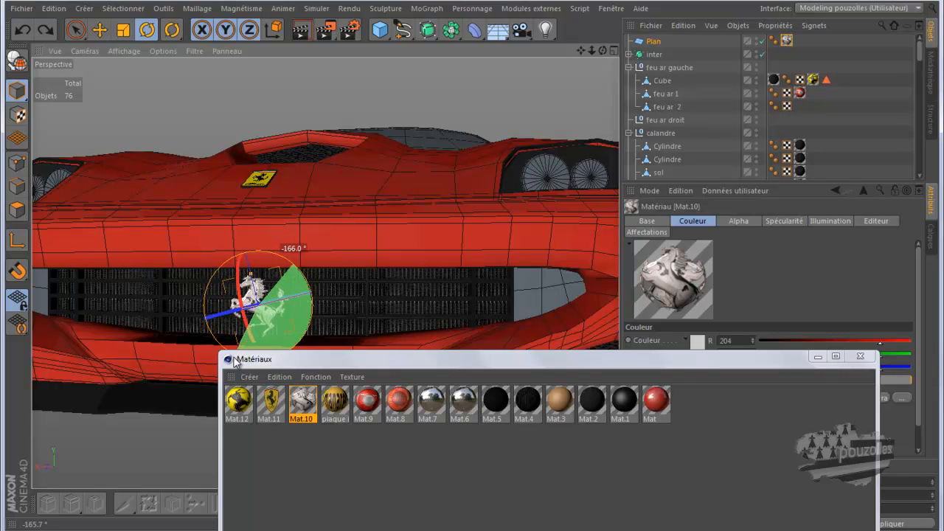
{"action": "left_click_drag", "start_coordinate": [233, 360], "coordinate": [233, 361]}
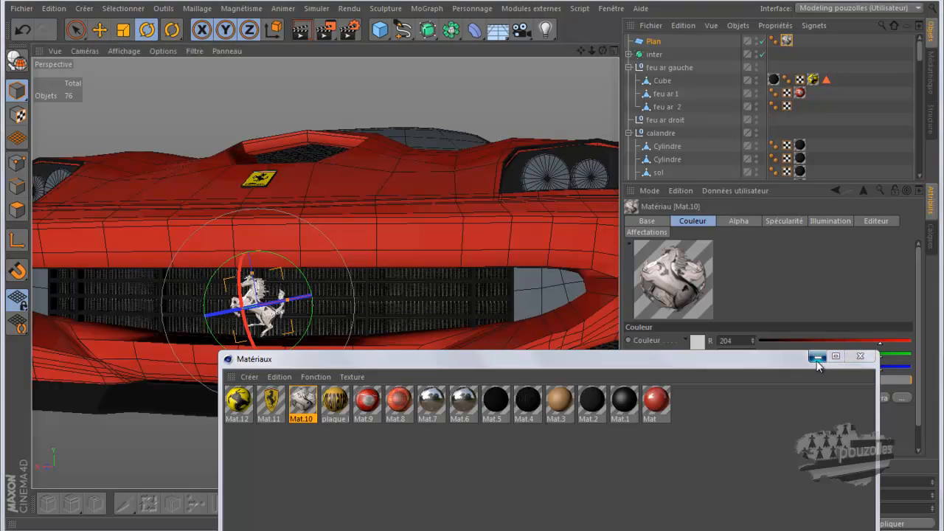
{"action": "left_click", "coordinate": [859, 358]}
Shrink the horse logo plane to about 49.6 cm wide and 65.7 cm high.
{"action": "scroll", "coordinate": [257, 297], "scroll_direction": "up", "scroll_amount": 4}
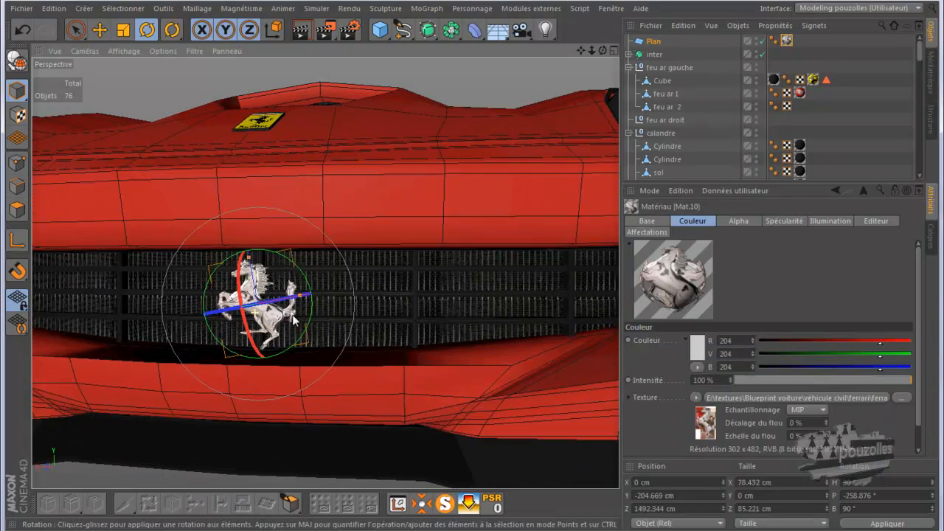
{"action": "left_click_drag", "start_coordinate": [300, 297], "coordinate": [284, 301]}
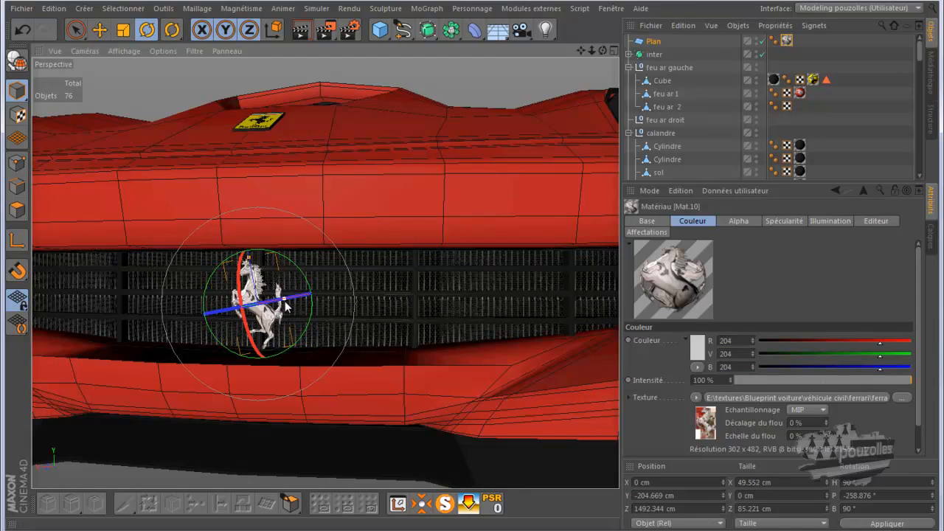
{"action": "left_click_drag", "start_coordinate": [249, 259], "coordinate": [251, 271]}
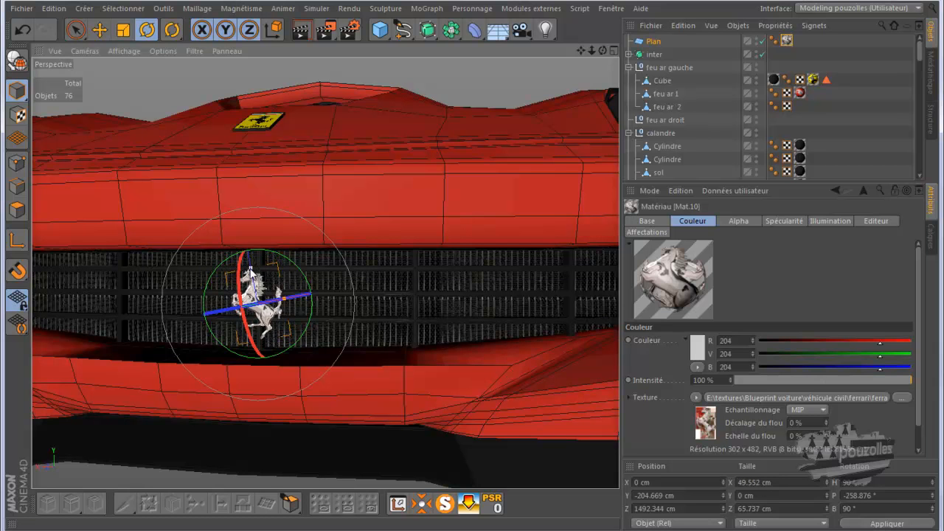
Render the whole front view of the car to check the horse logo on the grille.
{"action": "scroll", "coordinate": [357, 309], "scroll_direction": "down", "scroll_amount": 10}
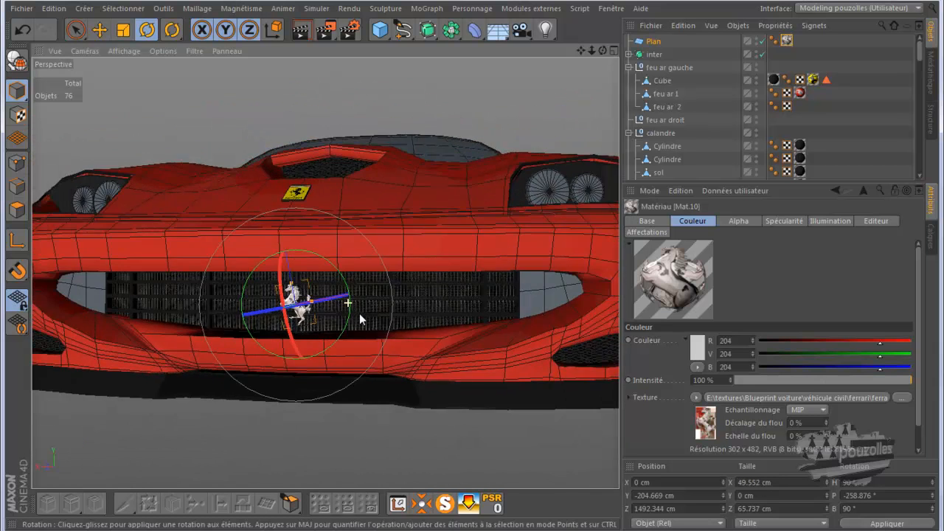
{"action": "scroll", "coordinate": [361, 322], "scroll_direction": "down", "scroll_amount": 10}
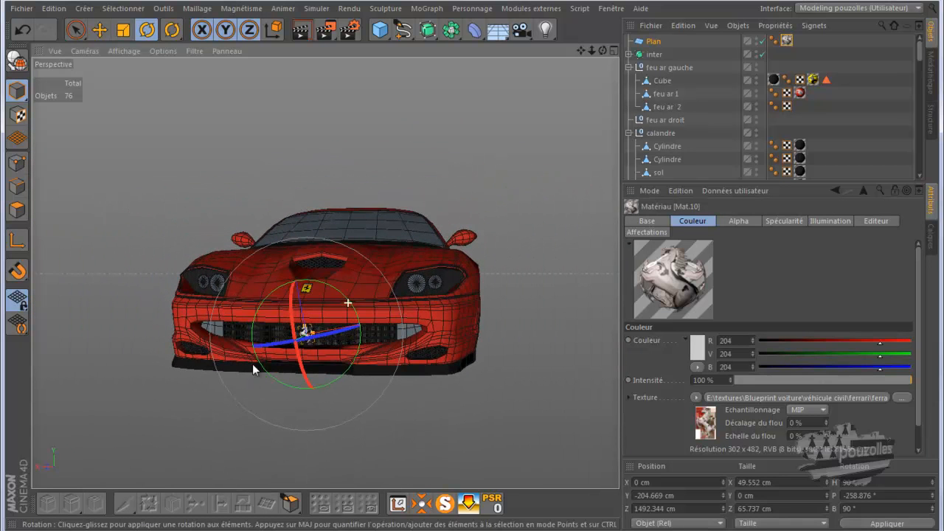
{"action": "key", "text": "ctrl+r"}
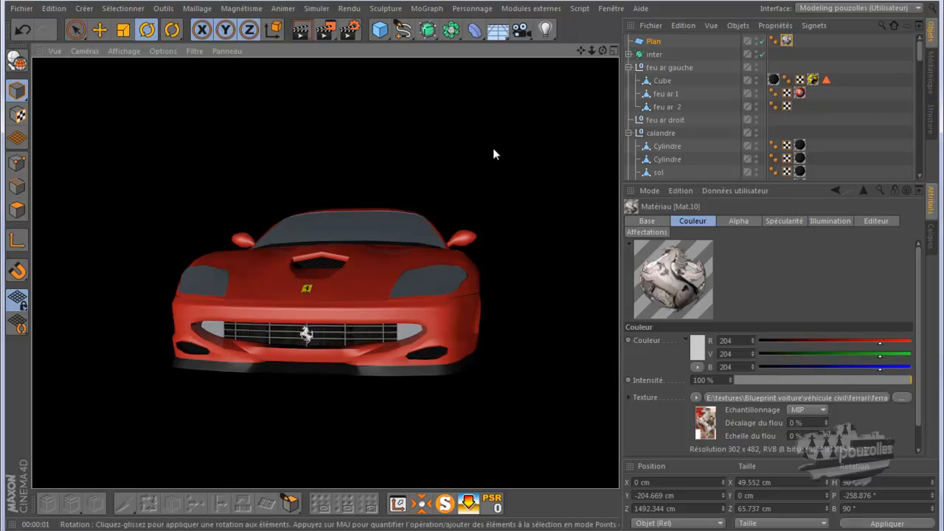
Inspect the rear and side of the textured car, including the tail lights, number plate and fender badge.
{"action": "left_click_drag", "start_coordinate": [453, 267], "coordinate": [466, 266]}
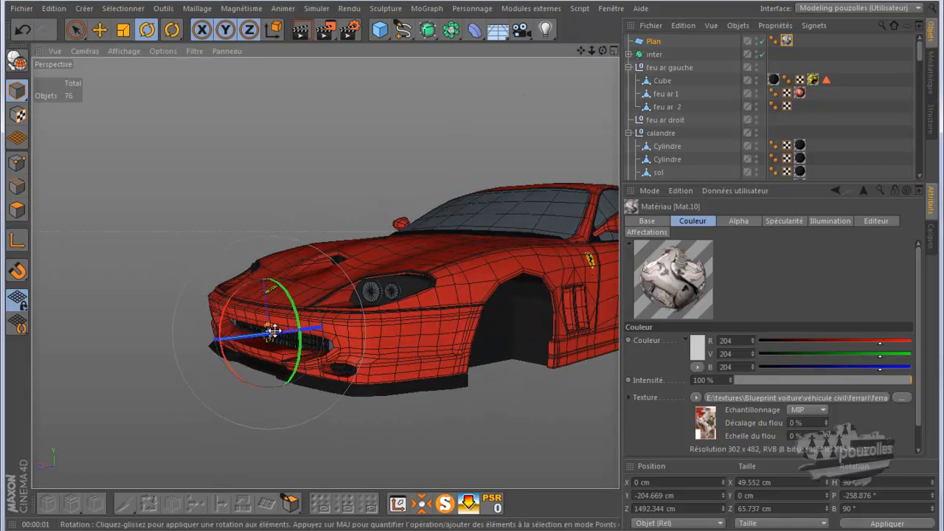
{"action": "left_click_drag", "start_coordinate": [581, 50], "coordinate": [494, 291]}
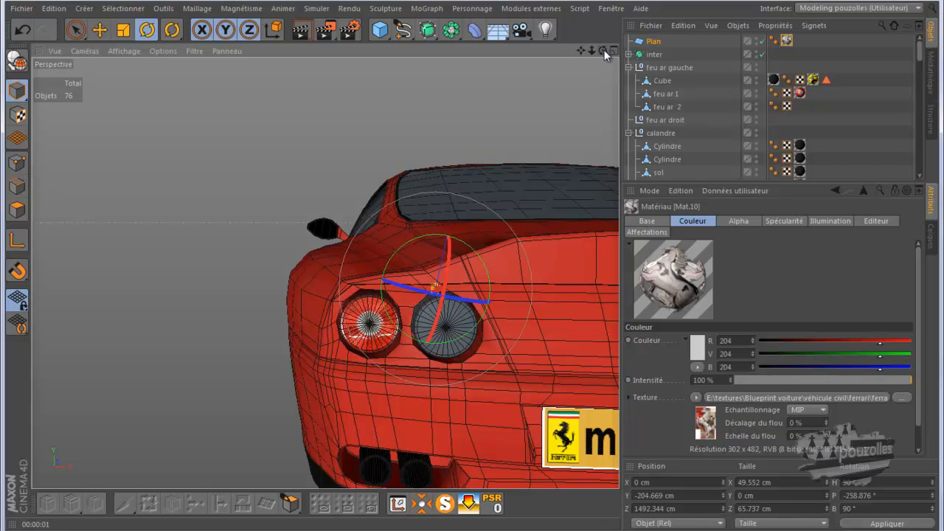
{"action": "mouse_move", "coordinate": [603, 51]}
{"action": "left_mouse_down"}
{"action": "mouse_move", "coordinate": [497, 271]}
{"action": "mouse_move", "coordinate": [481, 268]}
{"action": "mouse_move", "coordinate": [591, 50]}
{"action": "left_mouse_up"}
{"action": "left_click_drag", "start_coordinate": [520, 149], "coordinate": [595, 228], "text": "alt"}
{"action": "scroll", "coordinate": [594, 222], "scroll_direction": "down", "scroll_amount": 5}
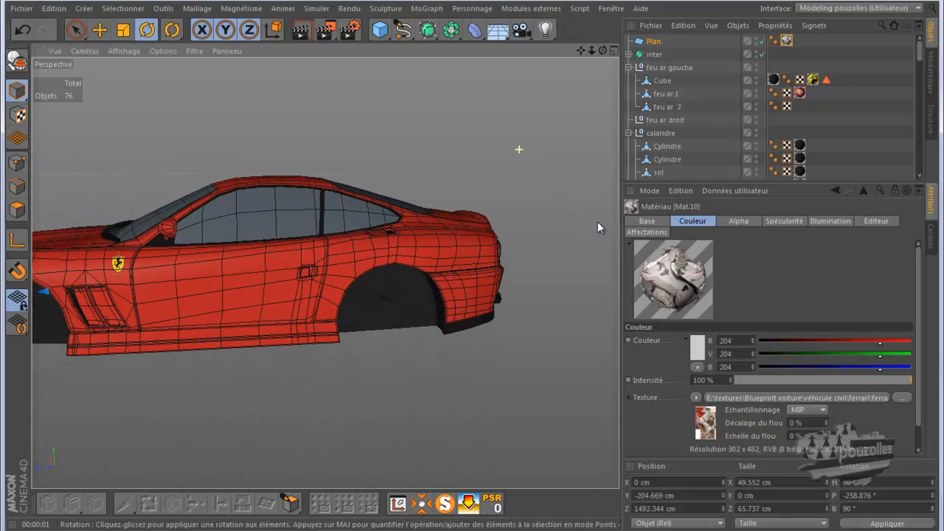
{"action": "scroll", "coordinate": [598, 222], "scroll_direction": "down", "scroll_amount": 2}
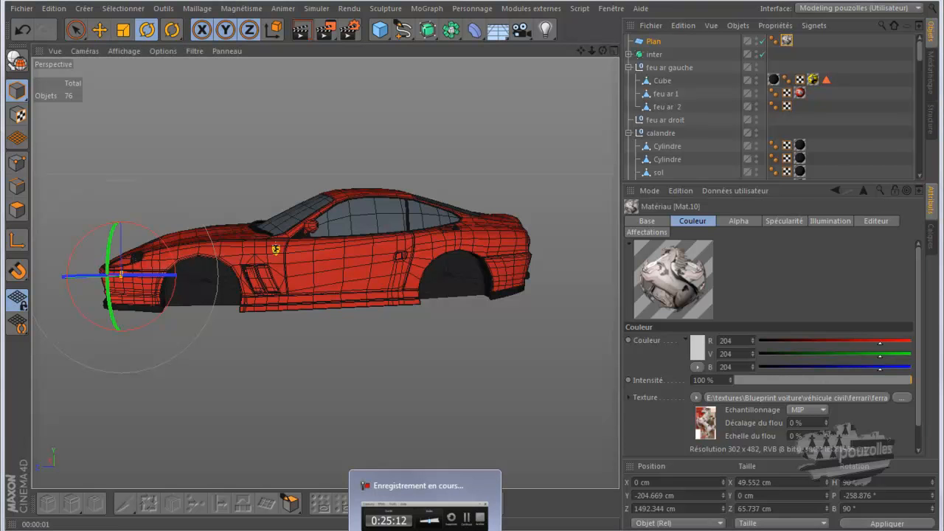
Switch to the file explorer folder of tutorial videos and view the full names of videos 37 and 38.
{"action": "left_click", "coordinate": [425, 516]}
{"action": "left_click", "coordinate": [874, 484]}
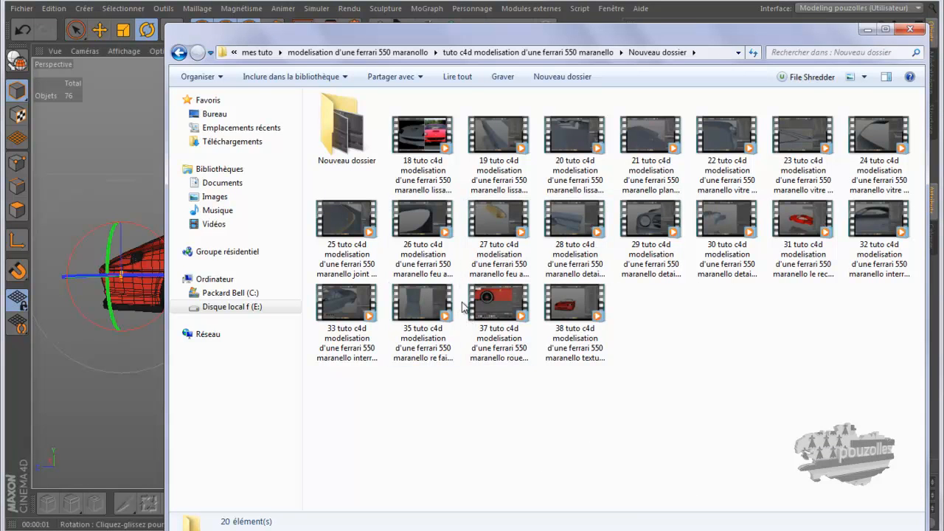
{"action": "left_click", "coordinate": [492, 303]}
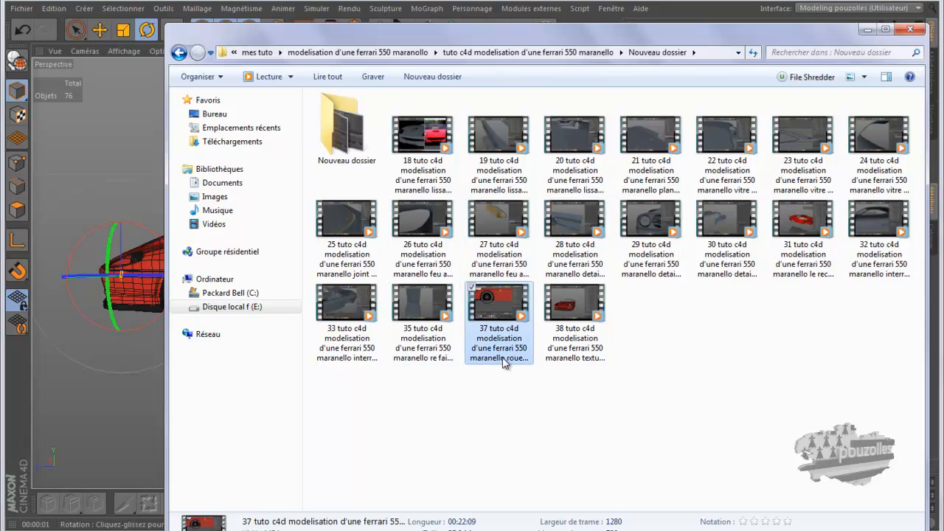
{"action": "left_click", "coordinate": [504, 361]}
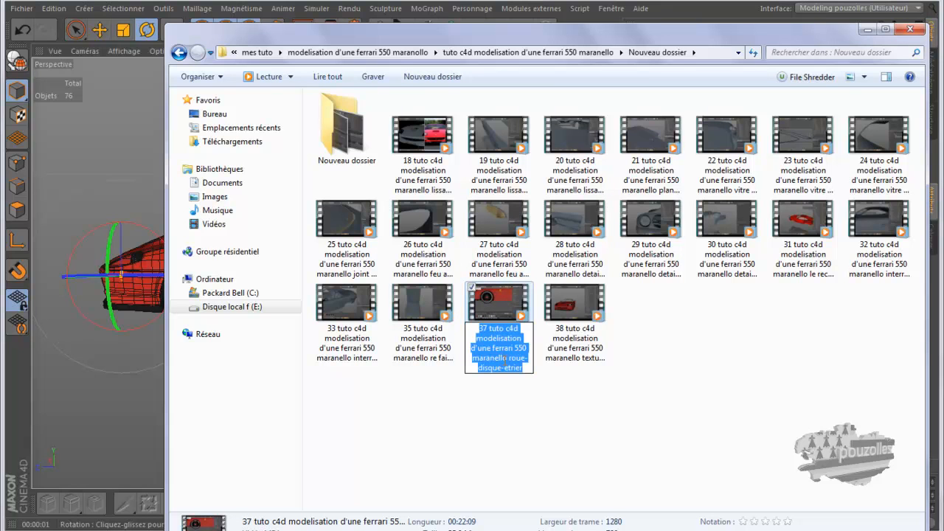
{"action": "left_click", "coordinate": [570, 353]}
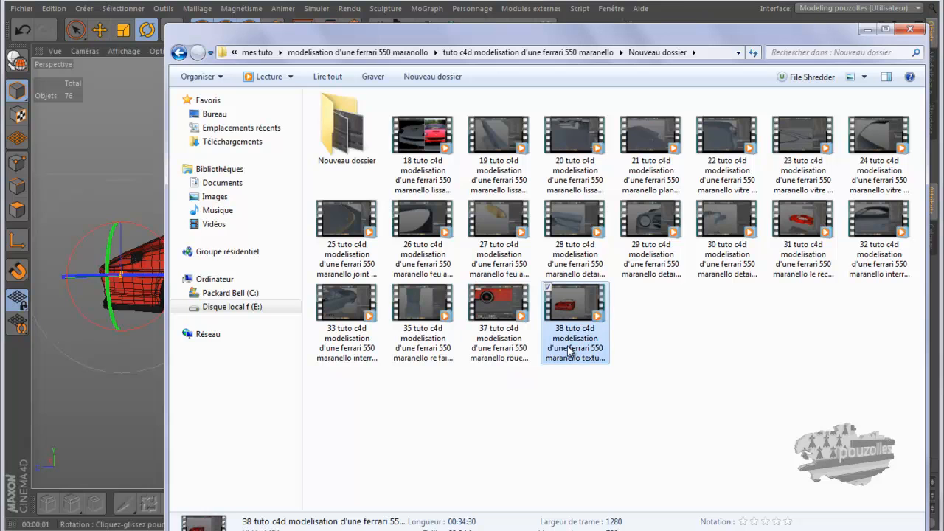
{"action": "left_click", "coordinate": [570, 353]}
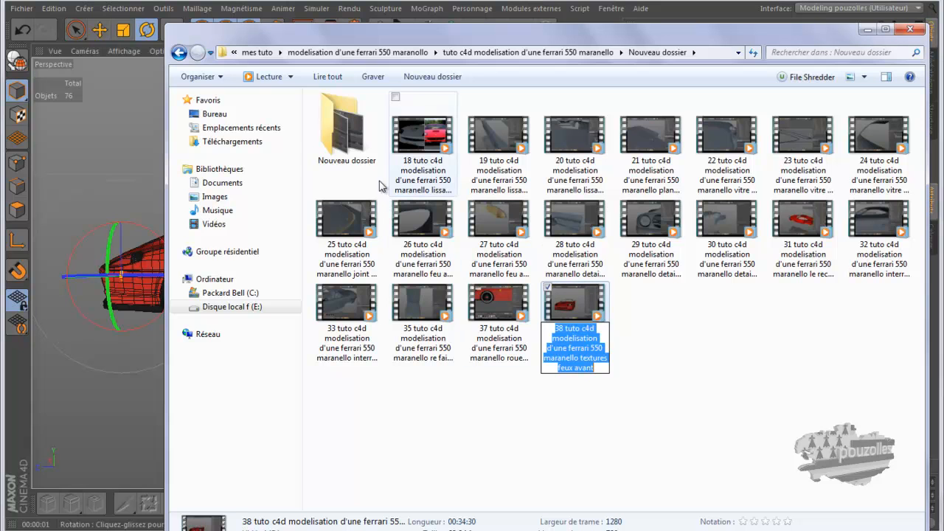
Go back to the "modelisation d'une ferrari 550 maranollo" folder, view the full names of recordings 34 and 39, and return to Cinema 4D.
{"action": "left_click", "coordinate": [179, 53]}
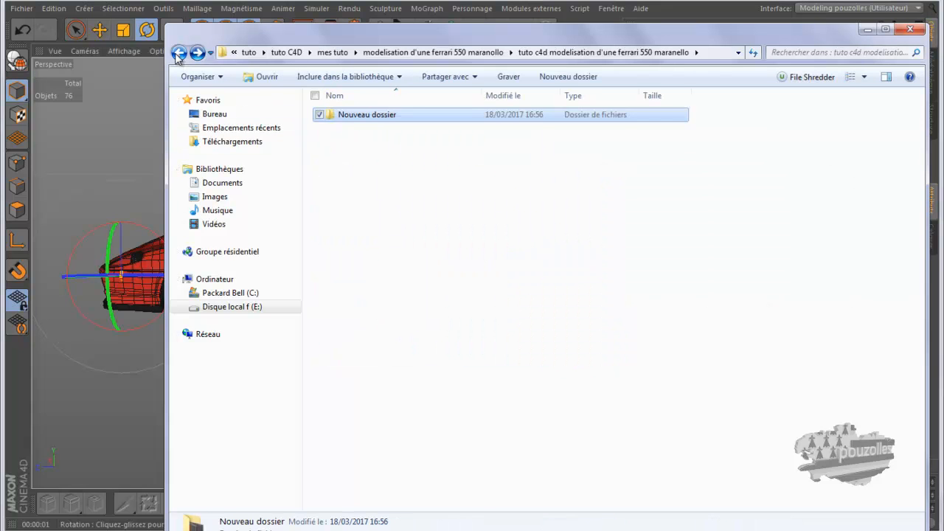
{"action": "left_click", "coordinate": [178, 53]}
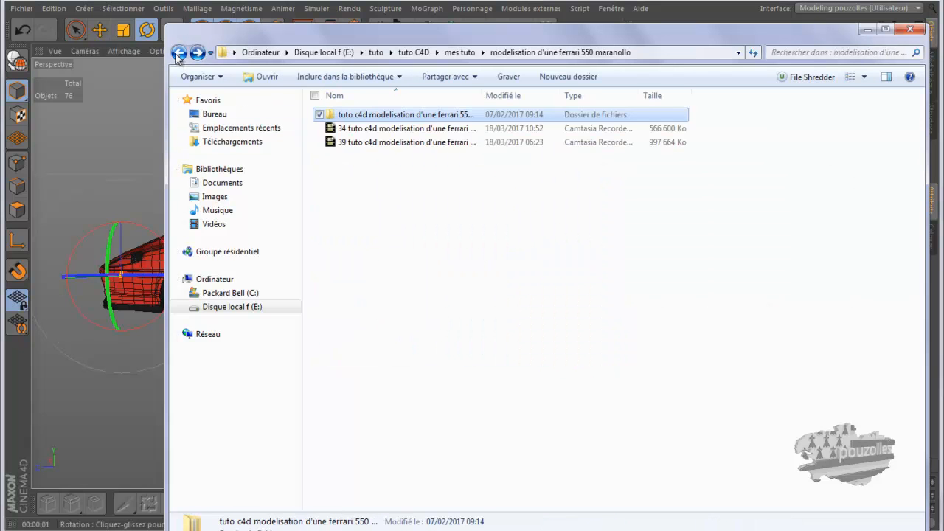
{"action": "left_click", "coordinate": [372, 129]}
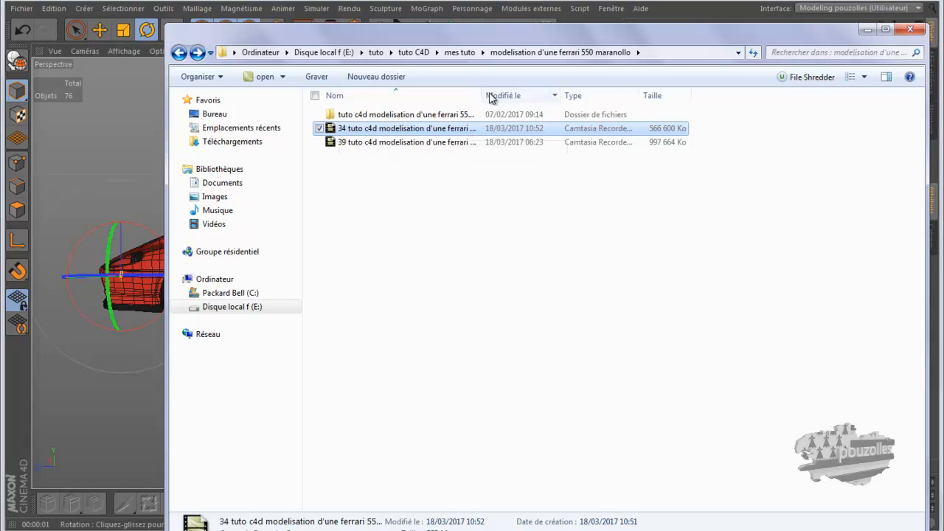
{"action": "left_click_drag", "start_coordinate": [485, 95], "coordinate": [636, 95]}
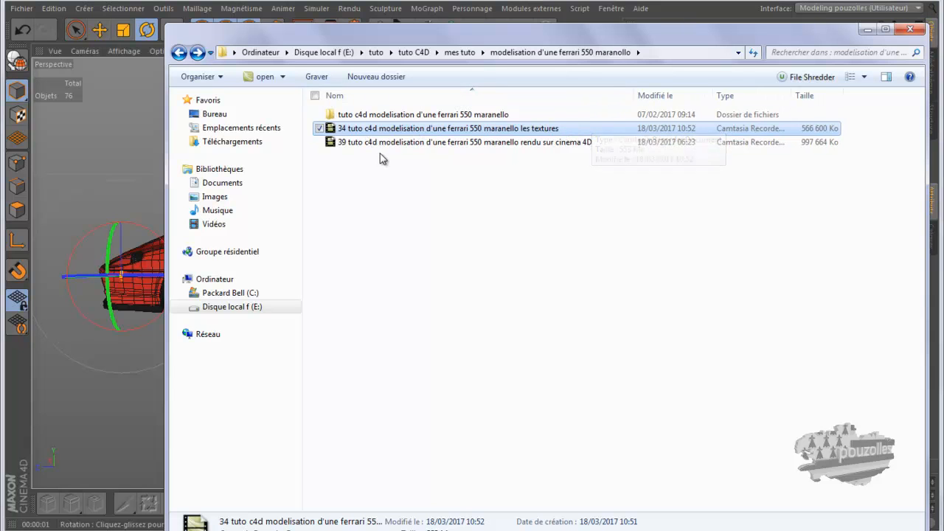
{"action": "left_click", "coordinate": [335, 145]}
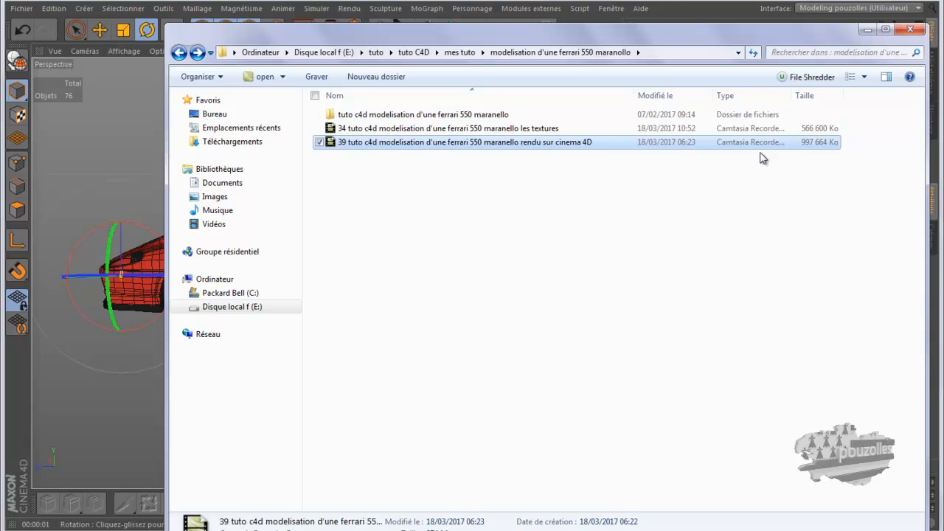
{"action": "left_click", "coordinate": [470, 2]}
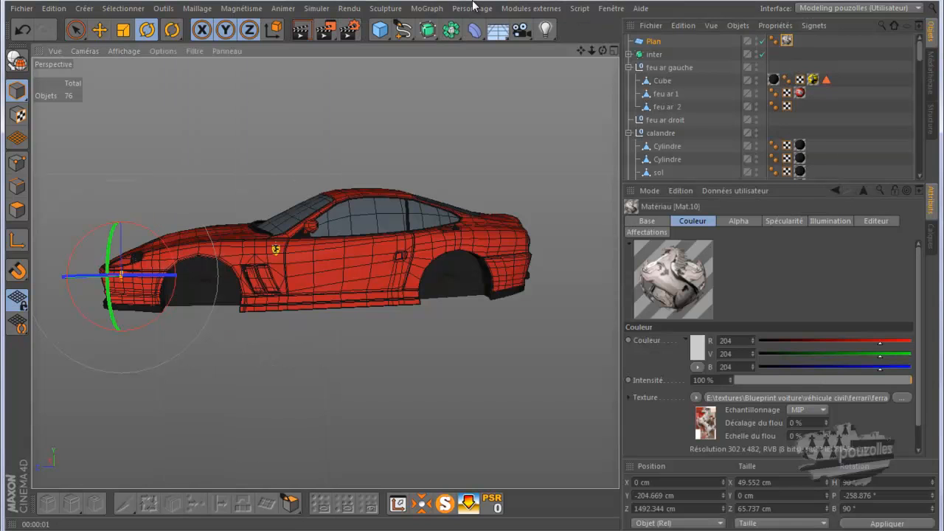